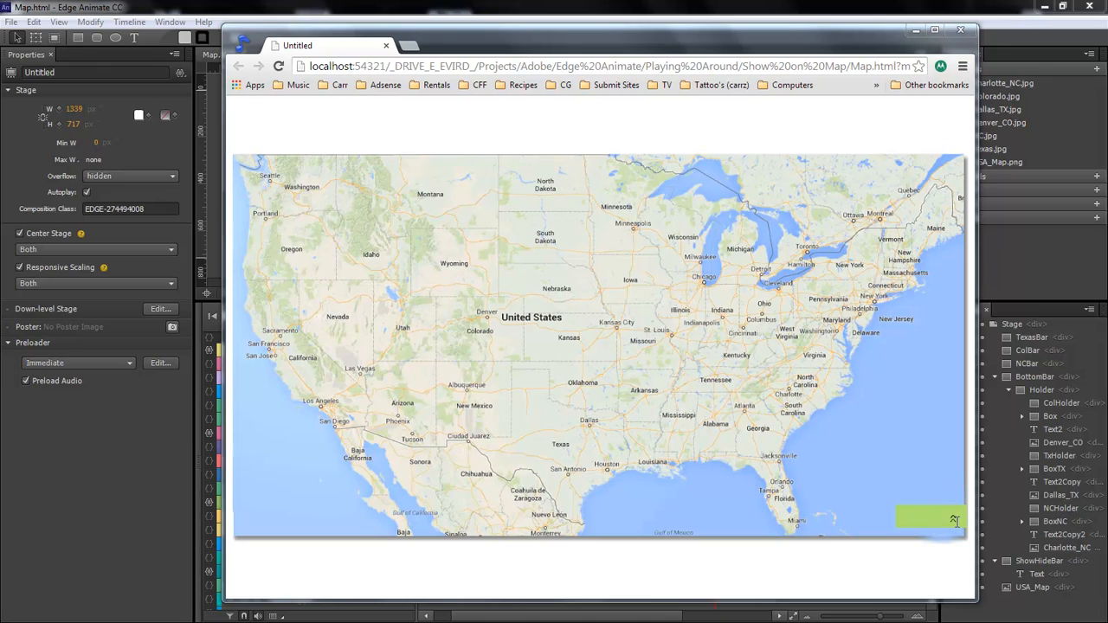
Step: Examine the finished map example in the browser by expanding its thumbnail bar, checking each city thumbnail's effect and collapsing the bar
click(953, 520)
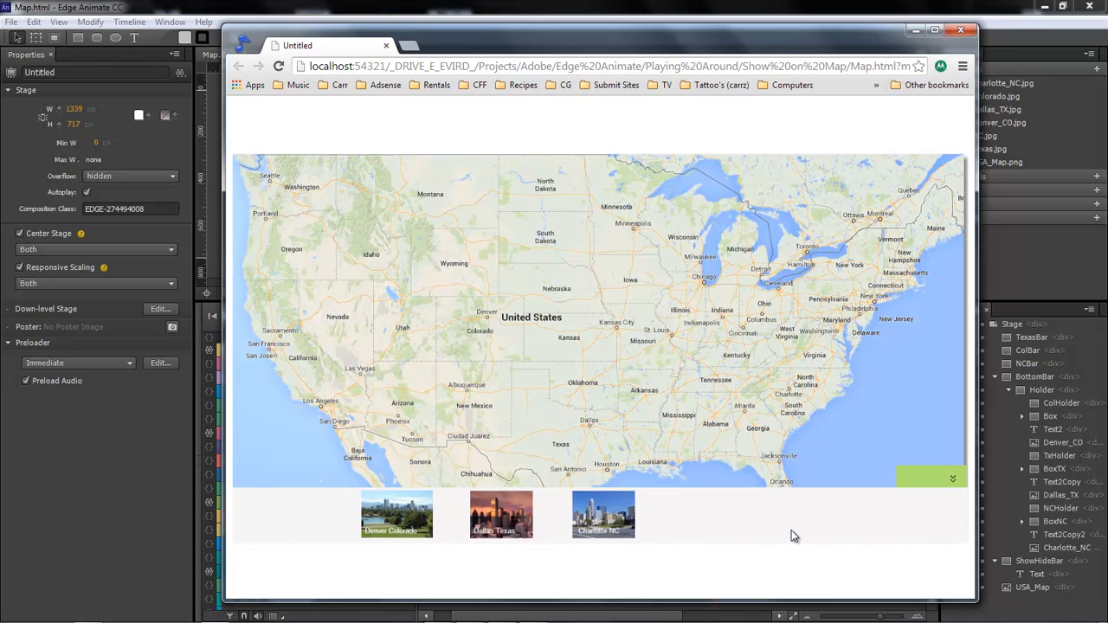
mouse_move(605, 522)
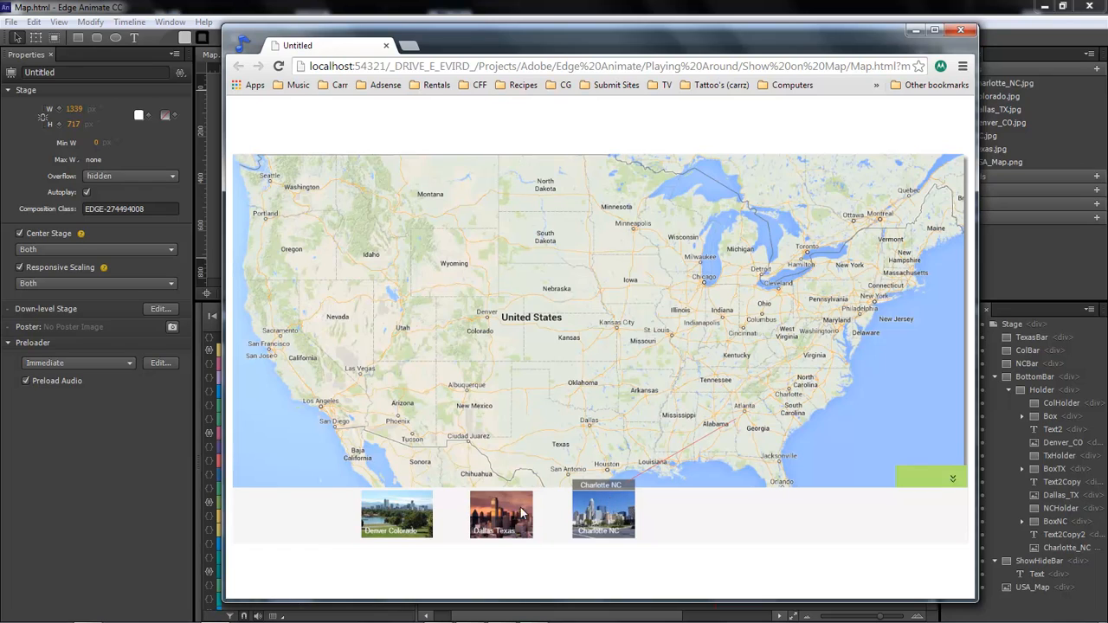
mouse_move(511, 513)
mouse_move(407, 514)
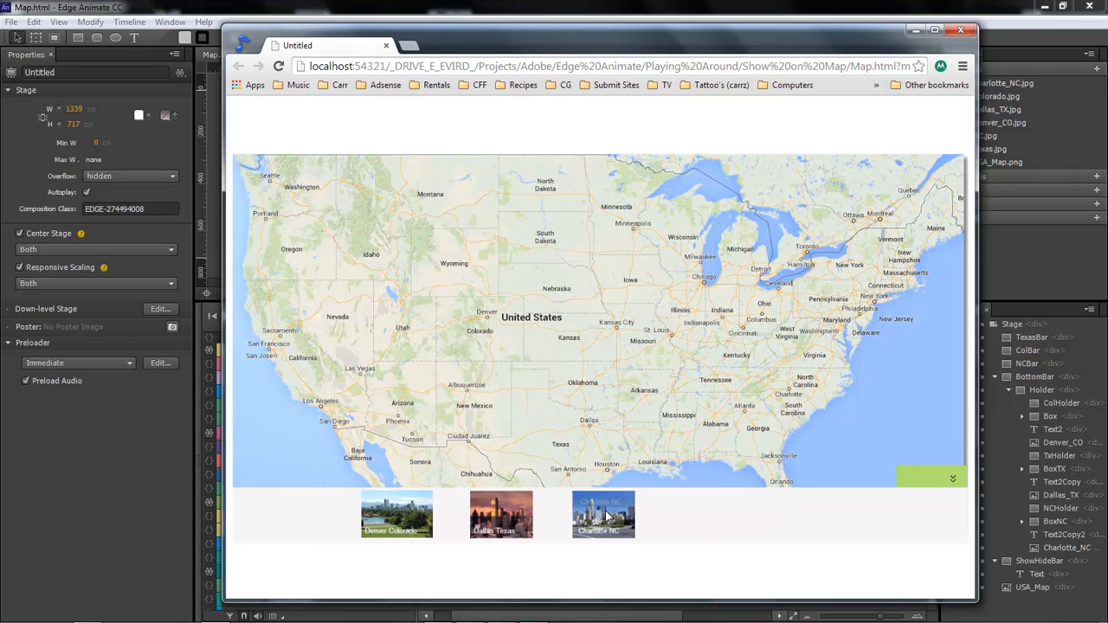
click(954, 477)
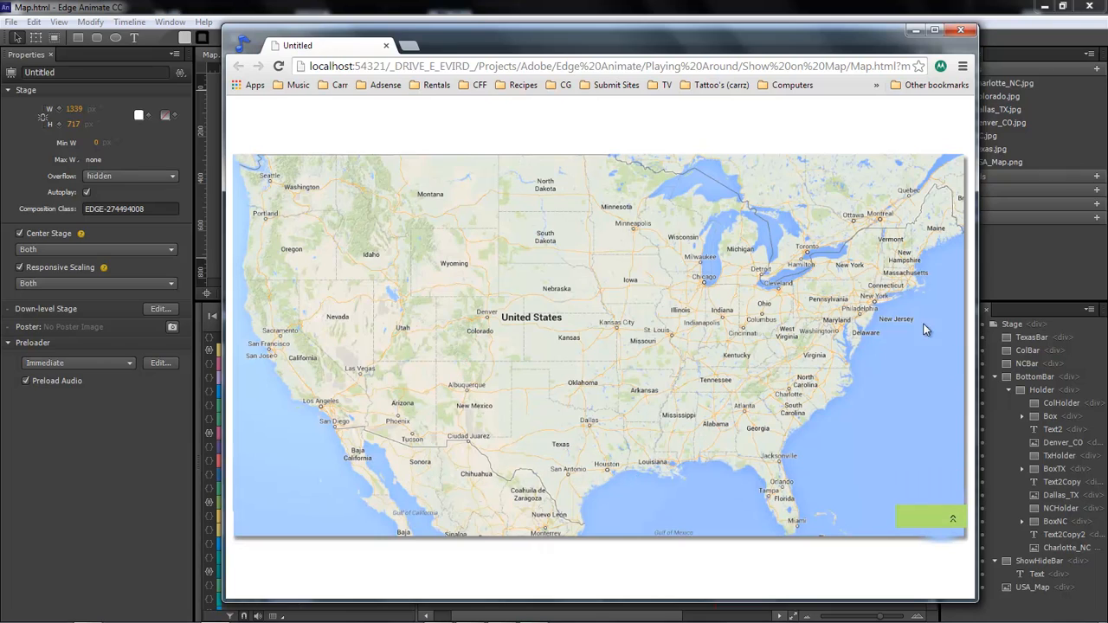
click(916, 31)
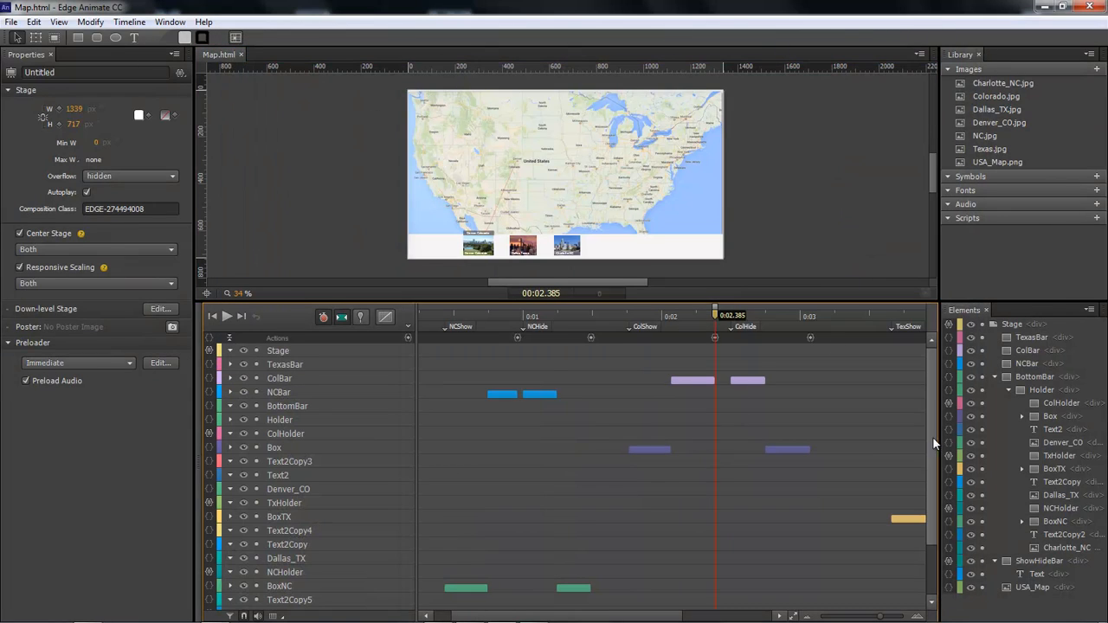
drag(933, 371, 932, 333)
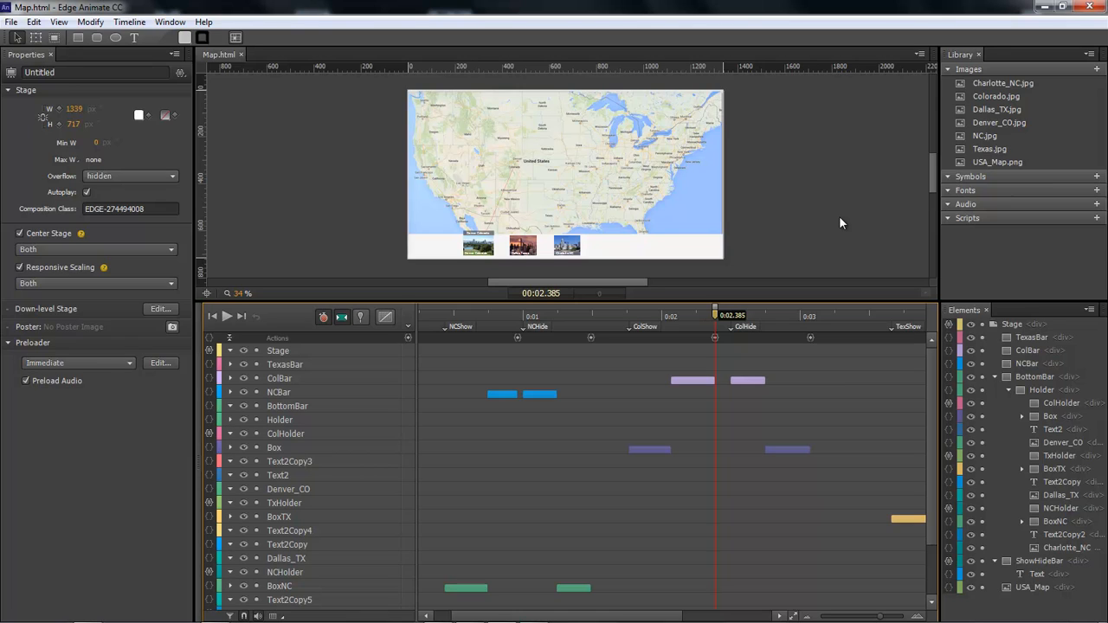
Step: Create a new composition and save it as Map.html in the Map > 1 lesson folder
key(ctrl+n)
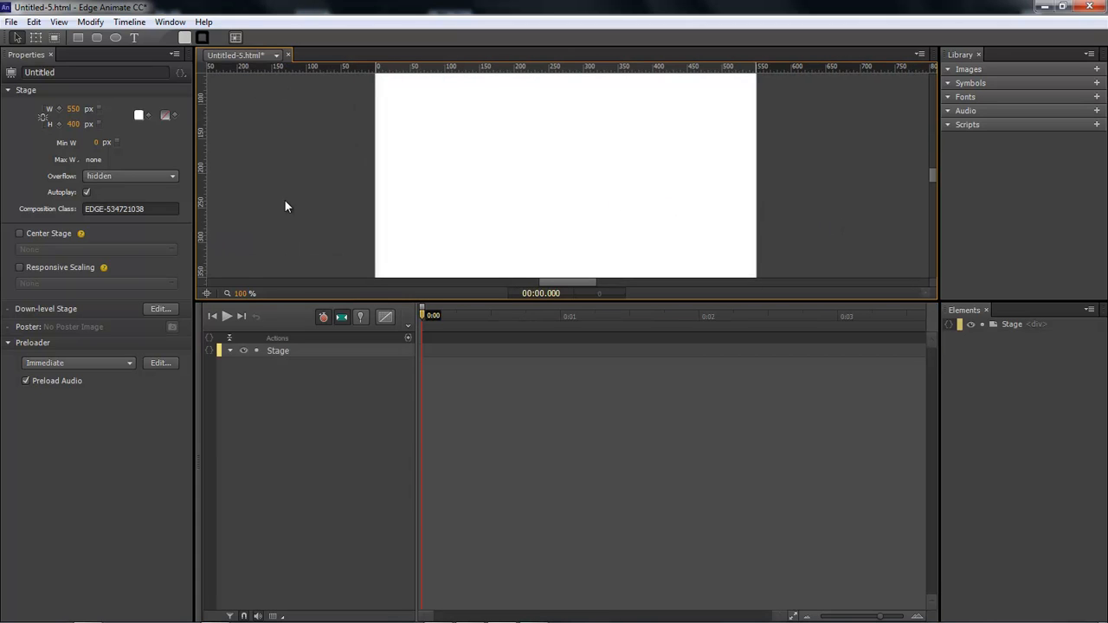
key(ctrl+s)
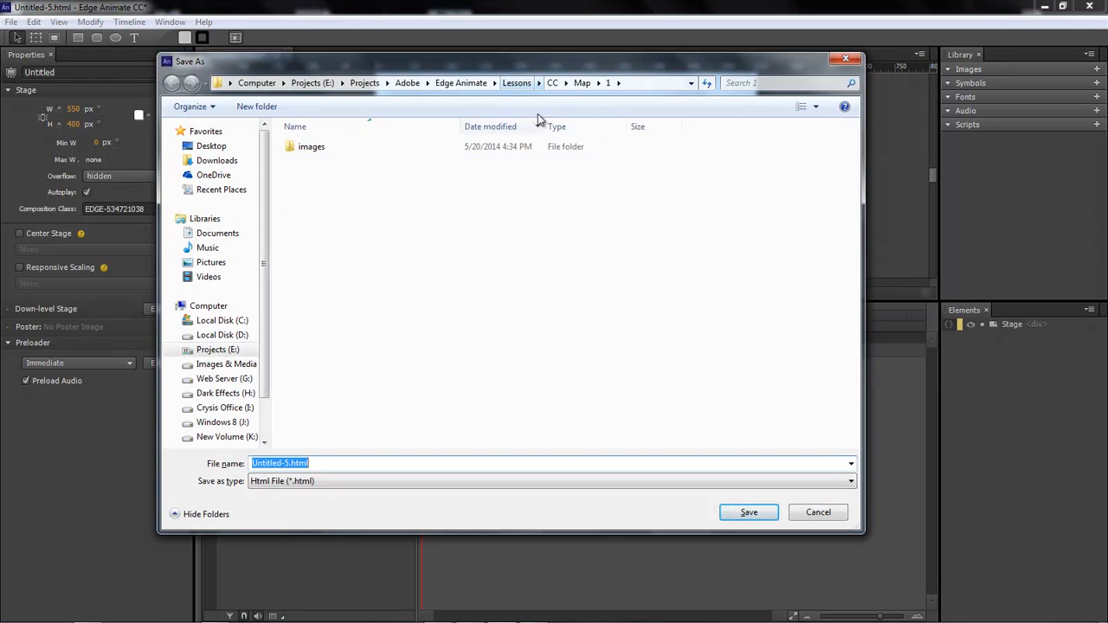
click(310, 464)
key(ctrl+a)
key(BackSpace)
drag(275, 462, 108, 449)
text(Map)
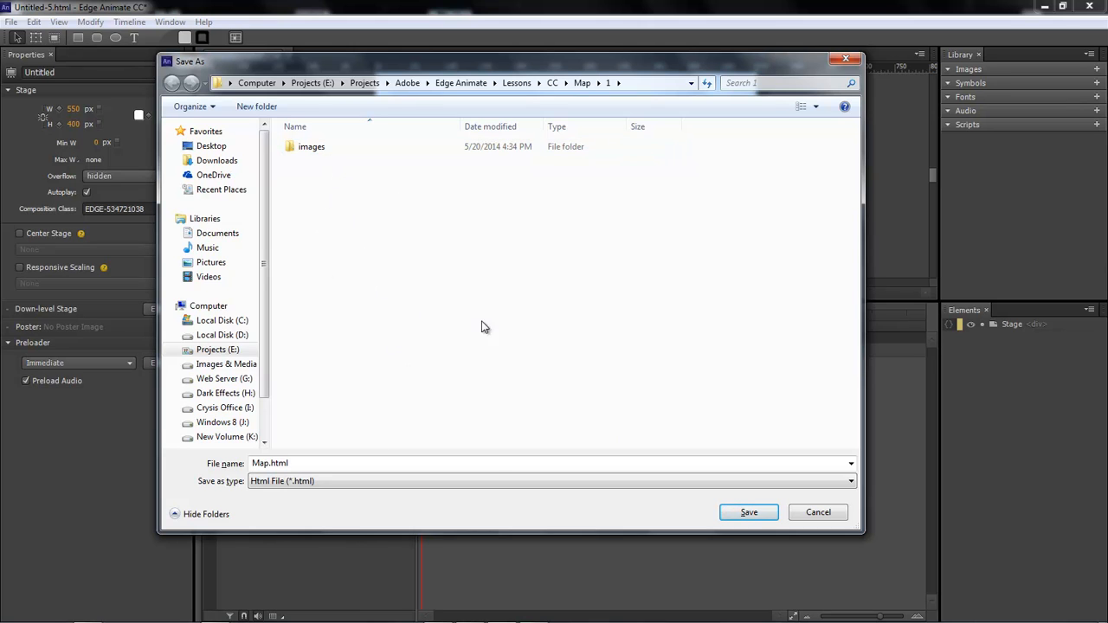
click(762, 516)
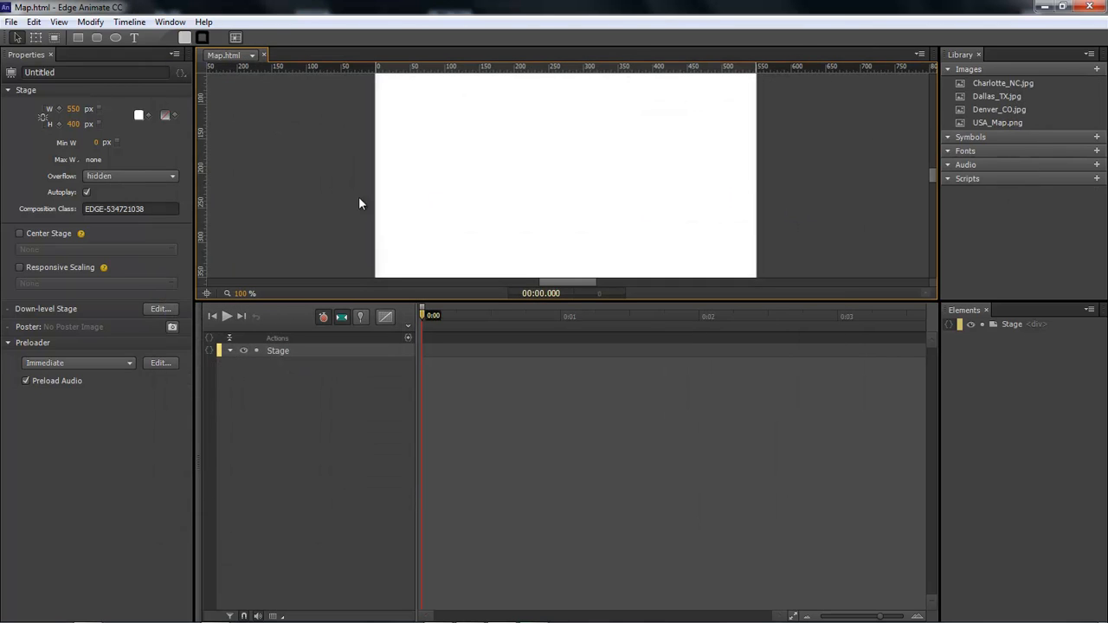
Step: Enable Center Stage and Responsive Scaling for the stage, both set to Both
click(19, 233)
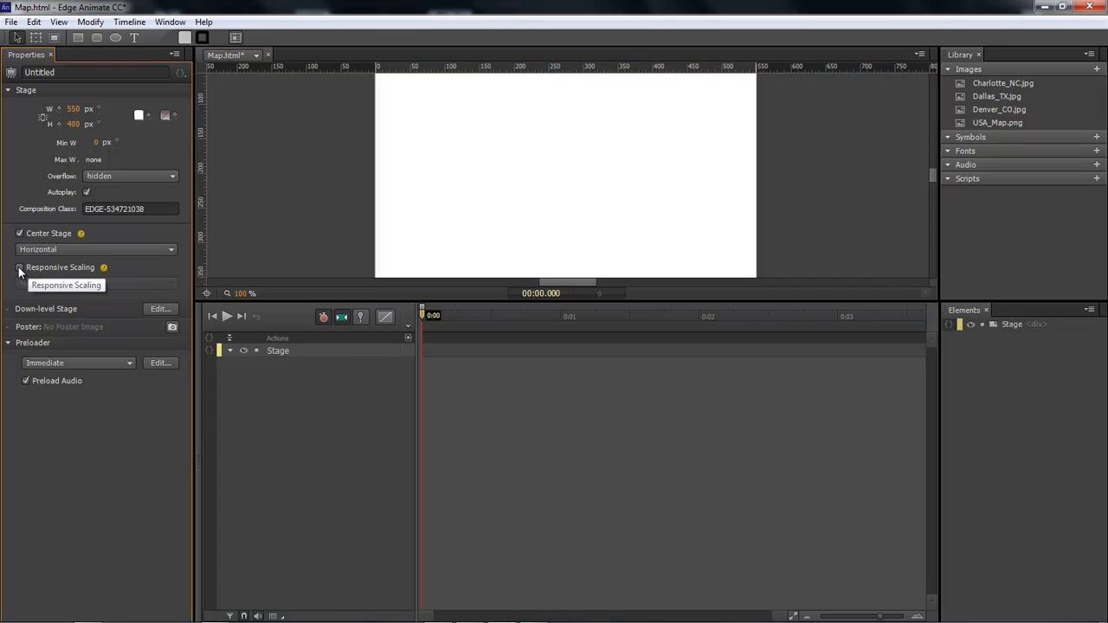
click(19, 270)
click(67, 284)
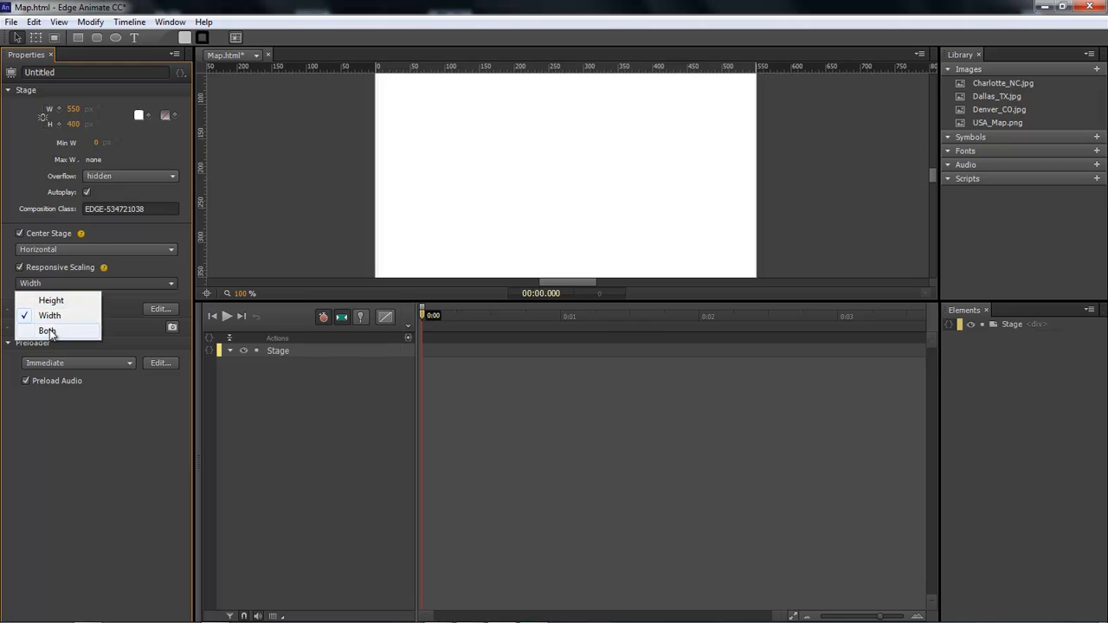
click(48, 331)
click(54, 250)
click(48, 300)
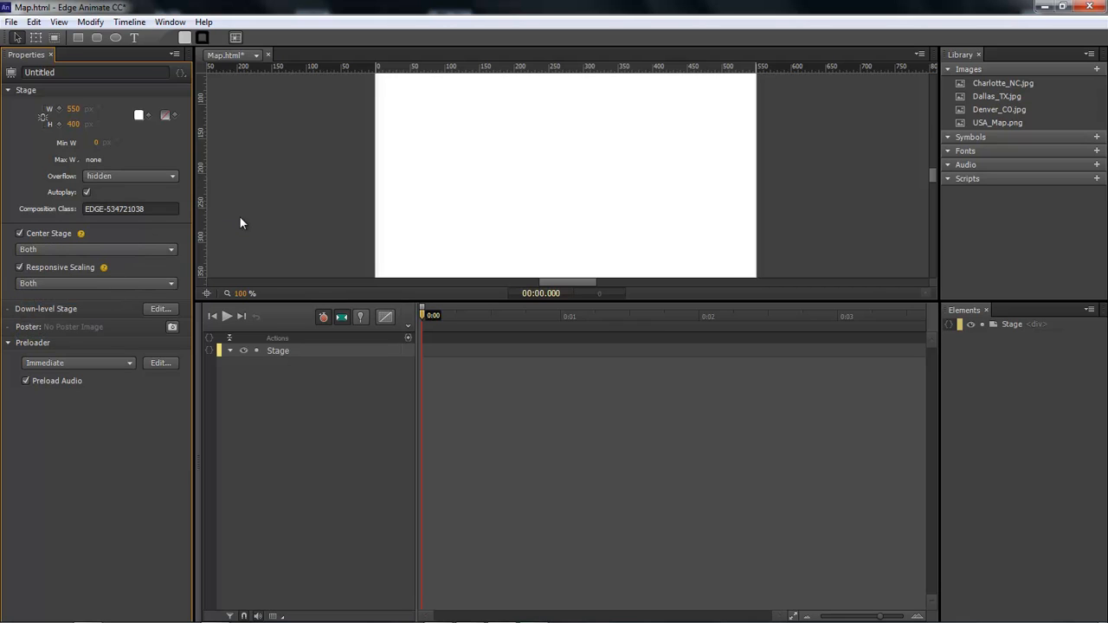
Step: Place the USA_Map.png image on the stage and set the stage zoom to 50%
click(998, 122)
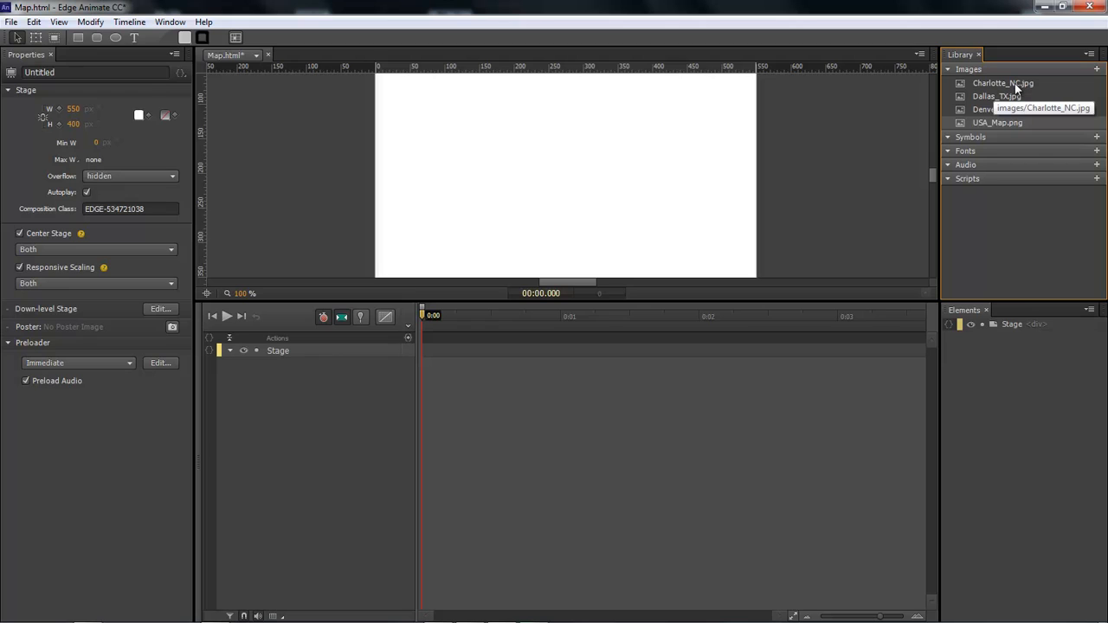
drag(993, 124, 413, 118)
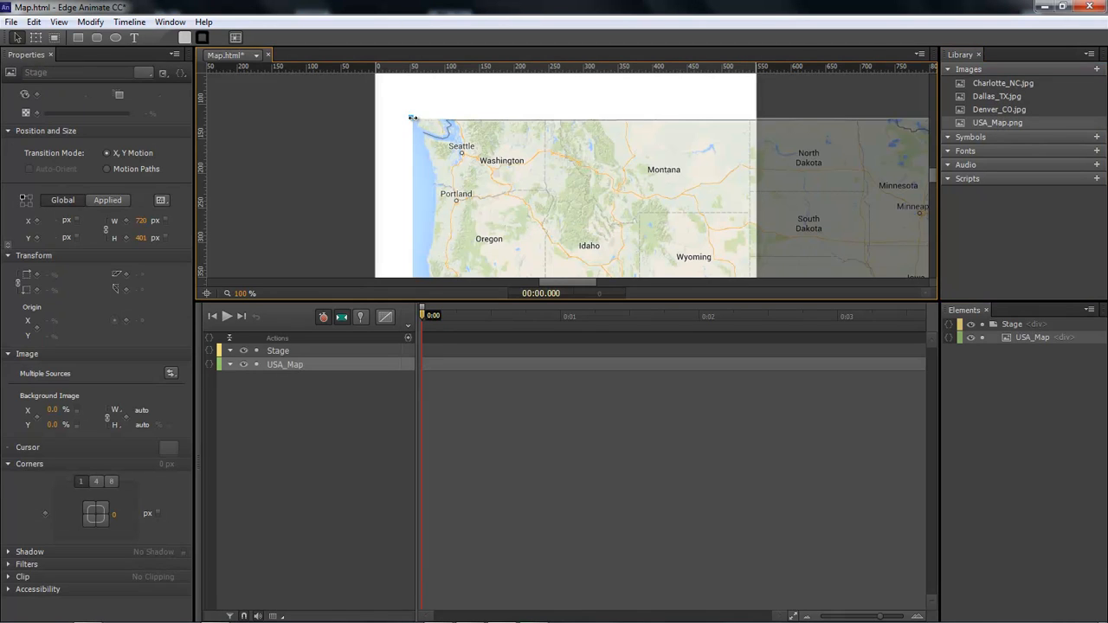
click(241, 294)
text(50)
key(Return)
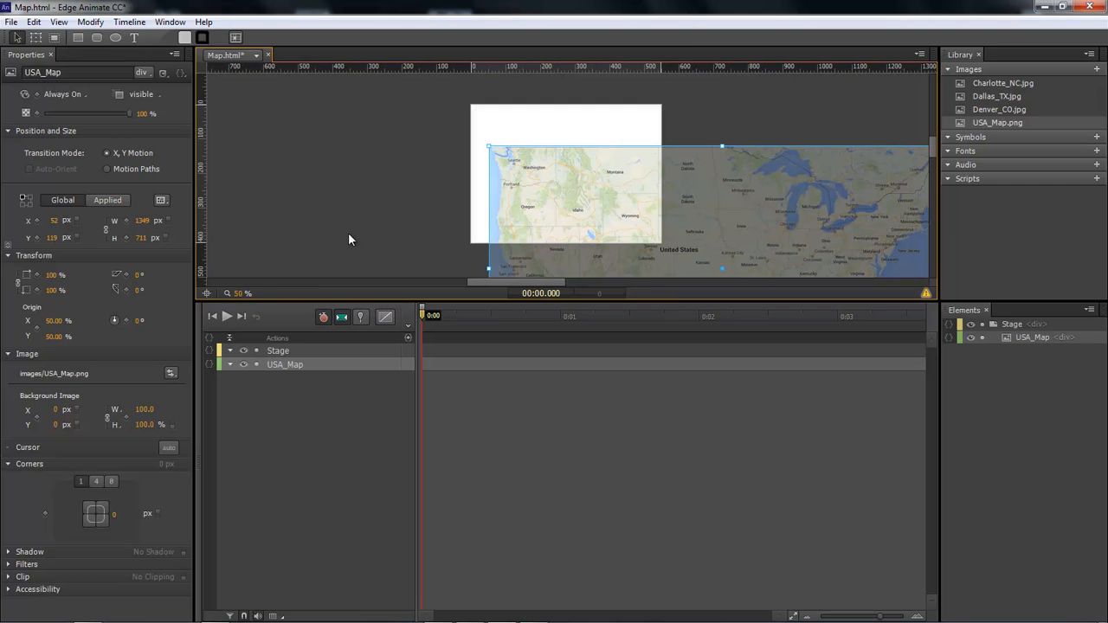
Step: Position the USA map at X 0, Y 0 and scale it proportionally to about 758 × 400 px to fill the stage height
drag(708, 210, 516, 175)
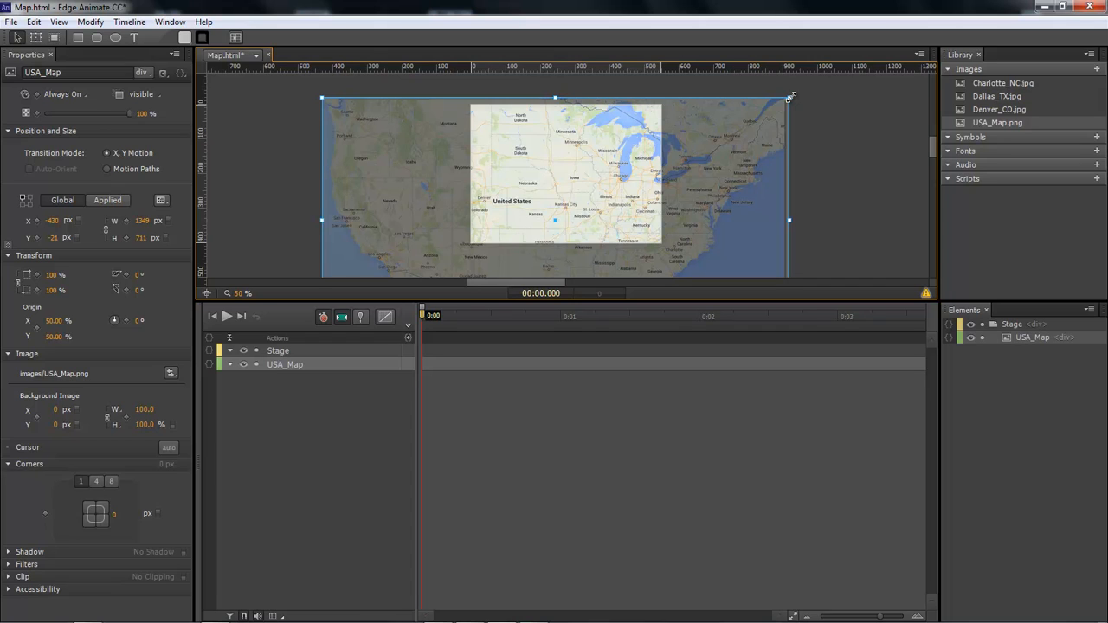
drag(790, 97, 644, 174)
drag(603, 205, 569, 136)
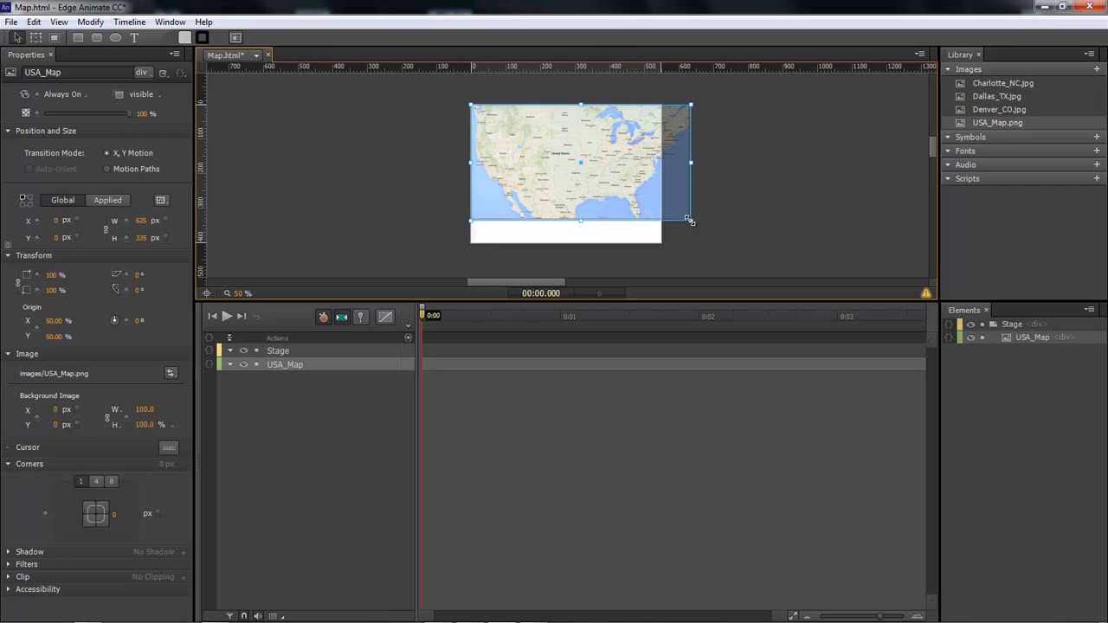
drag(690, 221, 708, 246)
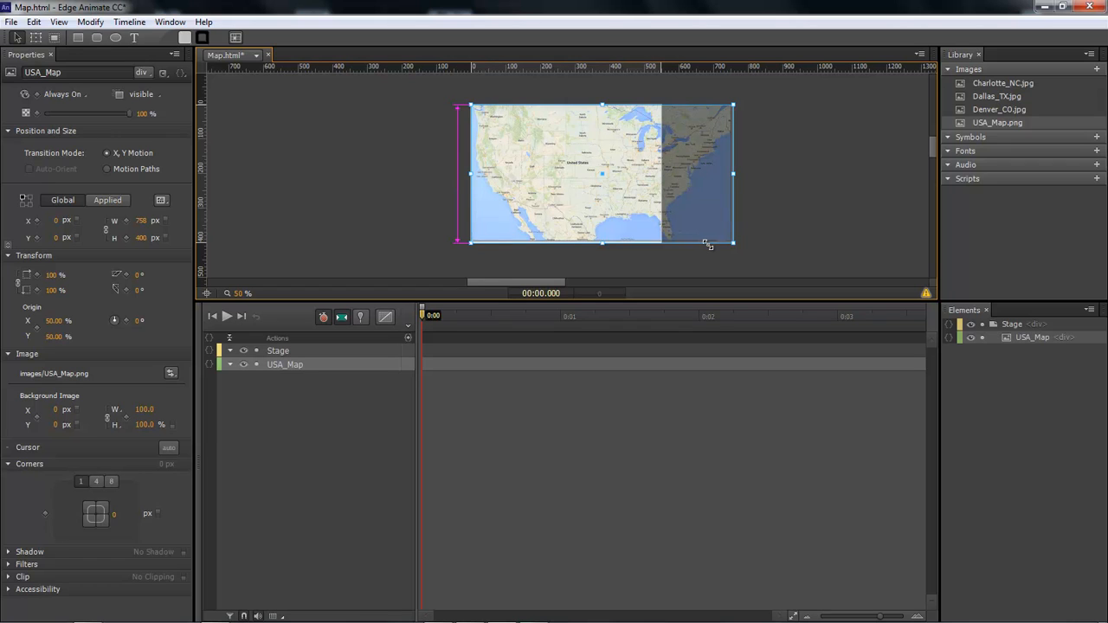
Step: With the stage's Responsive Scaling off and its size in percent units, widen the stage to the map's right edge at 758 px
click(286, 352)
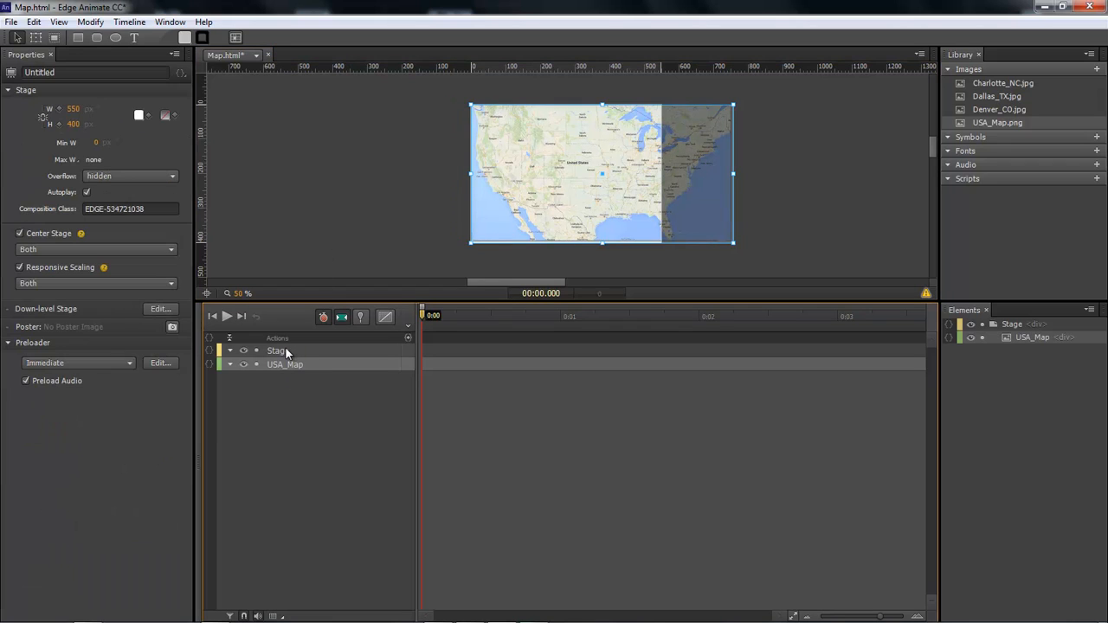
click(20, 268)
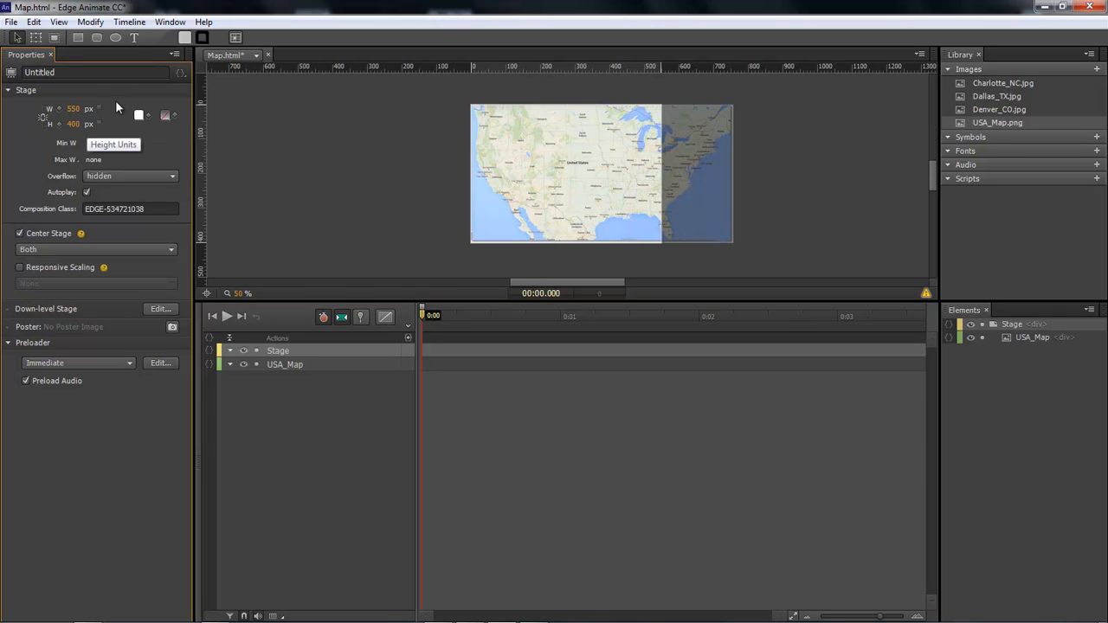
click(90, 124)
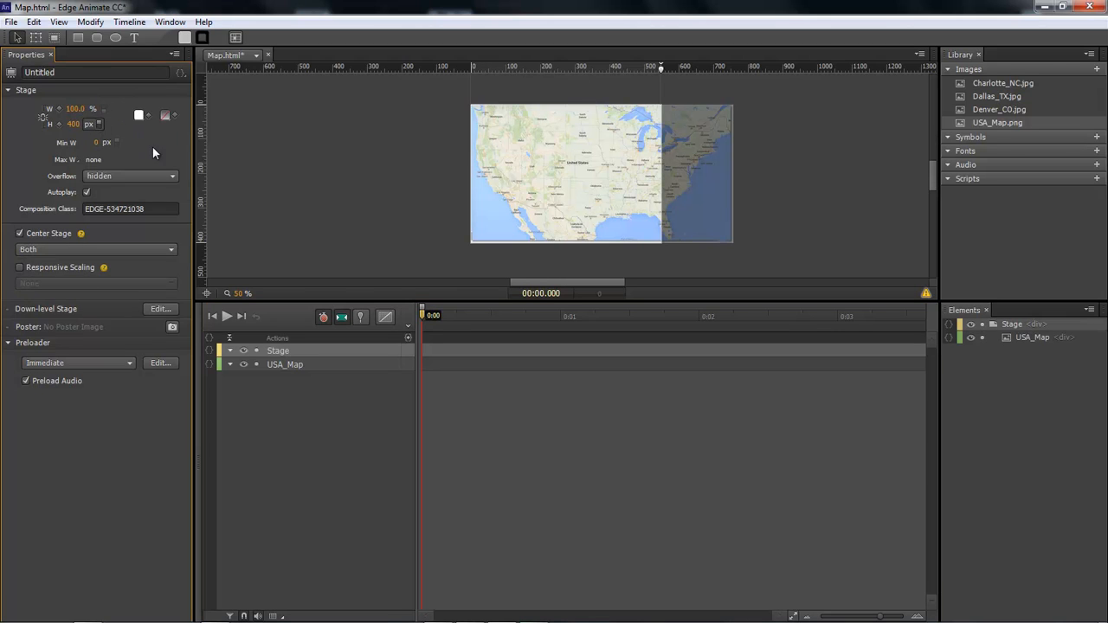
drag(662, 67, 733, 69)
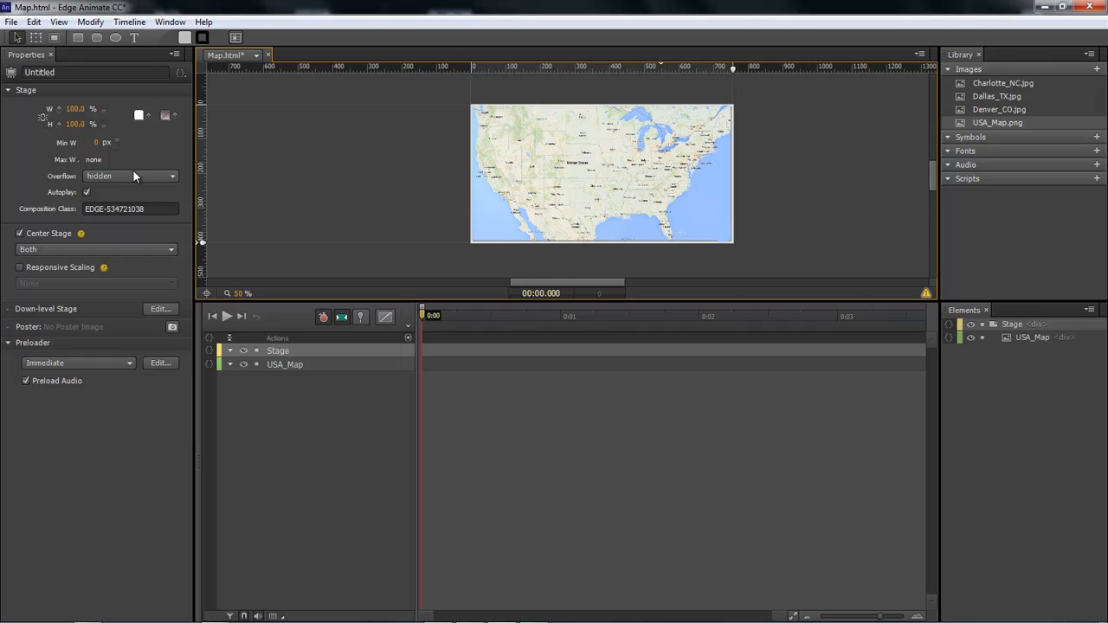
Step: Turn the stage's Responsive Scaling back on and set it to Both
click(20, 268)
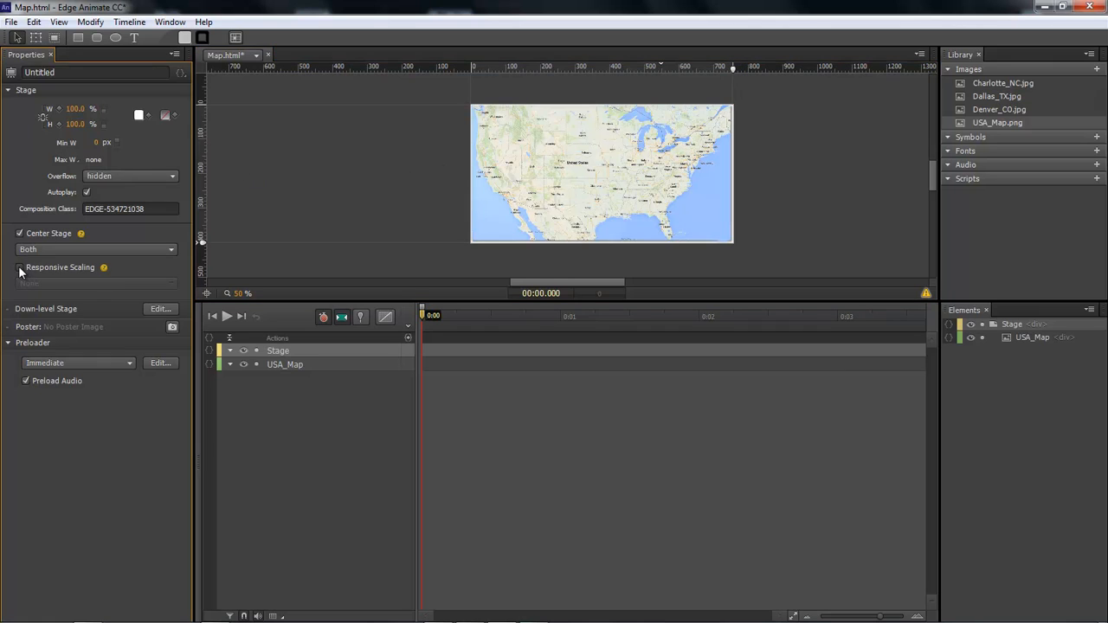
click(45, 283)
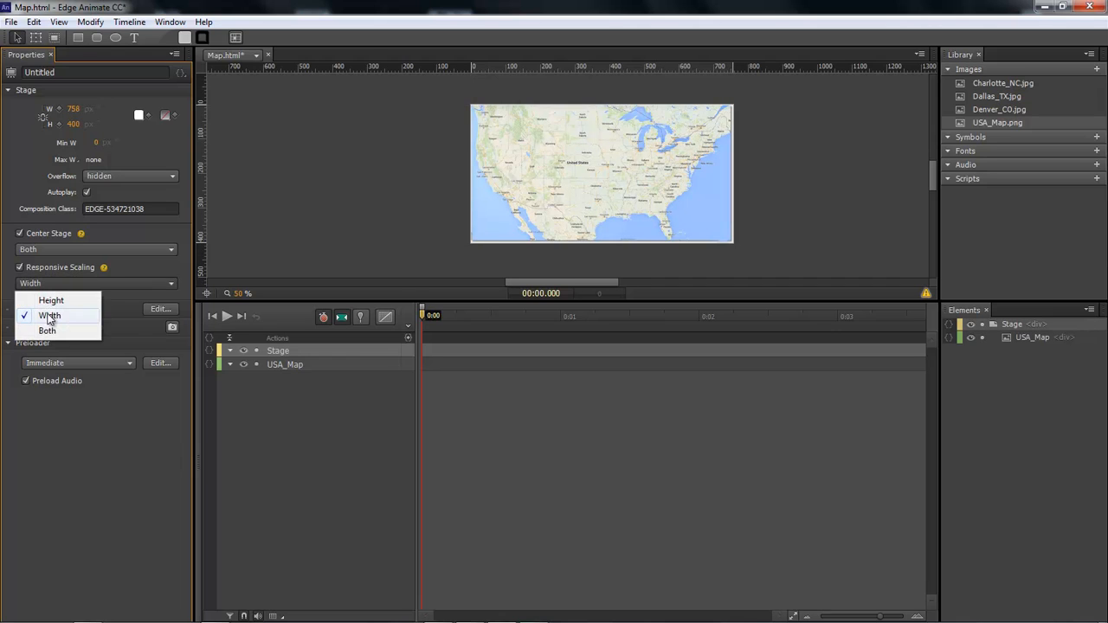
click(48, 335)
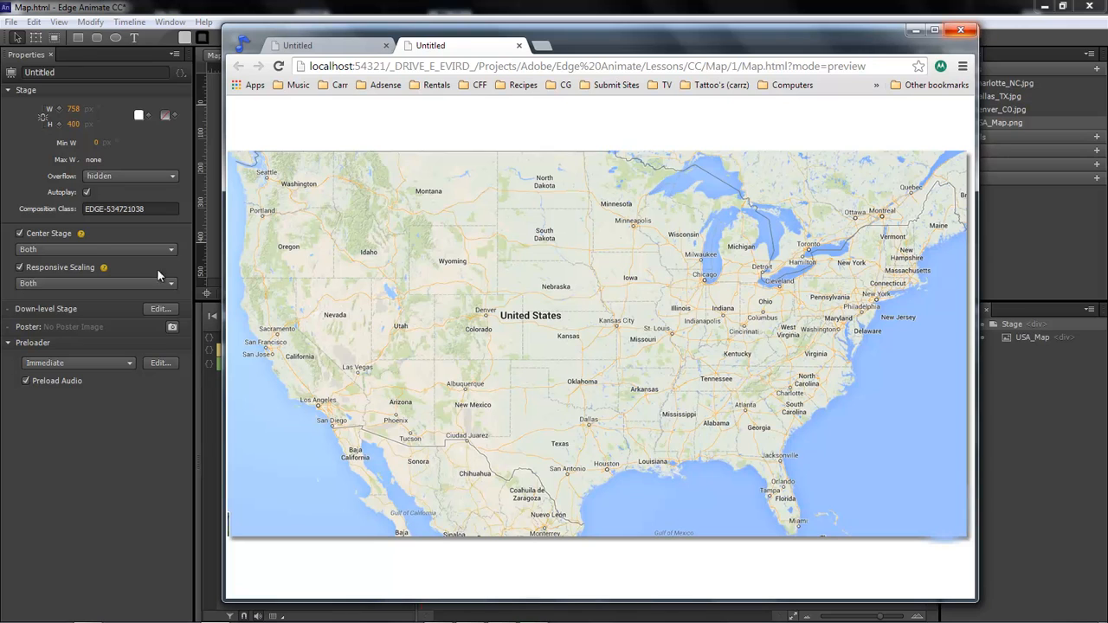
Step: Preview the composition in the browser and check how the map scales at different window sizes
drag(979, 30, 1048, 43)
click(992, 31)
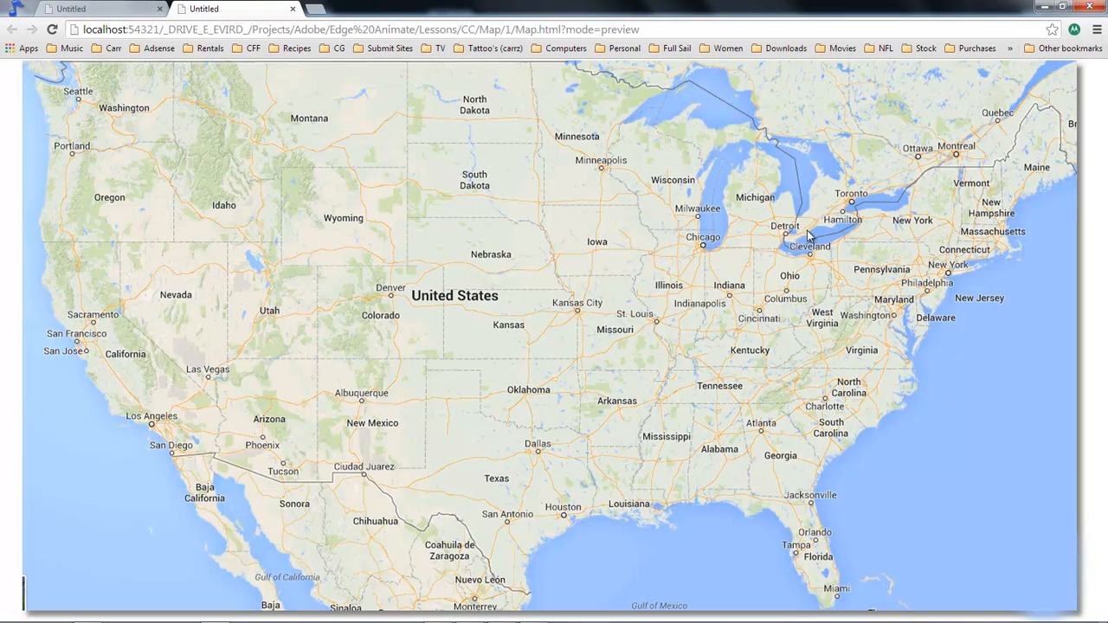
click(1063, 7)
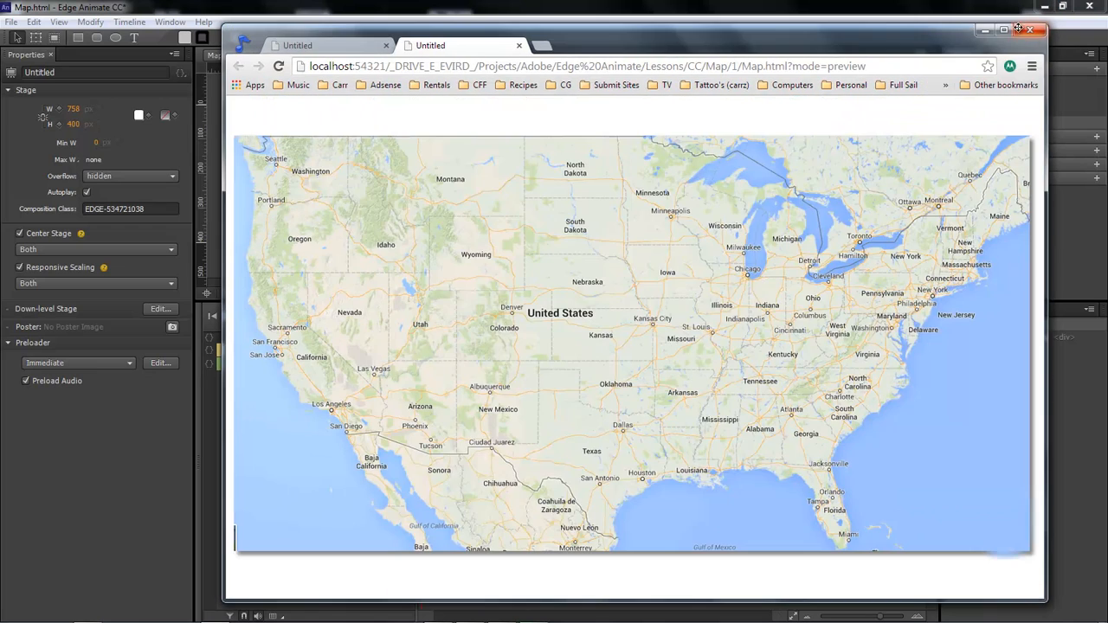
click(984, 30)
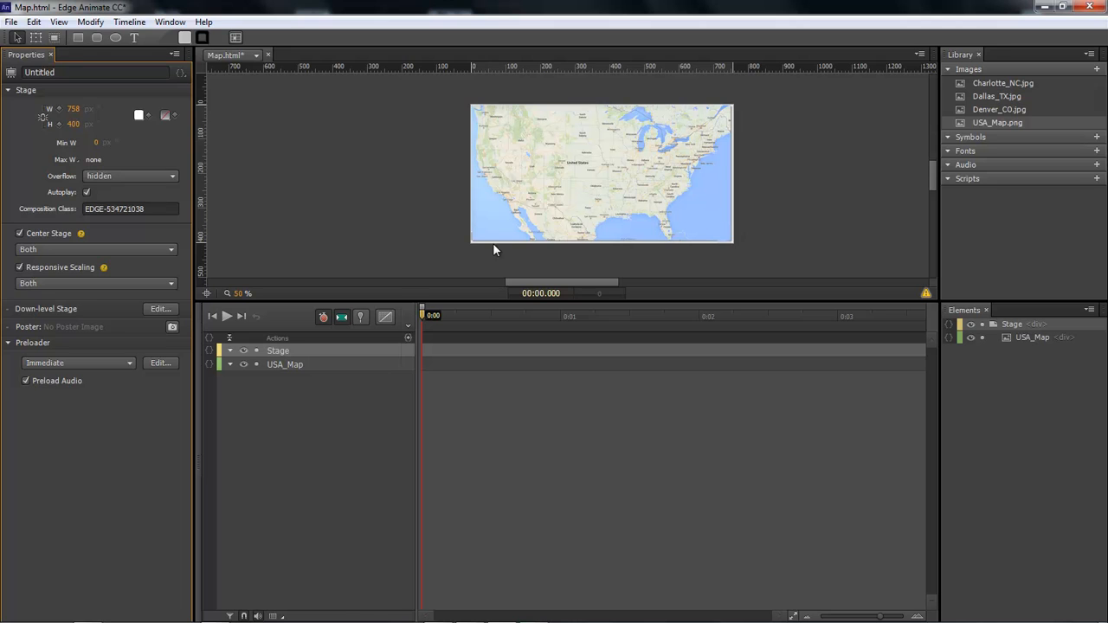
Step: Switch to the finished example in Chrome and examine how its green tab shows and hides the thumbnail bar
mouse_move(469, 619)
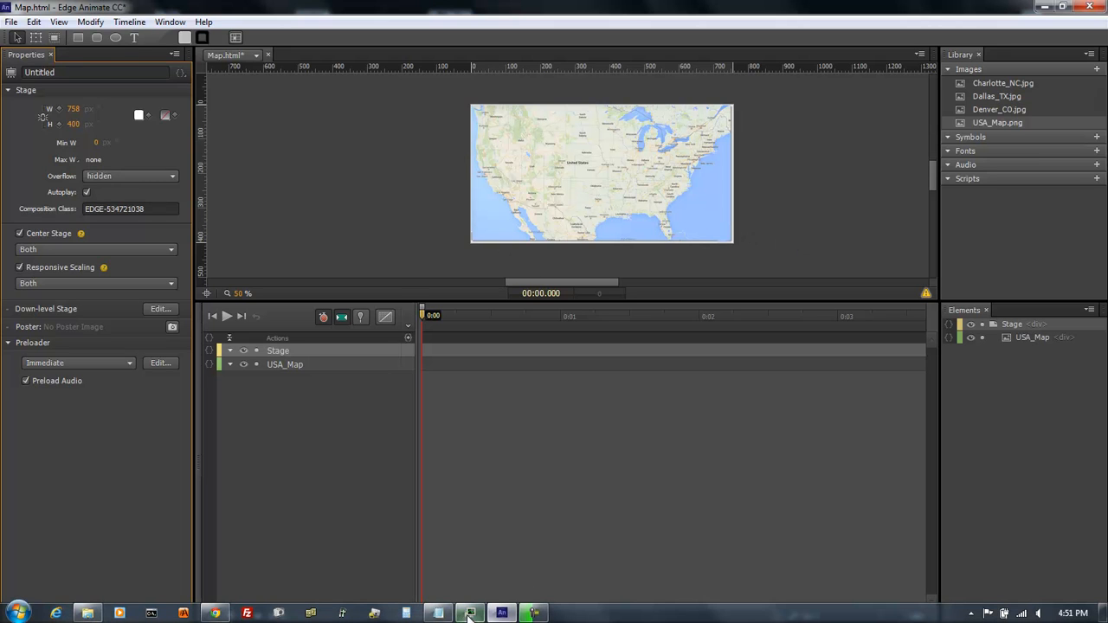
click(215, 613)
click(297, 45)
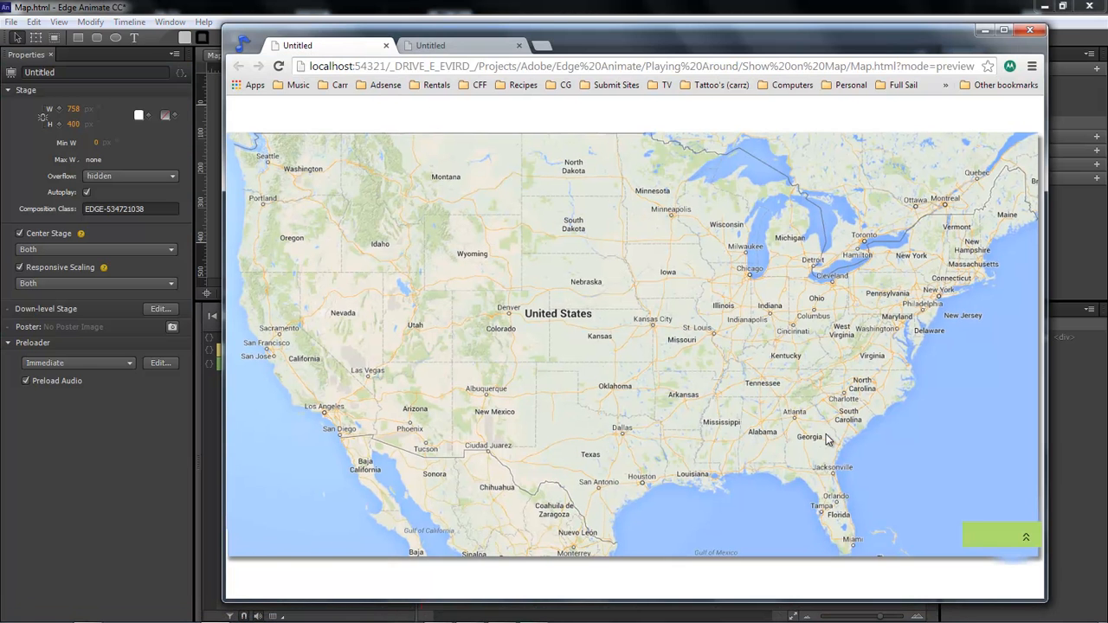
click(1029, 537)
click(1025, 493)
click(1026, 536)
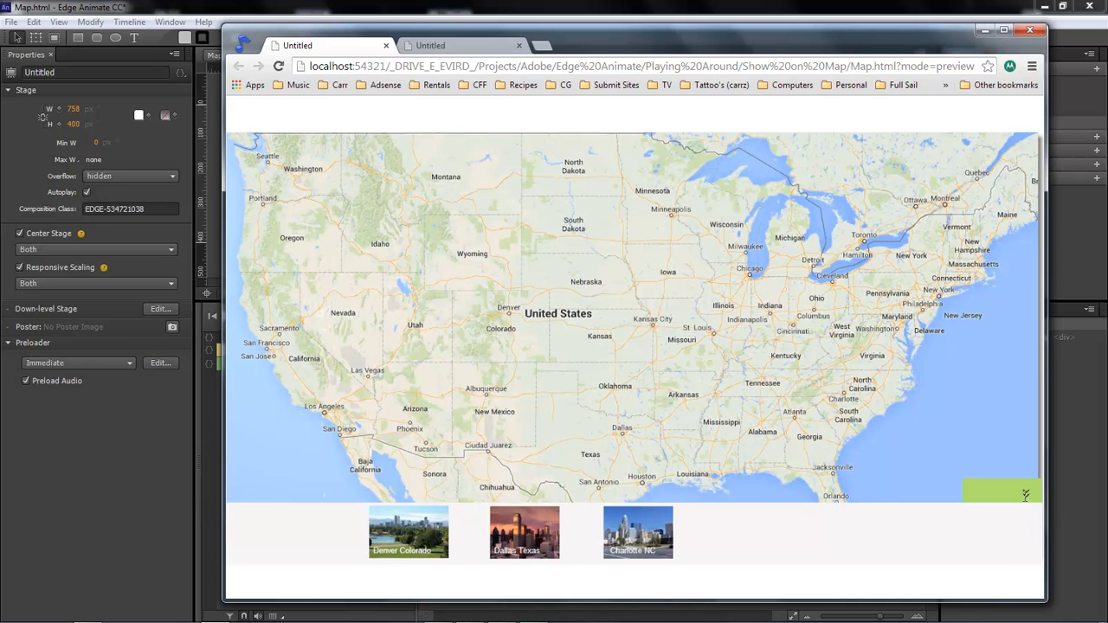
click(1025, 495)
click(1027, 536)
click(1025, 492)
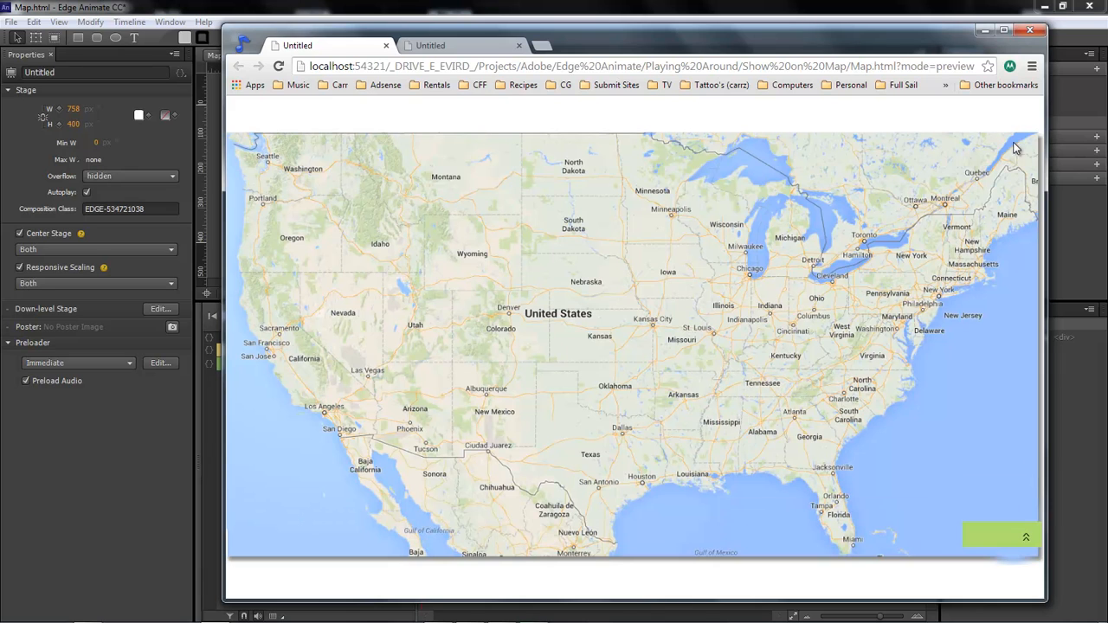
click(984, 30)
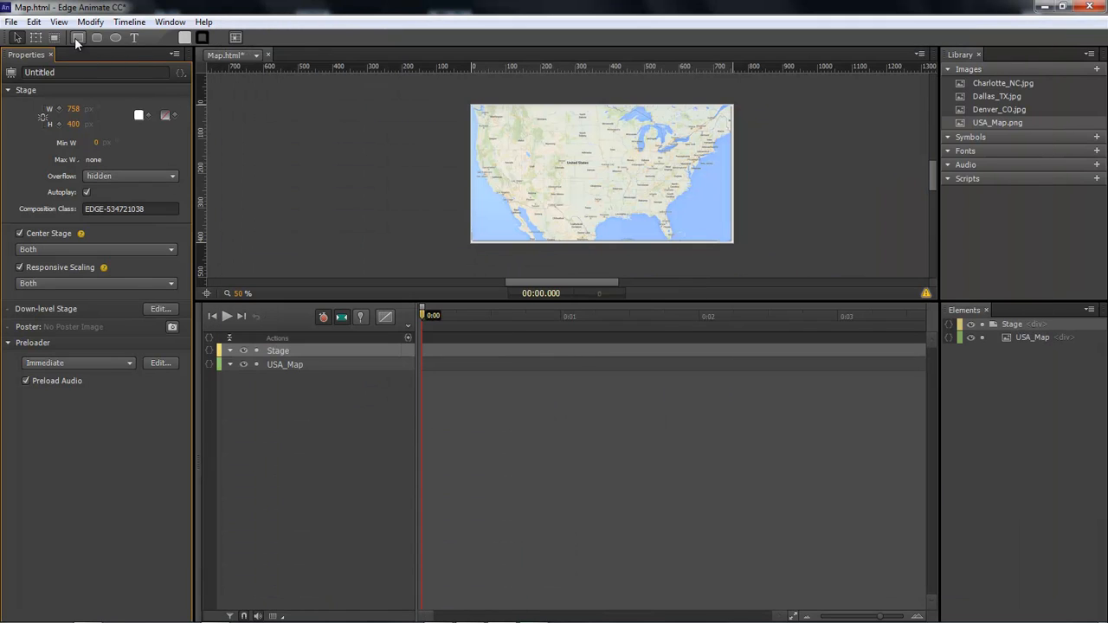
Step: Draw a rectangle about 758 by 50 px across the bottom of the stage and fill it with white
click(76, 37)
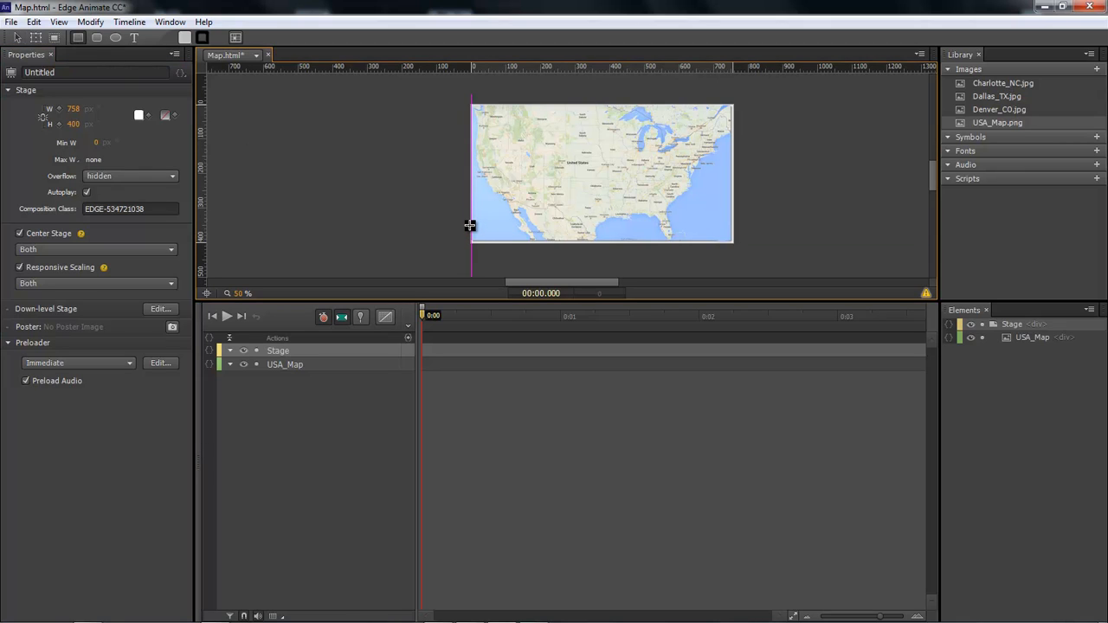
drag(470, 225, 732, 244)
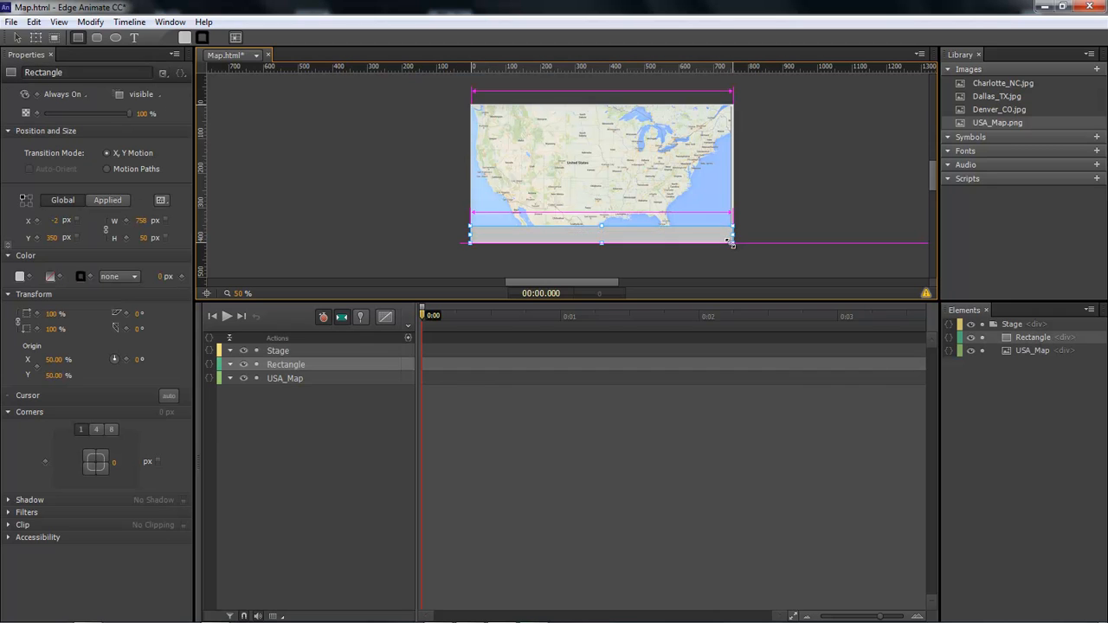
click(20, 276)
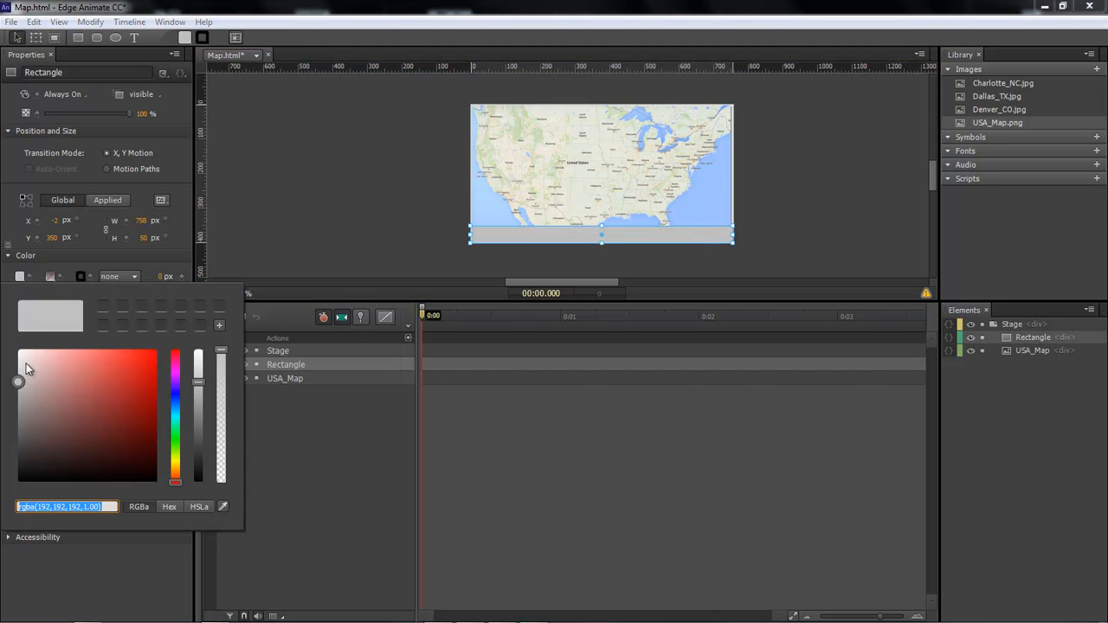
drag(26, 363, 18, 348)
click(350, 204)
click(814, 253)
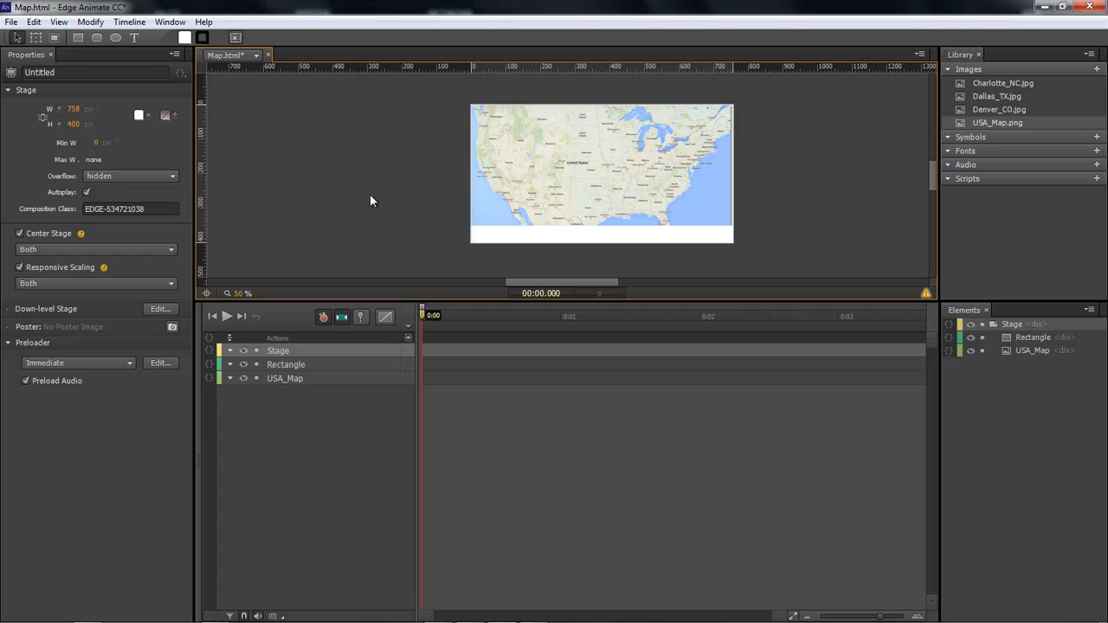
Step: Draw a small rectangle about 74 by 24 px on top of the white bar's right end as a tab
click(79, 38)
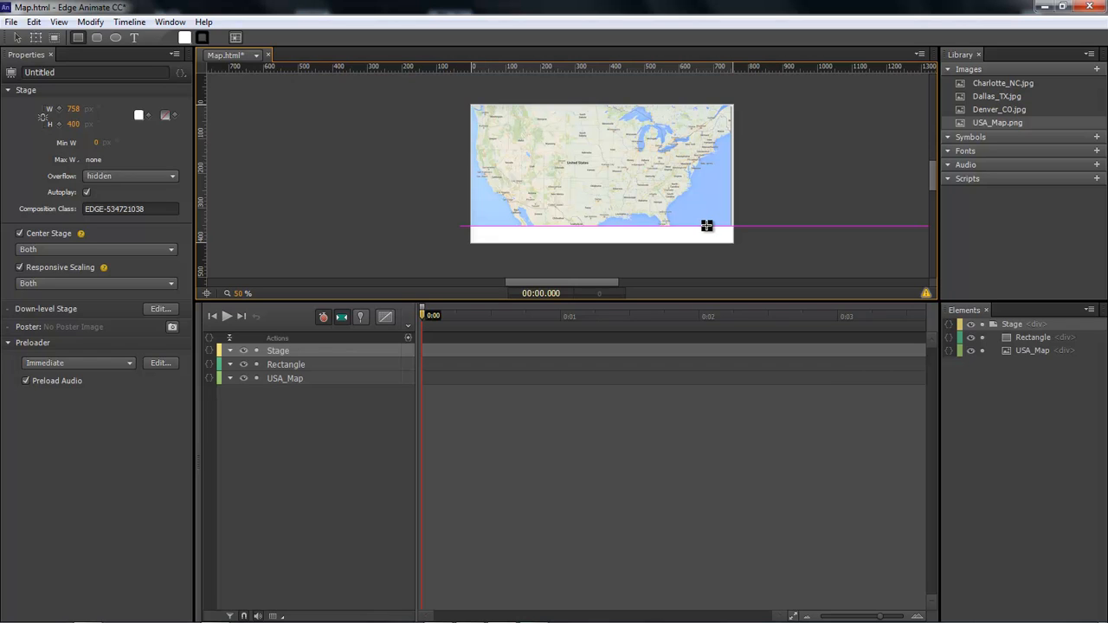
drag(706, 226, 733, 218)
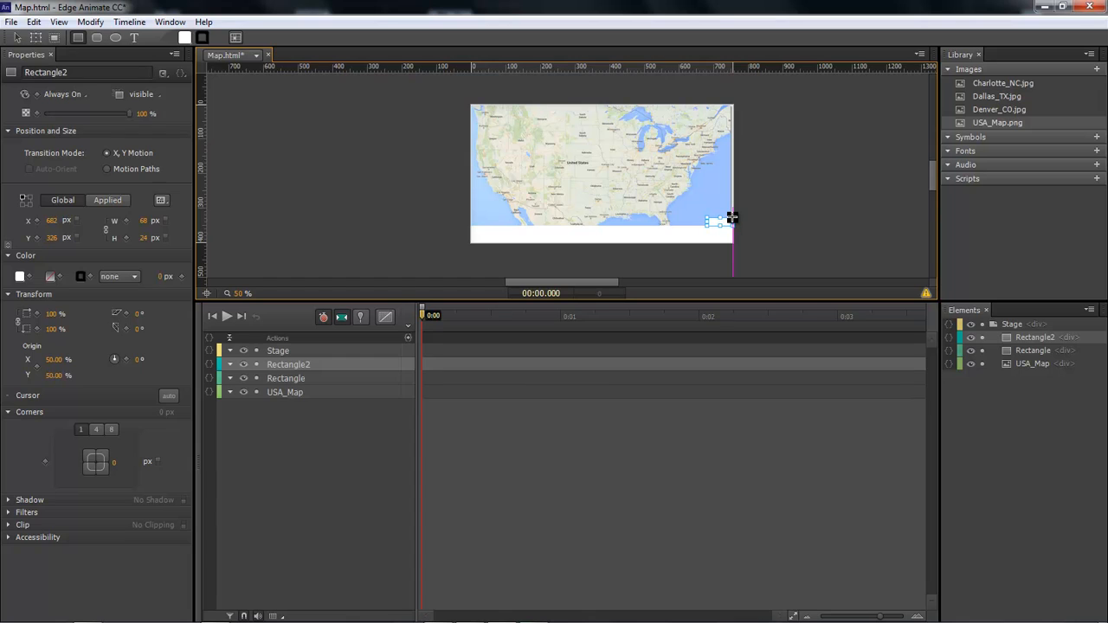
key(v)
click(776, 237)
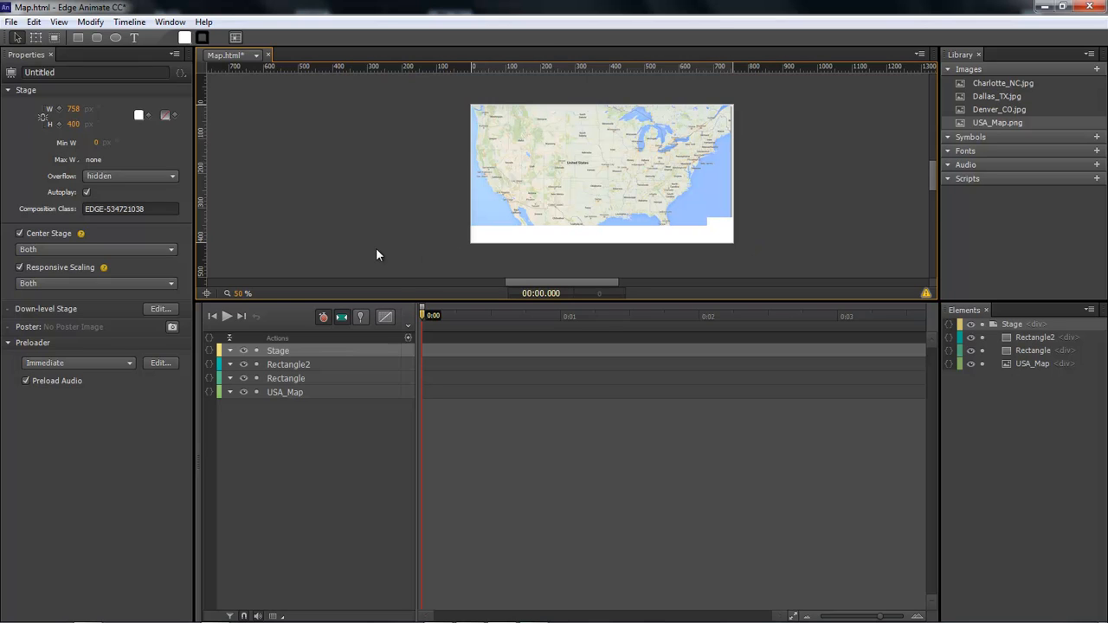
Step: Rename the wide white rectangle at the bottom of the stage as BottomBar
click(239, 294)
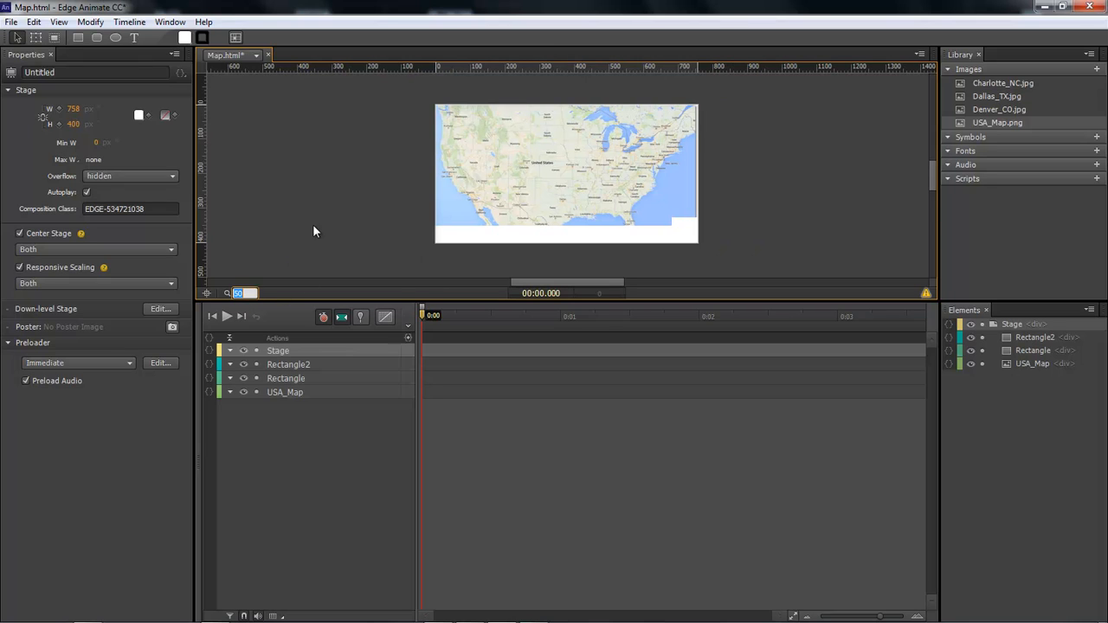
text(75)
key(Return)
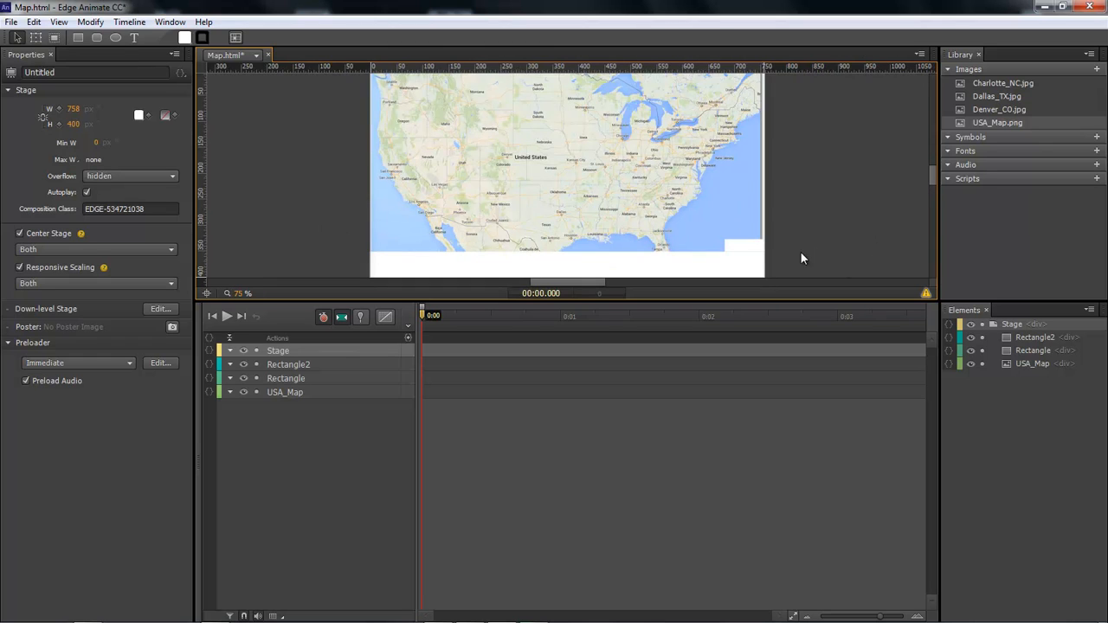
click(757, 247)
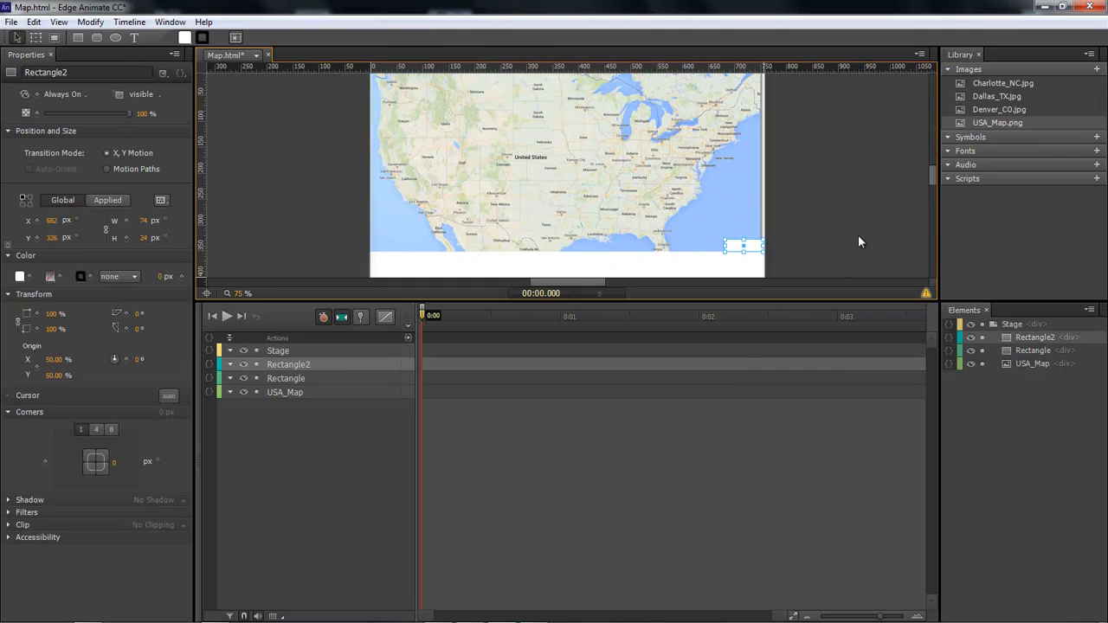
click(858, 235)
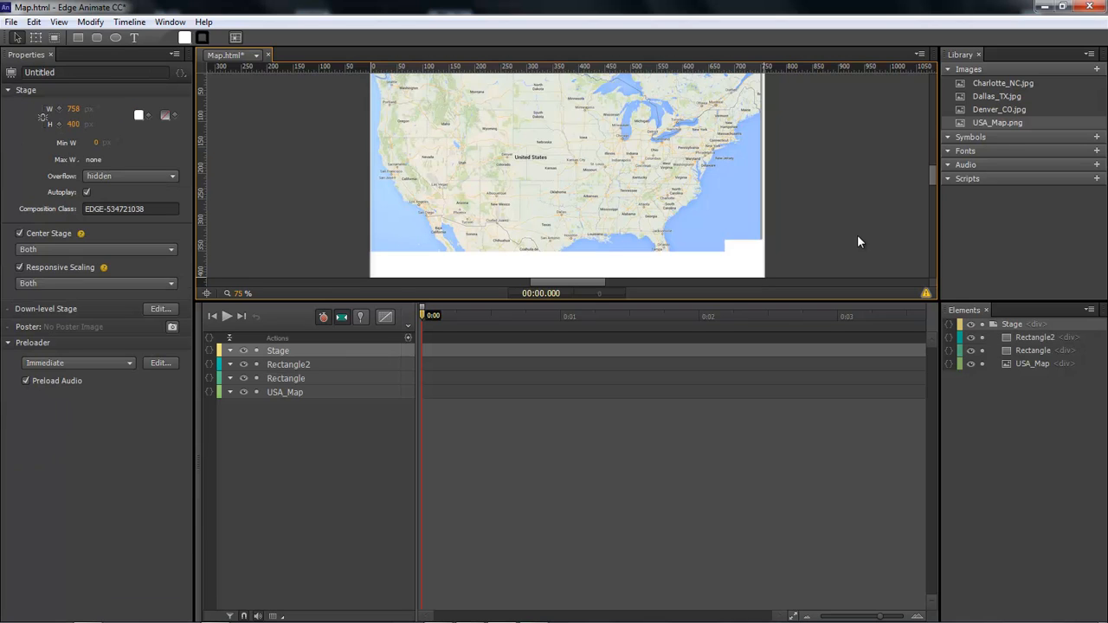
click(736, 264)
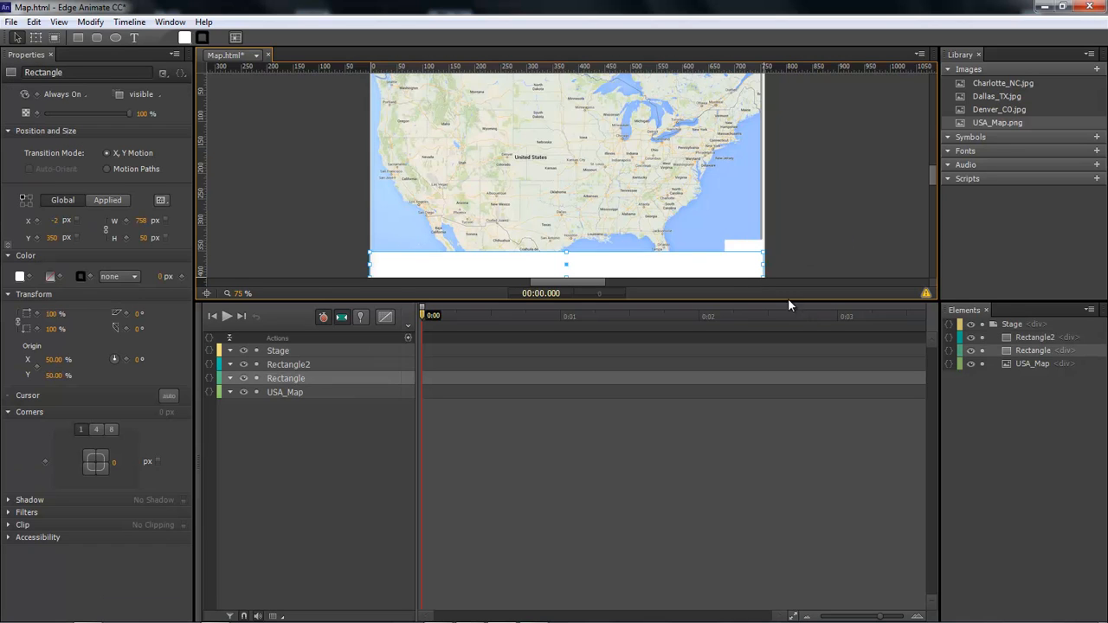
double_click(1026, 350)
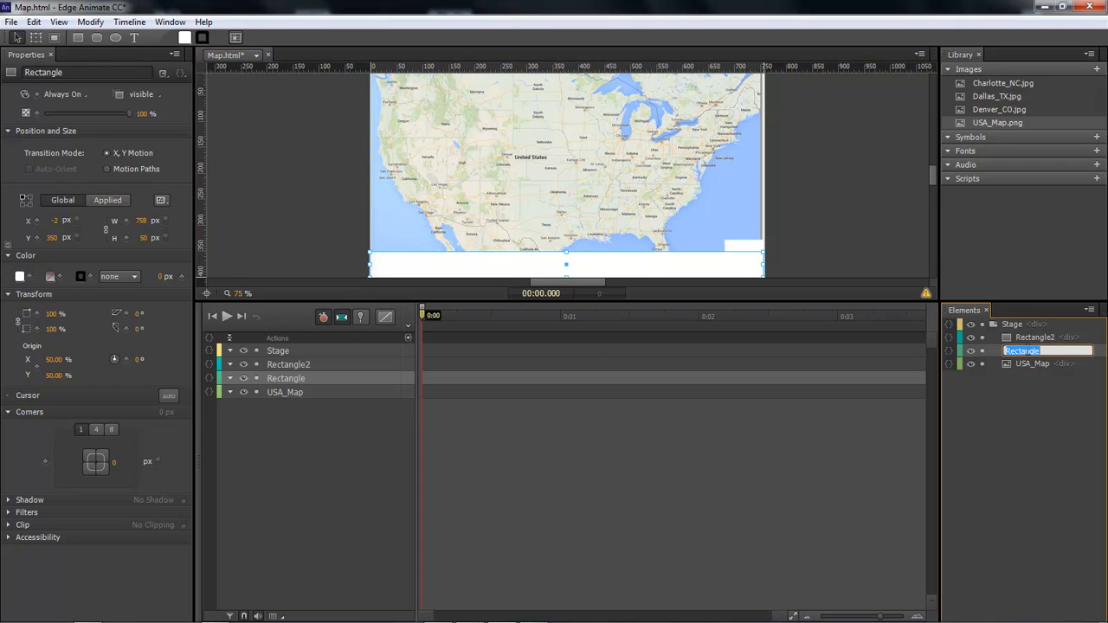
text(BottomBar)
key(Return)
Step: Rename the small tab rectangle as ShowHidebar
click(1036, 337)
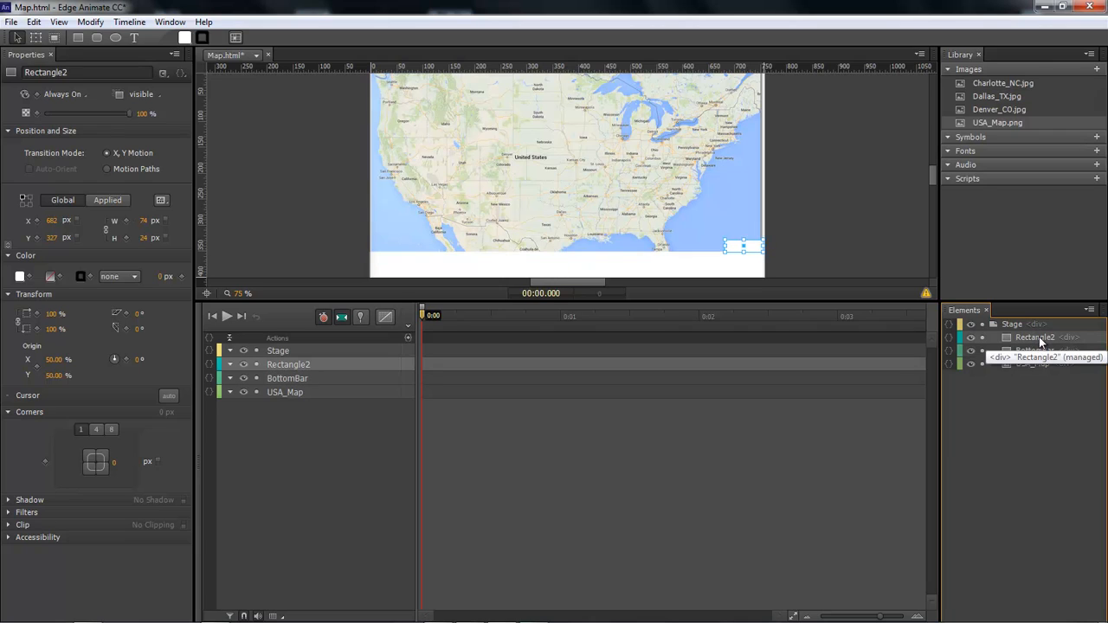
double_click(1039, 338)
text(ShowHide)
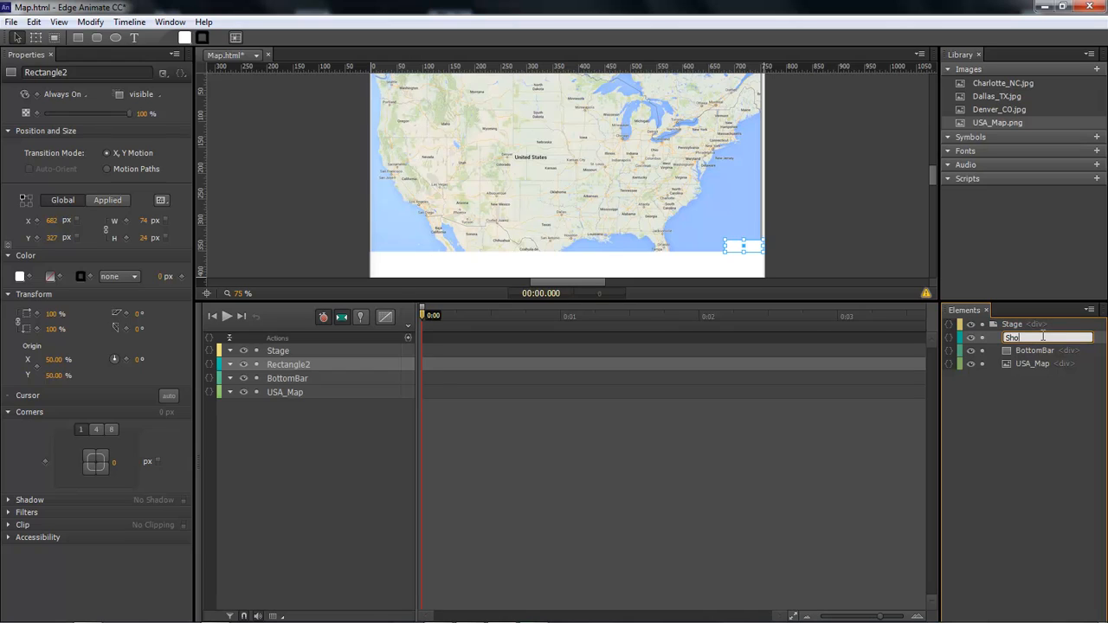
text(bar)
key(Return)
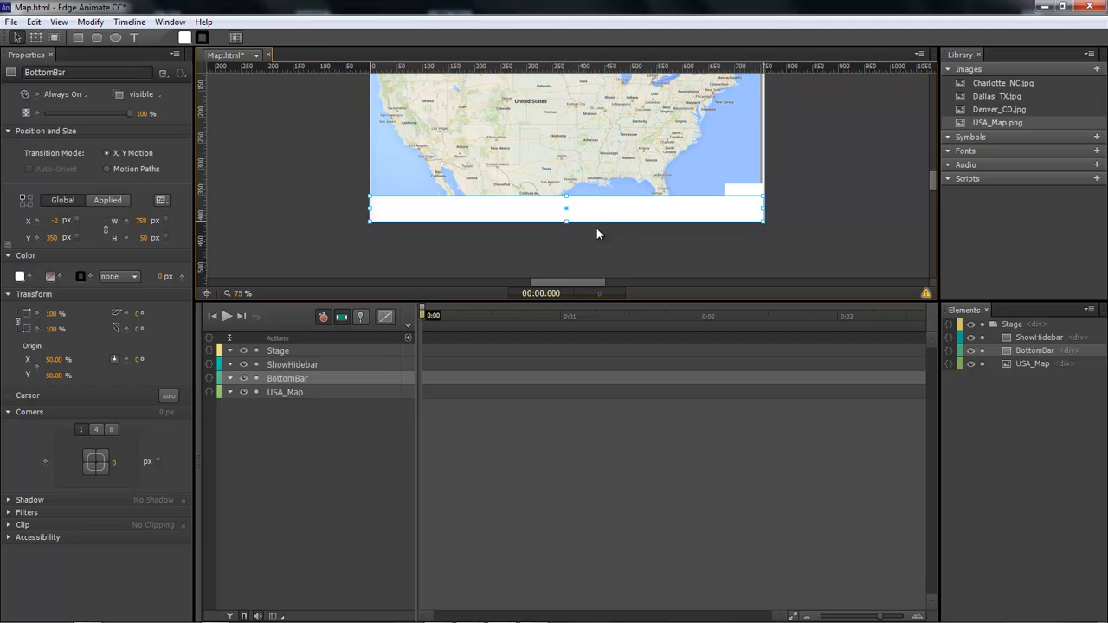
Step: Duplicate the BottomBar rectangle and rename the copy as Holder
key(ctrl+d)
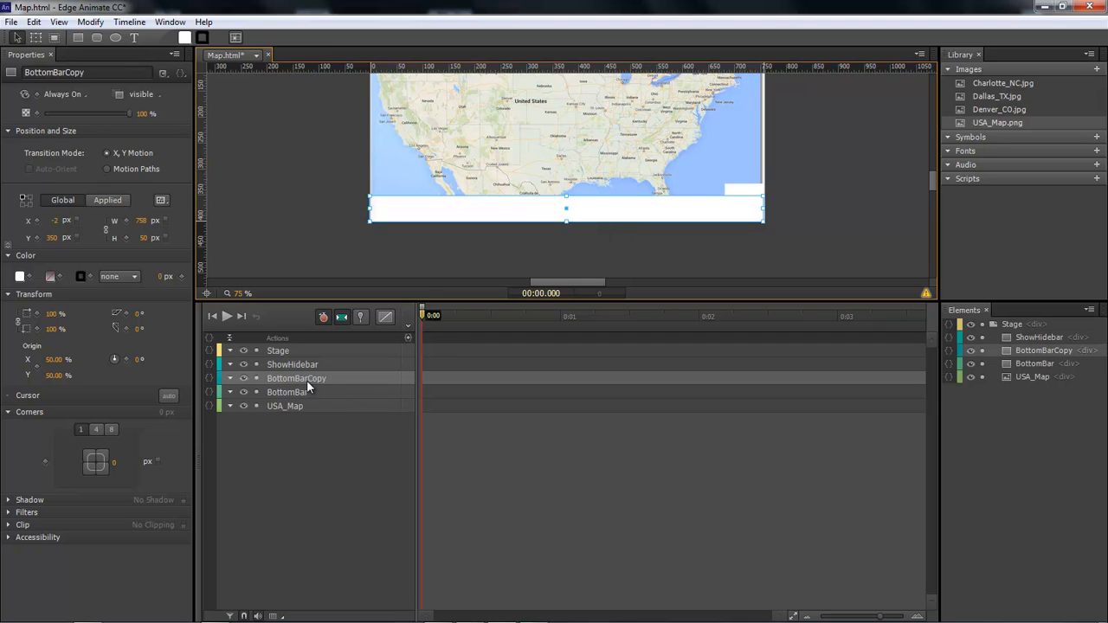
double_click(349, 379)
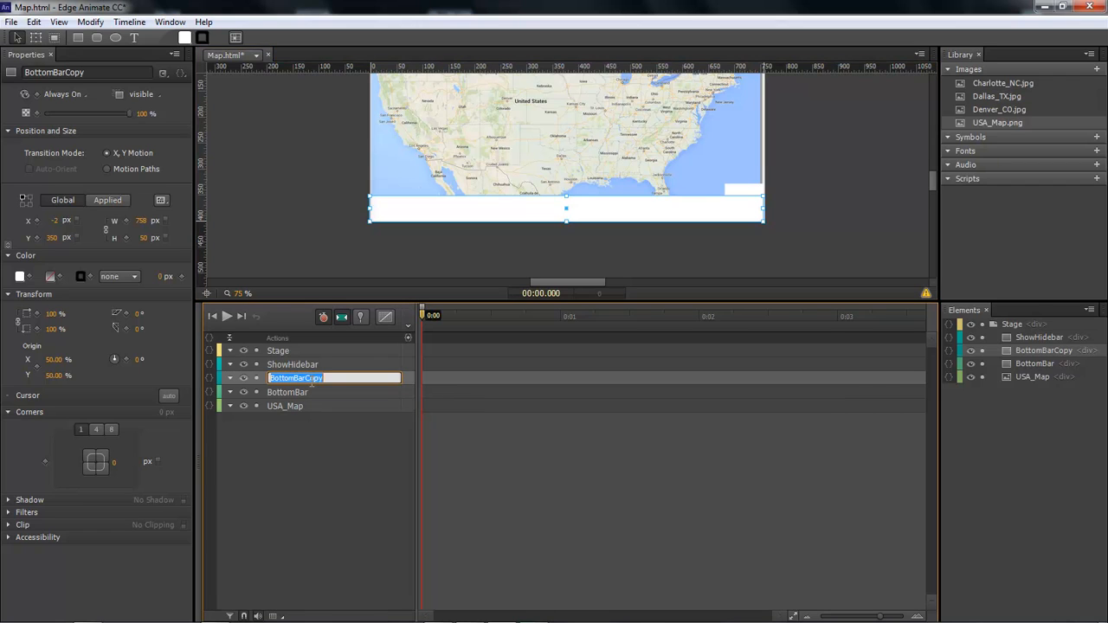
text(Holder)
key(Return)
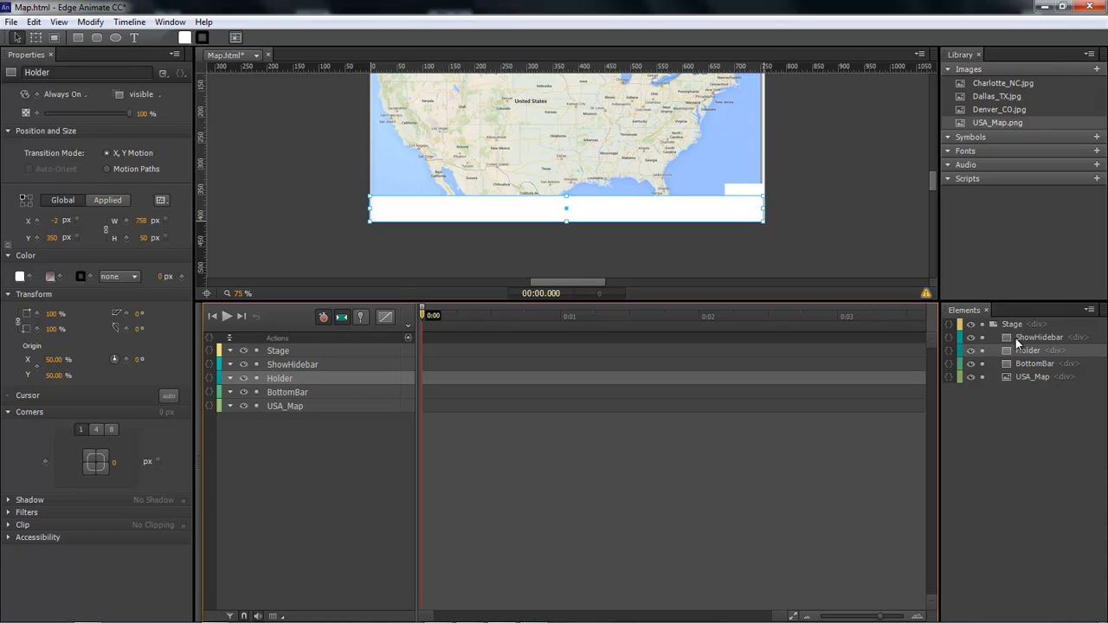
Step: Nest the Holder element inside BottomBar
click(1031, 363)
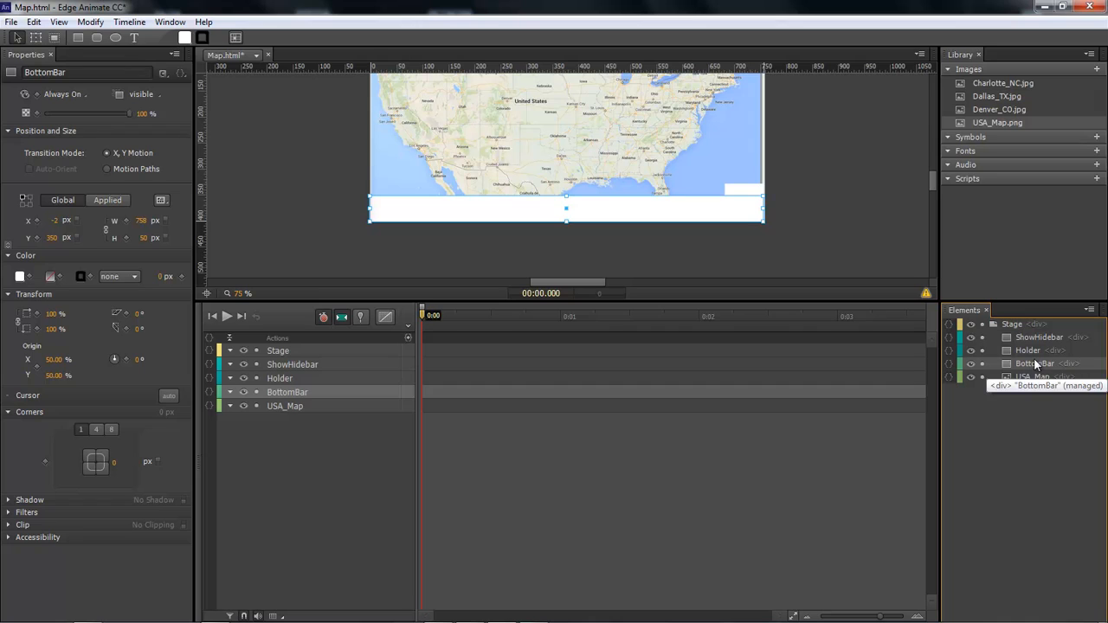
click(1028, 350)
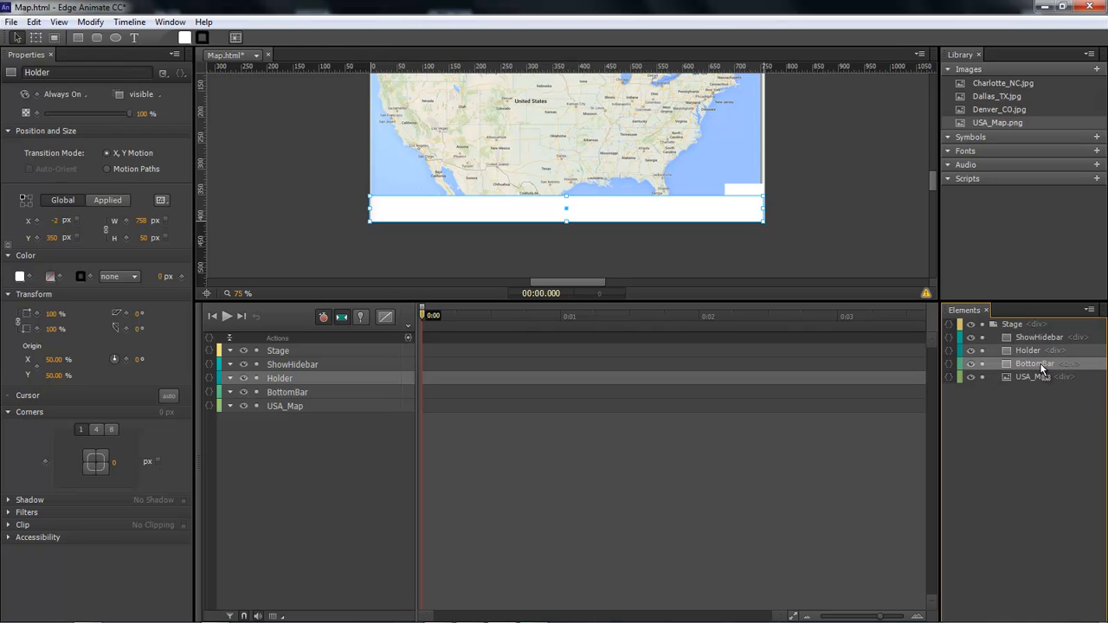
drag(1039, 362, 1040, 363)
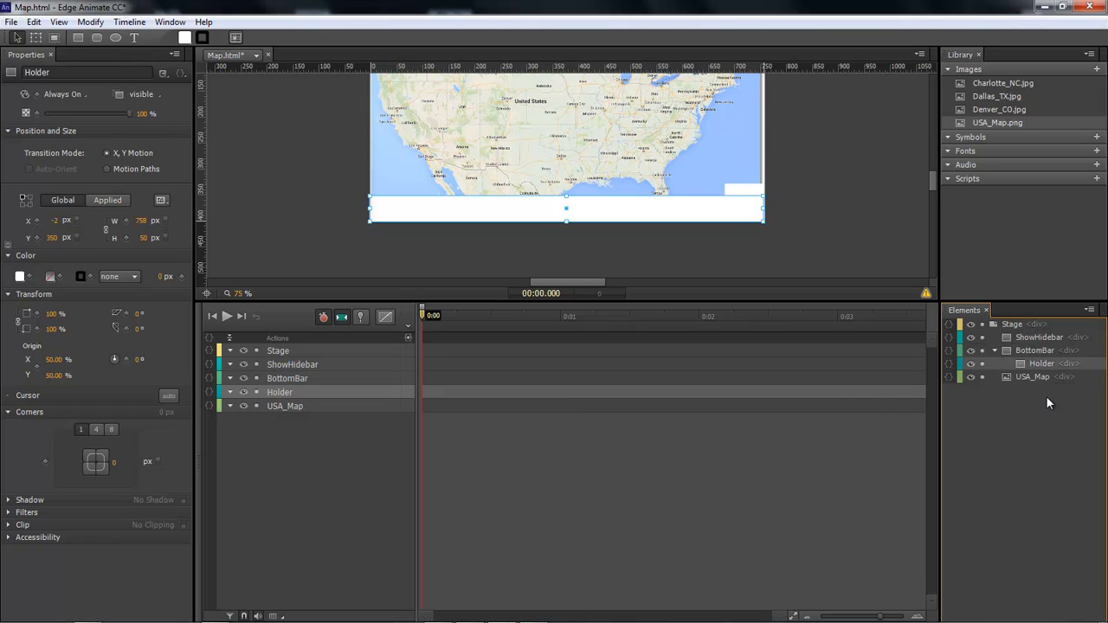
Step: Add the text ">>" and center it on the ShowHidebar tab
click(741, 188)
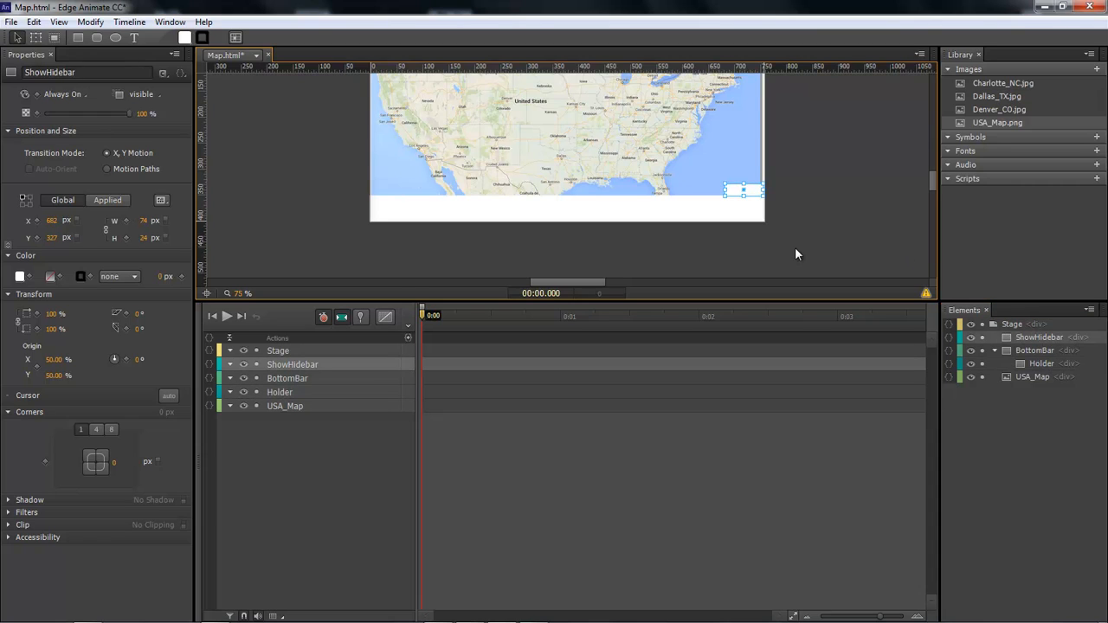
click(135, 37)
click(734, 189)
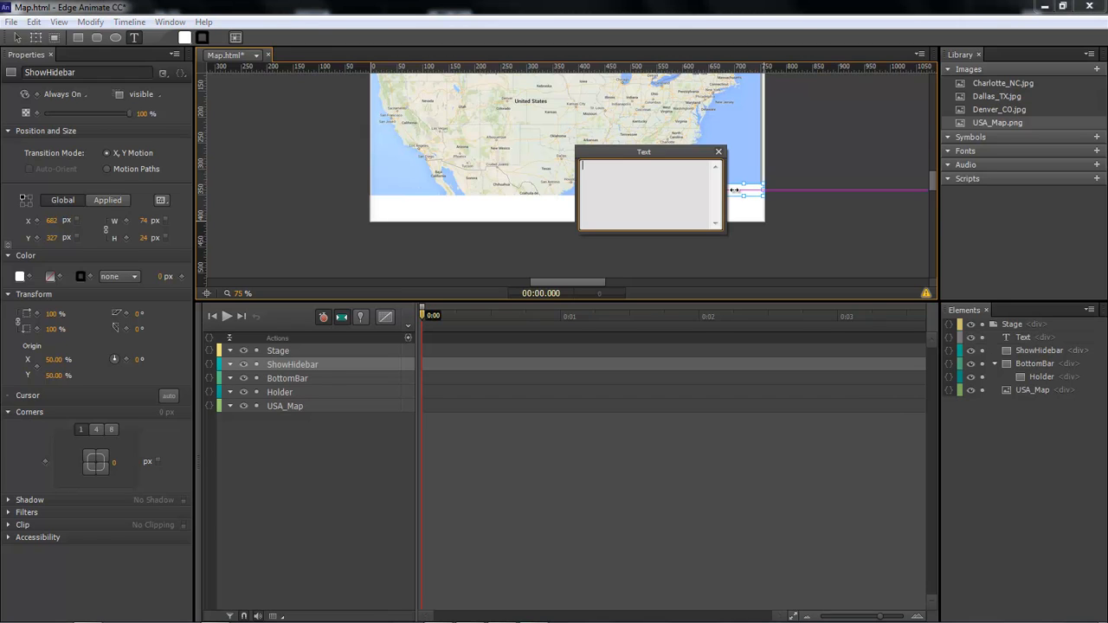
text(>>)
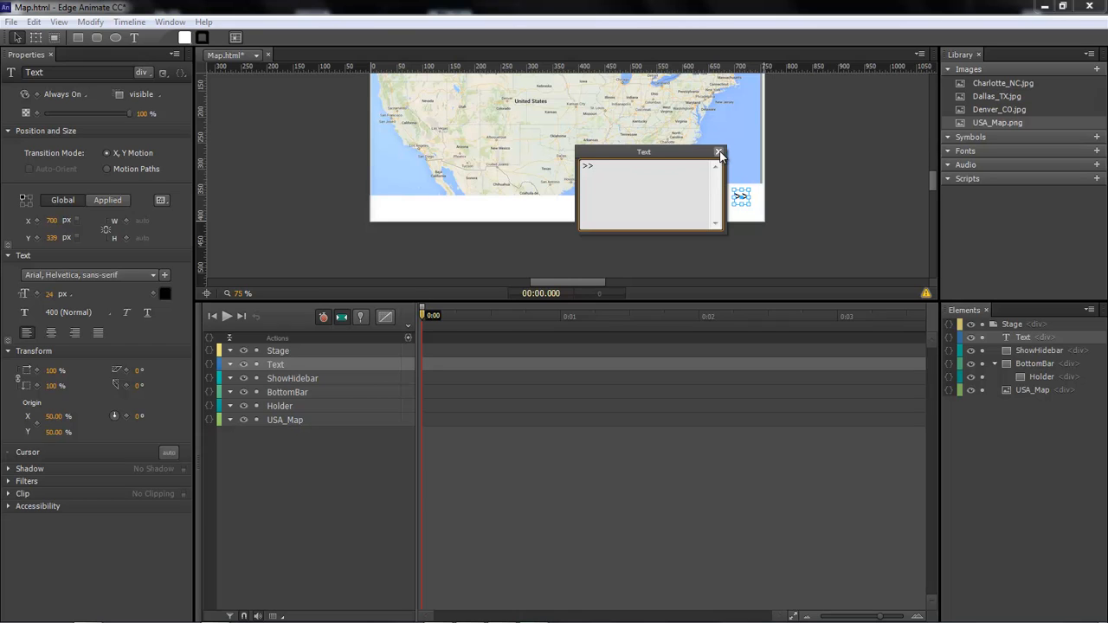
click(802, 214)
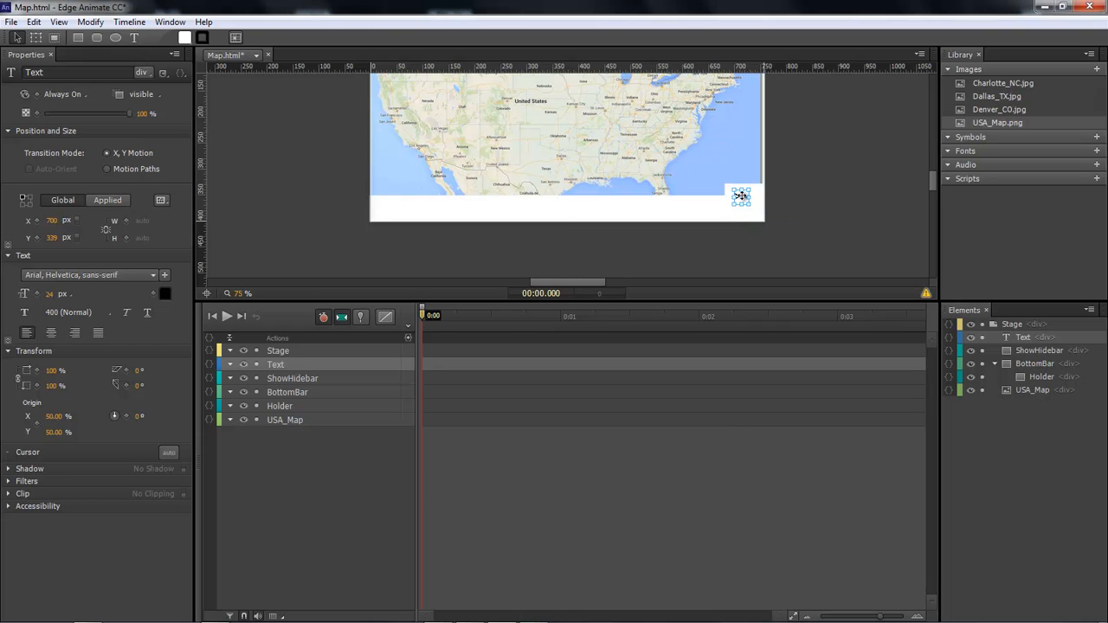
drag(741, 195, 743, 190)
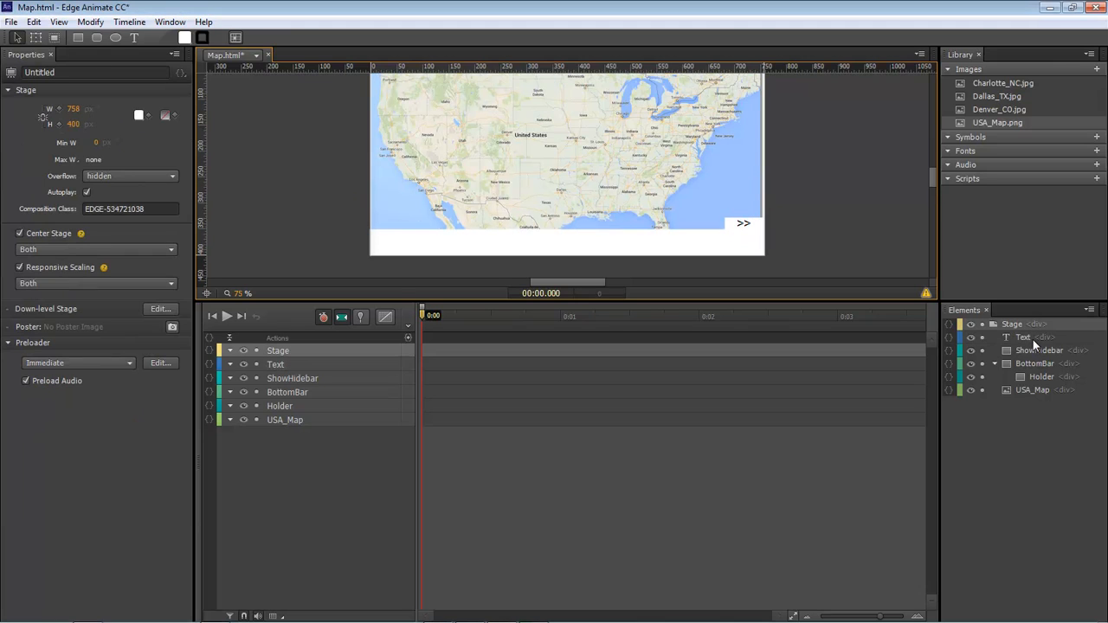
Step: Nest the ">>" text inside ShowHidebar, and nest ShowHidebar inside BottomBar
click(1025, 339)
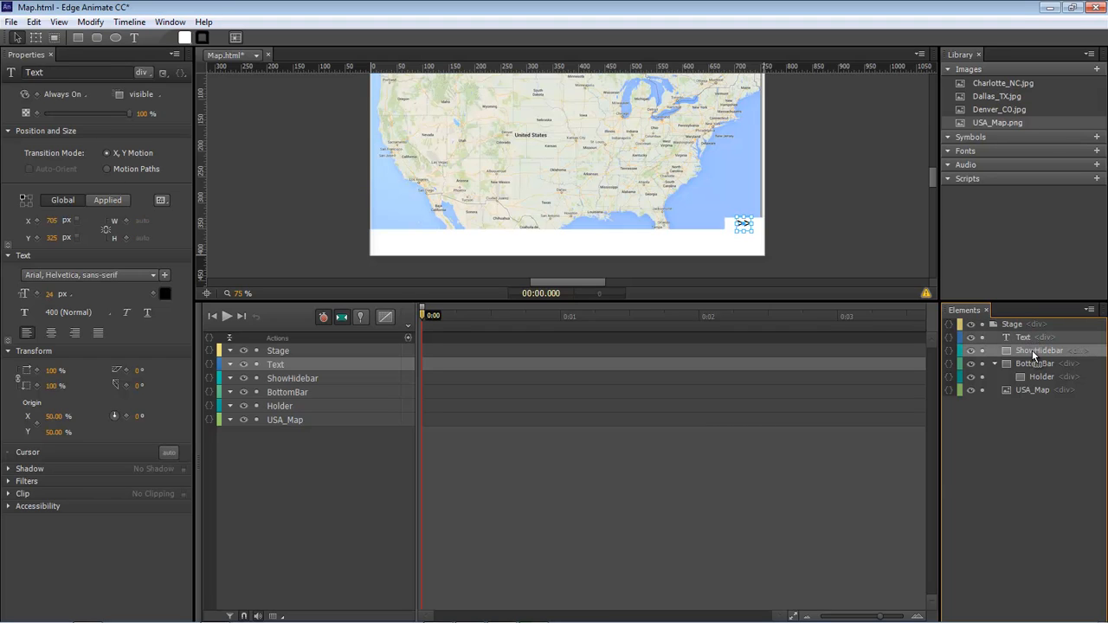
drag(1033, 355, 1032, 346)
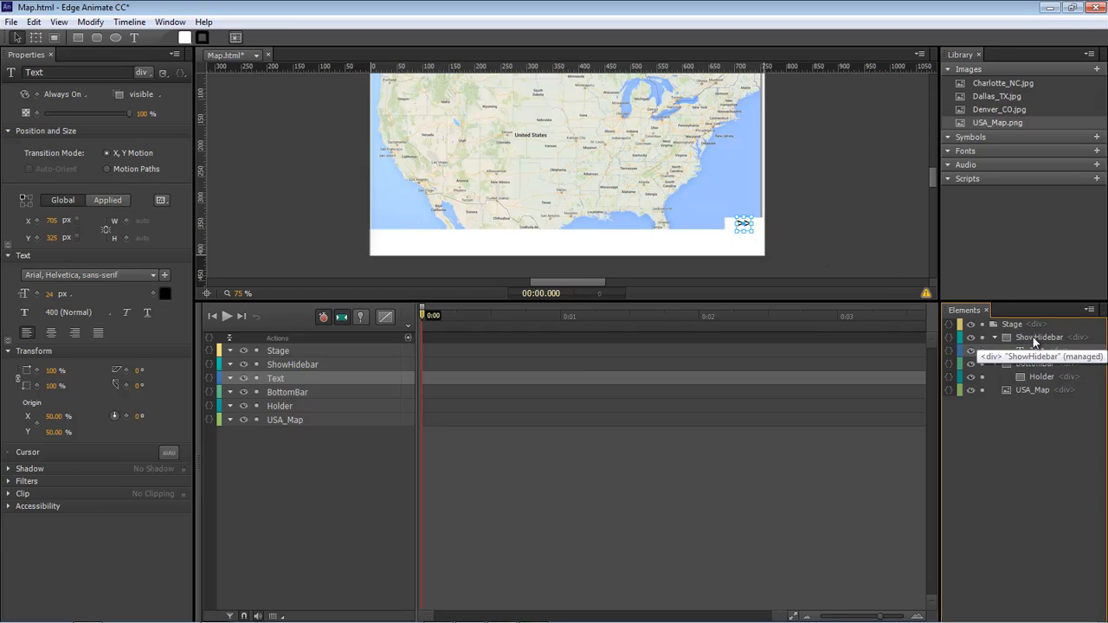
click(1039, 336)
drag(1028, 337, 1029, 382)
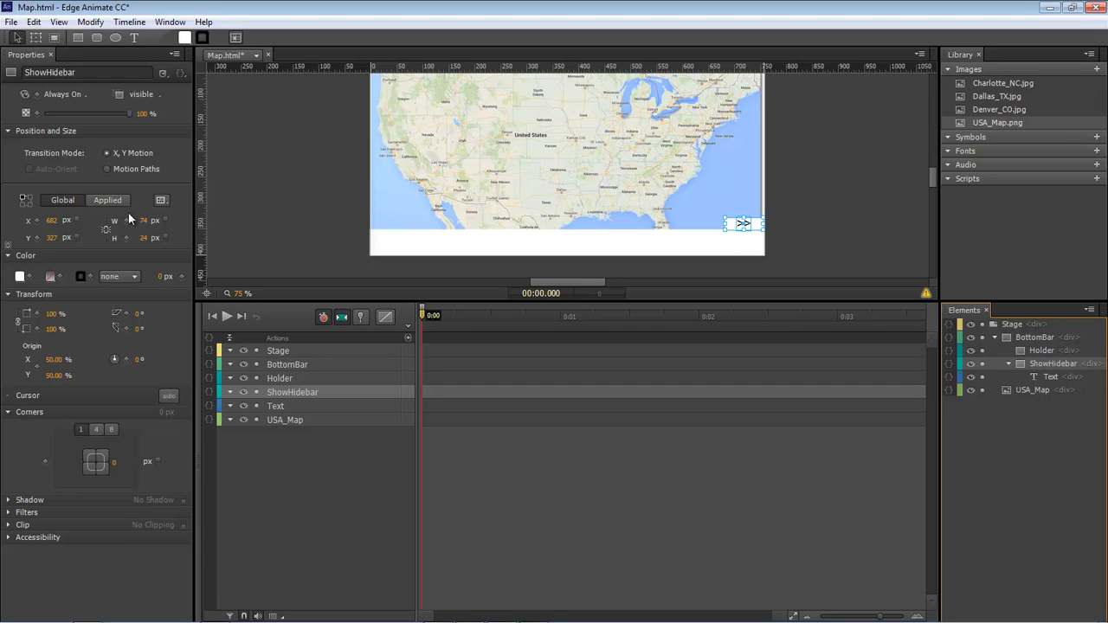
Step: Move the ShowHidebar tab down over the white bar to a Y position of 369 px
click(46, 232)
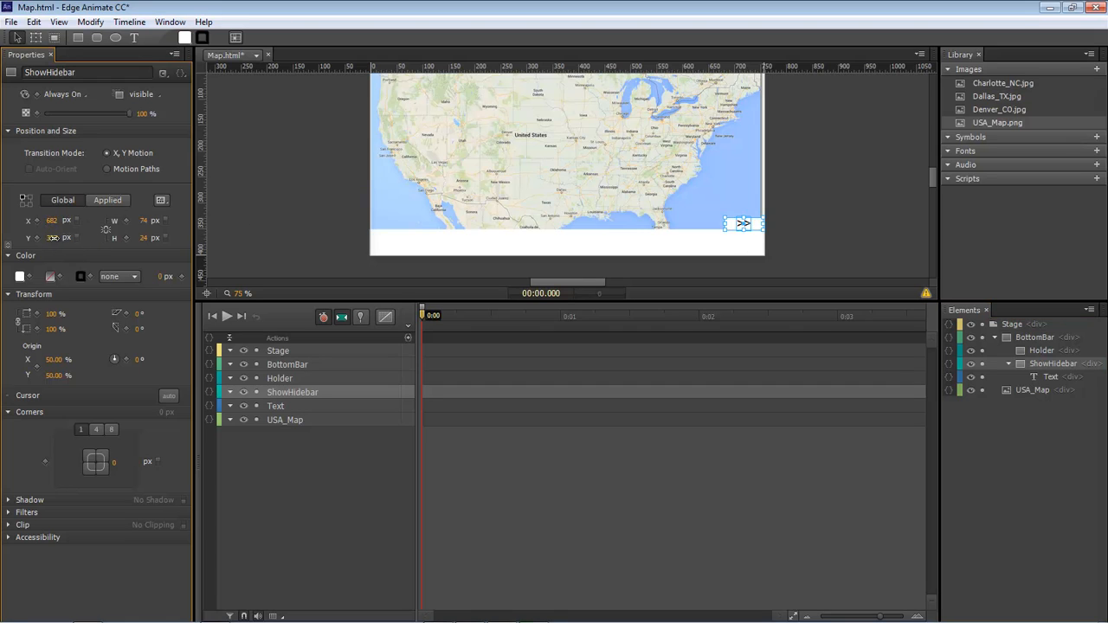
drag(53, 238, 79, 238)
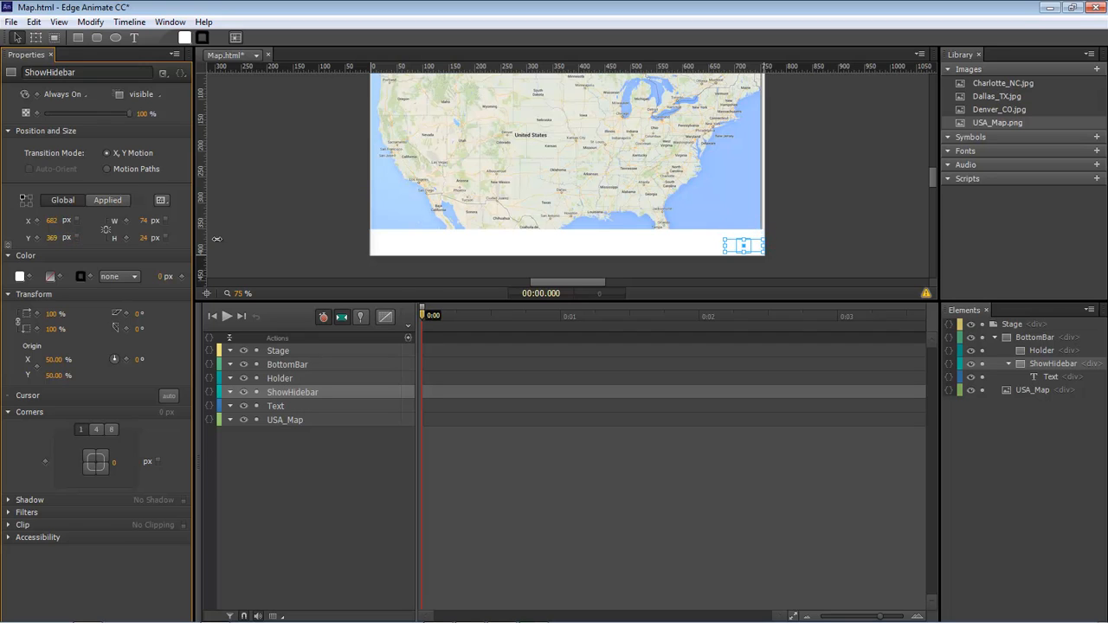
click(836, 236)
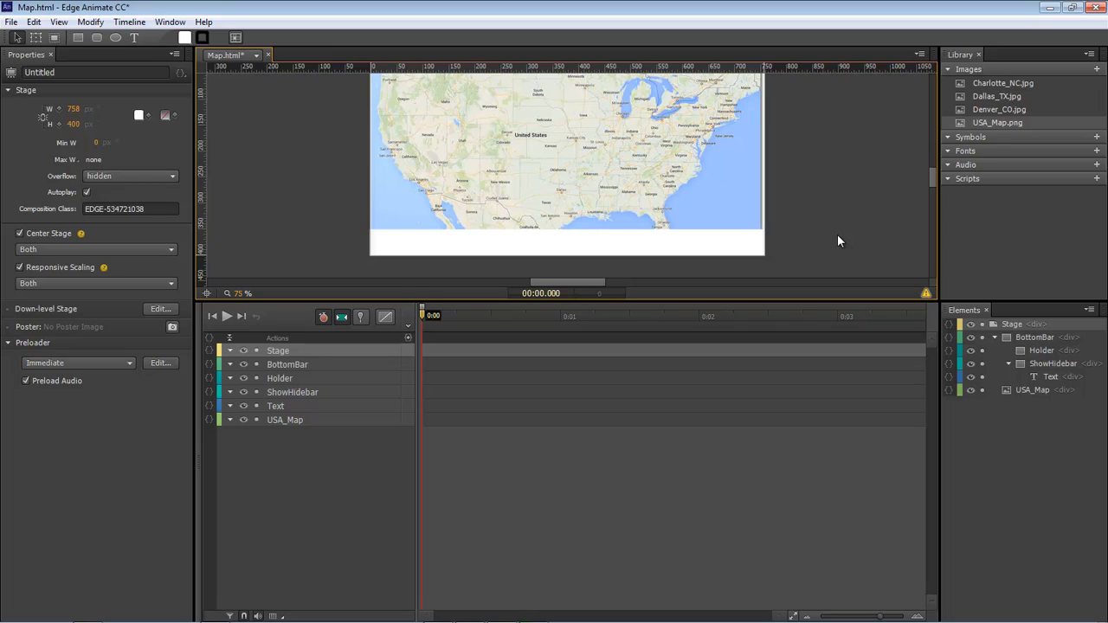
click(1057, 363)
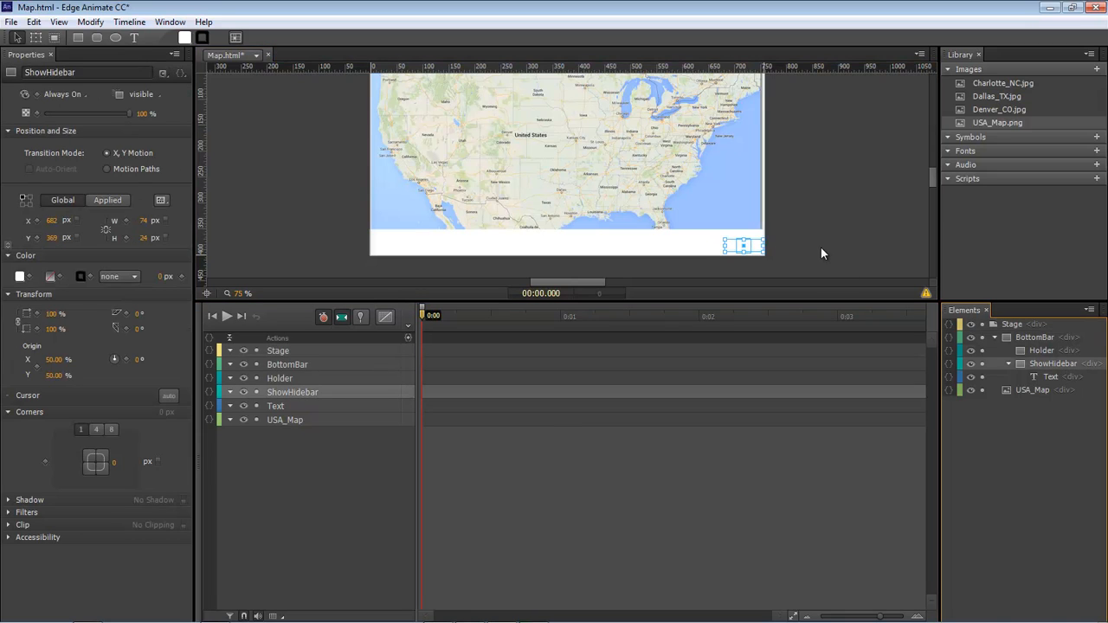
click(841, 221)
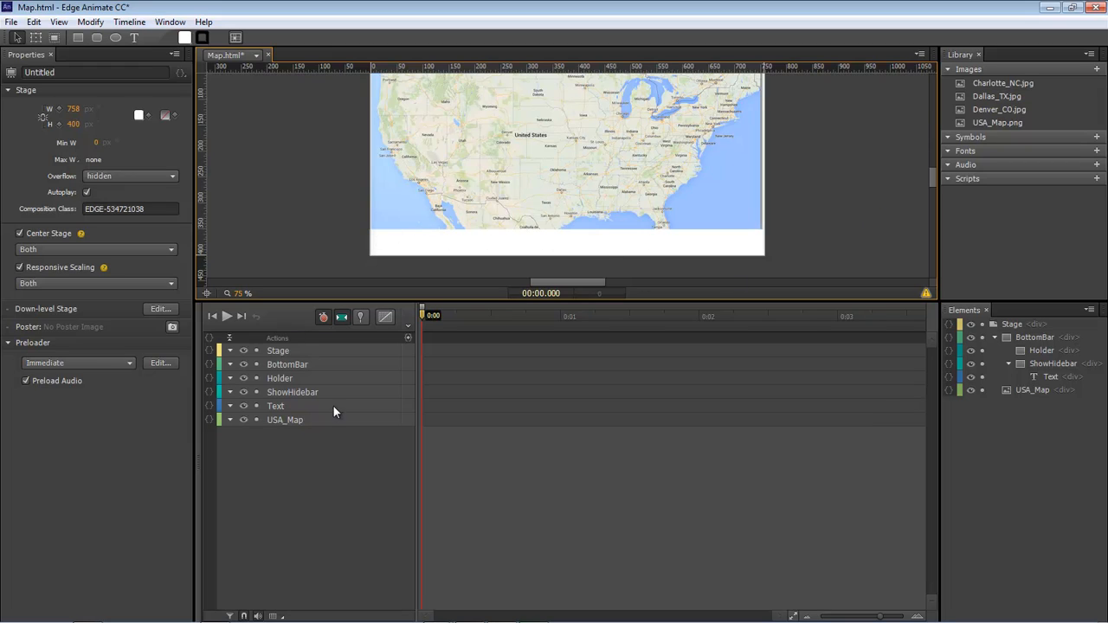
Step: Add a click action to ShowHidebar and fill it with the Notepad code that toggles BottomBar and swaps the text between "<<" and ">>"
click(208, 392)
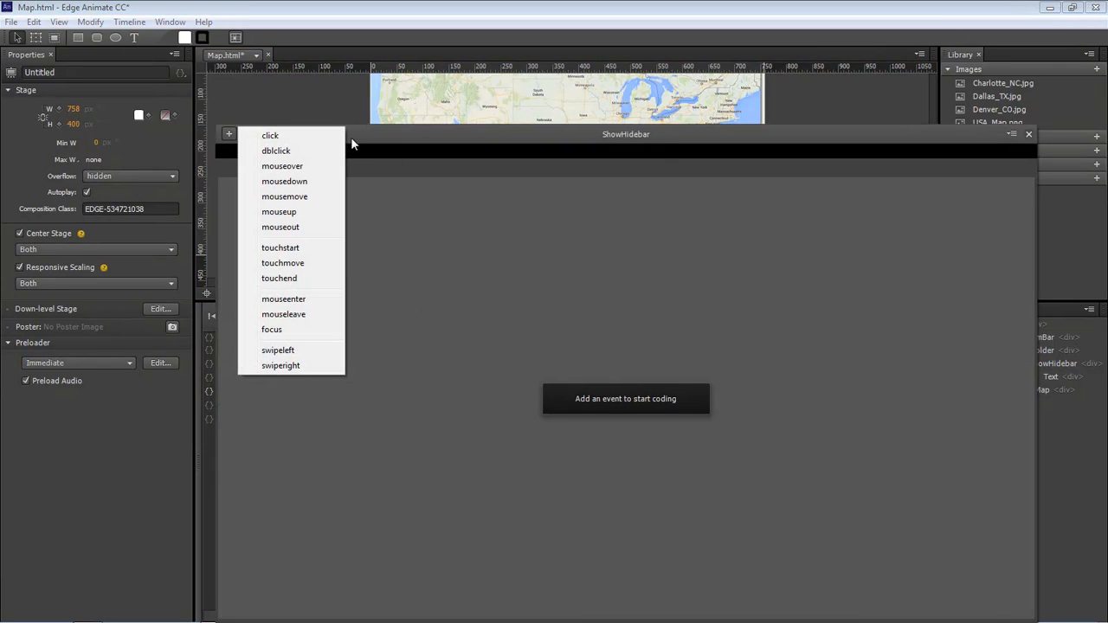
click(270, 136)
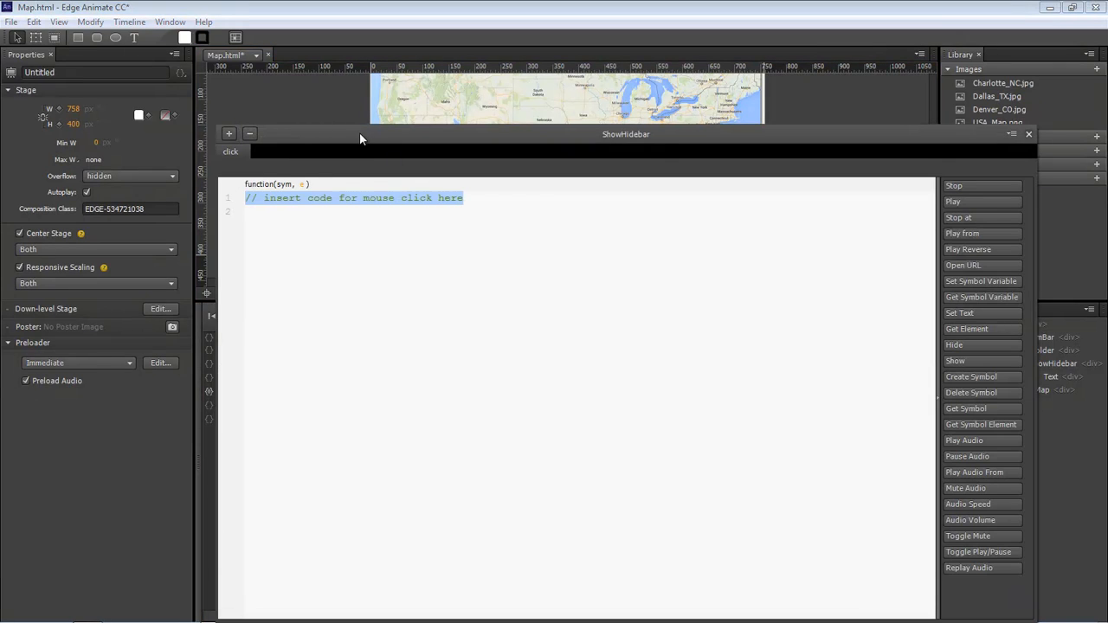
drag(360, 139, 353, 67)
click(439, 613)
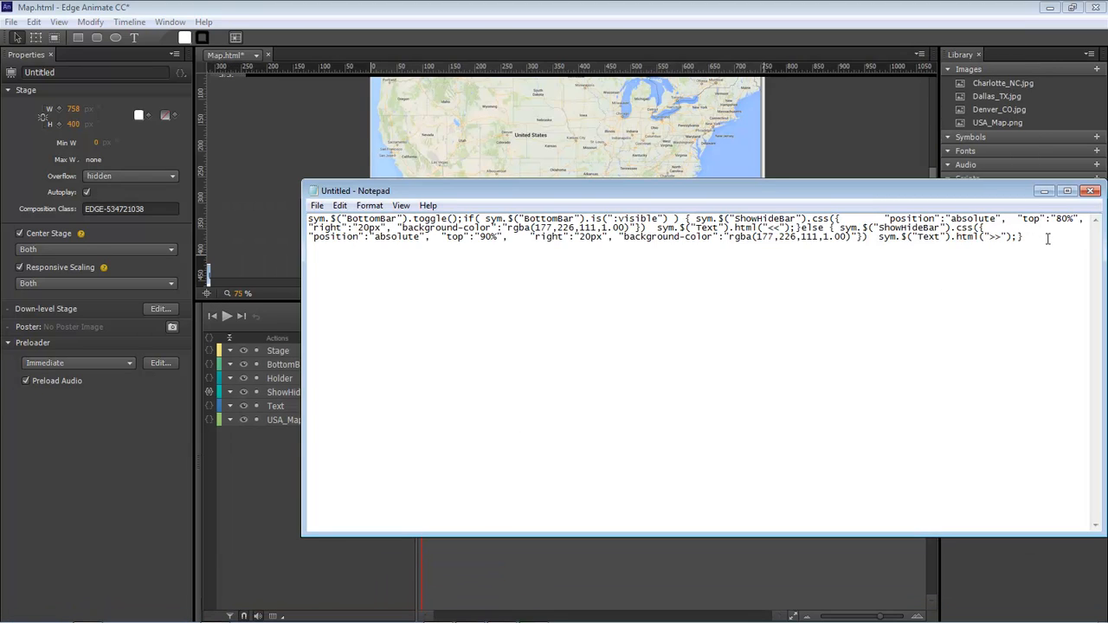
drag(1047, 239, 217, 189)
right_click(502, 238)
click(580, 282)
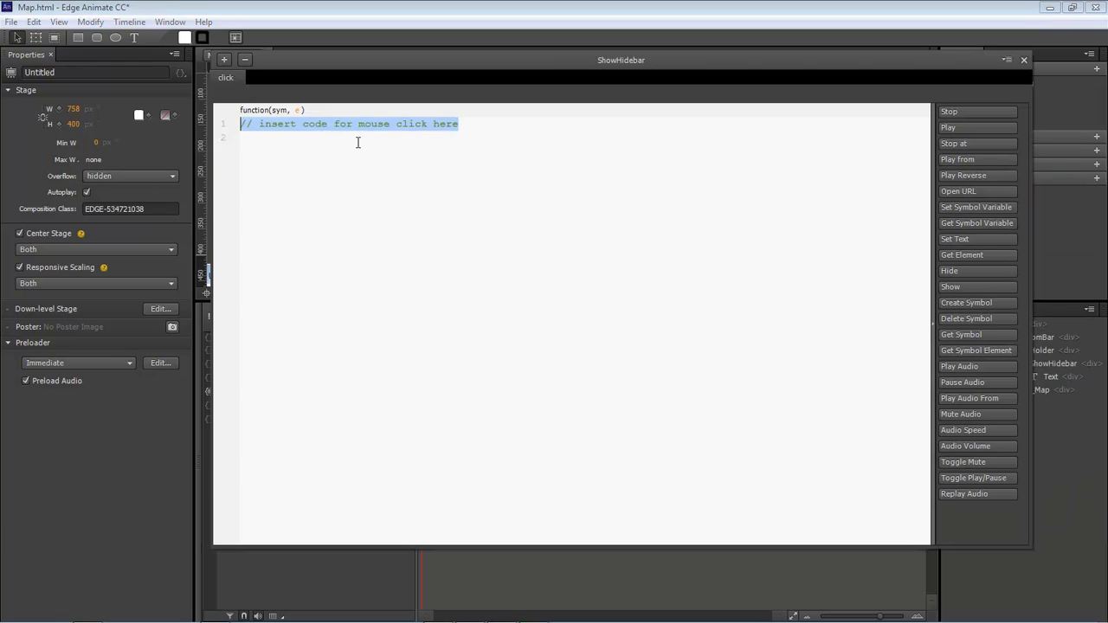
key(ctrl+v)
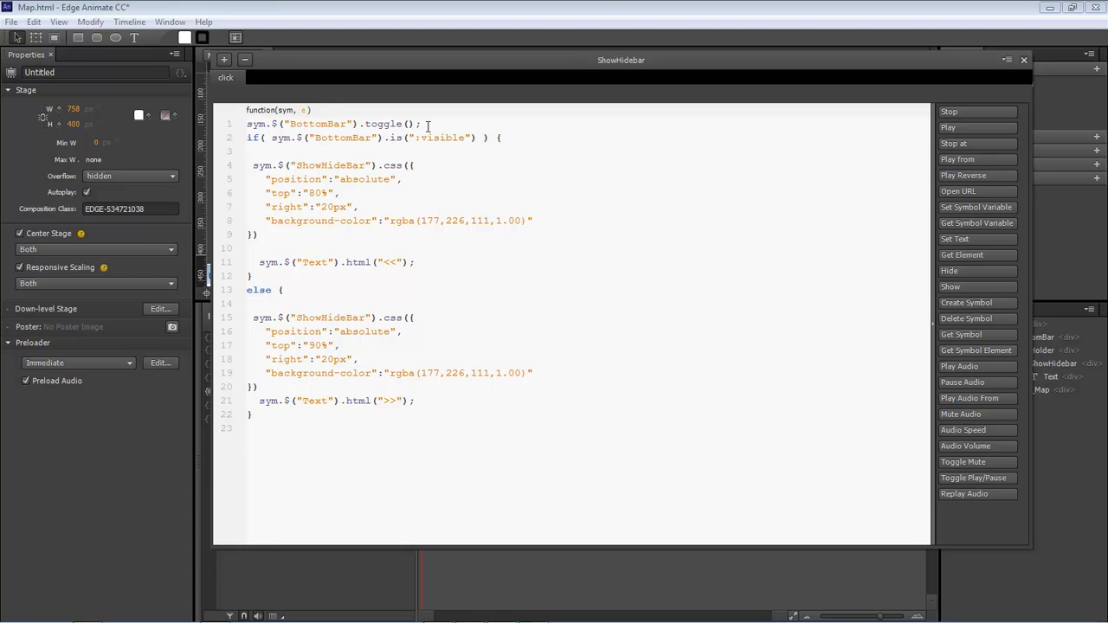
drag(465, 60, 476, 83)
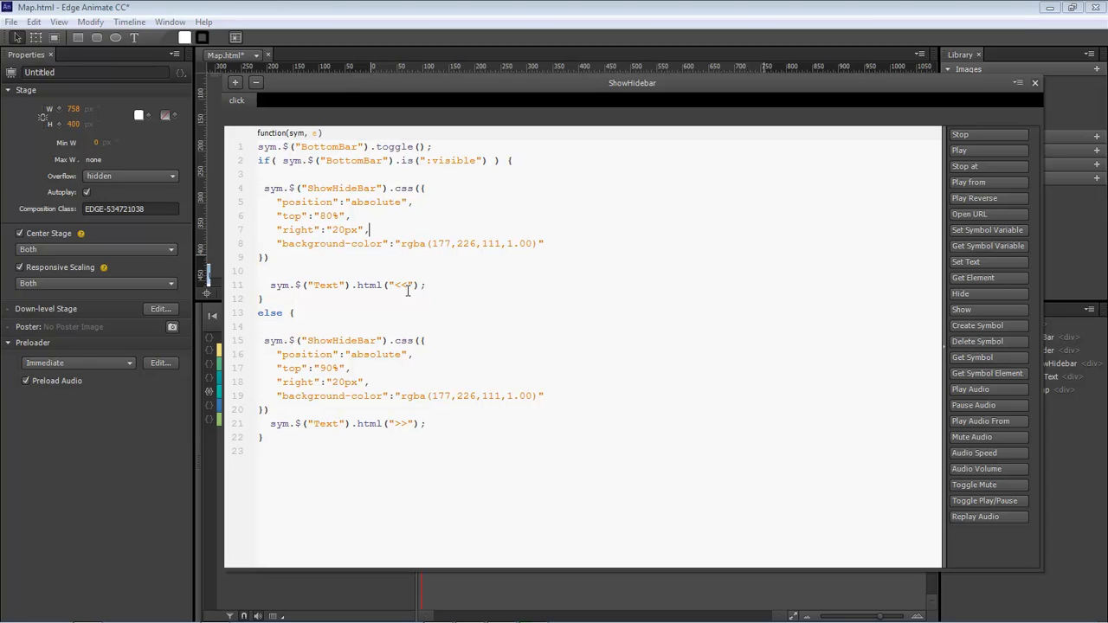
drag(586, 83, 592, 268)
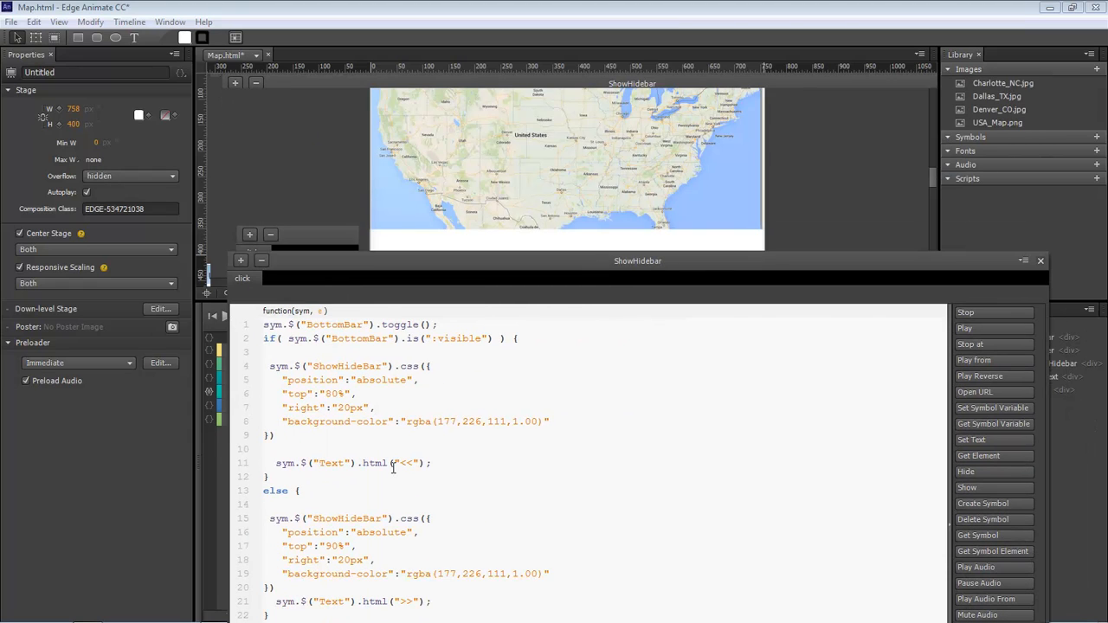
click(449, 463)
text(>>)
key(BackSpace)
key(BackSpace)
drag(594, 262, 582, 114)
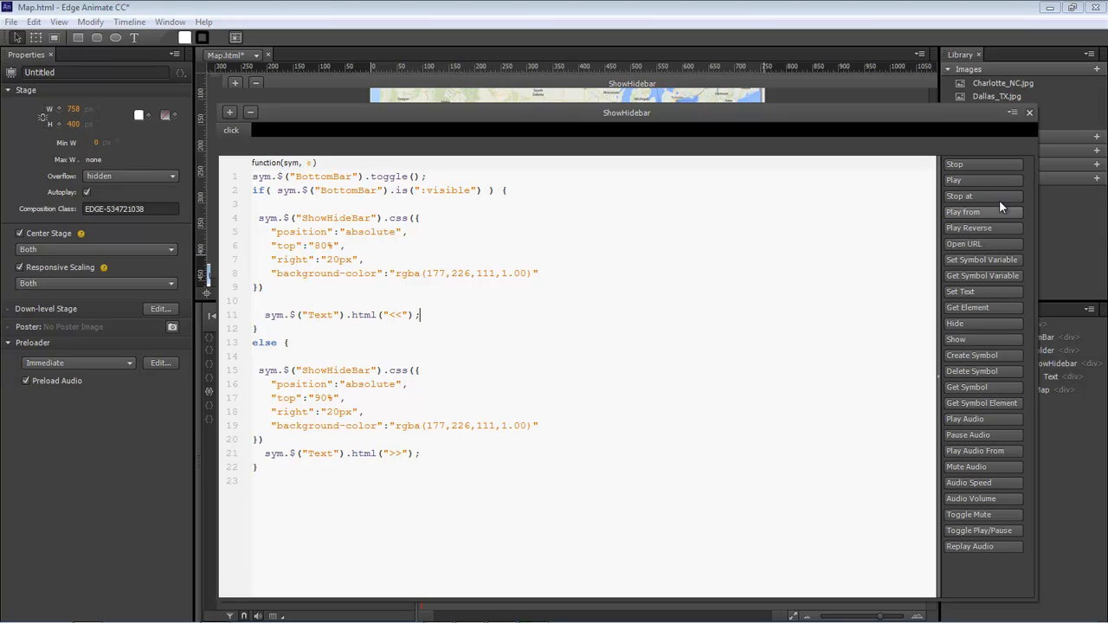
Step: Close the ShowHidebar code and add a compositionReady action to the Stage
click(1030, 112)
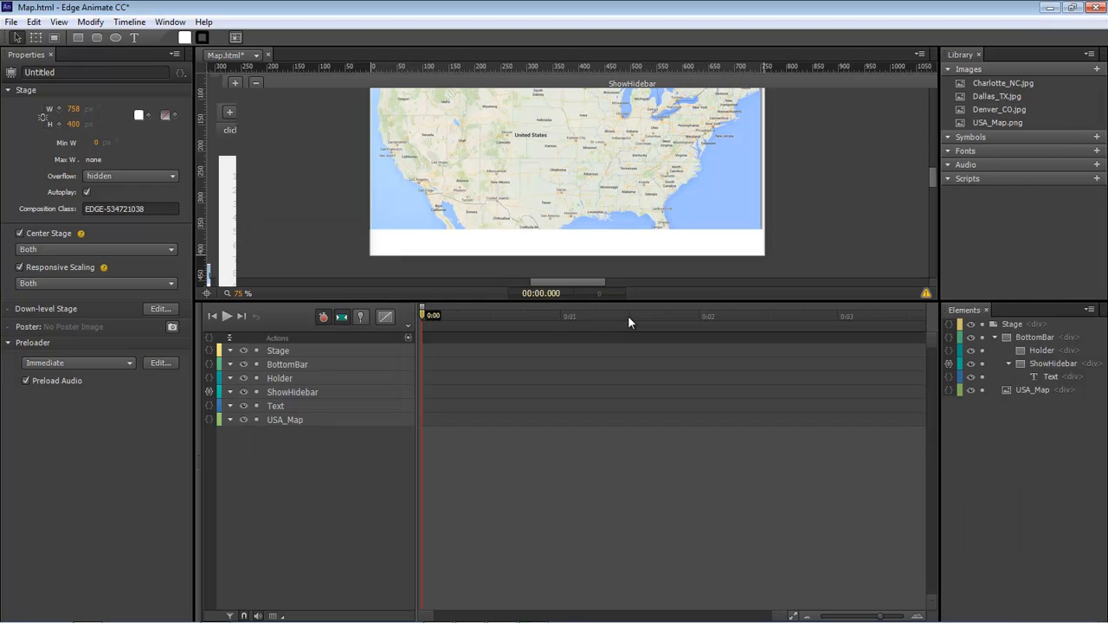
click(283, 352)
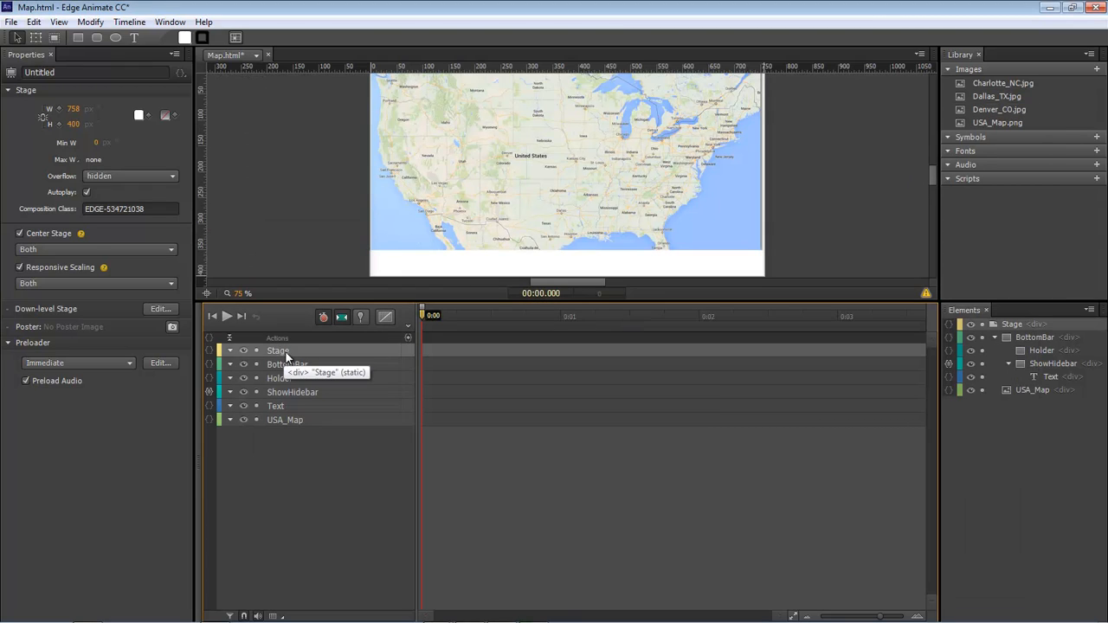
click(209, 351)
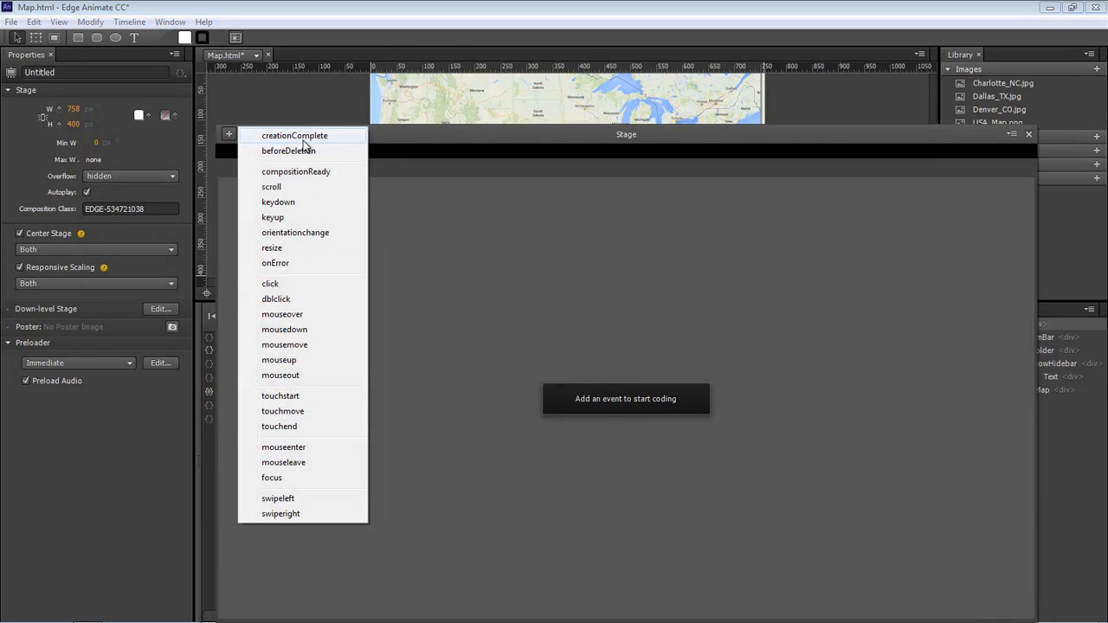
click(318, 171)
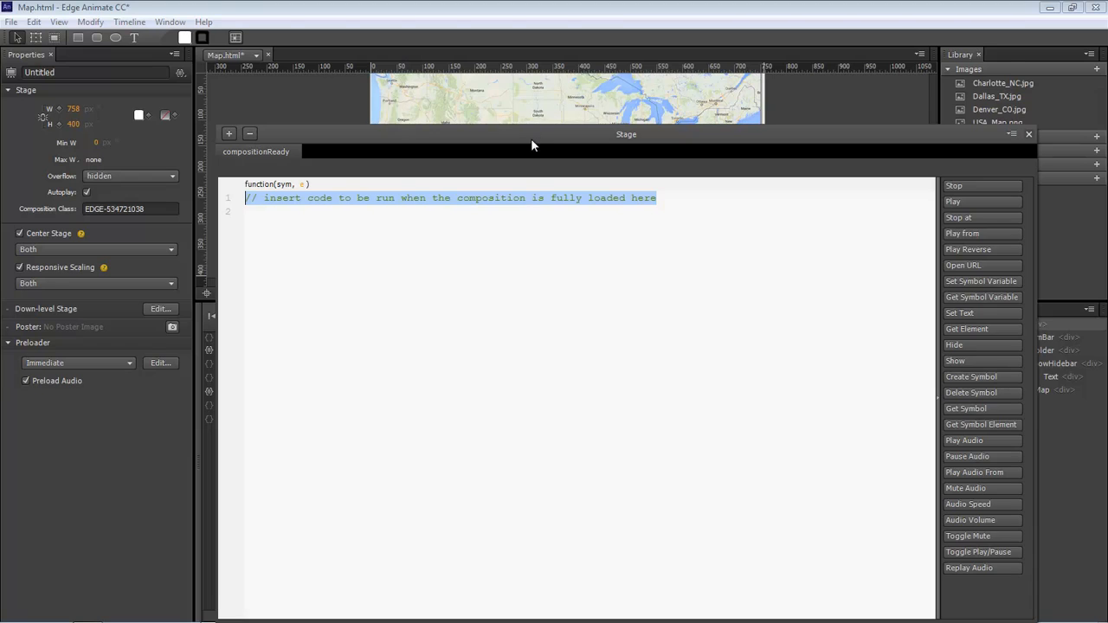
drag(530, 139, 504, 70)
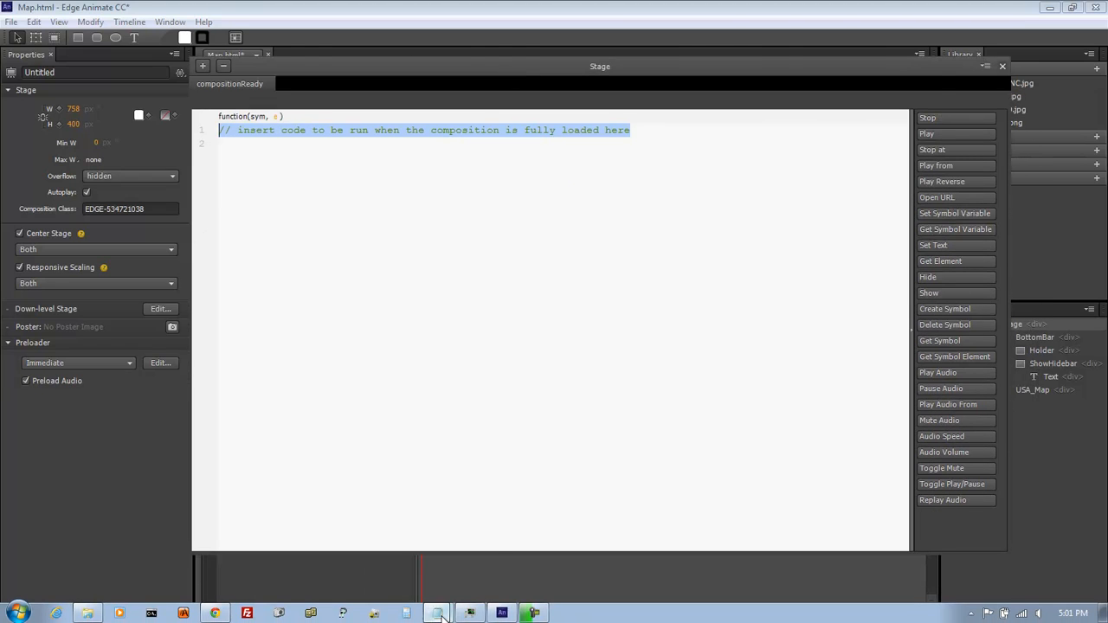
Step: Replace the compositionReady placeholder with the Notepad code that hides BottomBar and places ShowHideBar at top 90% and right 20px
click(437, 613)
click(461, 586)
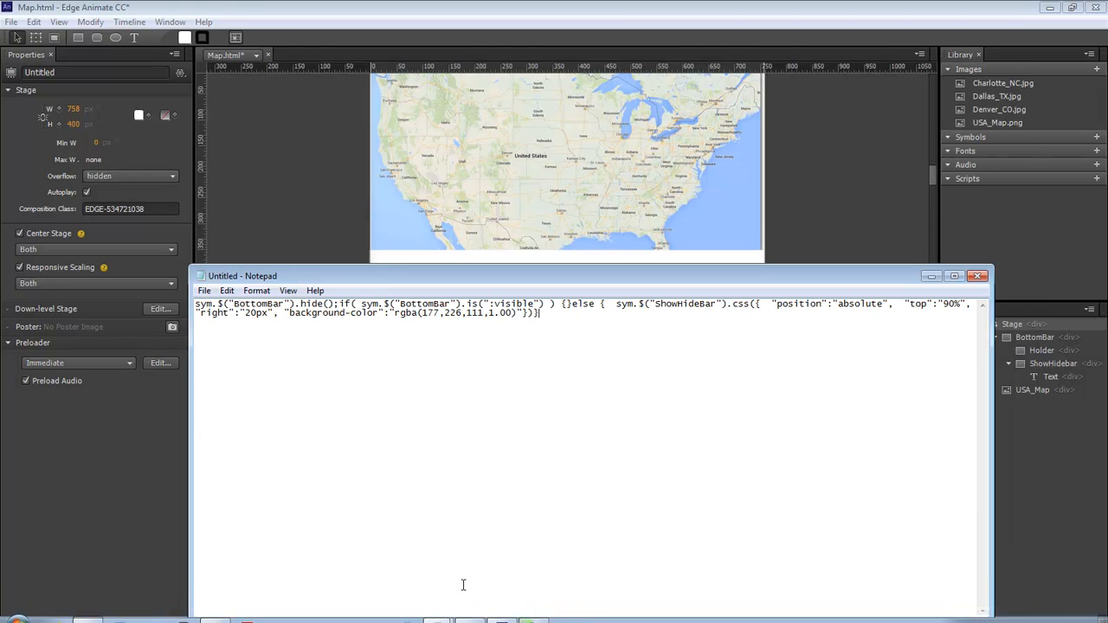
drag(556, 317, 195, 295)
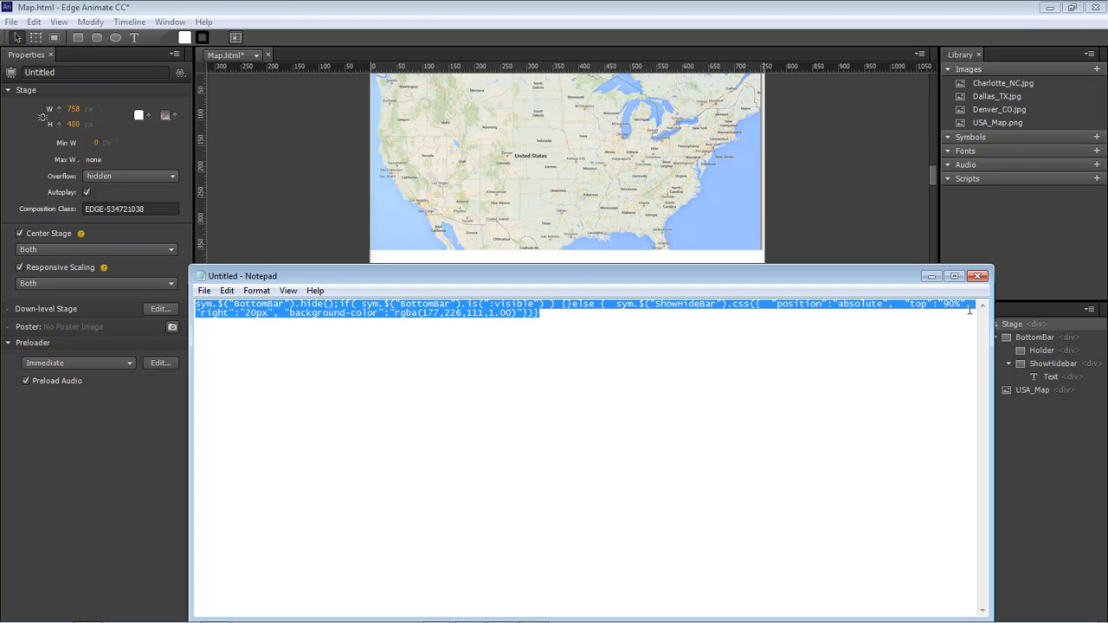
click(931, 276)
key(ctrl+v)
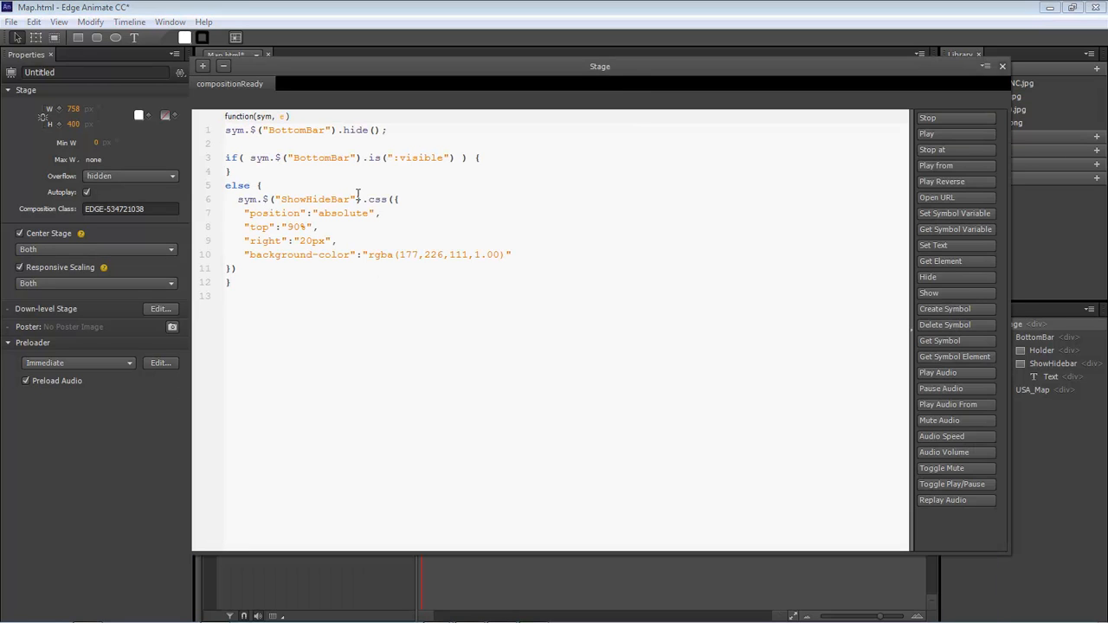
drag(510, 70, 541, 89)
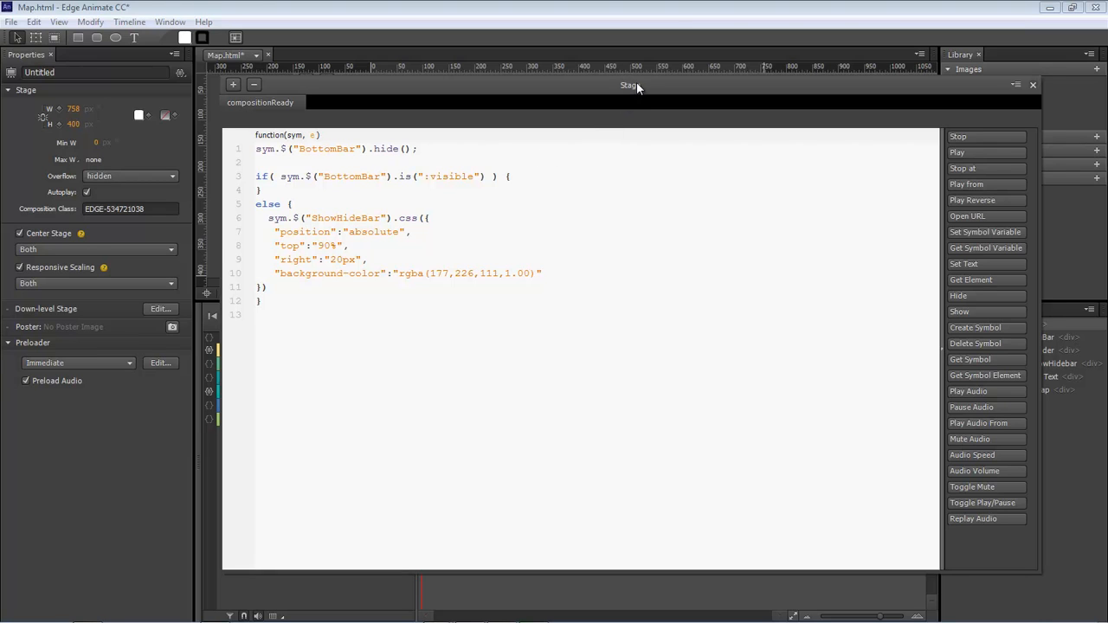
drag(630, 84, 586, 298)
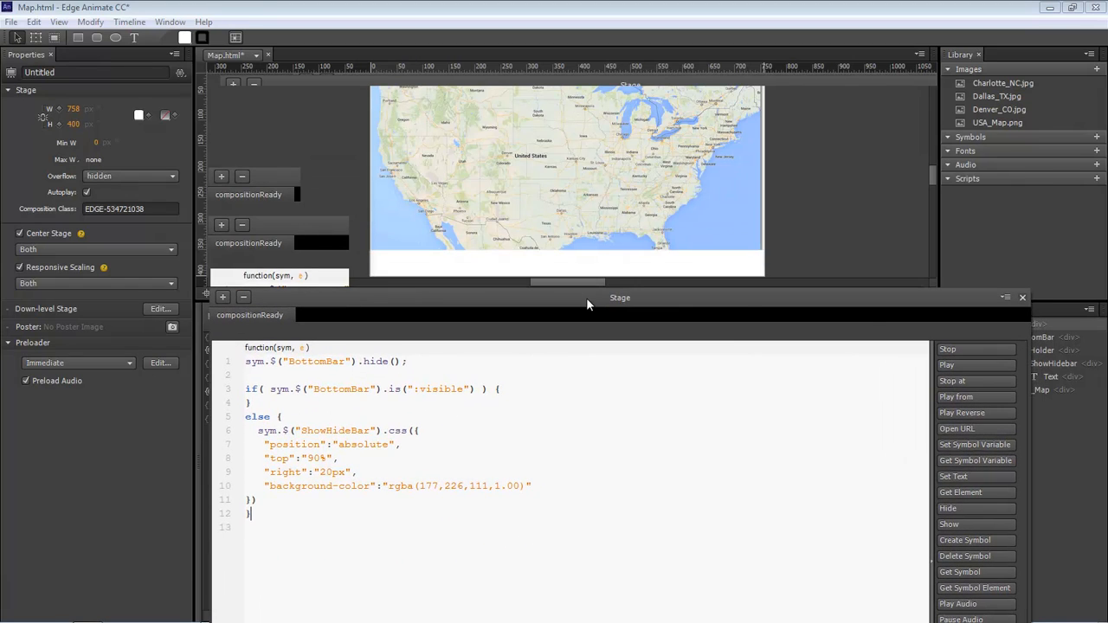
drag(933, 176, 932, 175)
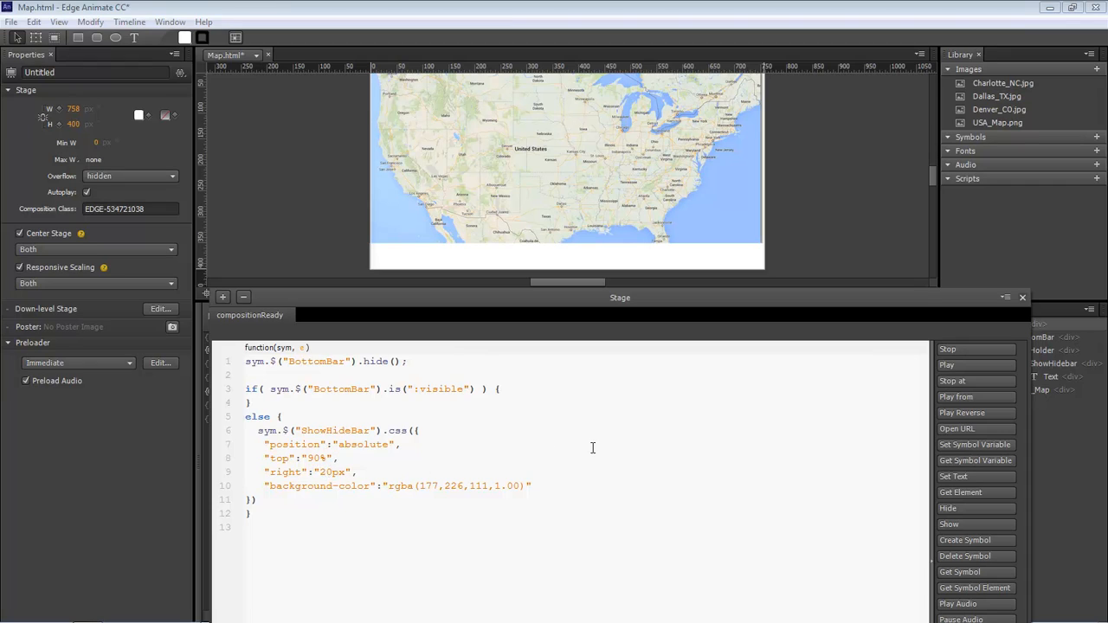
click(1022, 297)
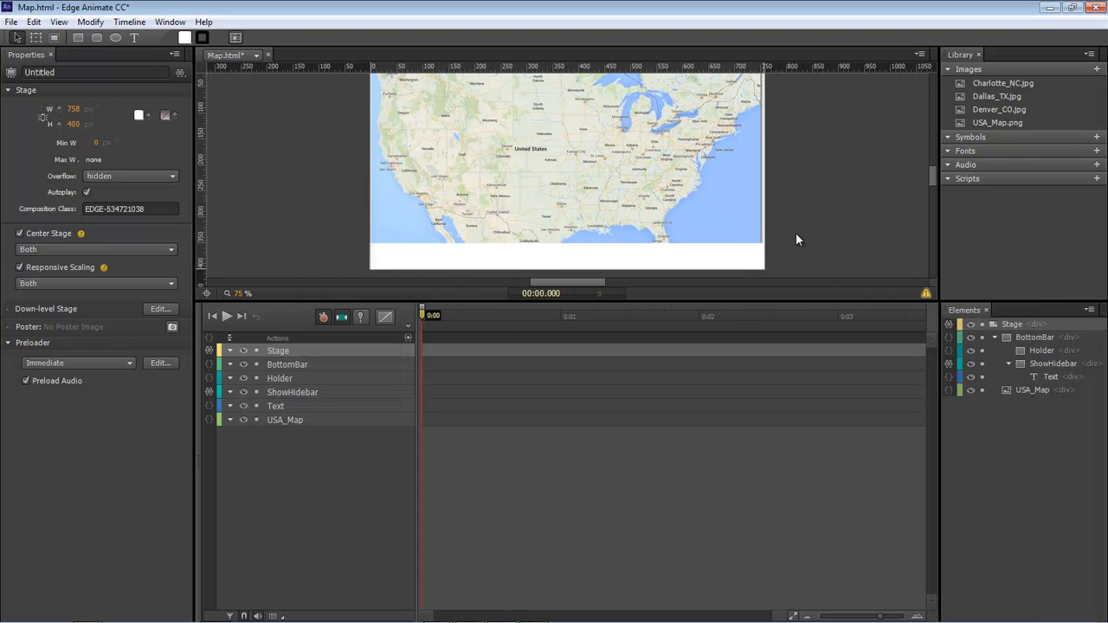
Step: Preview the composition in the browser to check how the bottom bar and the tab load
key(ctrl+Return)
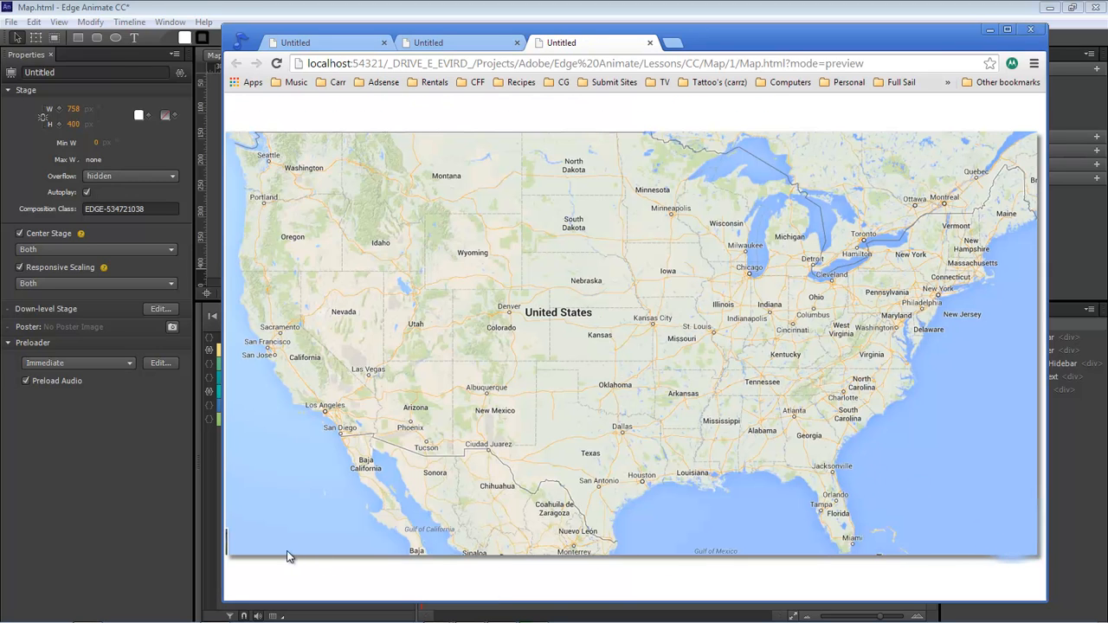
drag(776, 50, 712, 44)
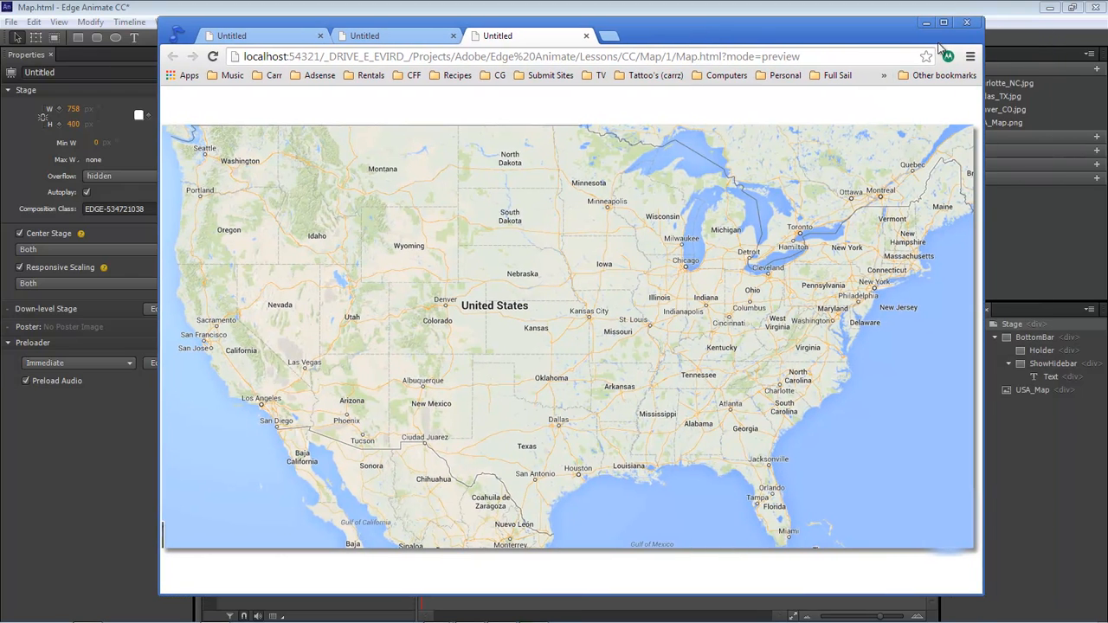
click(926, 24)
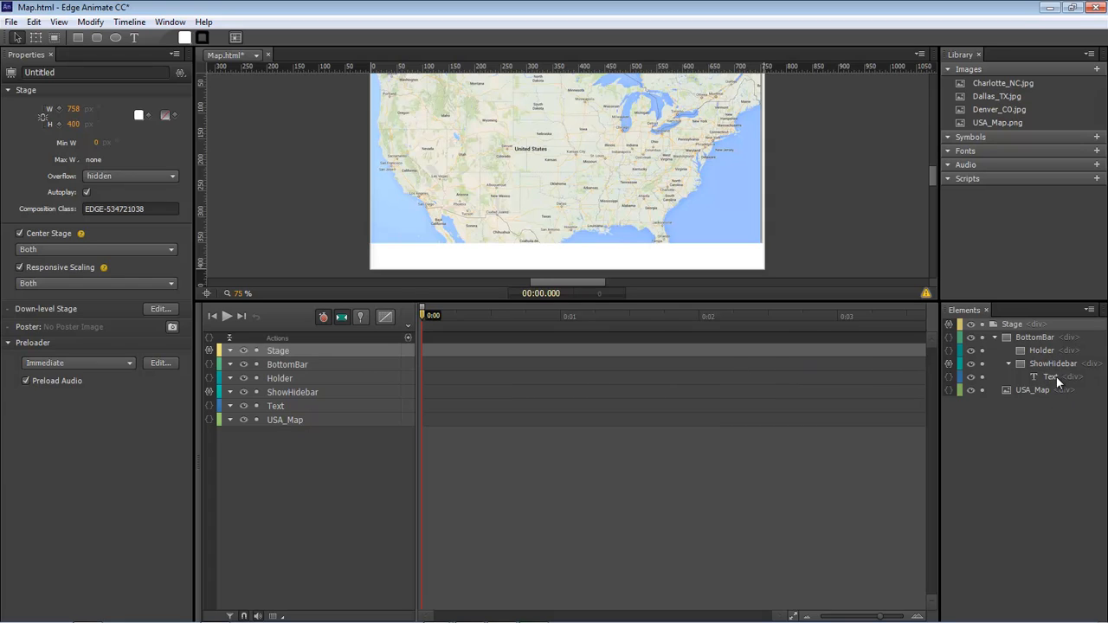
Step: Rename the ShowHidebar element as ShowHideBar to match the code, and save the file
double_click(307, 393)
click(306, 391)
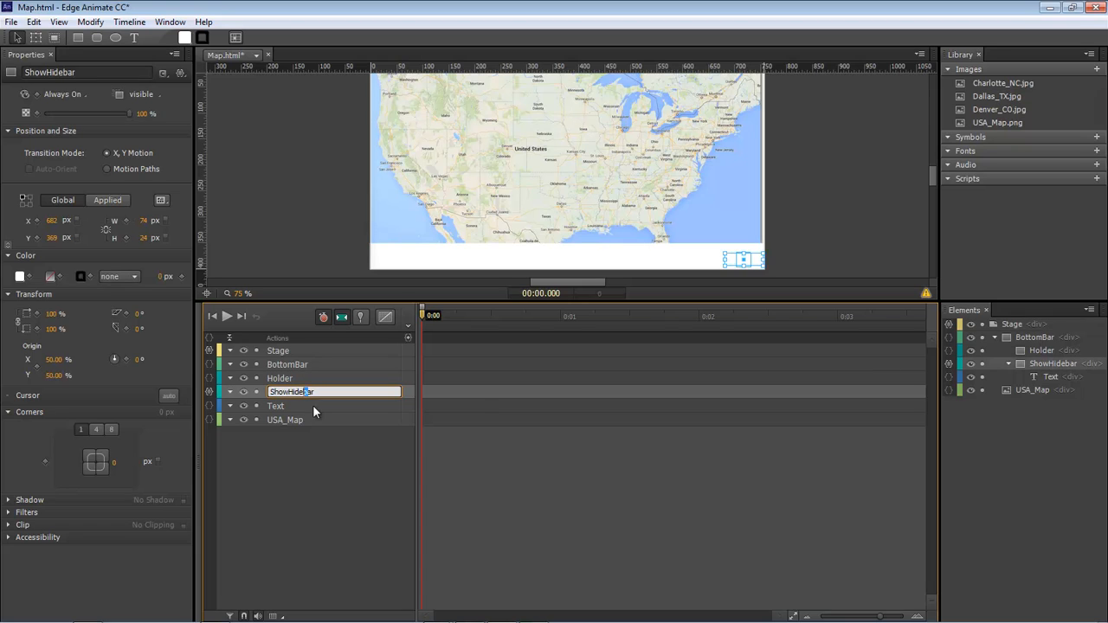
text(B)
click(325, 440)
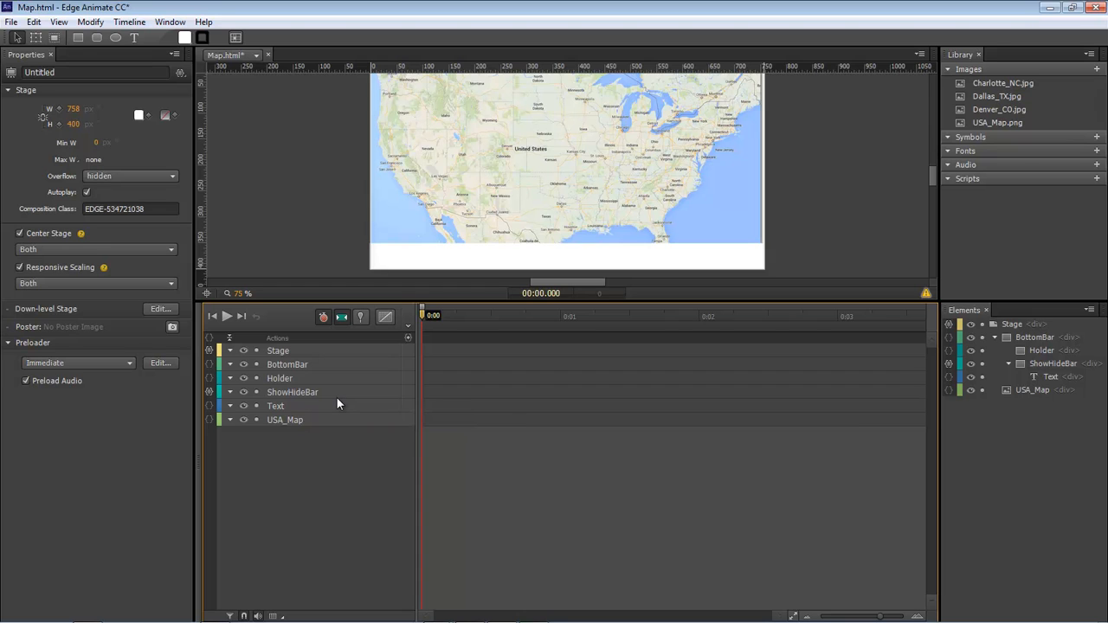
key(ctrl+s)
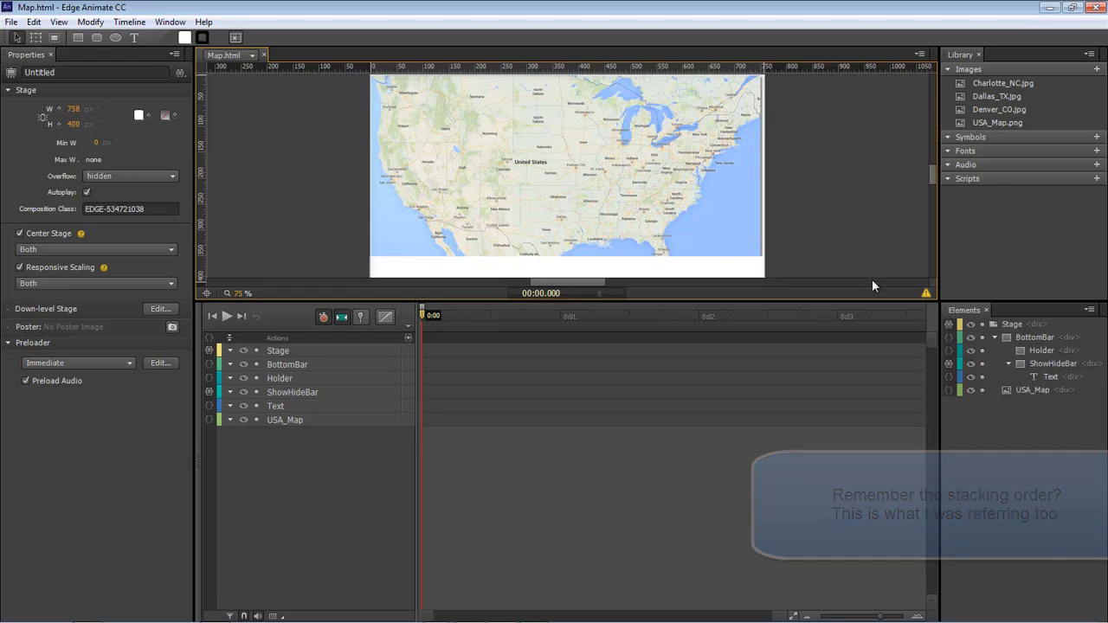
Step: Move ShowHideBar out of BottomBar so that it sits directly under Stage, then save and preview the composition
click(1045, 364)
drag(1051, 365, 1026, 334)
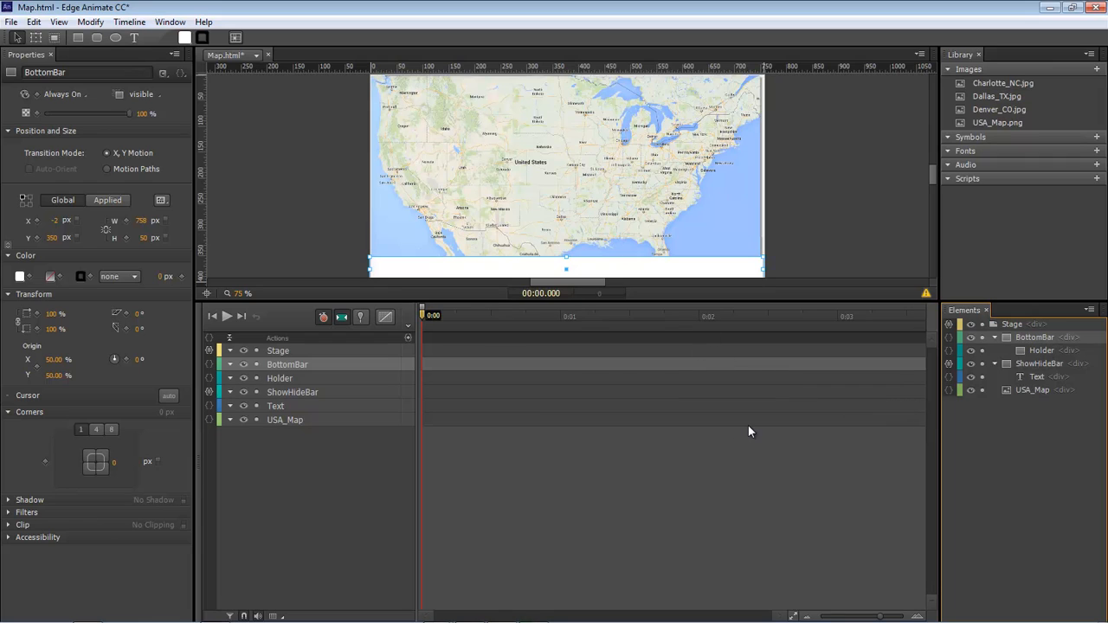
key(ctrl+s)
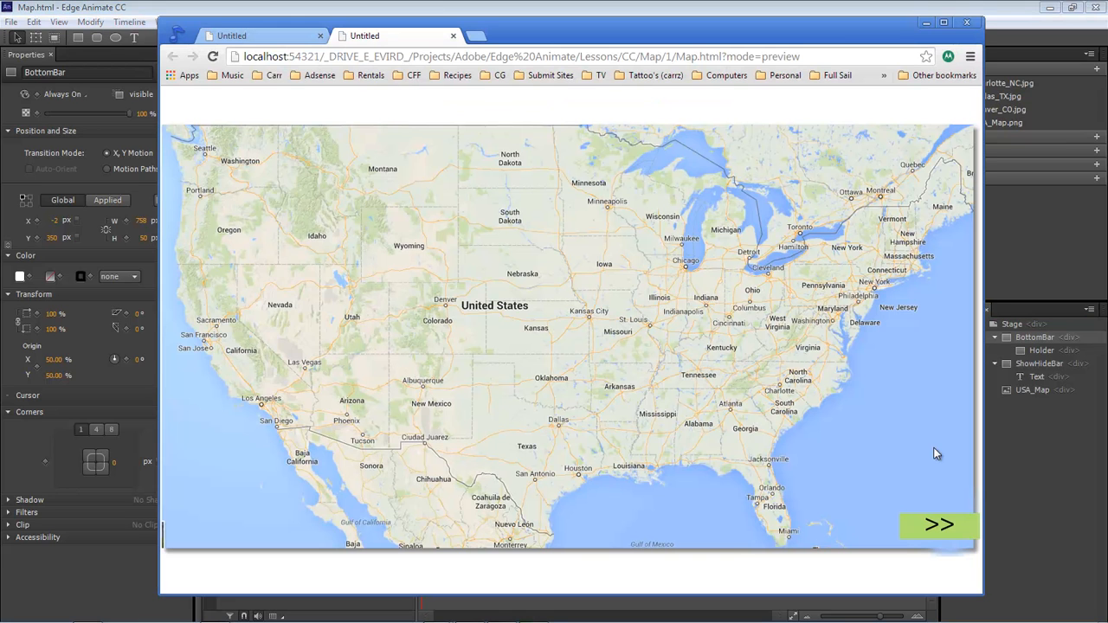
Step: Test the green tab in the browser preview by repeatedly showing and hiding the bottom bar
click(939, 525)
click(937, 490)
click(942, 525)
click(939, 487)
click(942, 525)
click(942, 486)
click(942, 525)
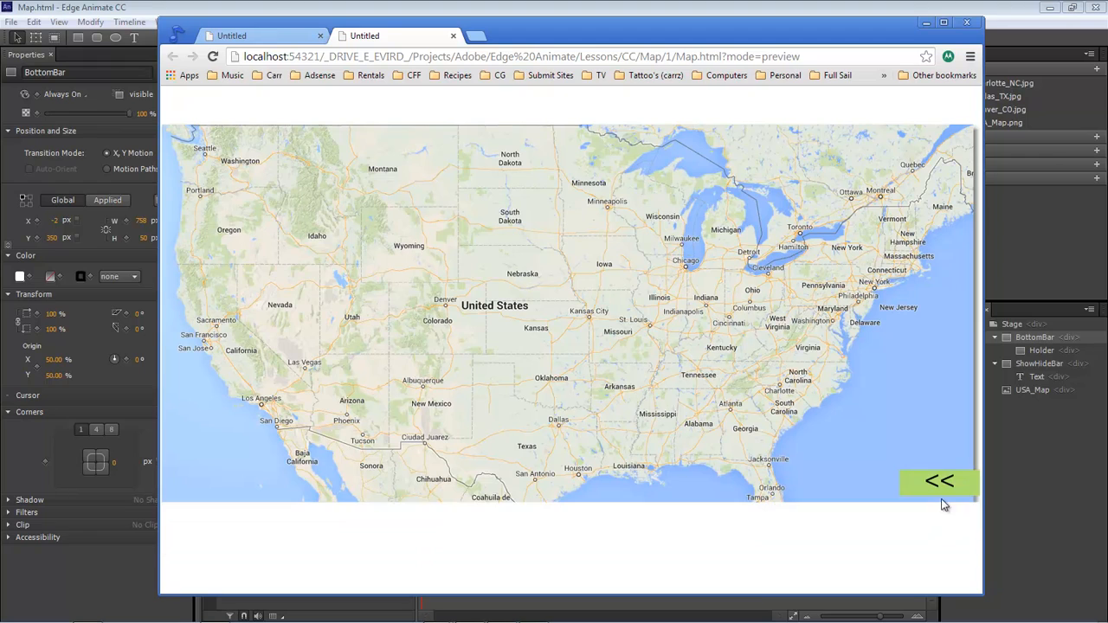
click(943, 487)
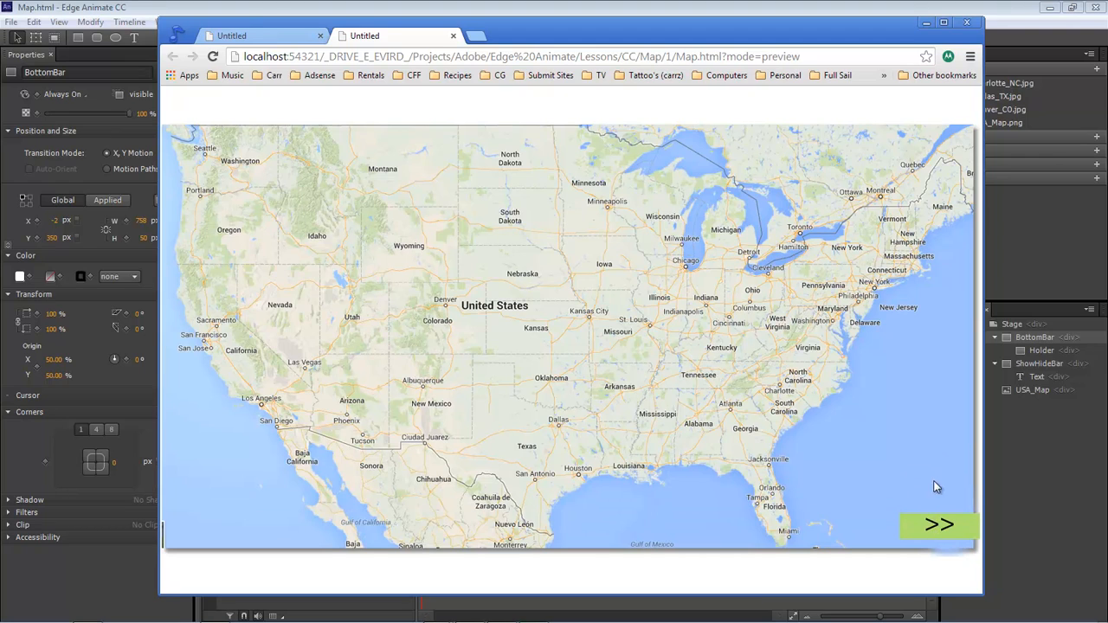
click(938, 526)
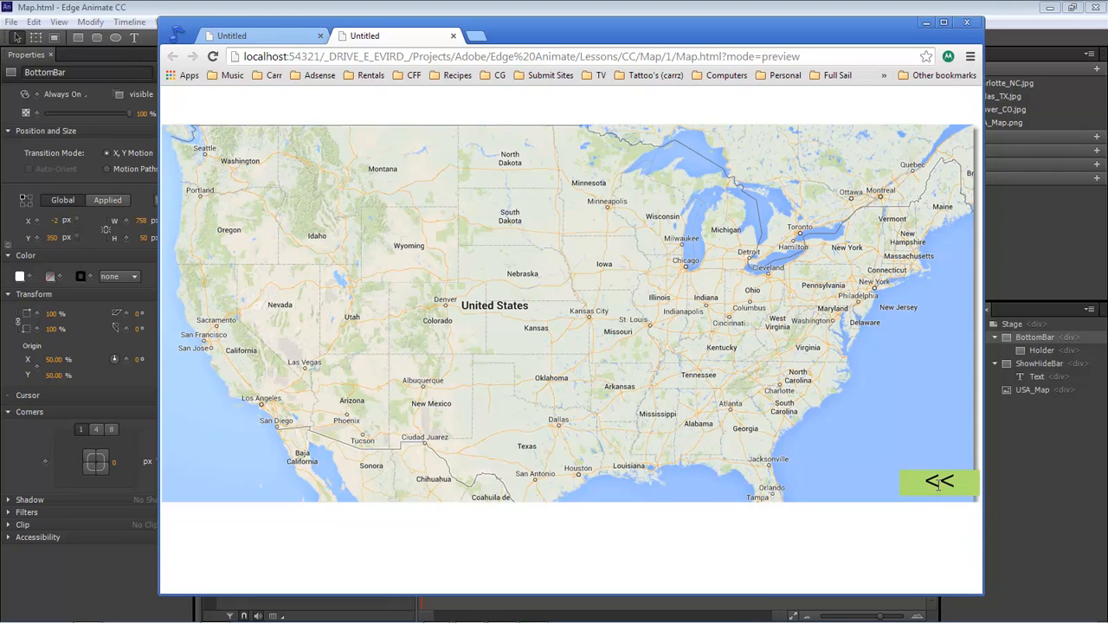
click(939, 485)
Step: Compare the show/hide tab of the finished example with the one in the lesson map by toggling both previews
click(275, 35)
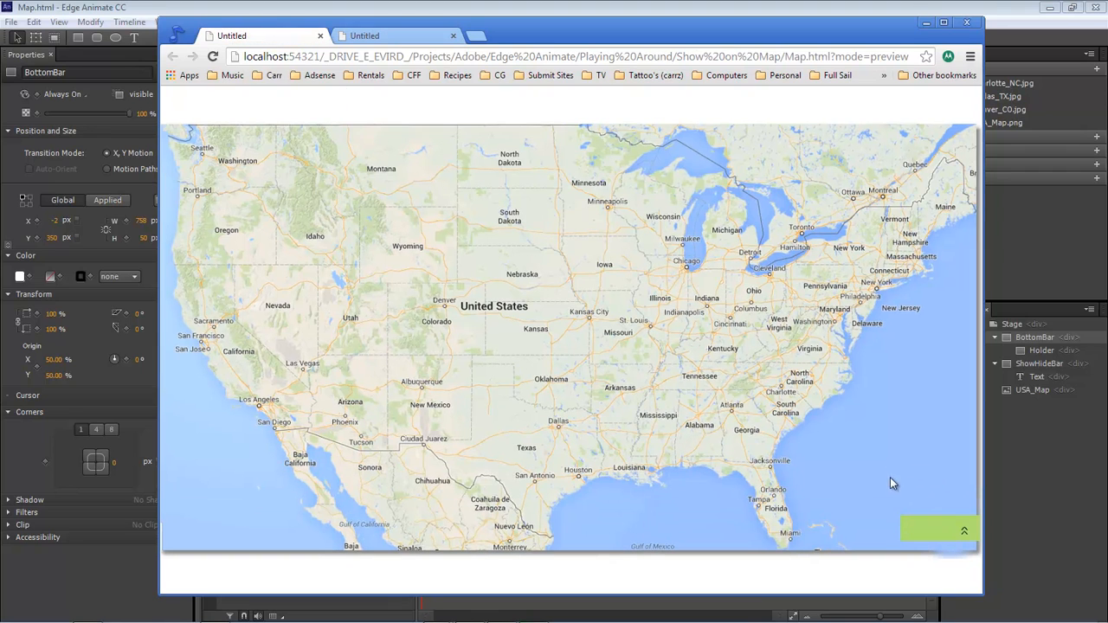
click(967, 534)
click(967, 488)
click(969, 539)
click(392, 40)
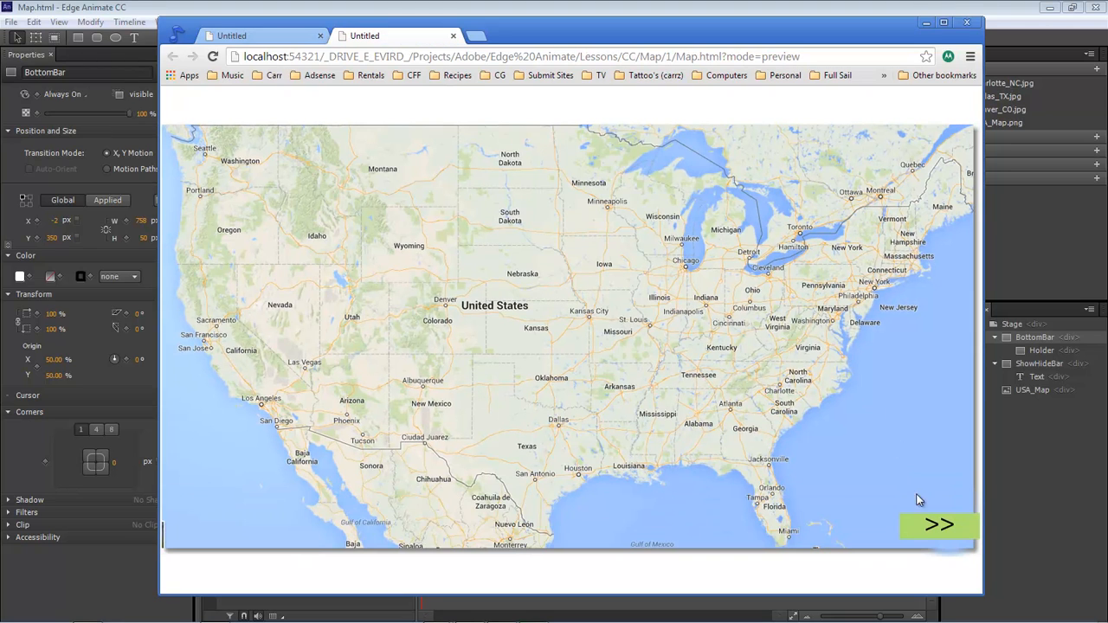
click(952, 537)
click(946, 490)
click(945, 523)
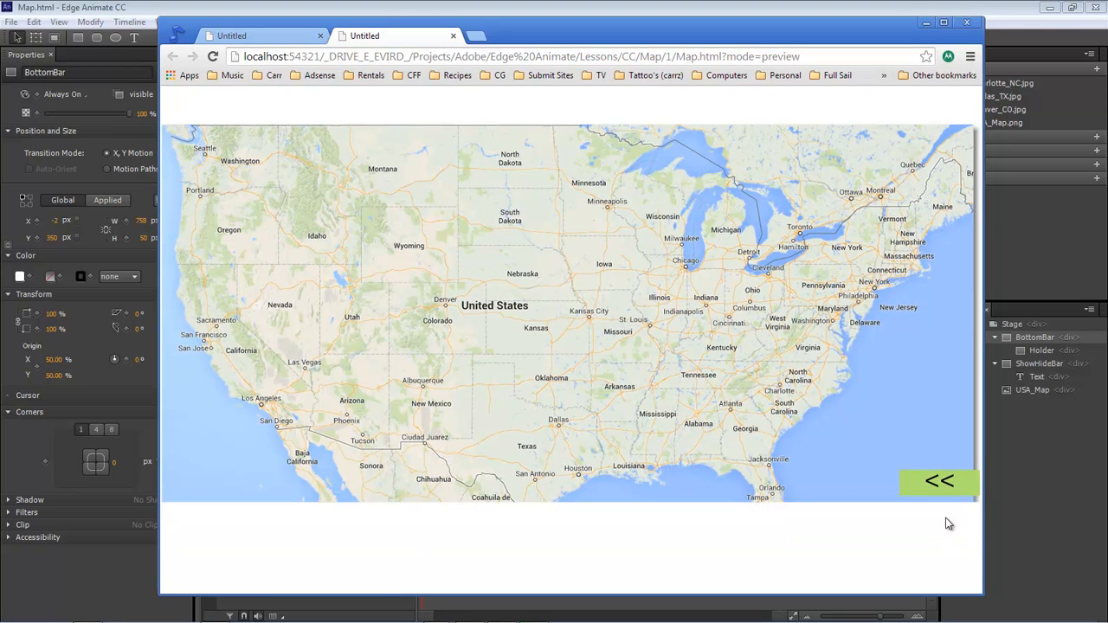
click(947, 485)
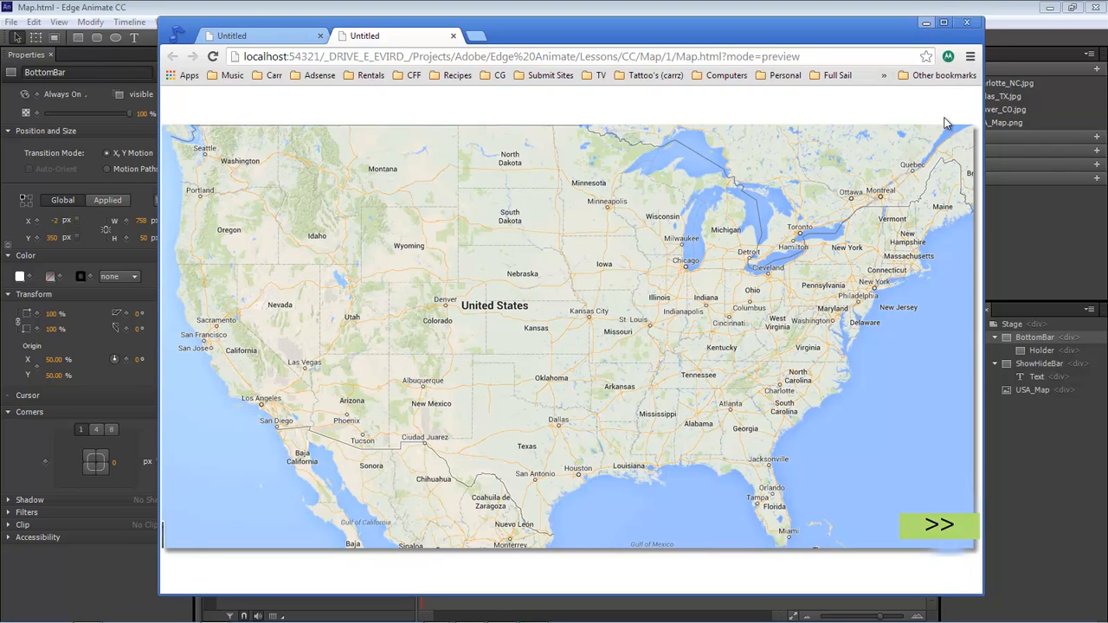
Step: Rotate the Text arrows in ShowHideBar to -90°, then save and preview the composition
click(926, 22)
click(285, 404)
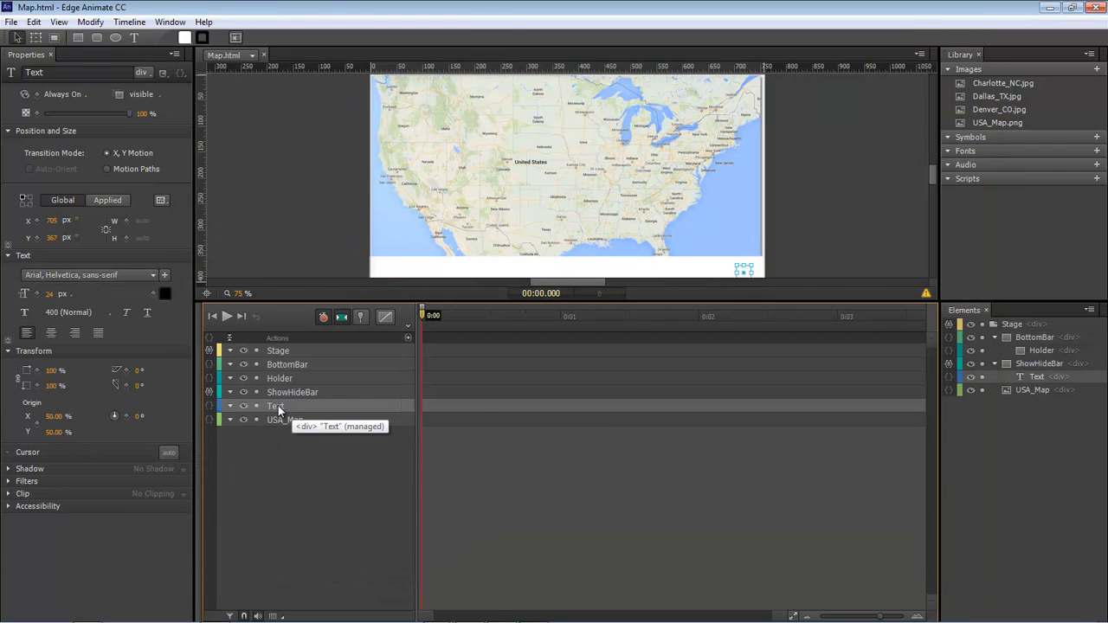
click(138, 418)
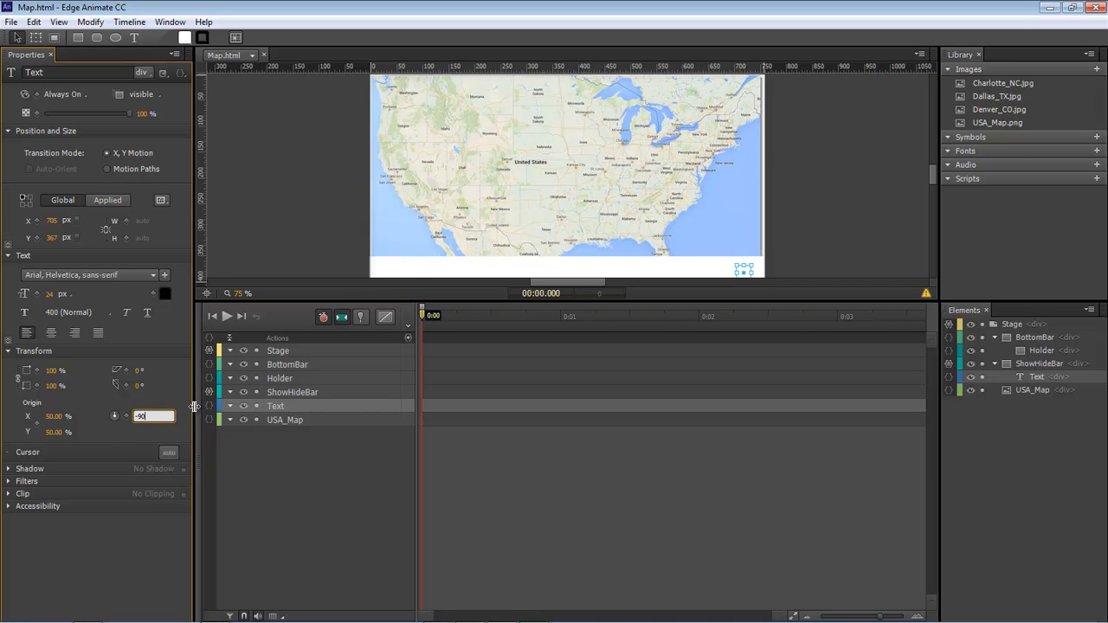
key(Return)
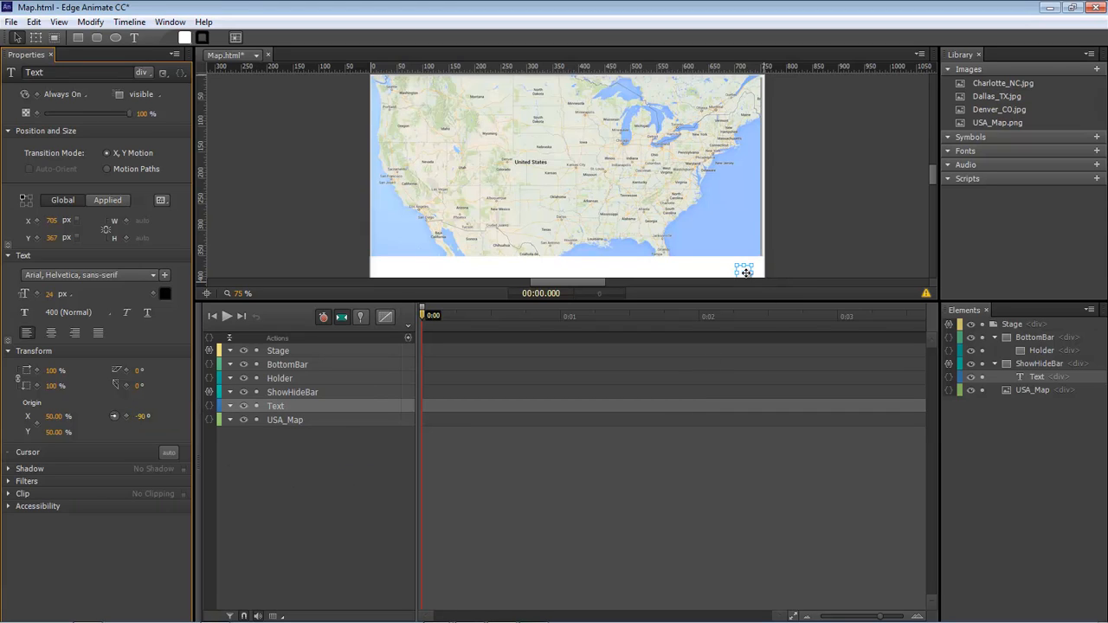
key(ctrl+s)
key(ctrl+Return)
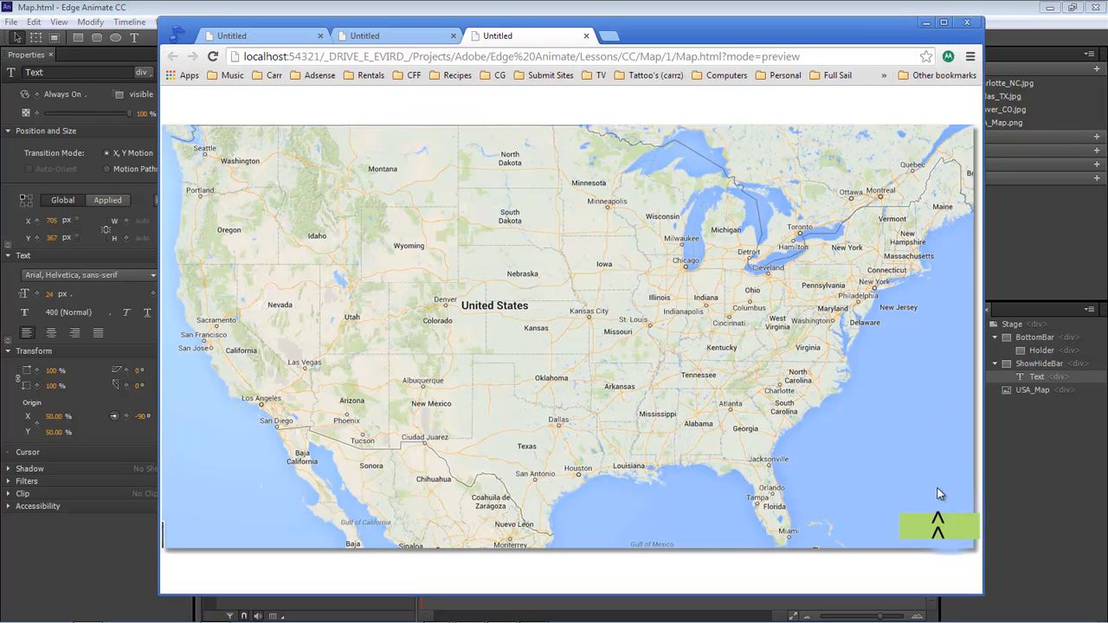
Step: Test the rotated arrows on the green tab by repeatedly showing and hiding the bottom bar in the browser preview
click(940, 492)
click(946, 491)
click(945, 531)
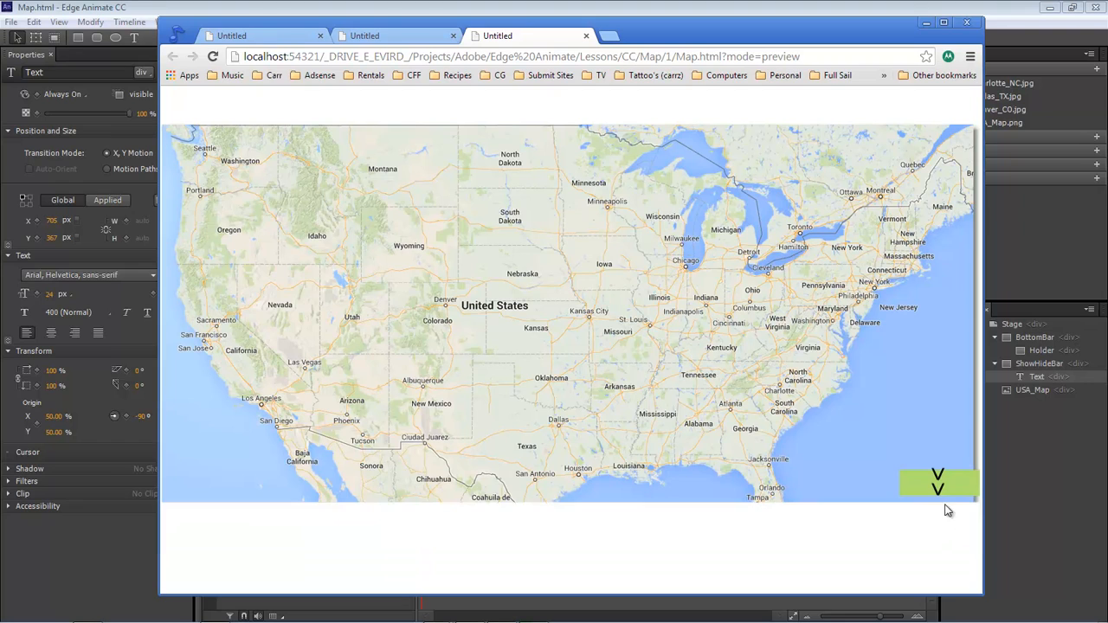
click(944, 491)
click(945, 528)
click(940, 482)
click(926, 24)
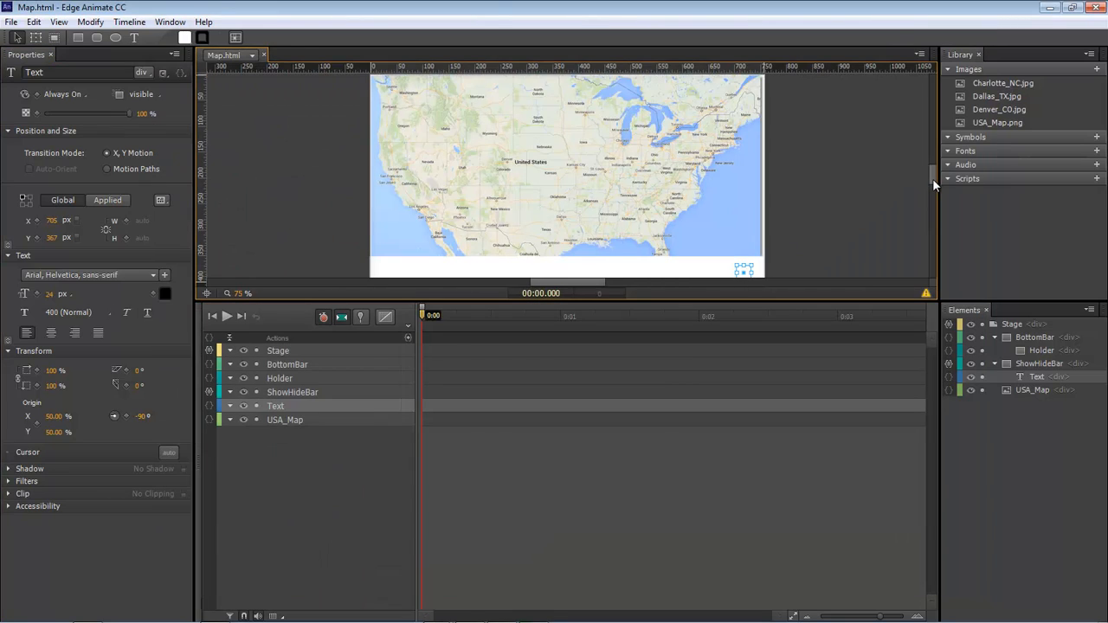
Step: Set the arrow text size to 14 px, move it to X 737, Y 371 at the tab's far end, and save and preview
scroll(932, 178, down, 1)
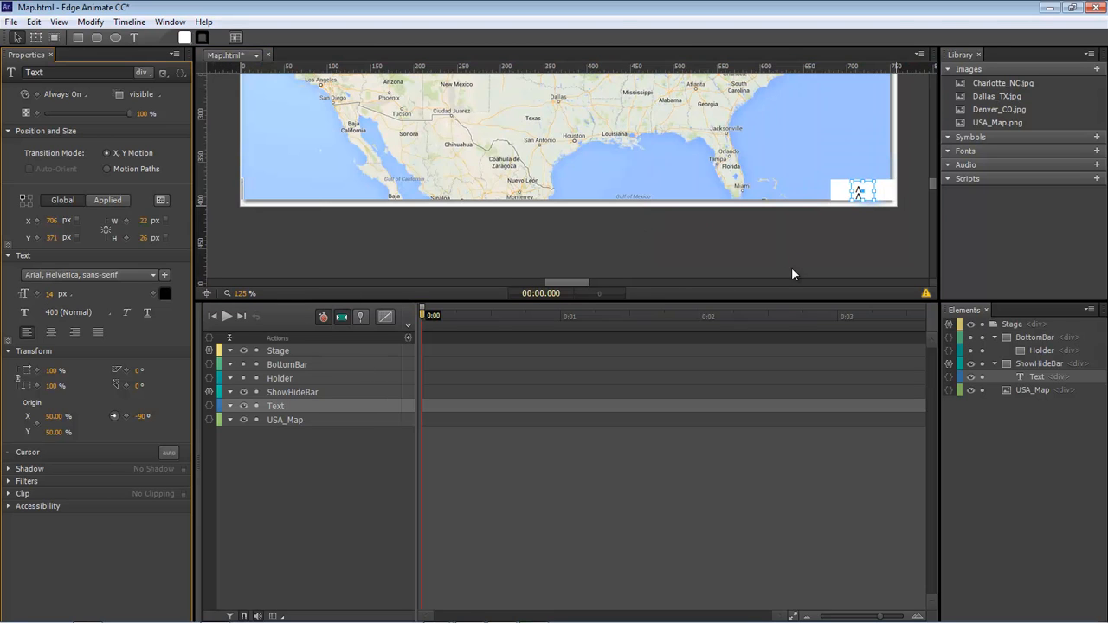
click(870, 190)
mouse_move(870, 189)
mouse_down()
mouse_move(857, 190)
mouse_move(884, 191)
mouse_up()
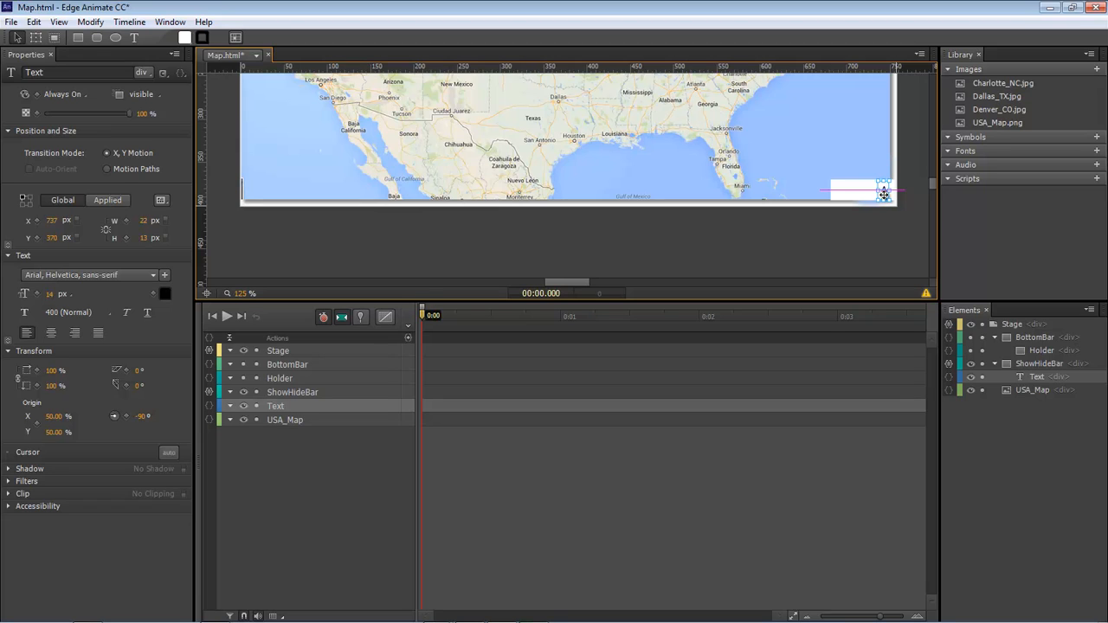
click(877, 235)
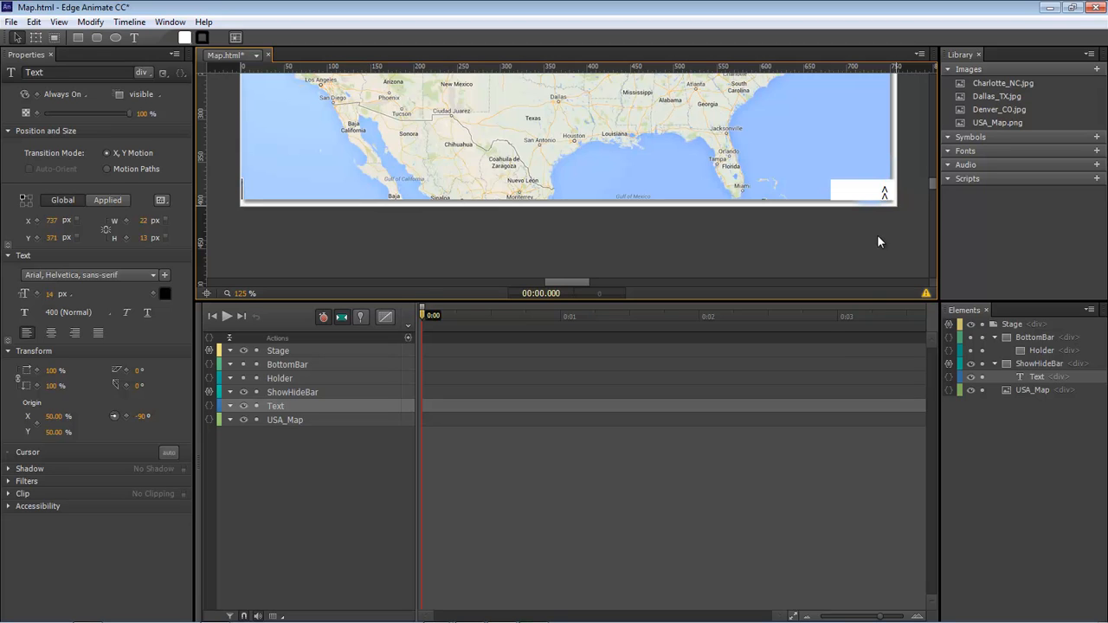
click(883, 191)
key(ctrl+s)
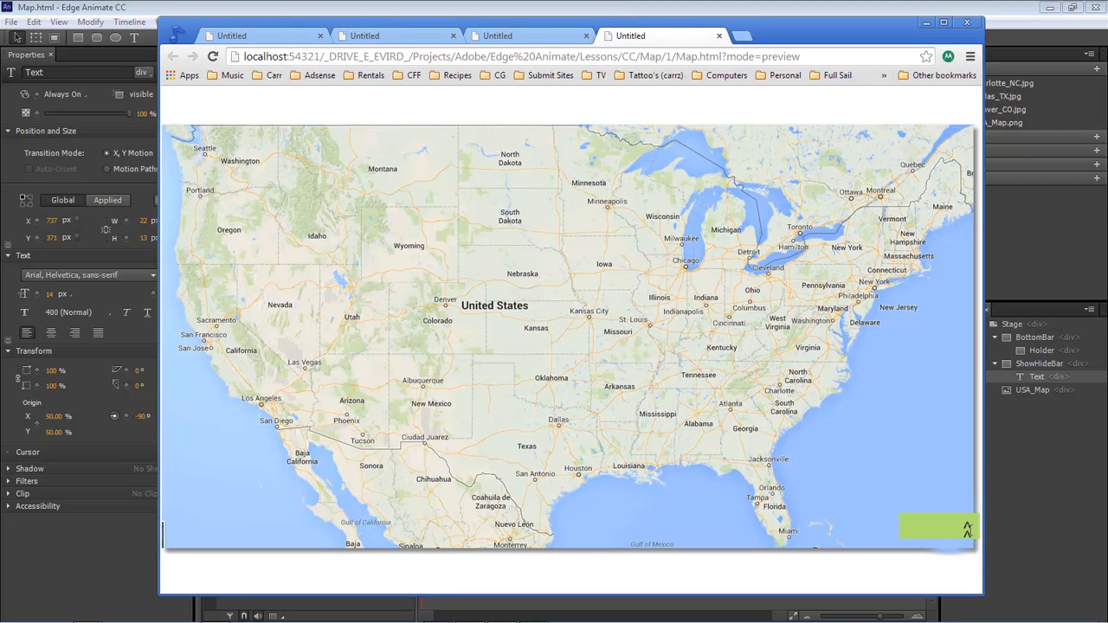
Step: Check the smaller, repositioned arrows by toggling the green tab in the new preview
click(969, 489)
click(970, 526)
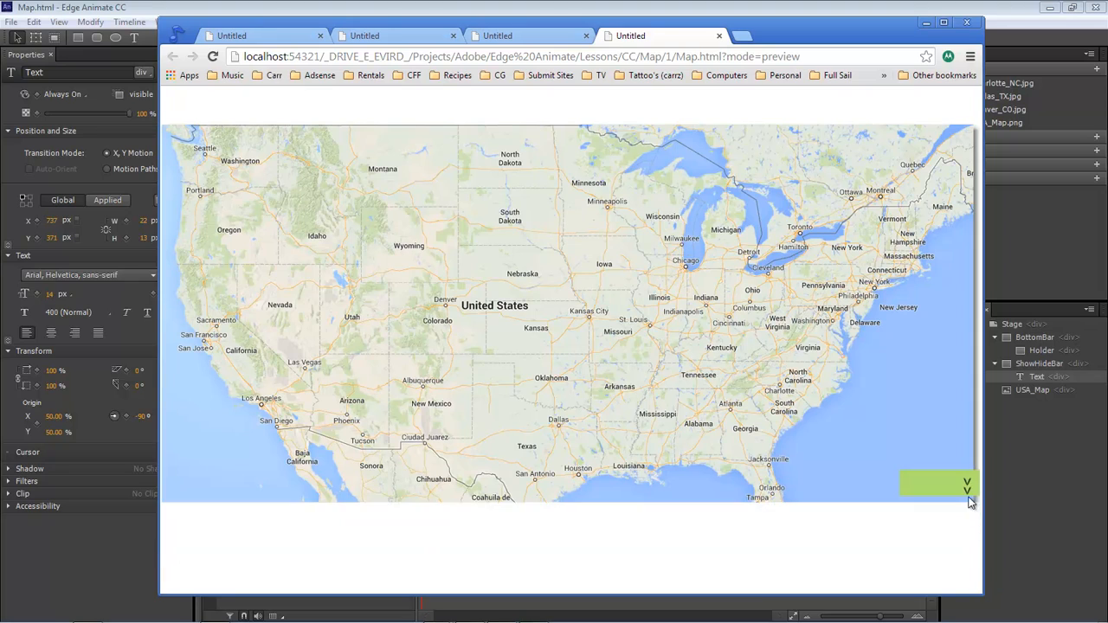
click(968, 490)
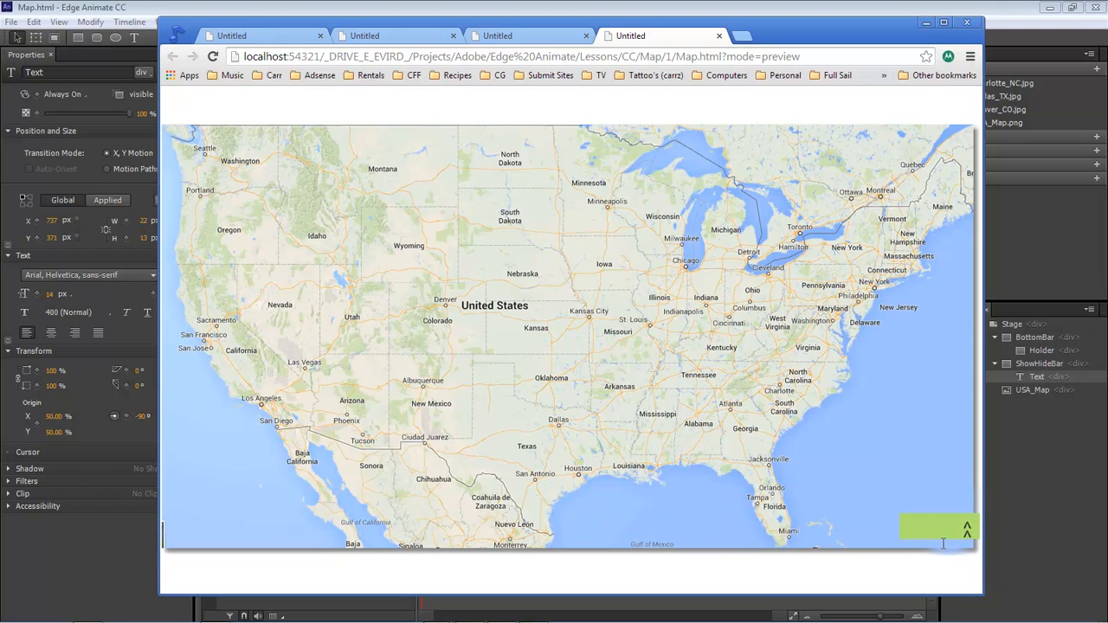
click(969, 530)
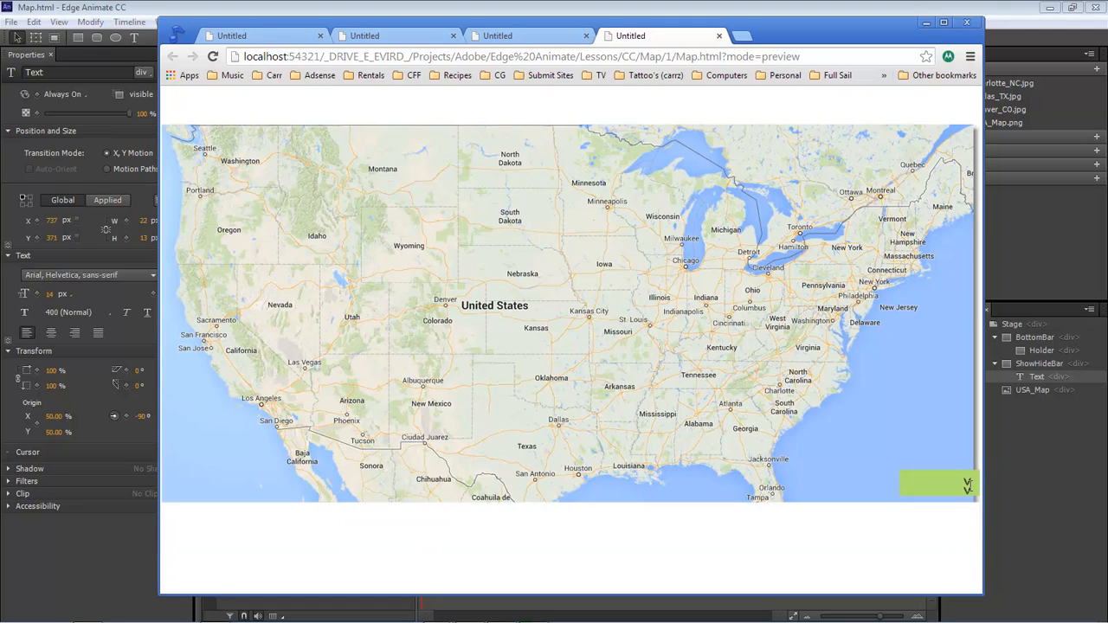
click(967, 484)
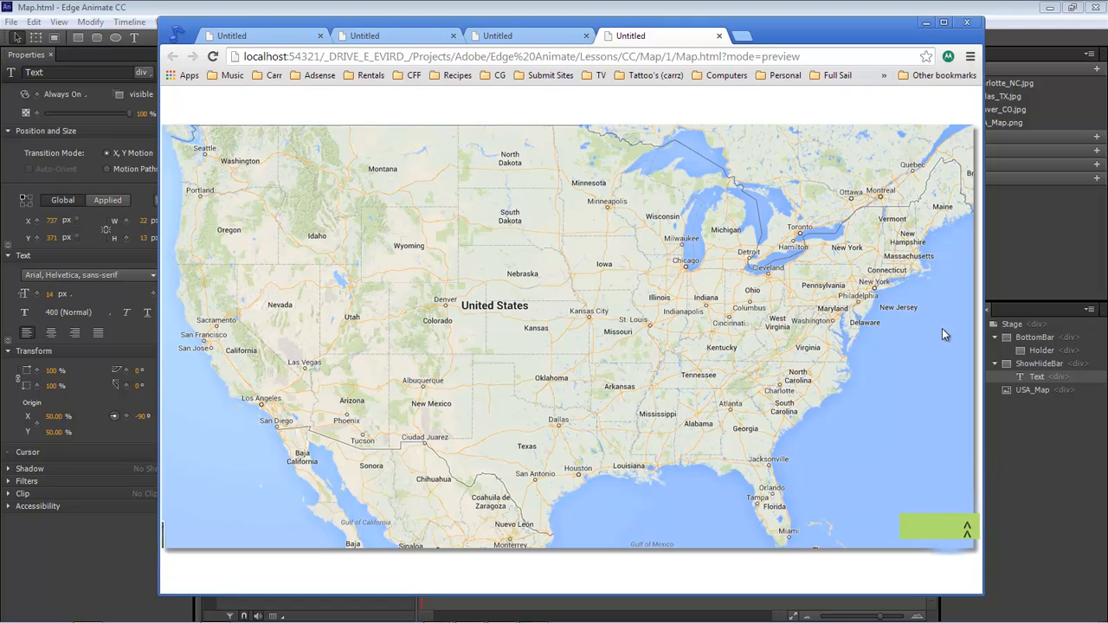
Step: Close the three newest map previews in the browser and return to Edge Animate
click(719, 36)
click(586, 36)
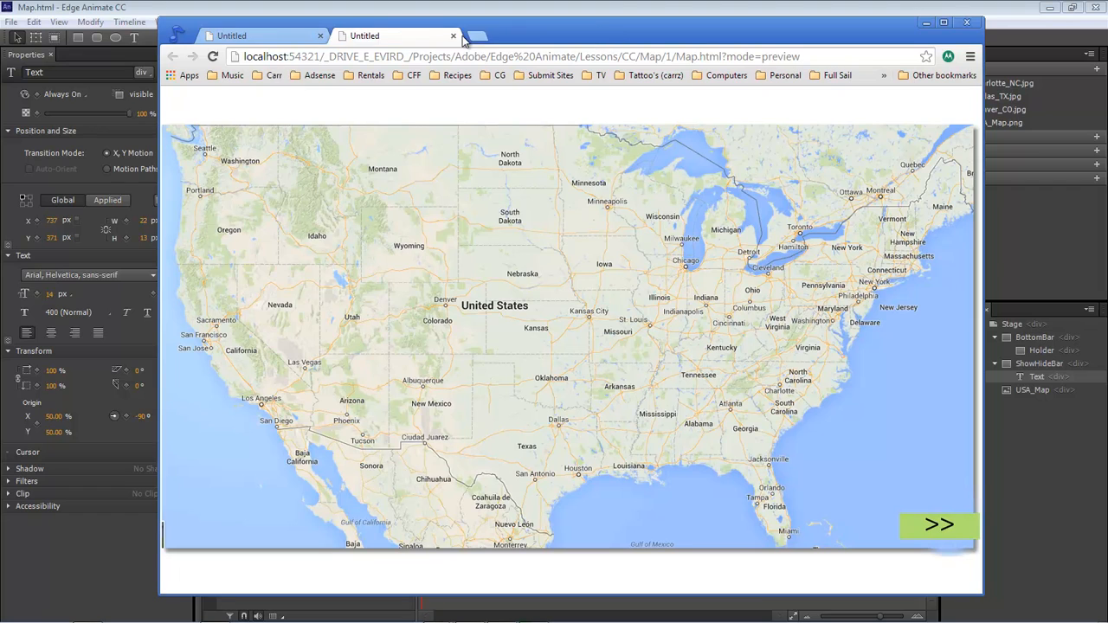
click(454, 36)
click(926, 23)
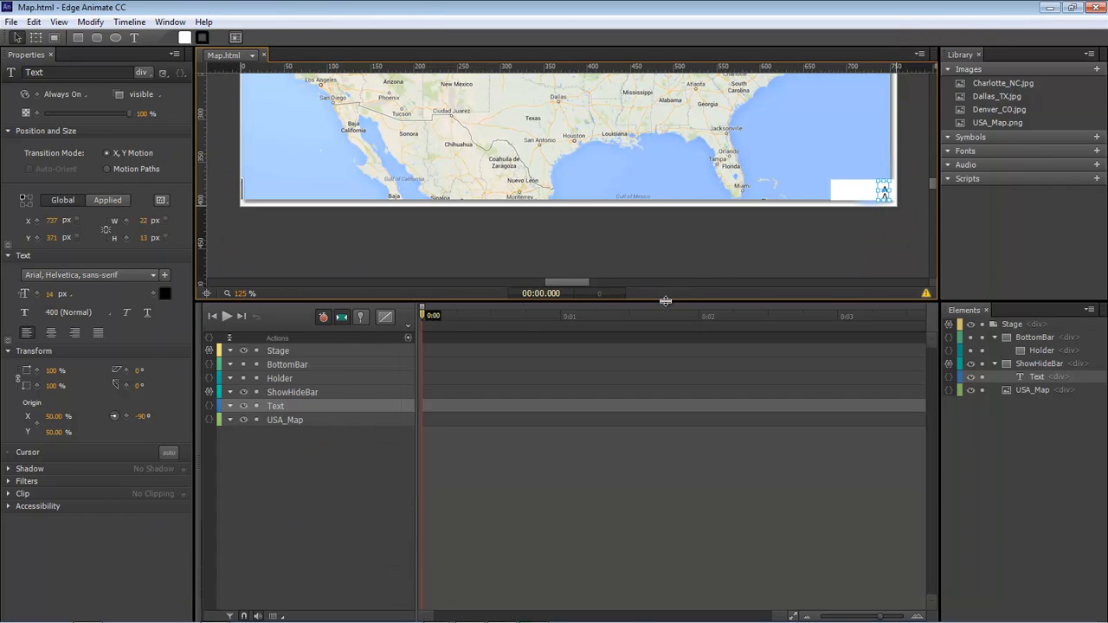
Step: Place Denver_CO.jpg on the white bottom bar at about X 173, Y 357 and set its width to 70 px
drag(664, 301, 655, 354)
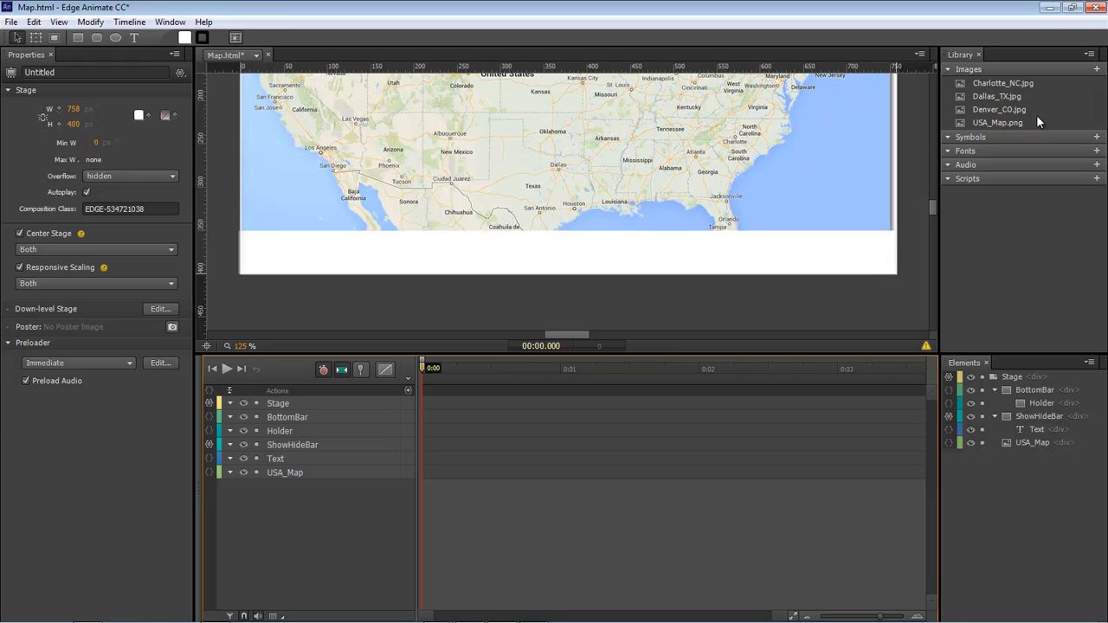
drag(1027, 113, 944, 246)
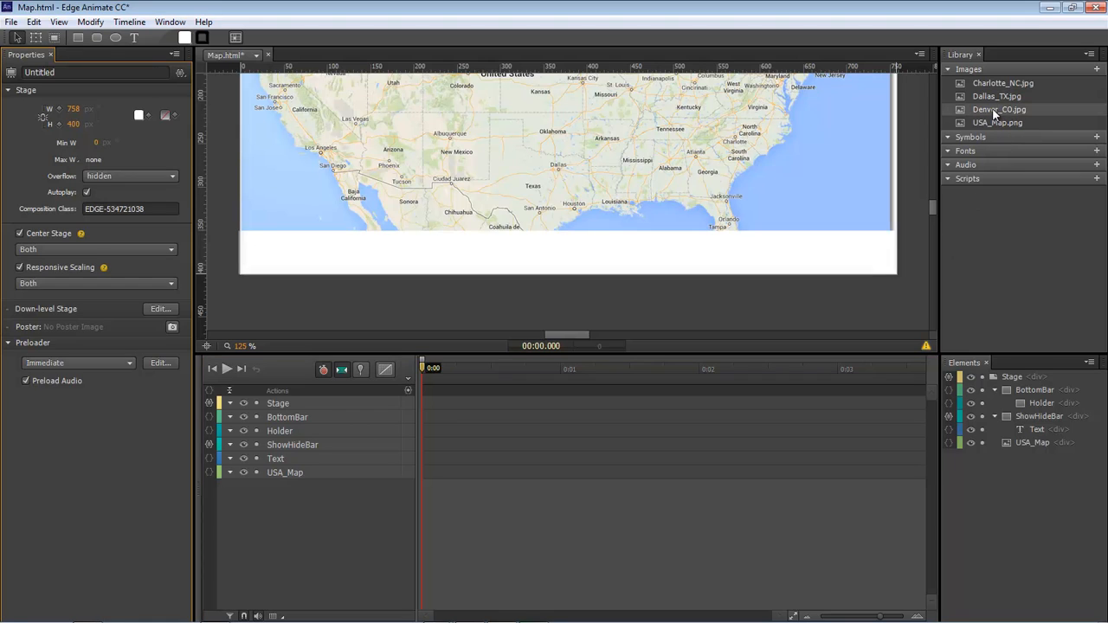
drag(997, 110, 389, 239)
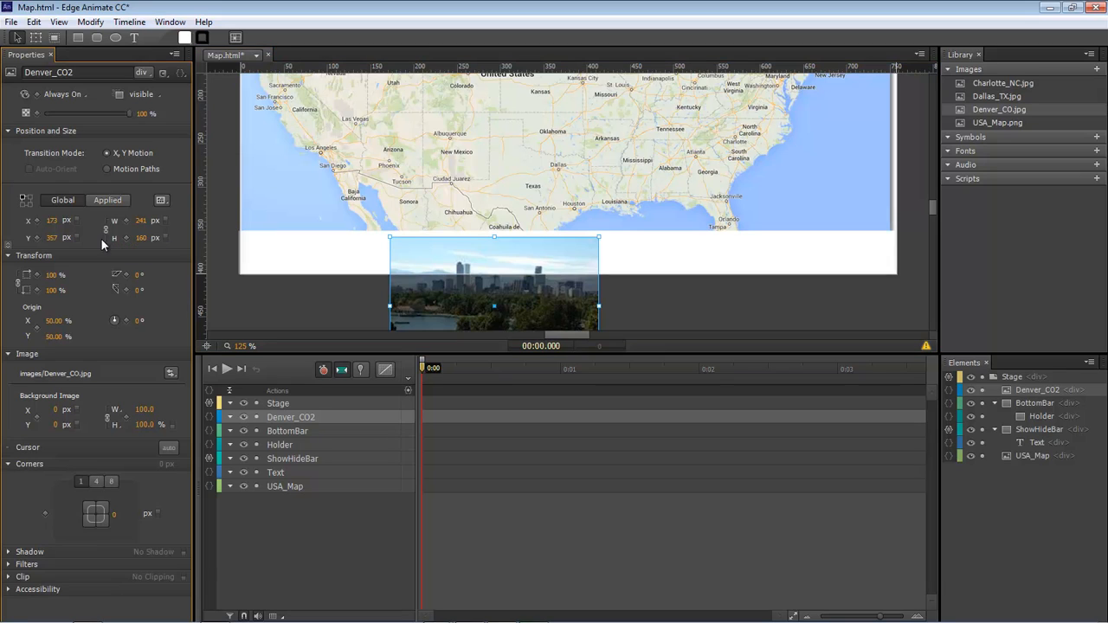
click(140, 219)
text(70)
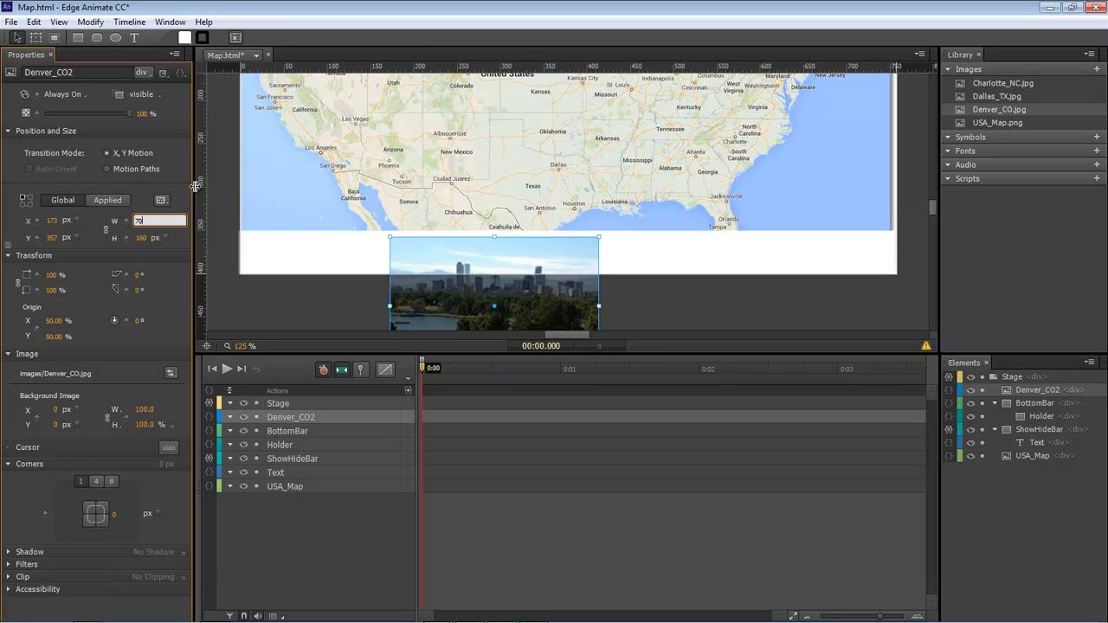
key(Return)
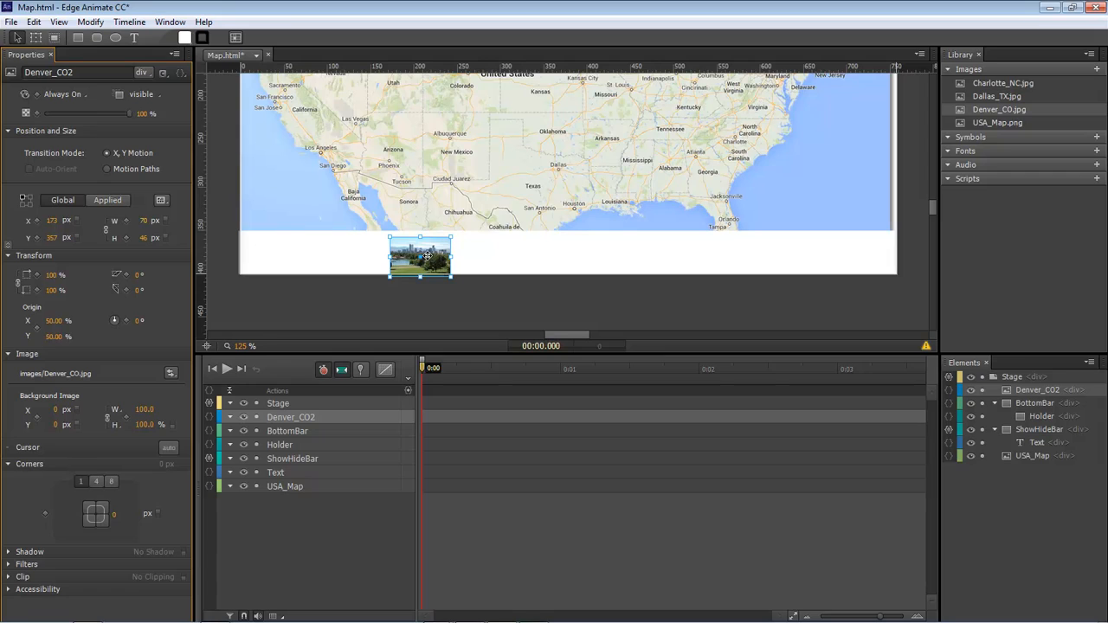
Step: Nudge the Denver thumbnail up about 6 px so it fits inside the white bar, then deselect it
key(Up)
key(Up)
key(Up)
key(Up)
key(Up)
key(Up)
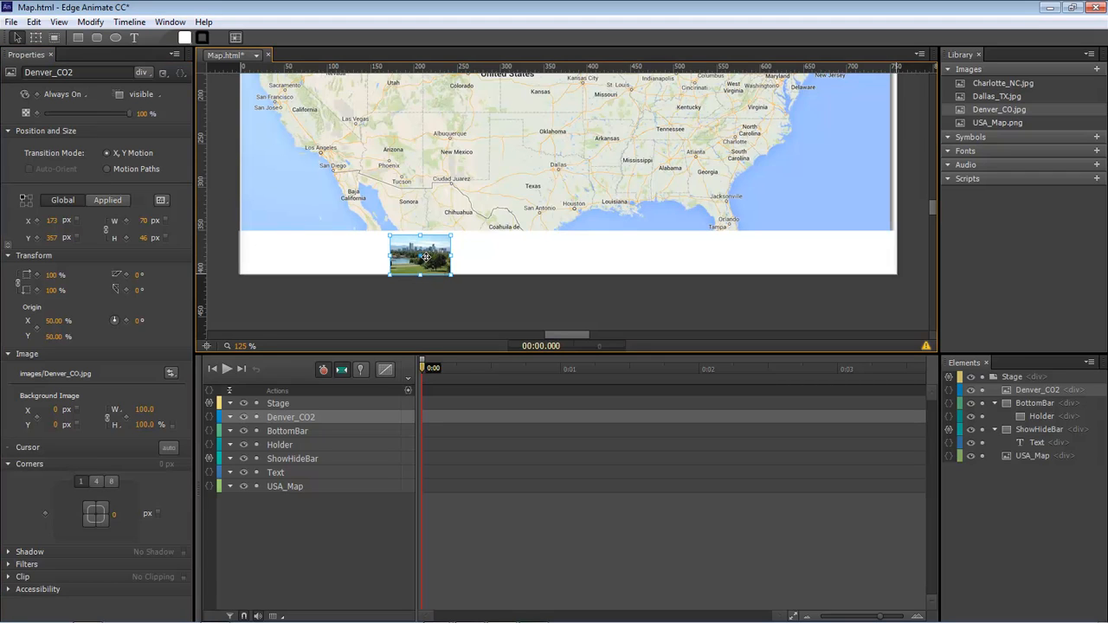
click(482, 290)
Step: Add Dallas_TX.jpg beside the Denver thumbnail, sized 63 × 47 px and positioned at X 275, Y 351
drag(998, 102, 481, 245)
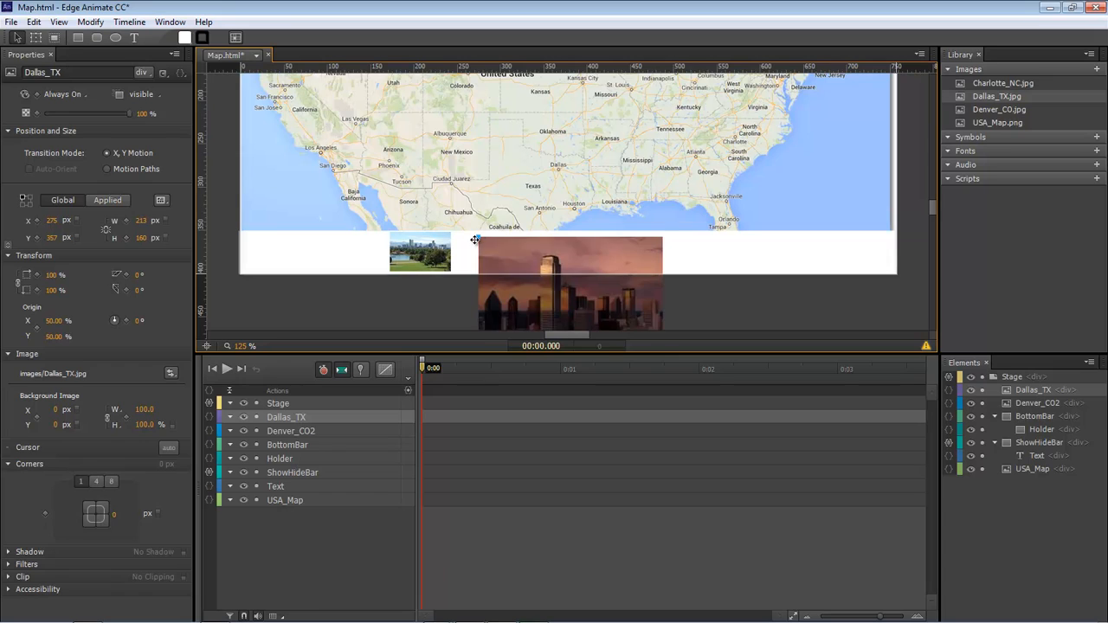
click(141, 221)
text(70)
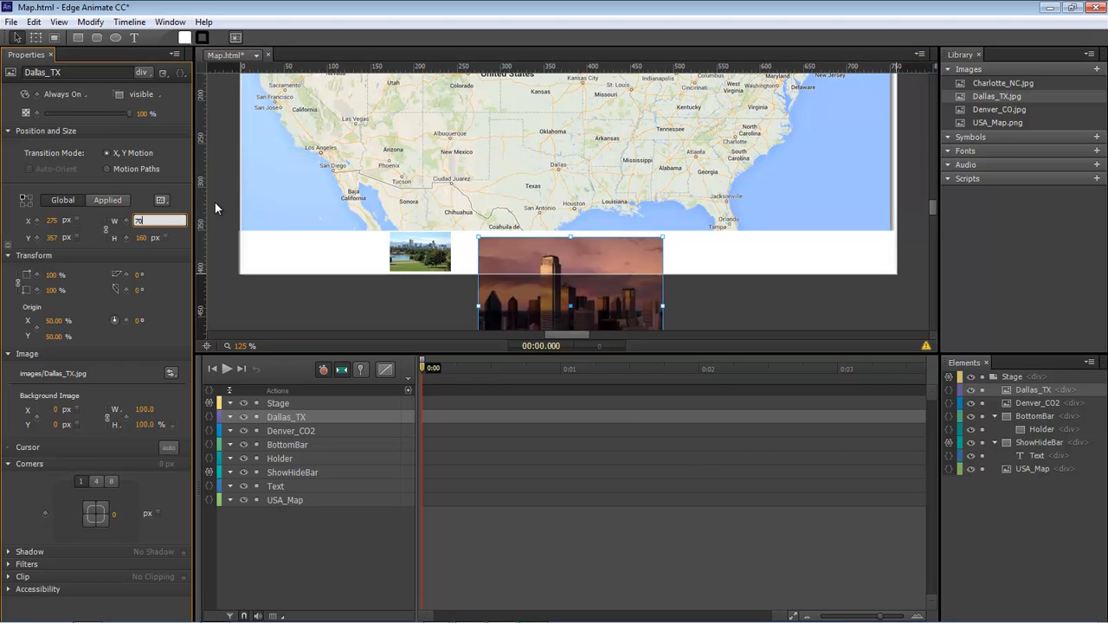
key(Return)
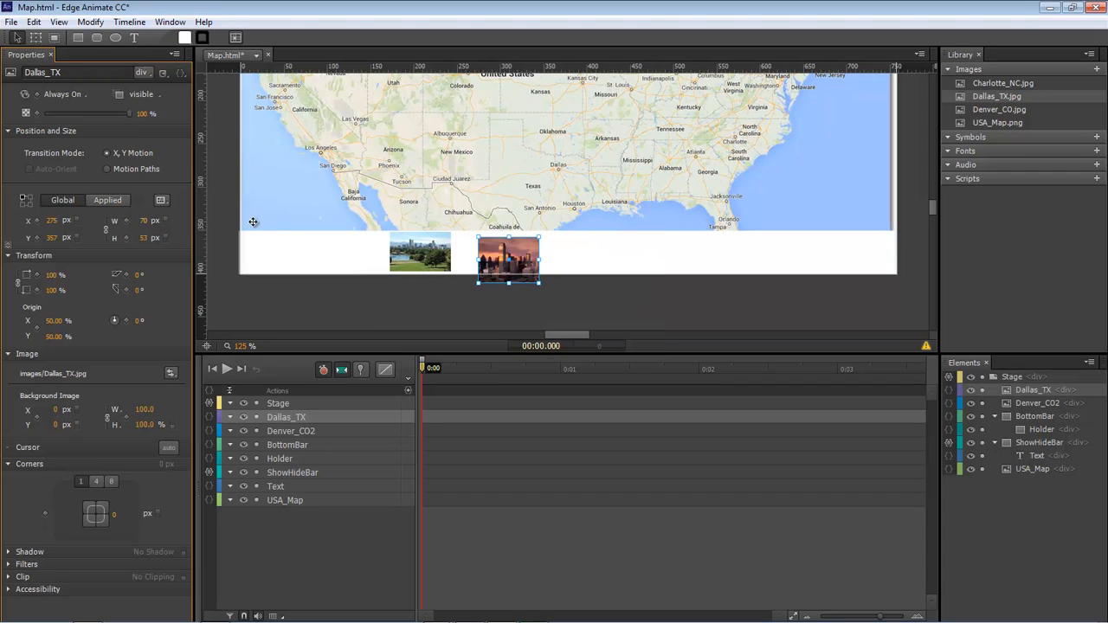
click(143, 222)
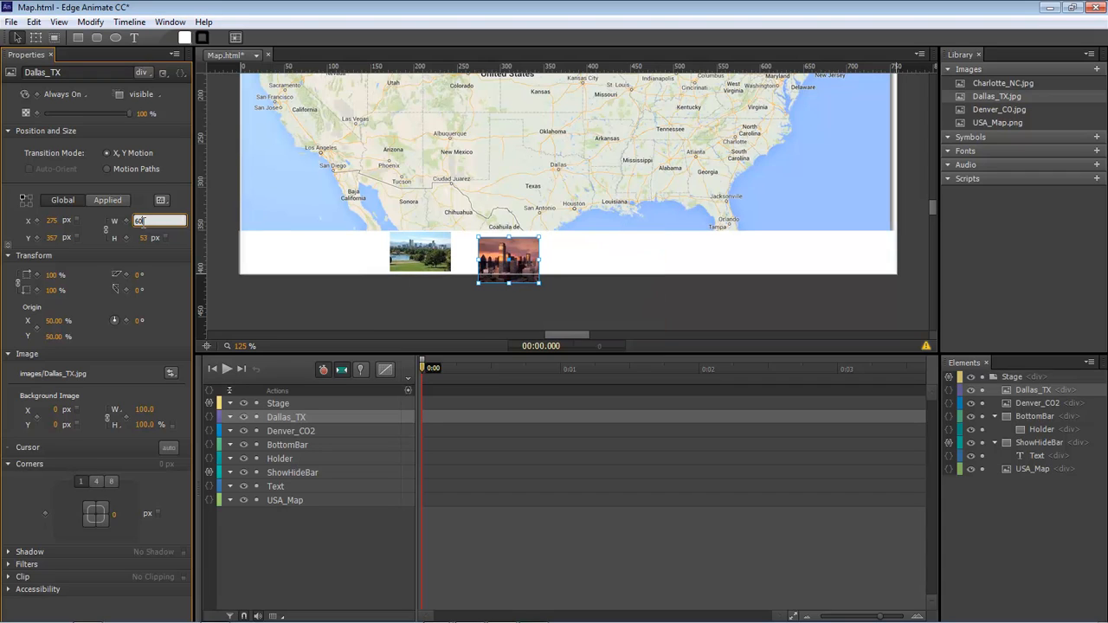
key(Return)
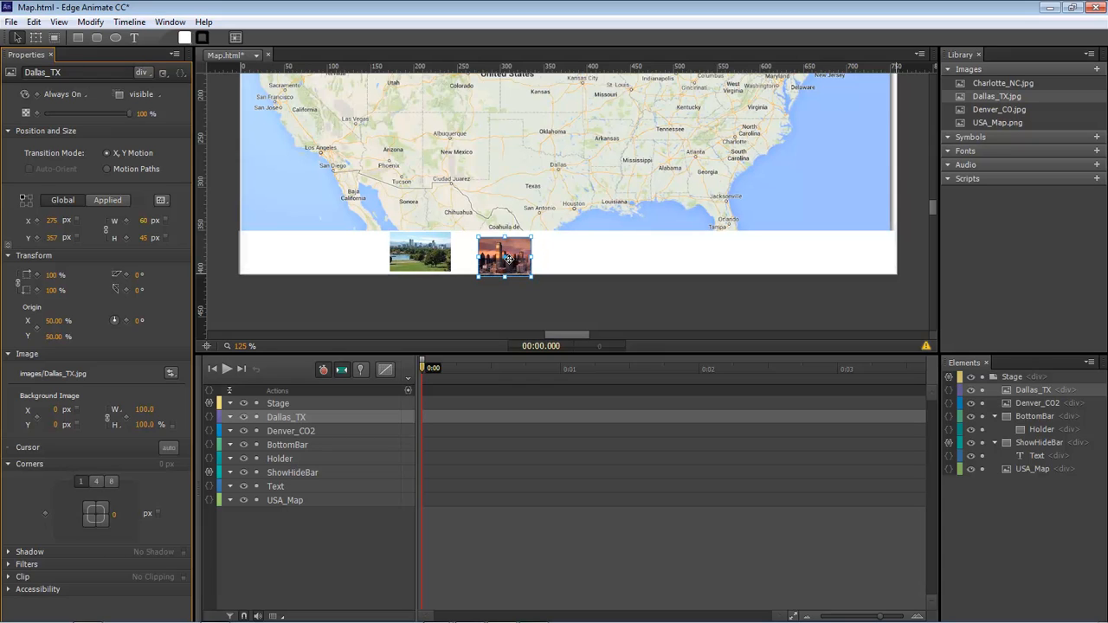
drag(509, 258, 511, 256)
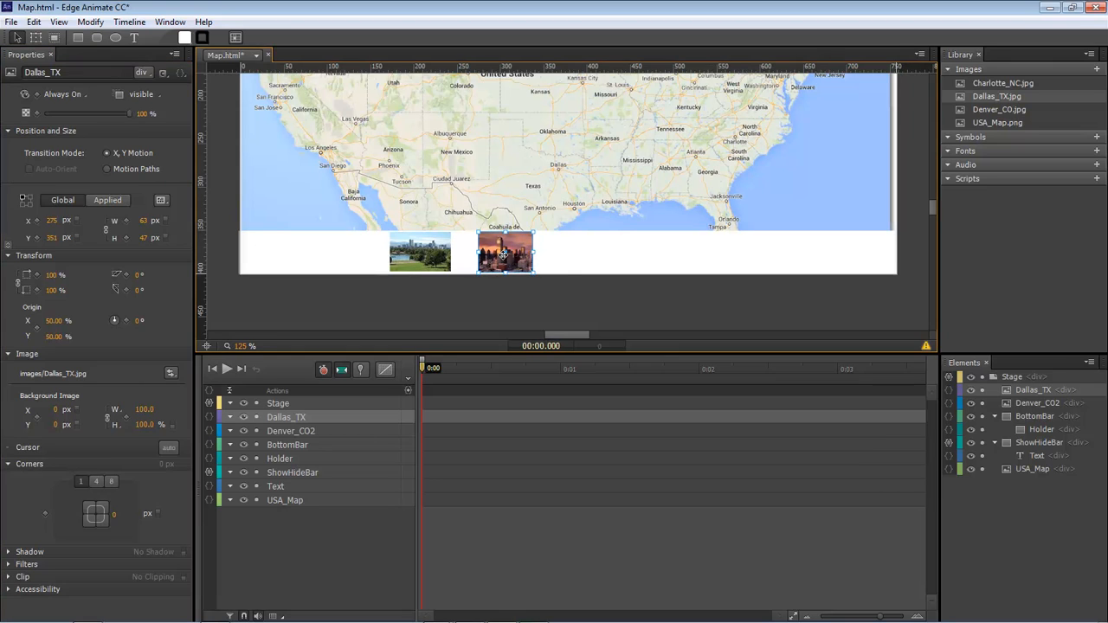
Step: Add Charlotte_NC.jpg beside the Dallas thumbnail at X 371, Y 351 and set its width to 60 px
drag(998, 83, 562, 236)
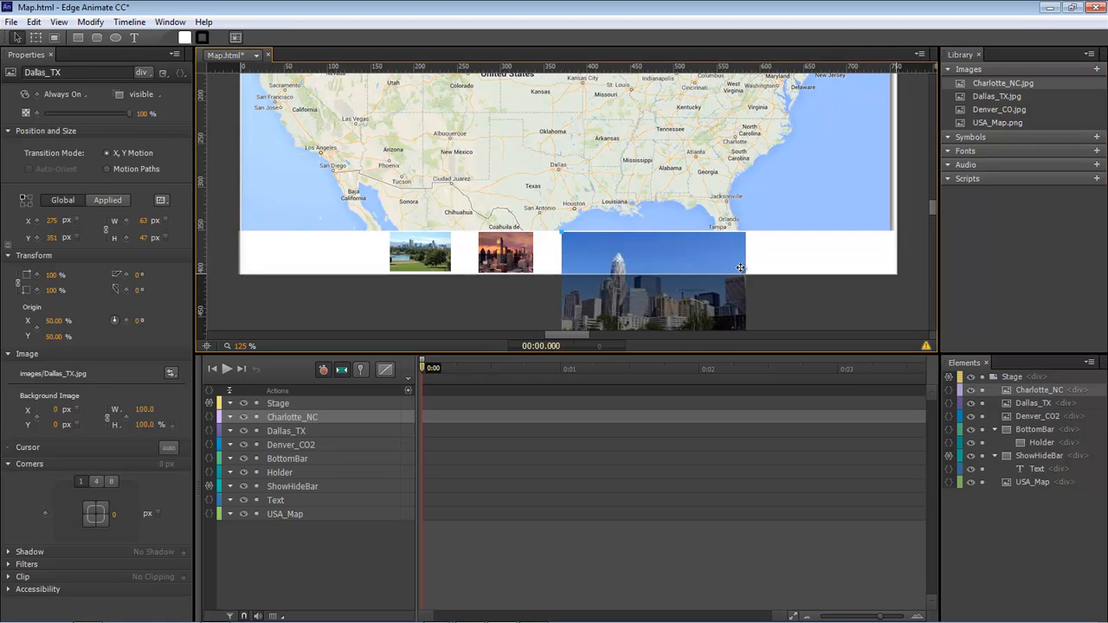
click(139, 222)
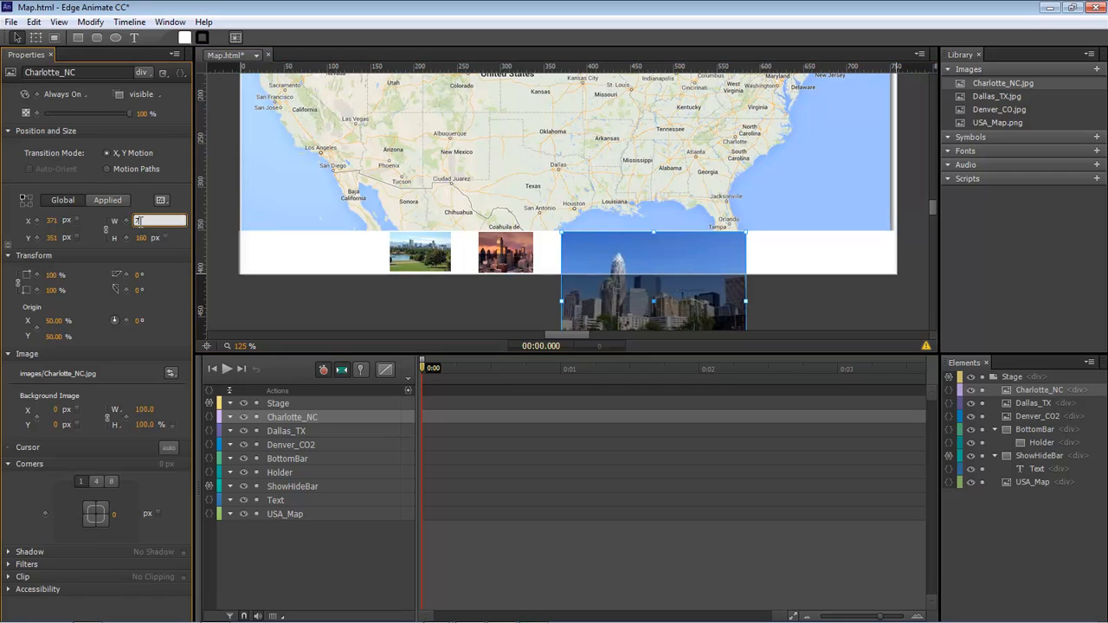
text(70)
key(Return)
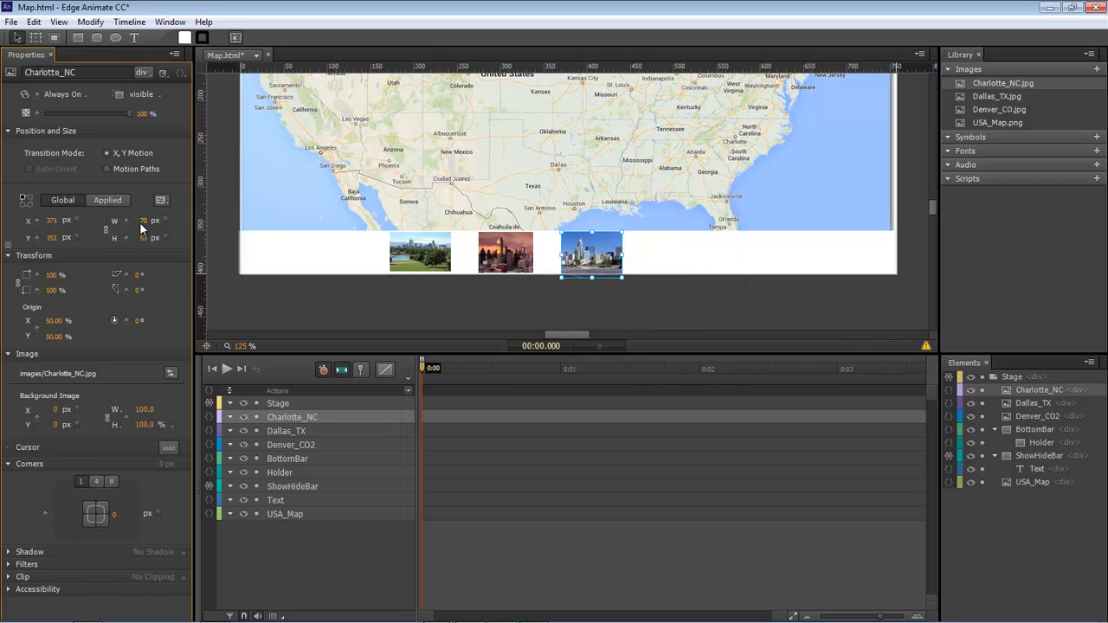
click(145, 222)
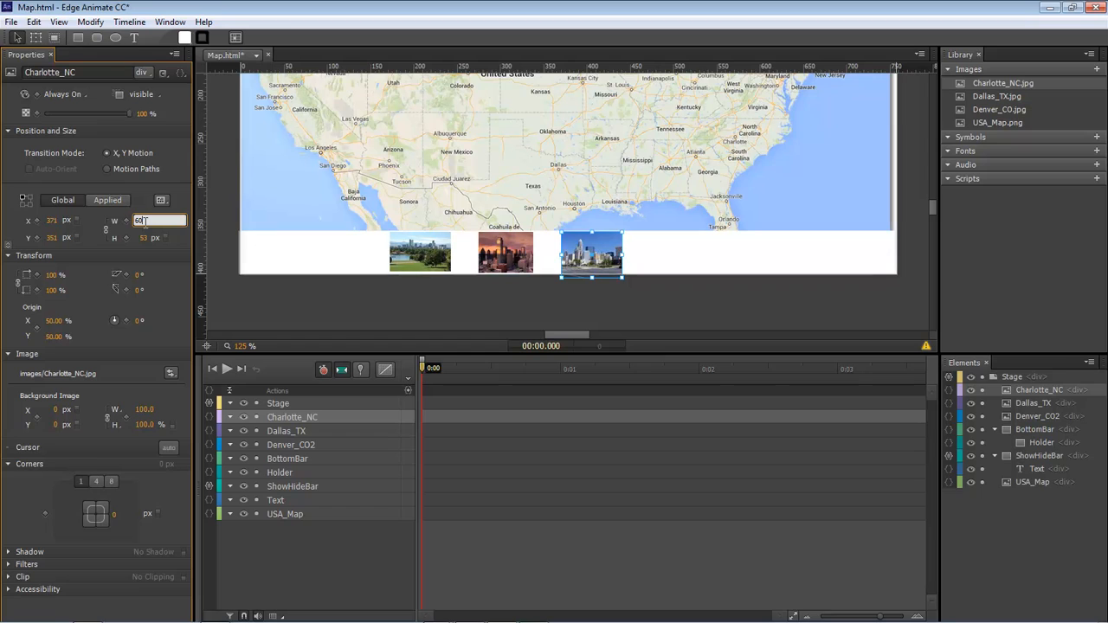
key(Return)
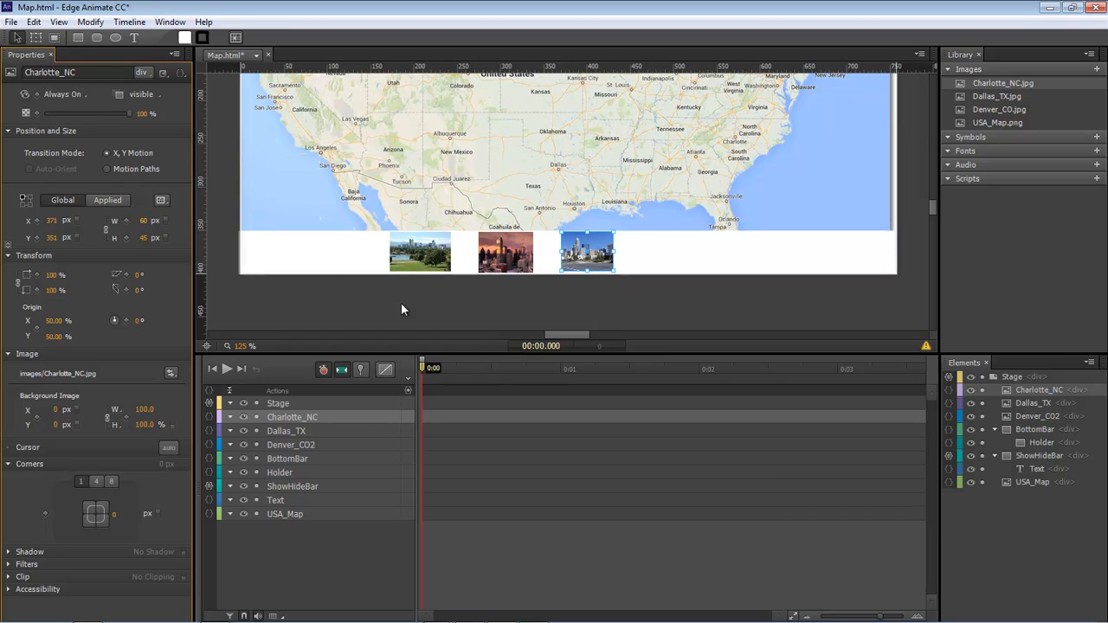
click(622, 296)
click(595, 257)
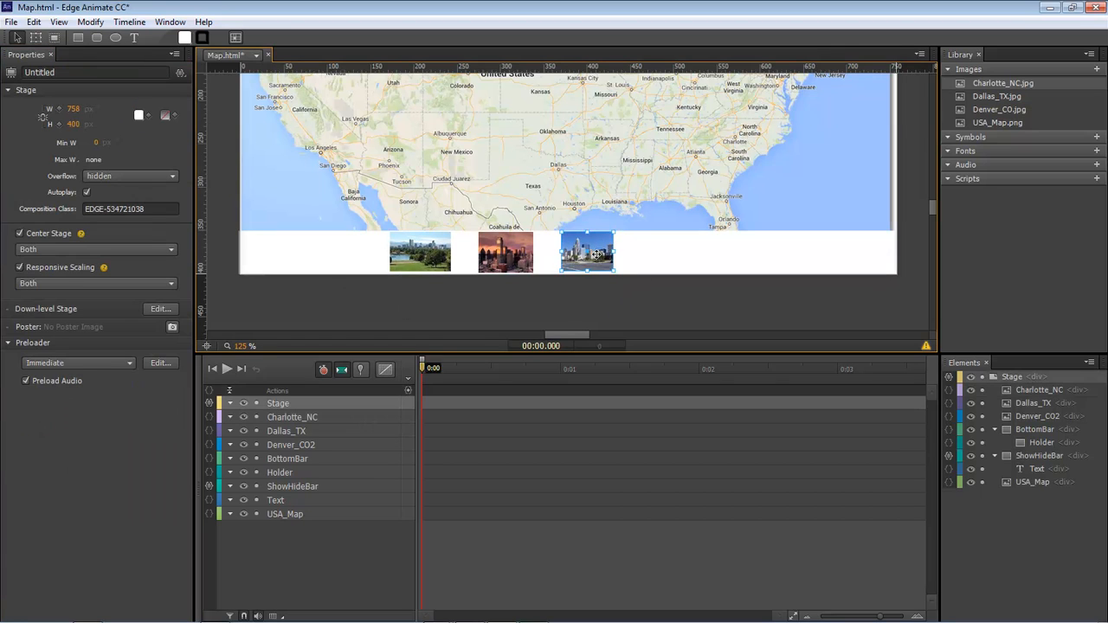
click(514, 254)
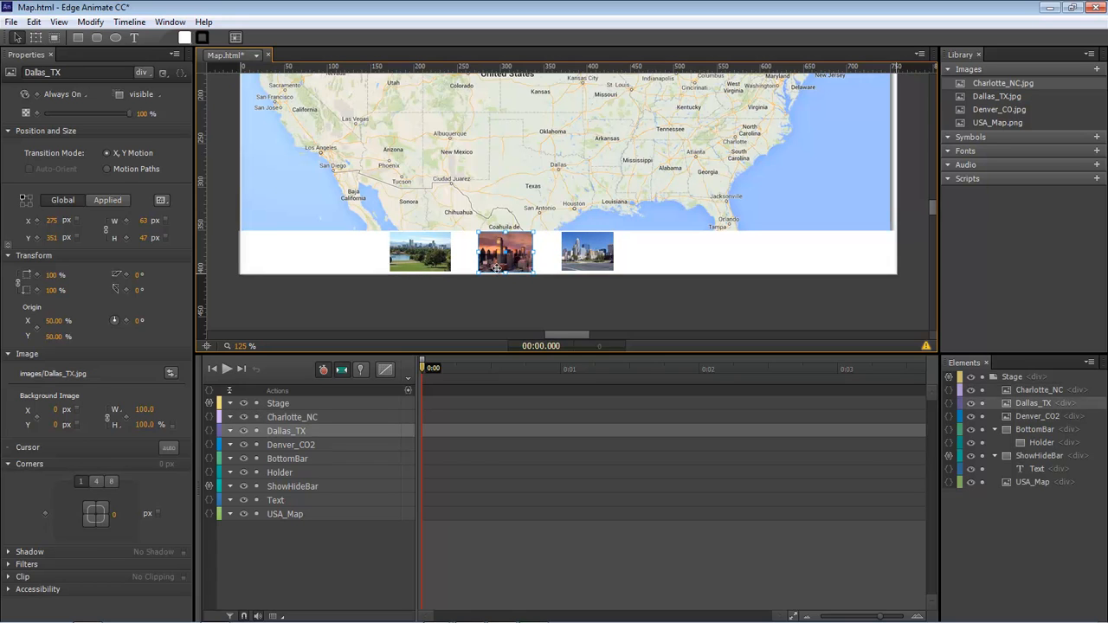
click(430, 255)
click(589, 280)
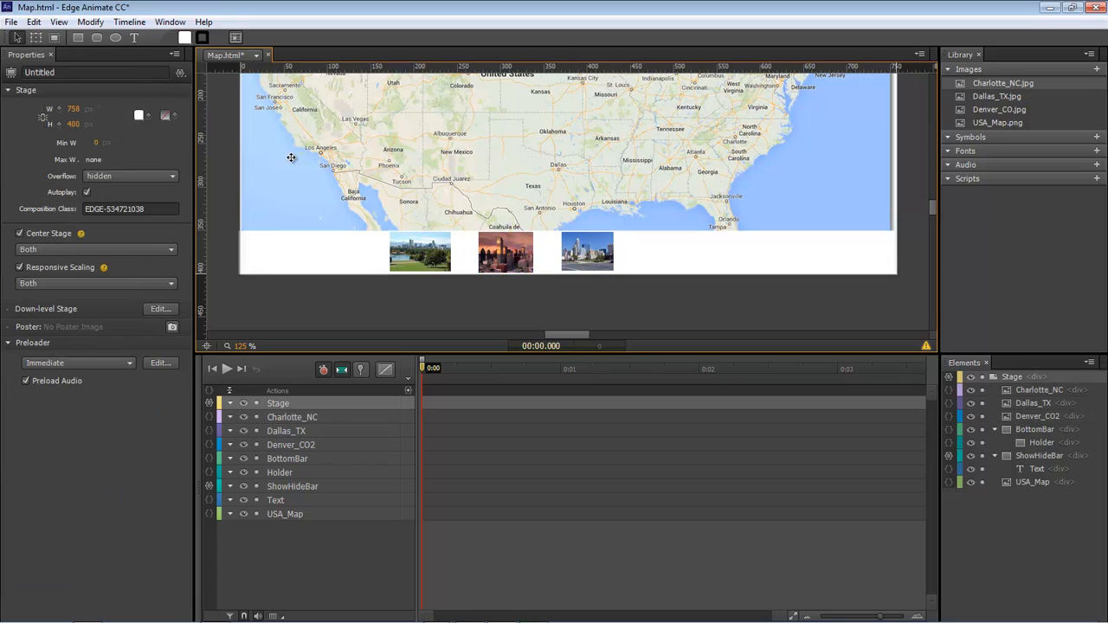
Step: Add a text label about 60 × 13 px reading "Denver Colorado" along the lower edge of the Denver thumbnail
click(135, 38)
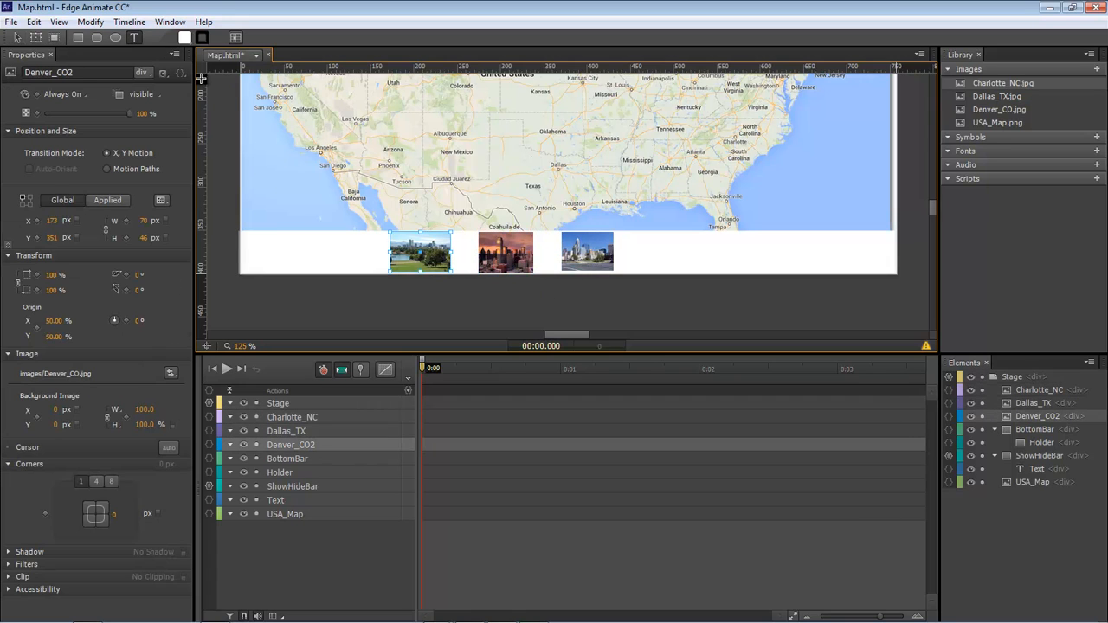
click(414, 267)
drag(440, 268, 449, 269)
text(Denver Colorado)
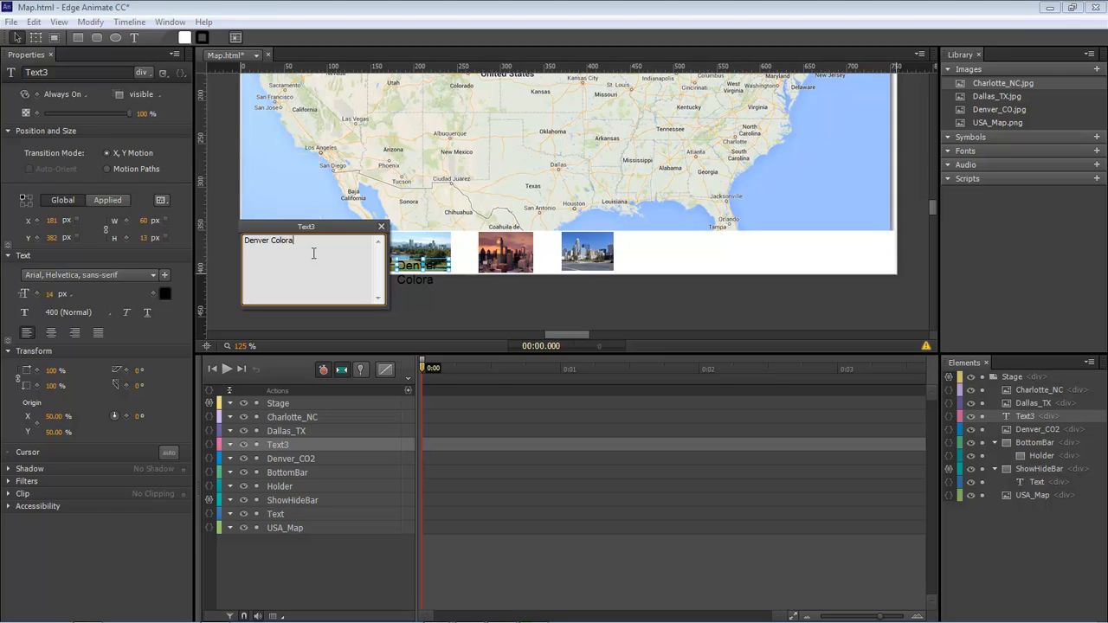
click(381, 225)
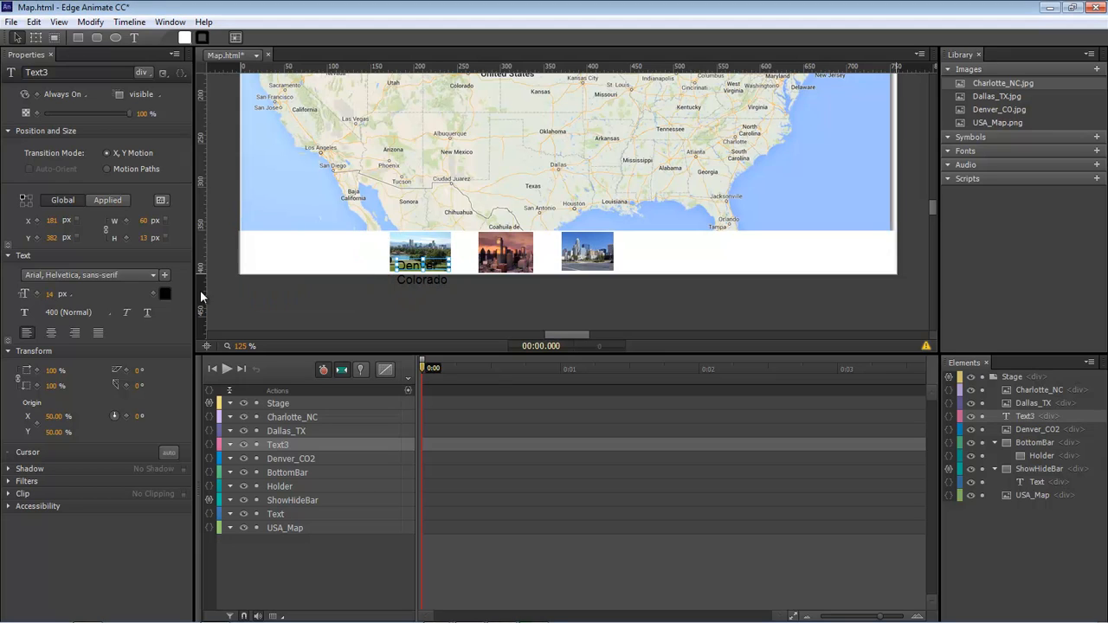
Step: Set the Denver label's font size to 7 px and reposition it at about X 178, Y 386
click(50, 294)
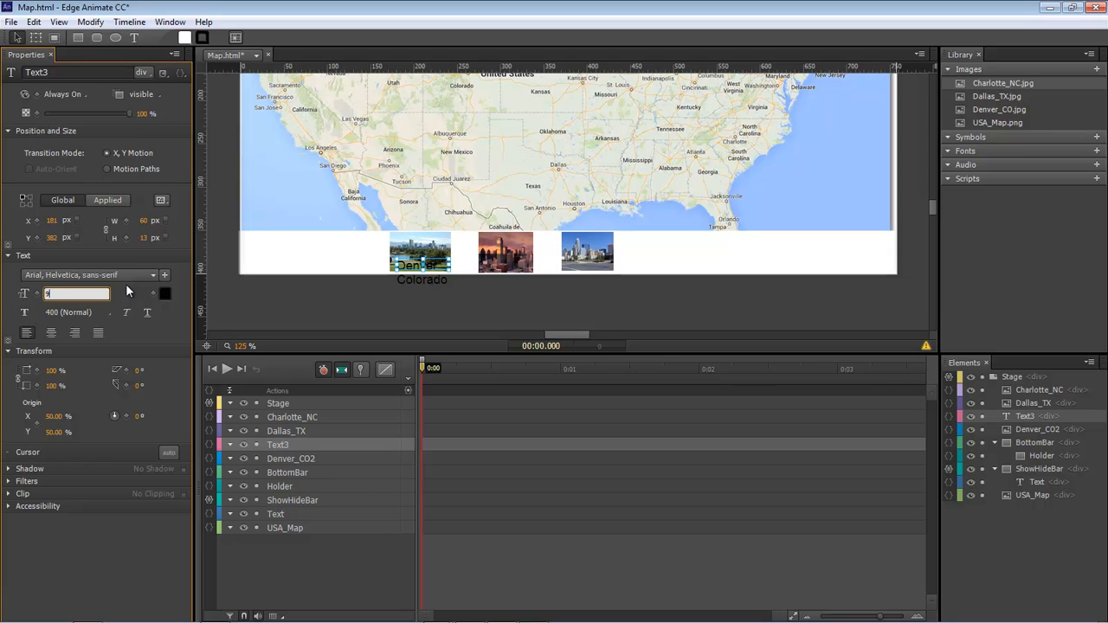
key(Return)
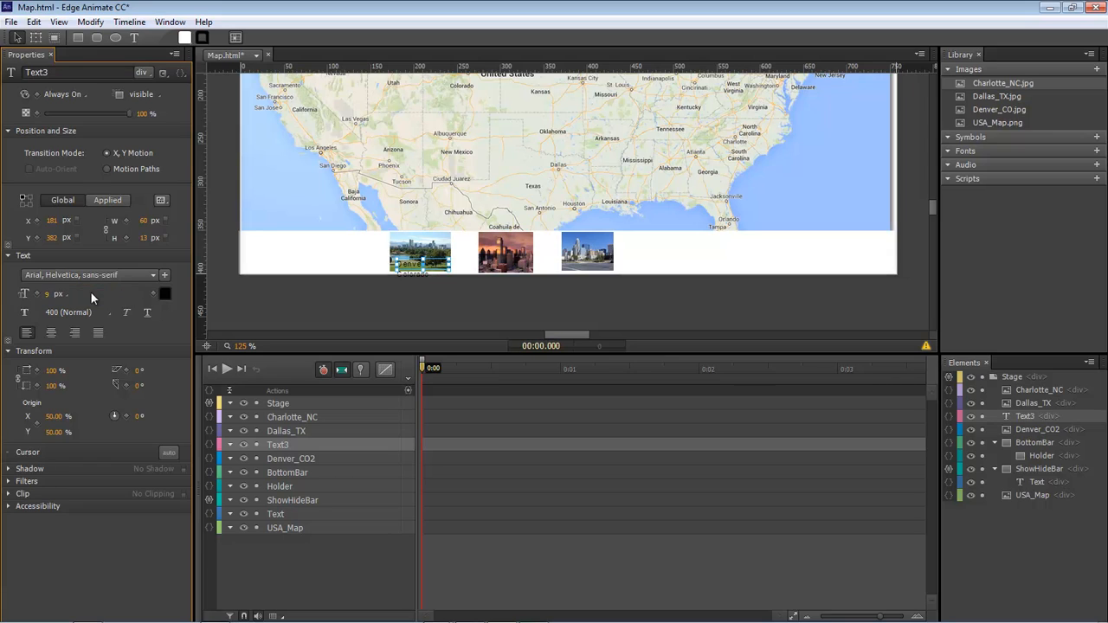
click(50, 295)
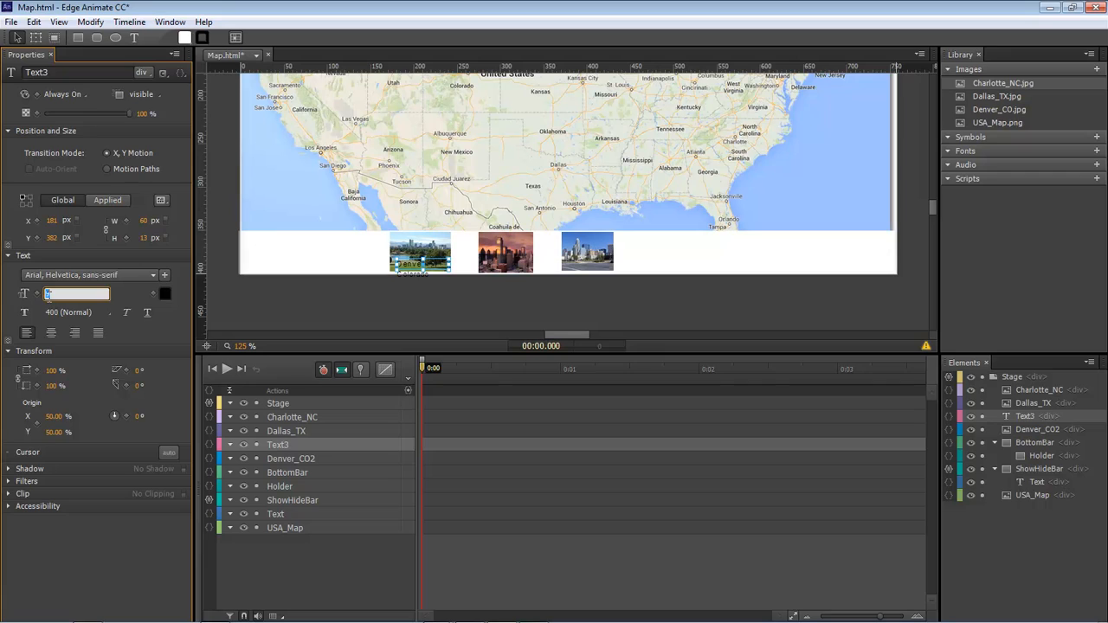
text(7)
key(Return)
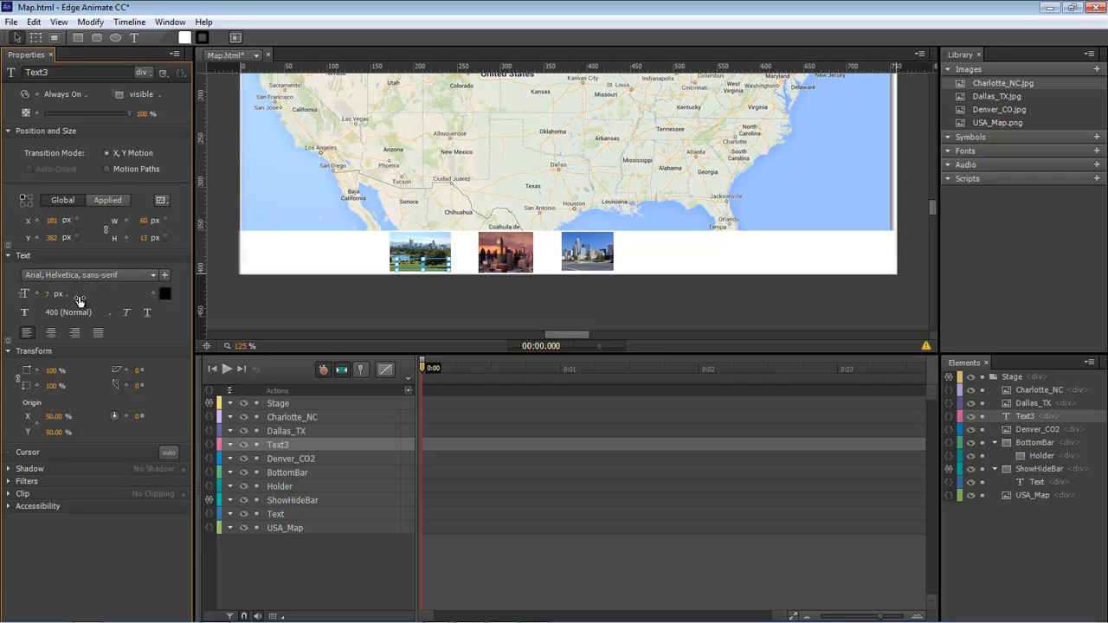
drag(430, 262, 427, 265)
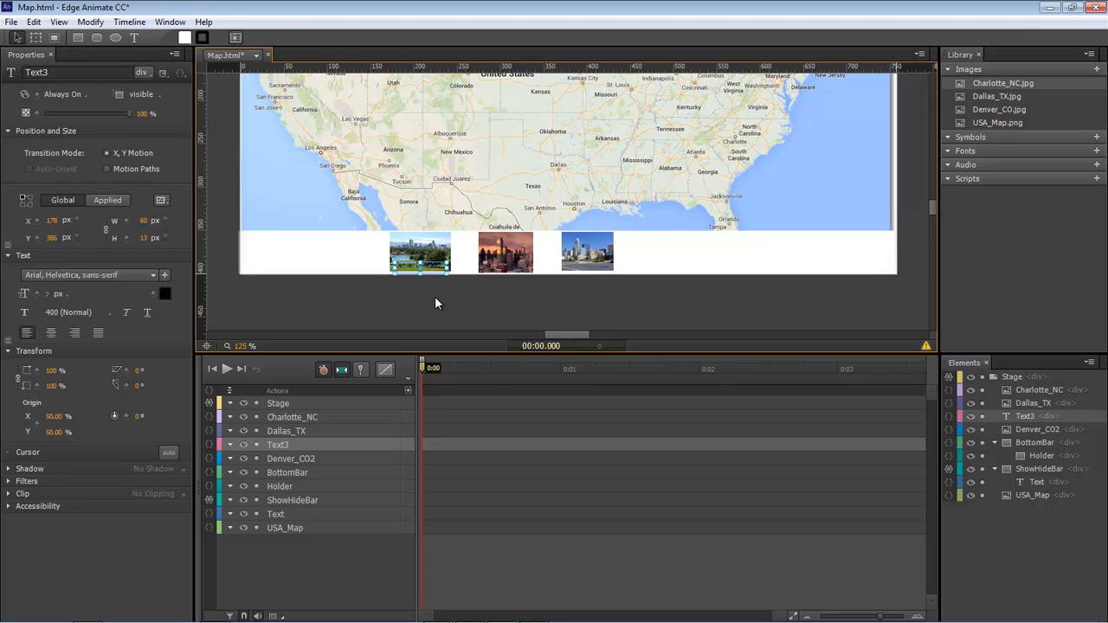
Step: Duplicate the Denver label twice and move the newest copy onto the Dallas thumbnail at X 277
key(ctrl+d)
key(ctrl+d)
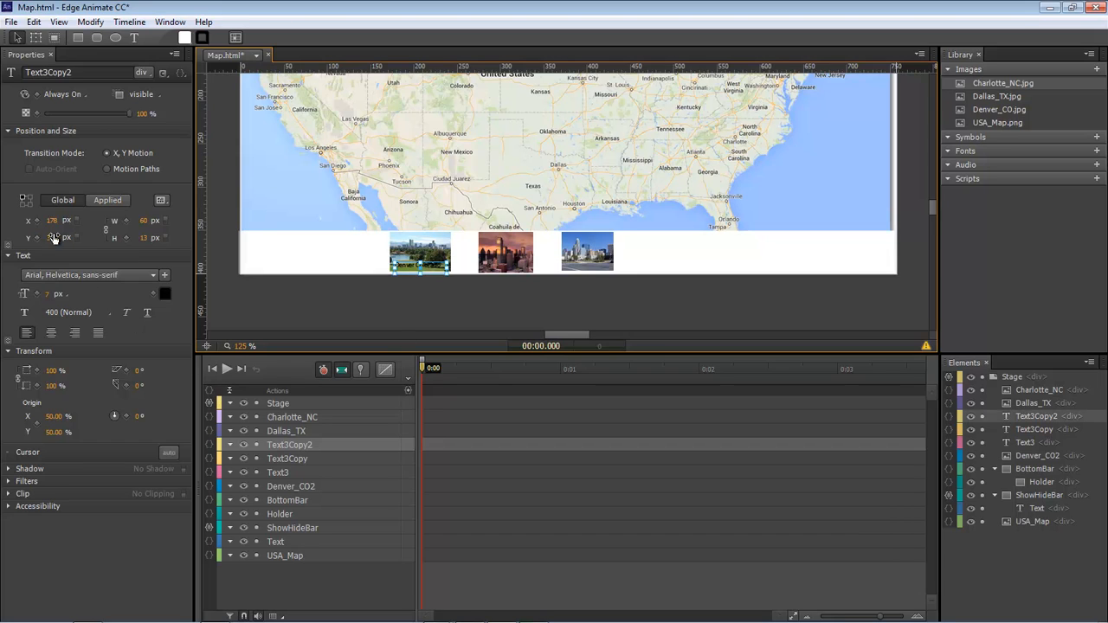
drag(51, 225, 121, 226)
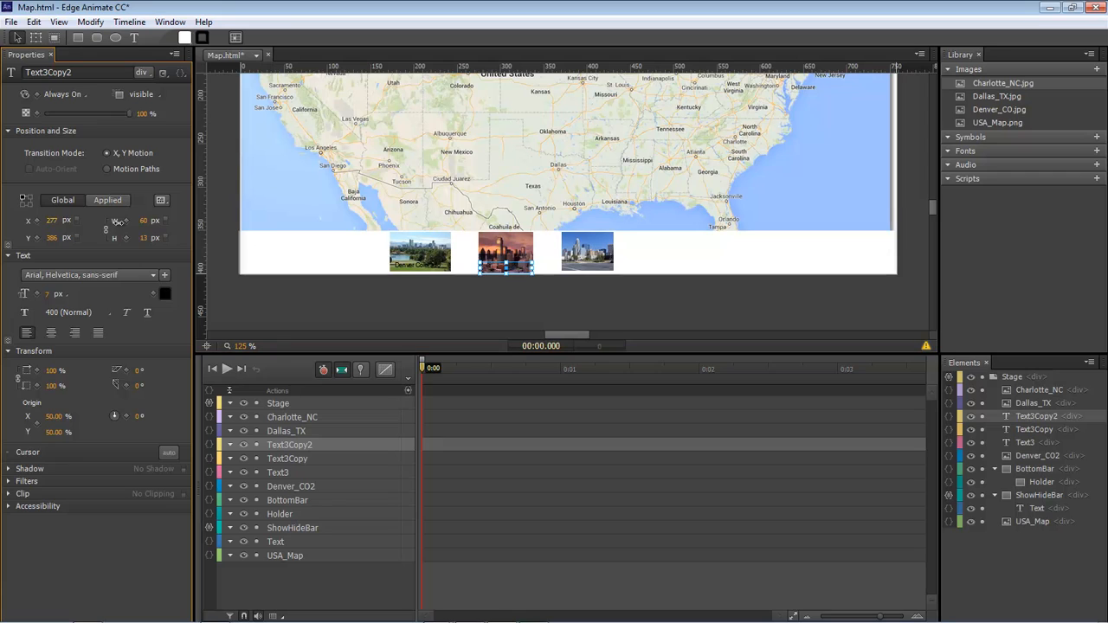
Step: Move Text3Copy2 above Dallas_TX in the stacking order
click(511, 251)
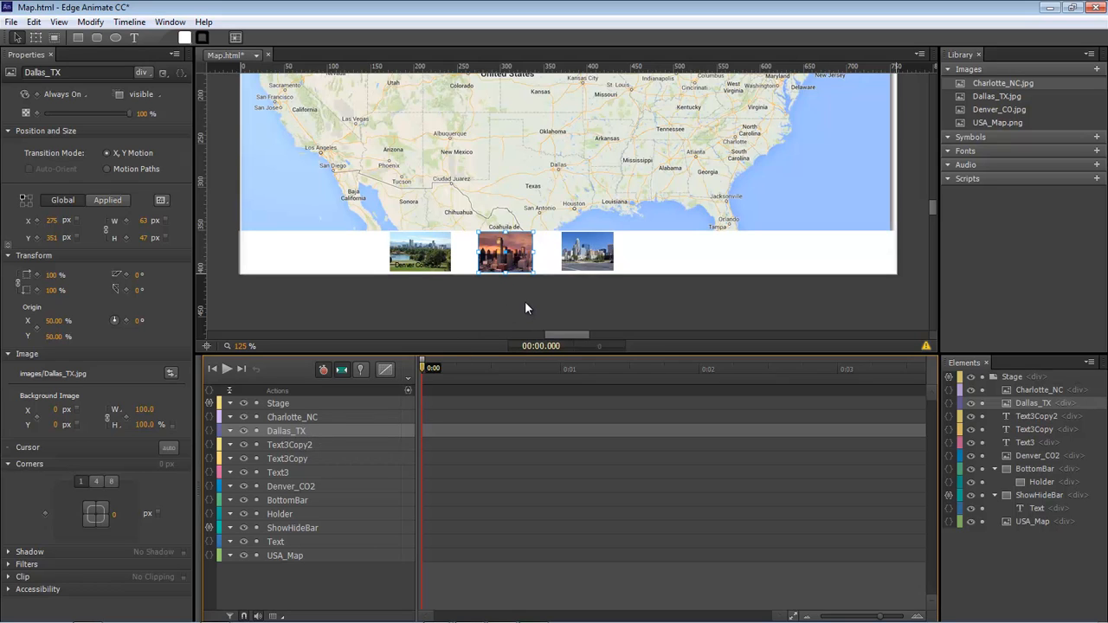
click(1042, 429)
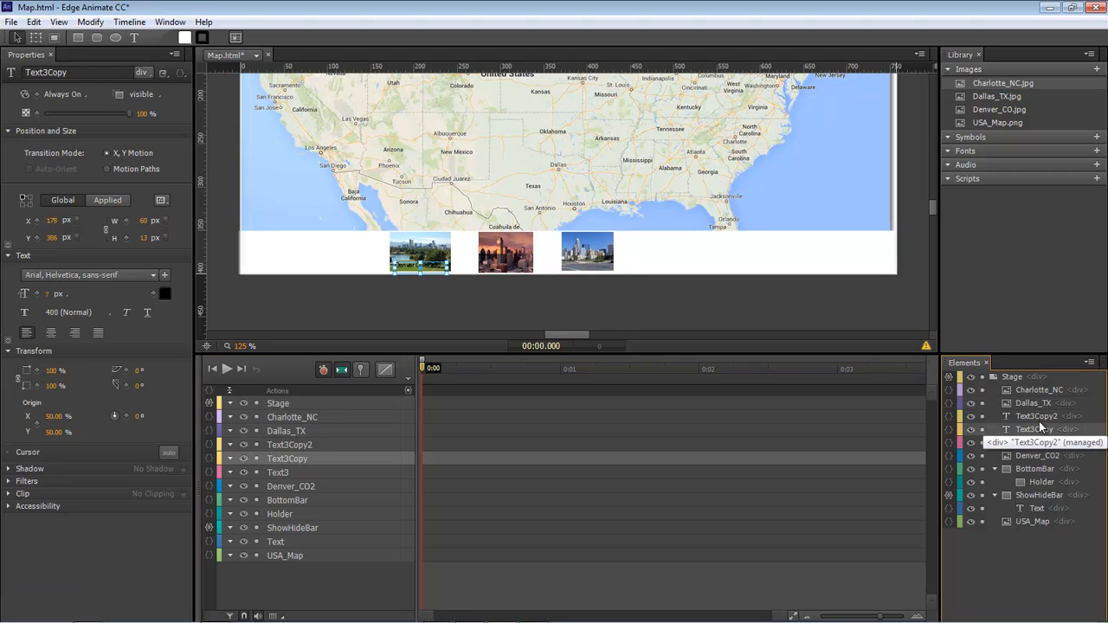
click(1036, 416)
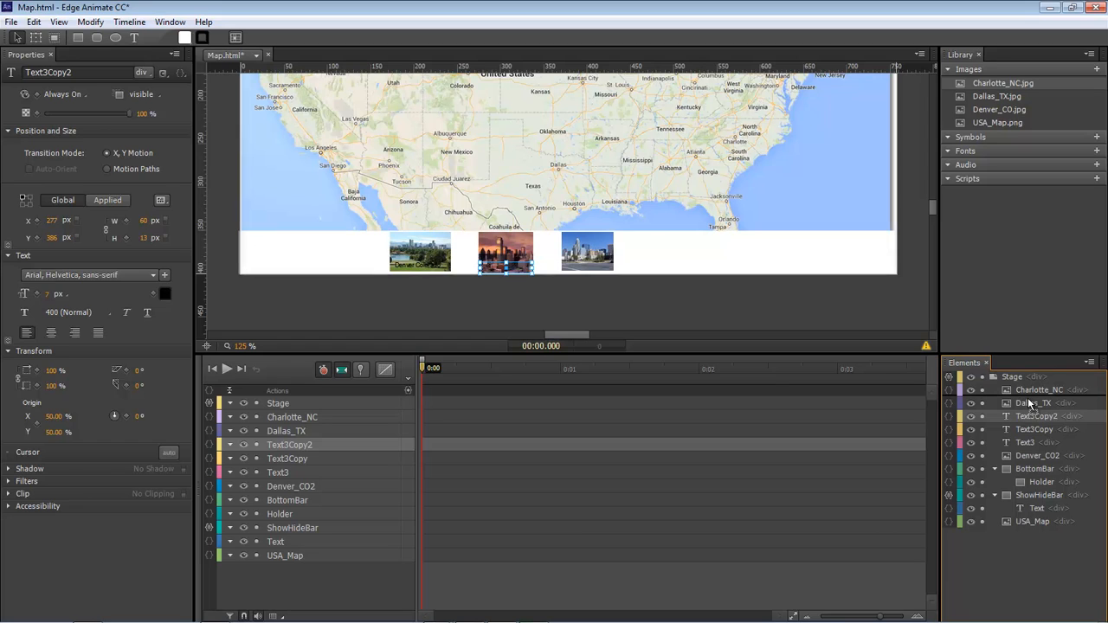
drag(1030, 405, 1031, 405)
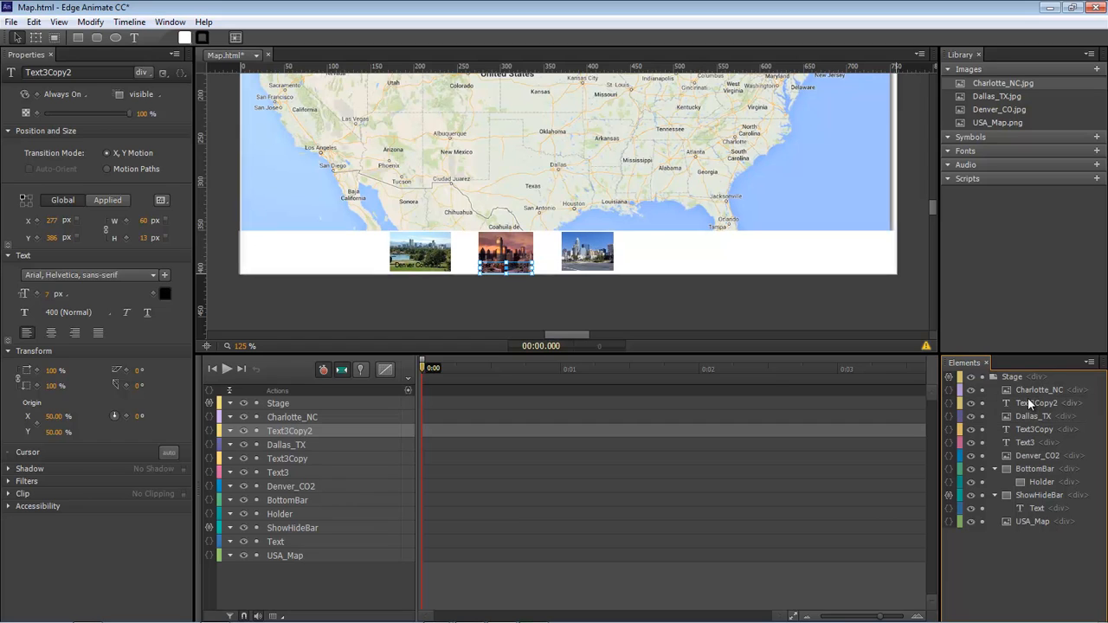
Step: Change the text of the label over the Dallas thumbnail to "Dallas Texas"
double_click(501, 266)
key(BackSpace)
text(Dallas Texas)
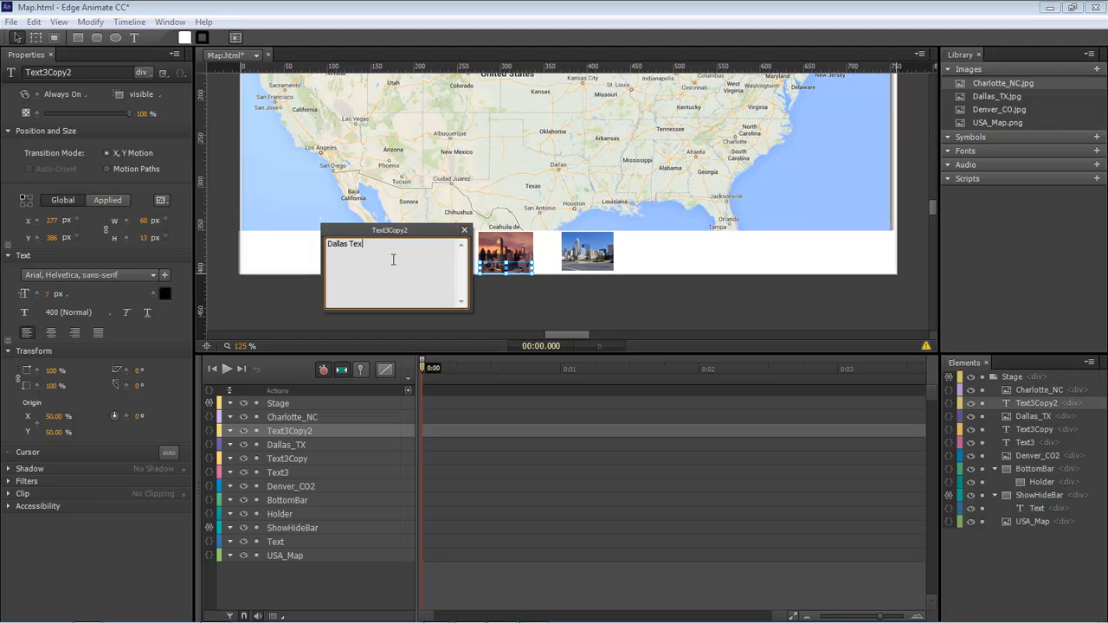
click(464, 231)
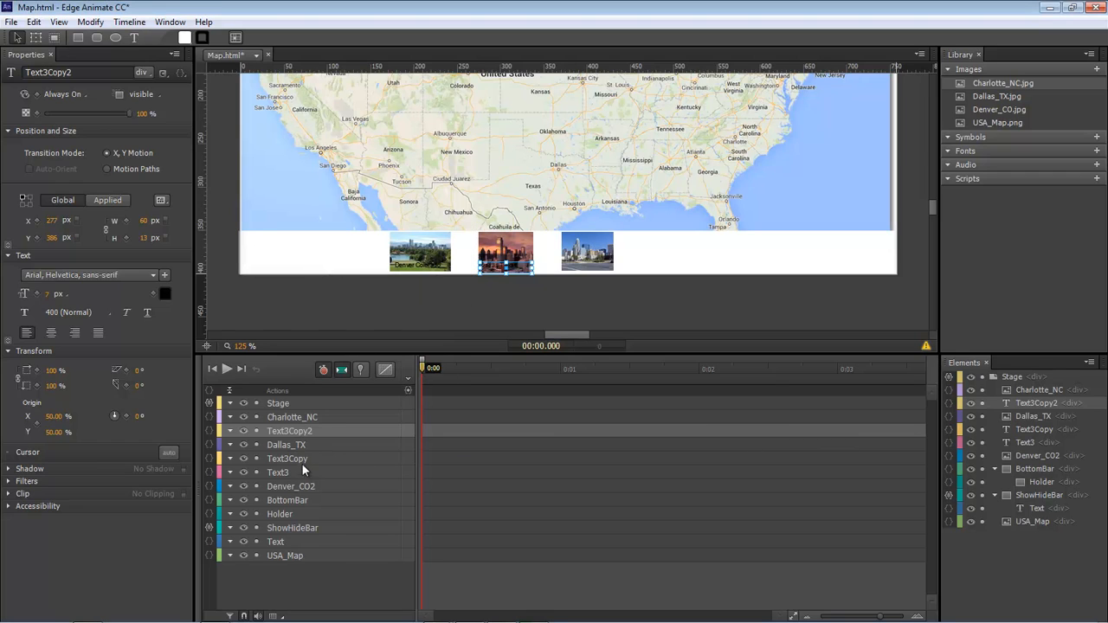
Step: Move Text3Copy onto the Charlotte thumbnail at X 372 and stack it above Charlotte_NC
click(1032, 429)
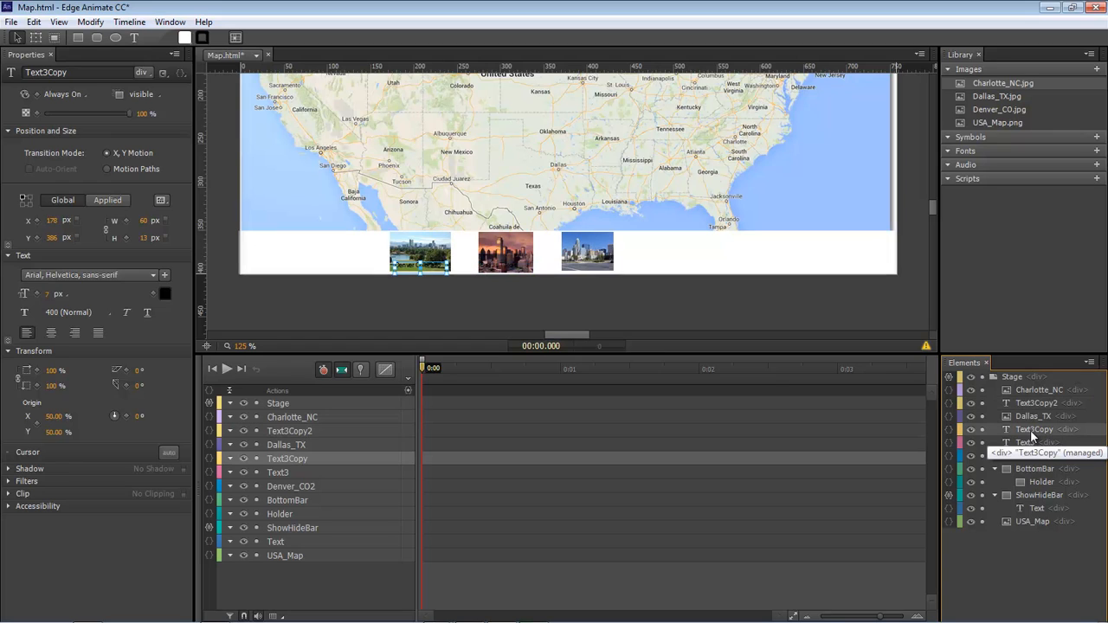
drag(50, 221, 186, 220)
drag(1035, 431, 1034, 391)
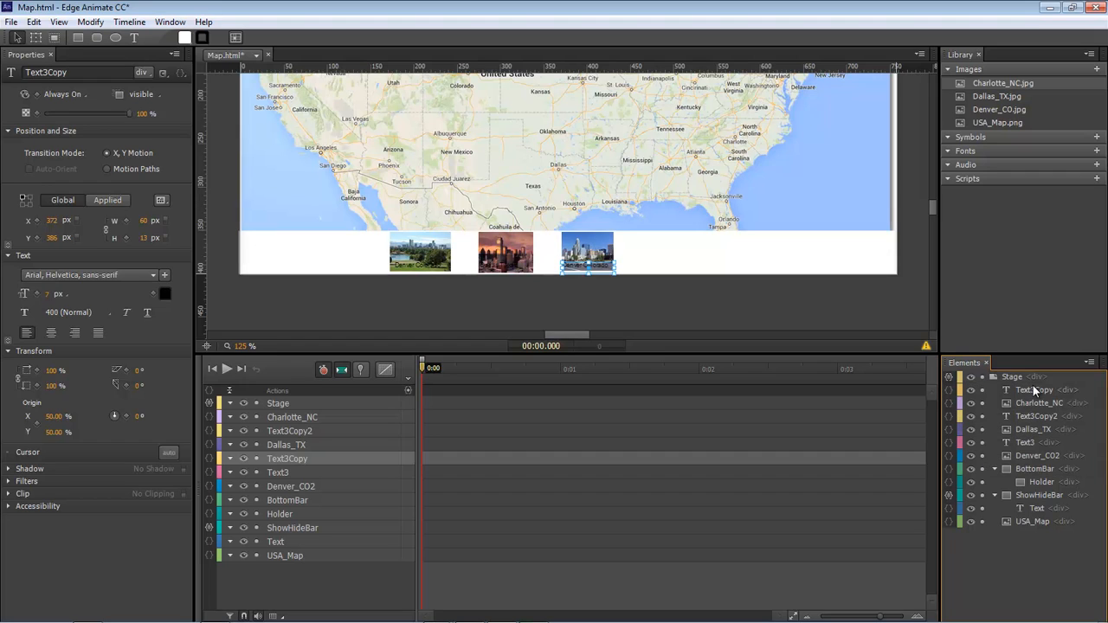
Step: Change the text of the label over the Charlotte thumbnail to "Charlotte N.C."
double_click(579, 267)
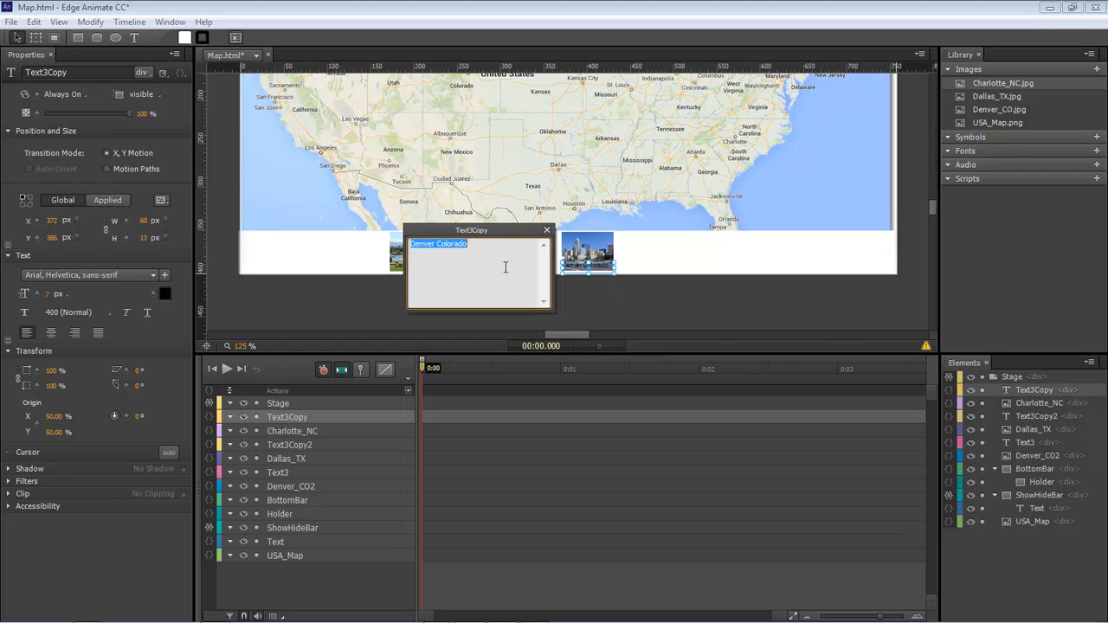
text(Charlot)
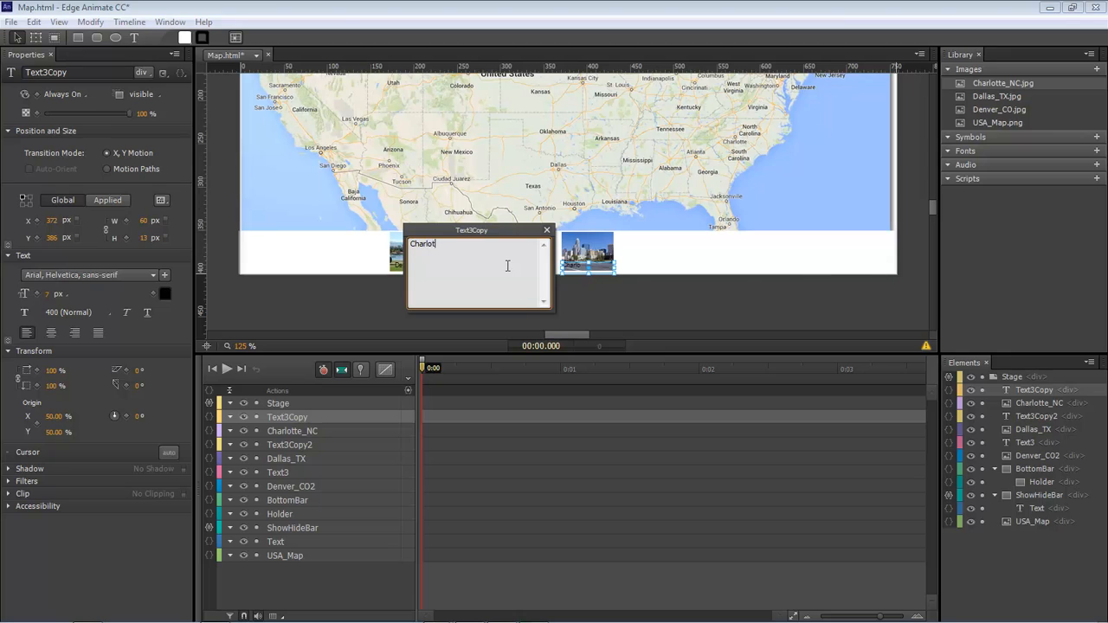
text(te N.C.)
click(611, 308)
Step: Set the Charlotte label's text color to a very light off-white
click(582, 266)
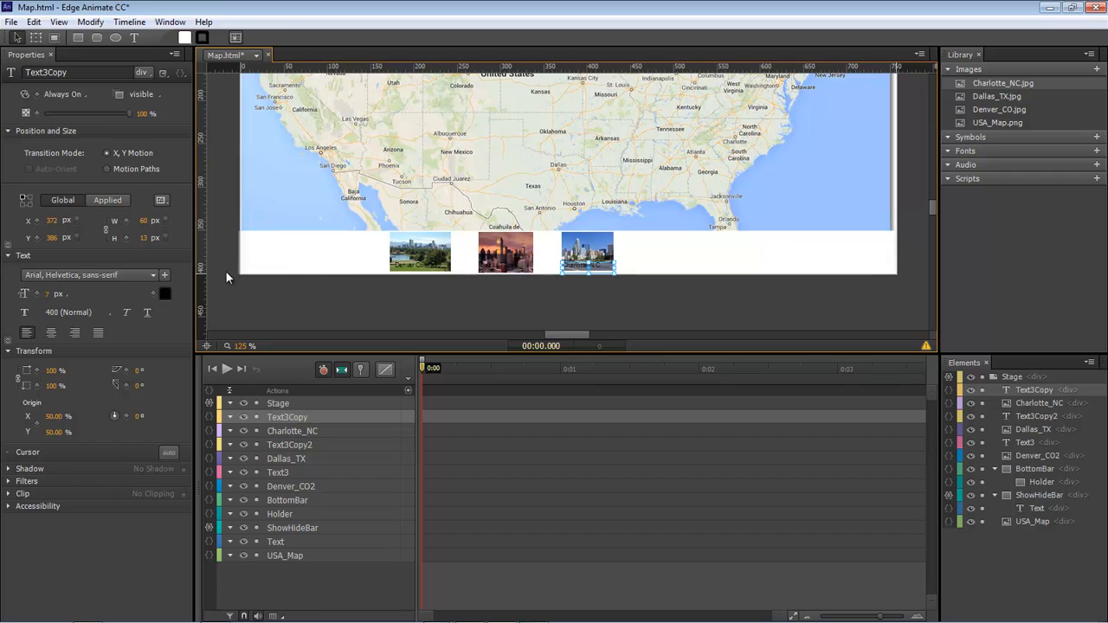
click(163, 295)
click(68, 369)
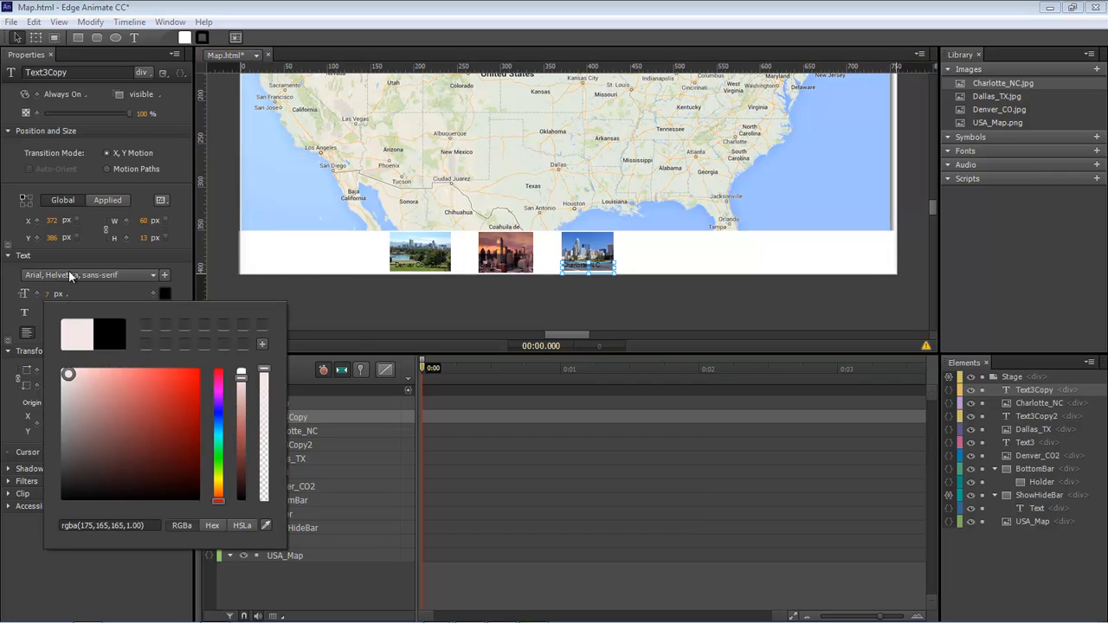
click(502, 264)
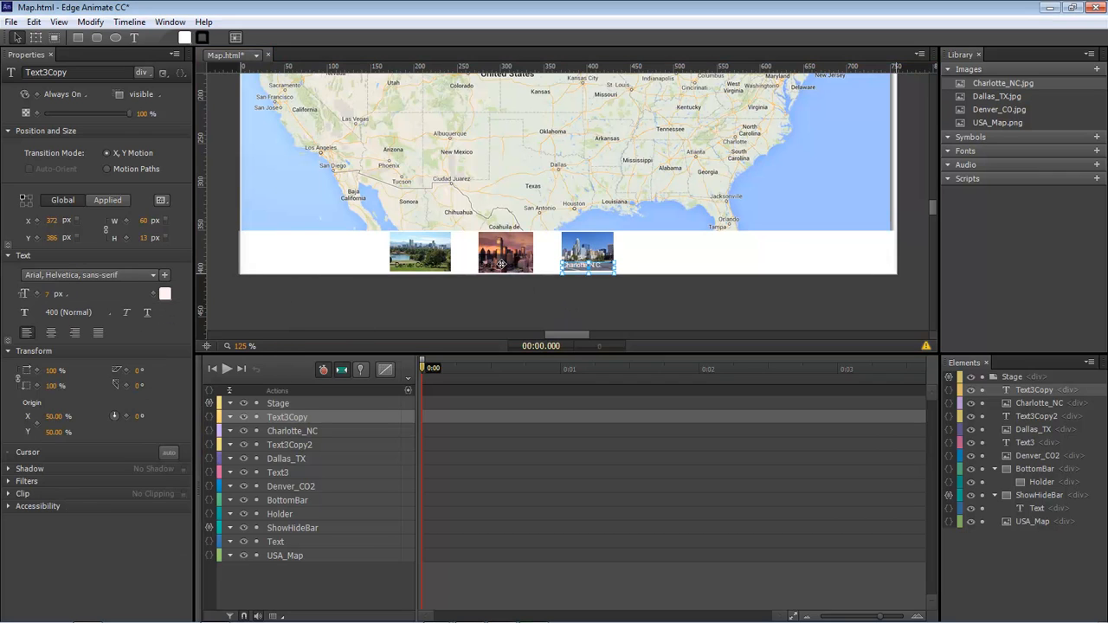
Step: Set the Dallas label's text color to white
click(502, 264)
click(165, 294)
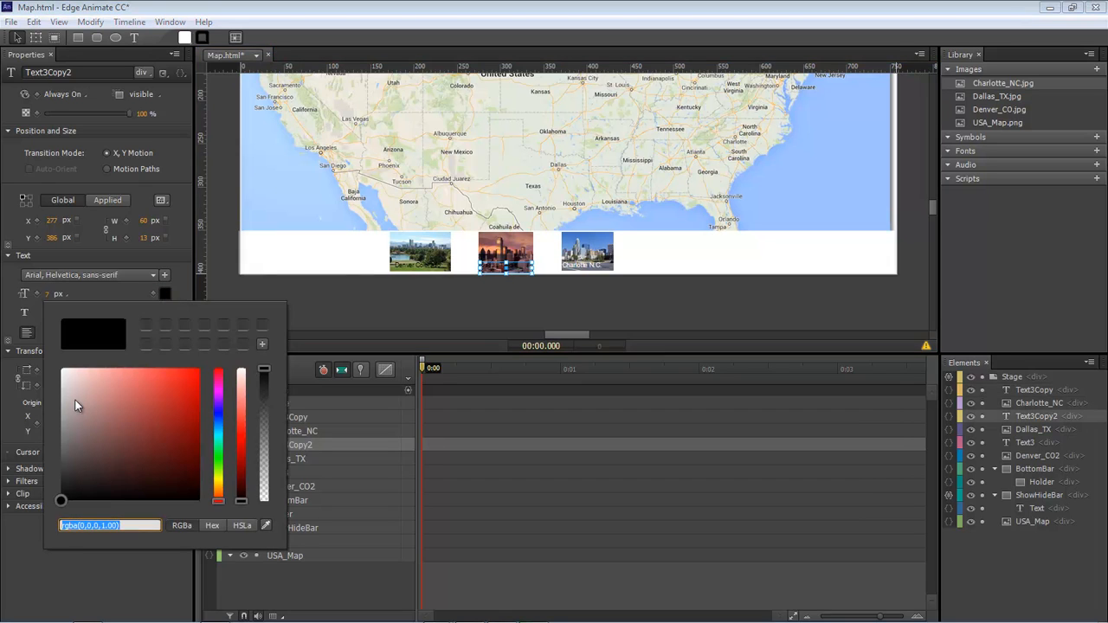
drag(78, 405, 69, 309)
click(418, 265)
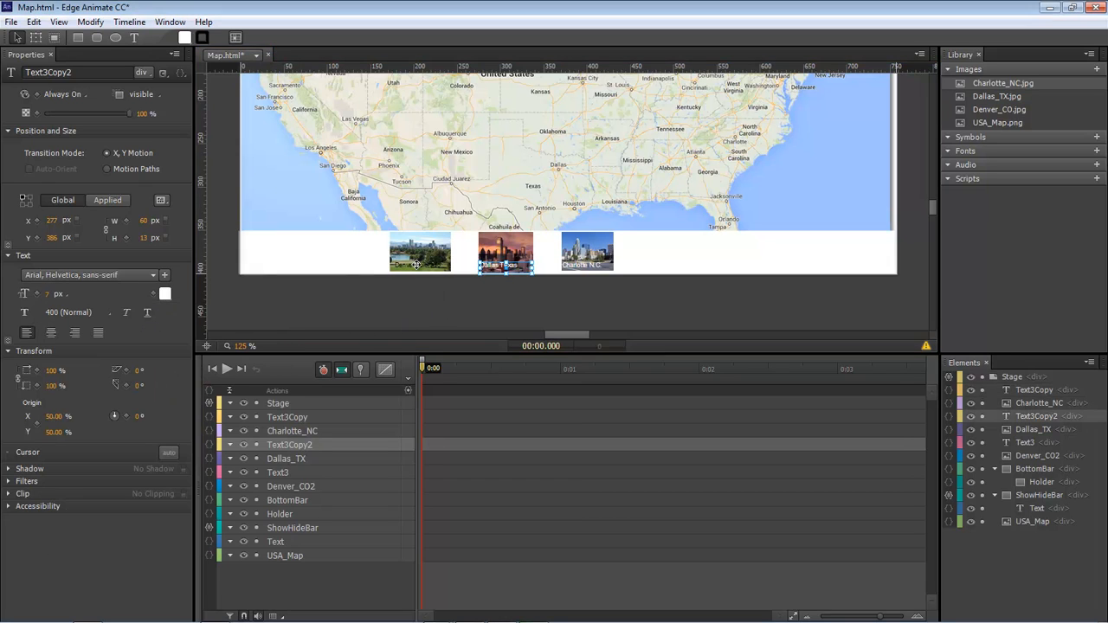
Step: Set the Denver label's text color to white
click(417, 265)
click(164, 294)
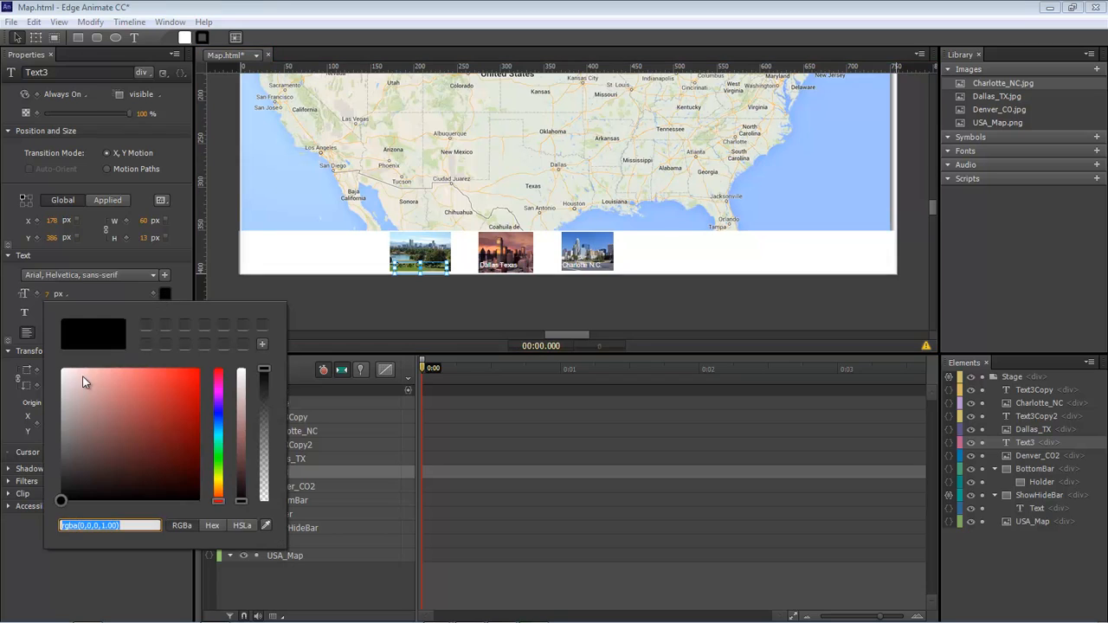
drag(82, 375, 66, 342)
click(608, 301)
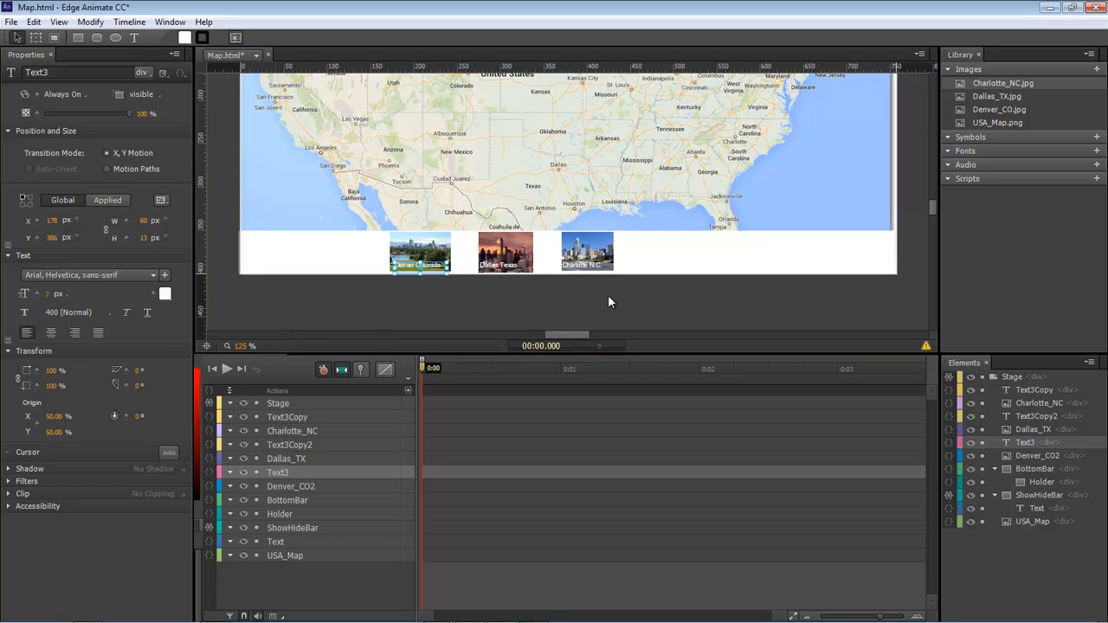
Step: Deselect the label, preview the map composition in the browser, and return to the editor
click(606, 297)
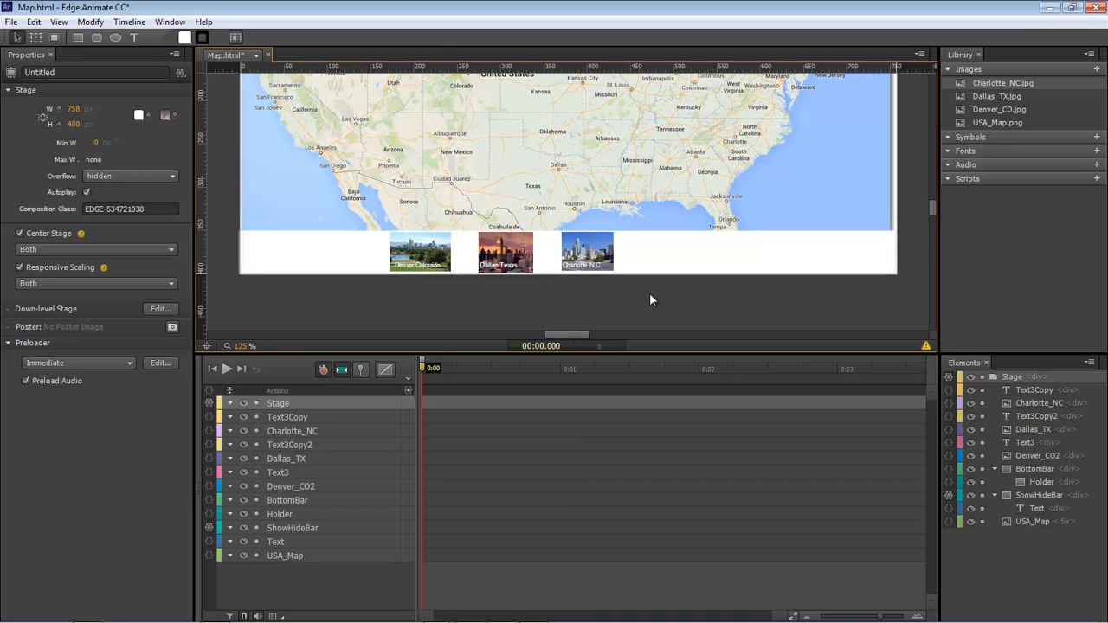
key(ctrl+Return)
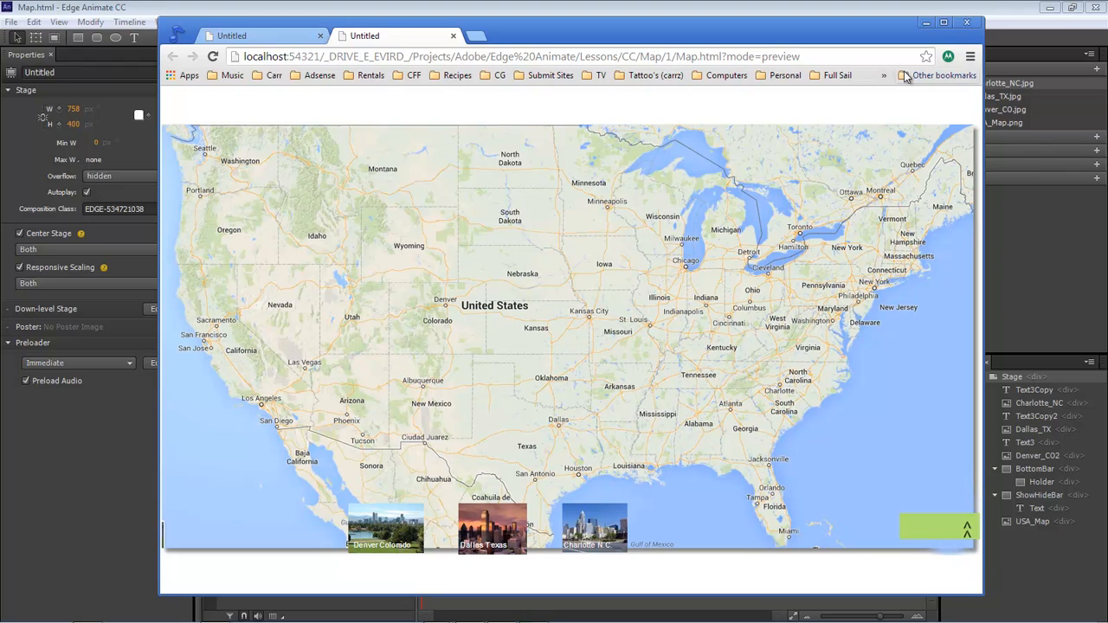
click(926, 24)
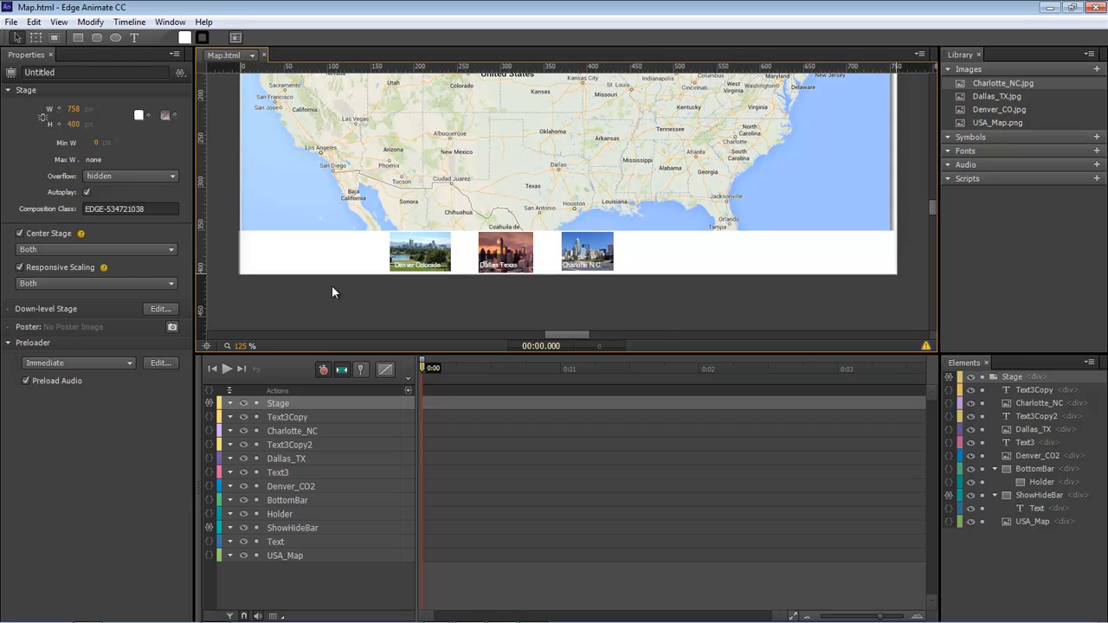
Step: Nest the Denver, Dallas and Charlotte thumbnails with their text labels inside the Holder element
click(1038, 391)
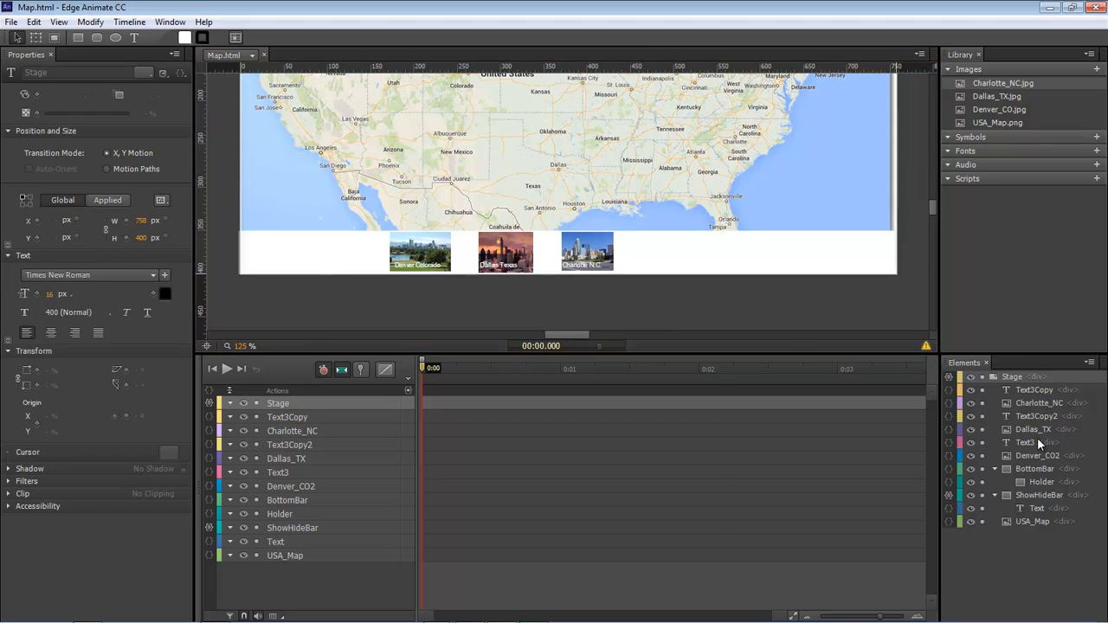
shift+click(1031, 451)
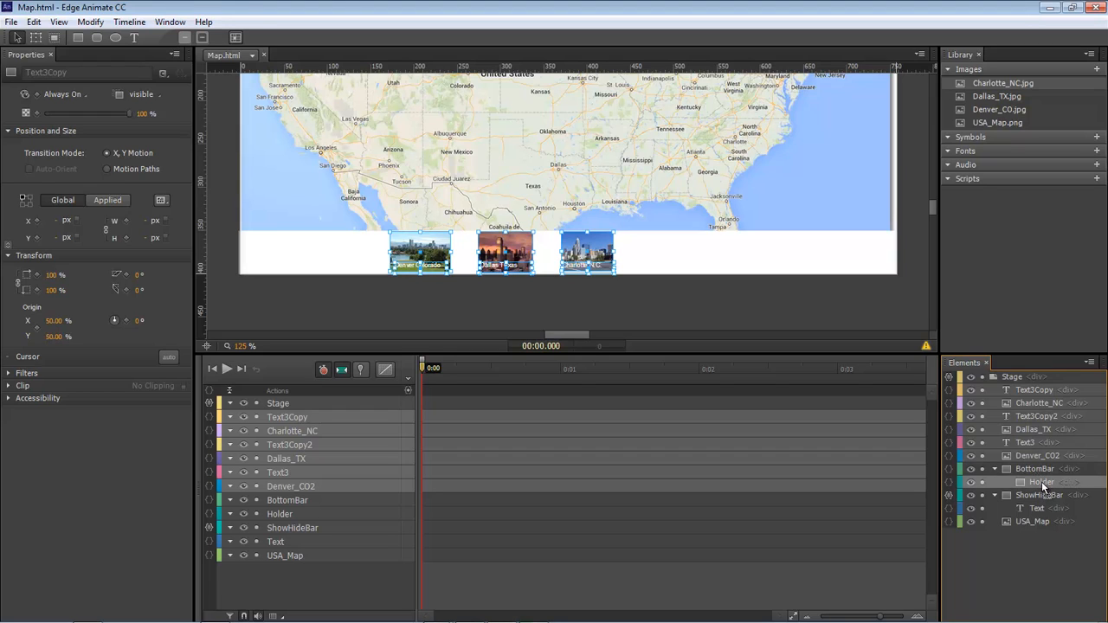
drag(1042, 481, 1041, 481)
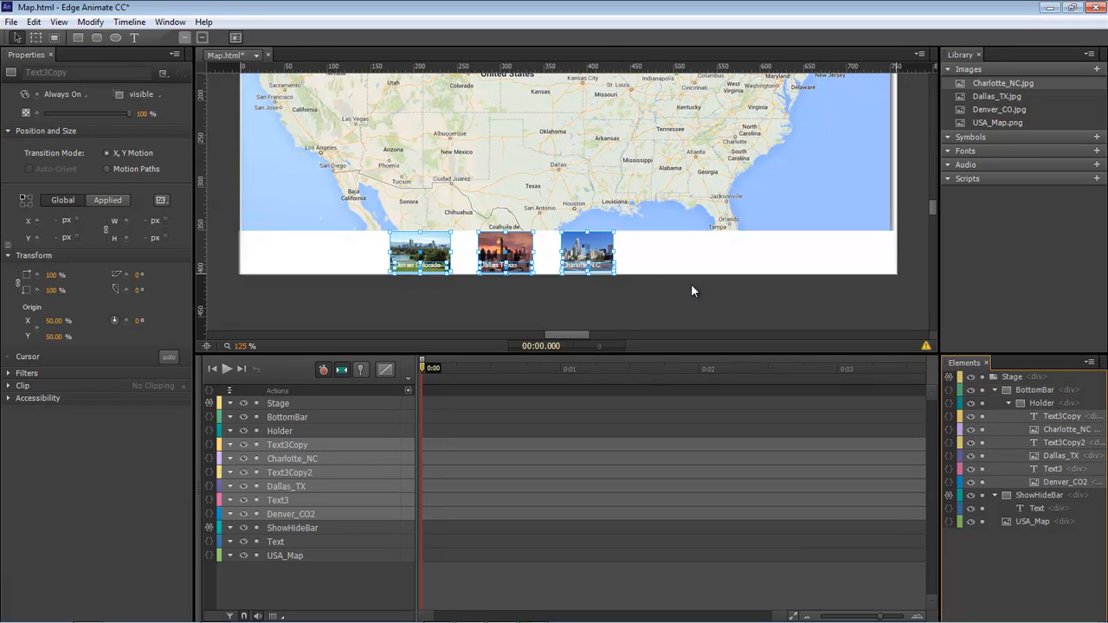
Step: Preview the composition in the browser, toggle the bottom bar open and closed to check its thumbnails, and return to the editor
key(ctrl+Return)
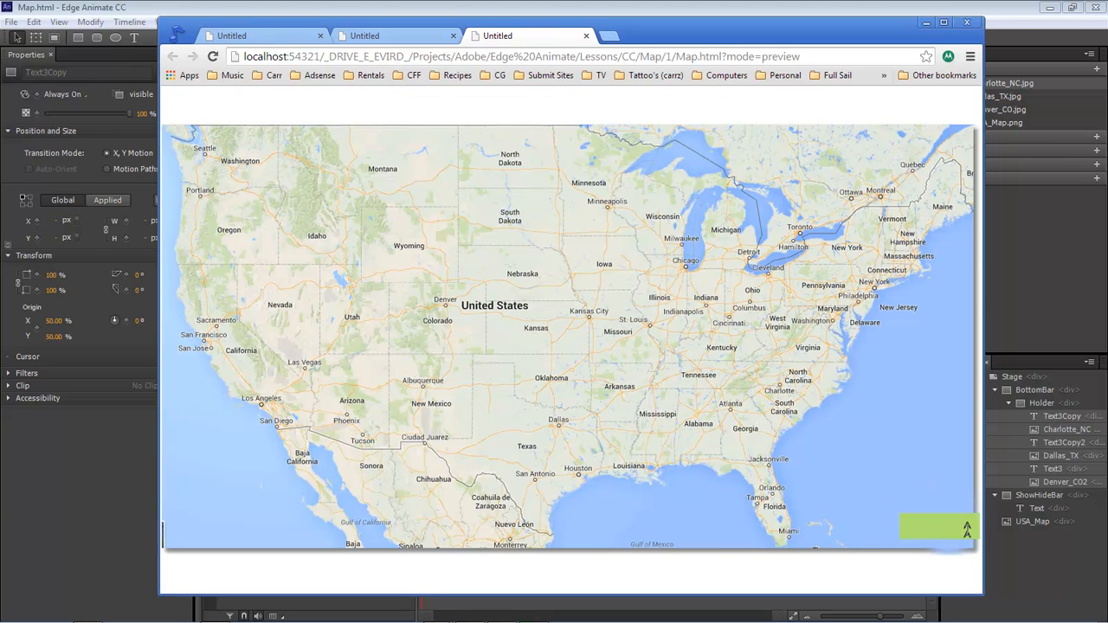
click(965, 530)
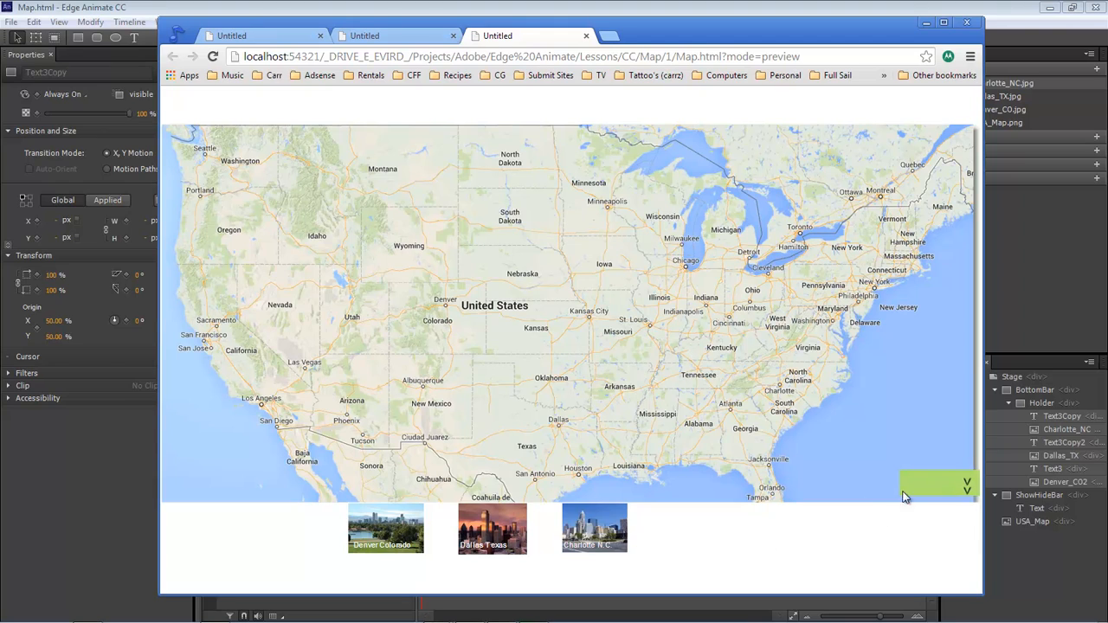
click(966, 483)
click(966, 527)
click(966, 483)
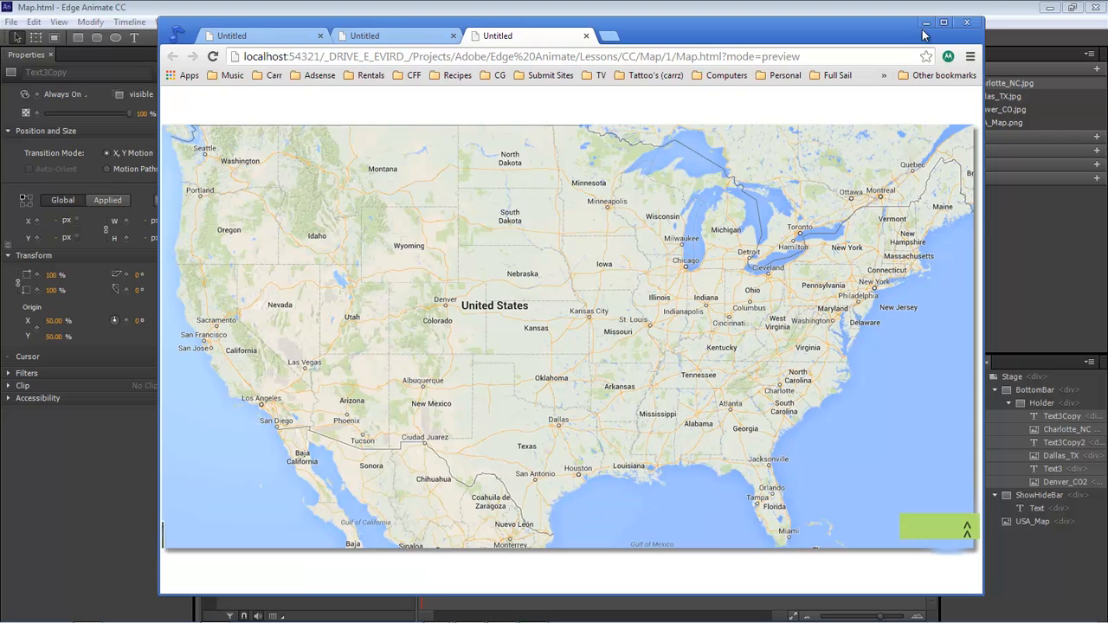
click(926, 23)
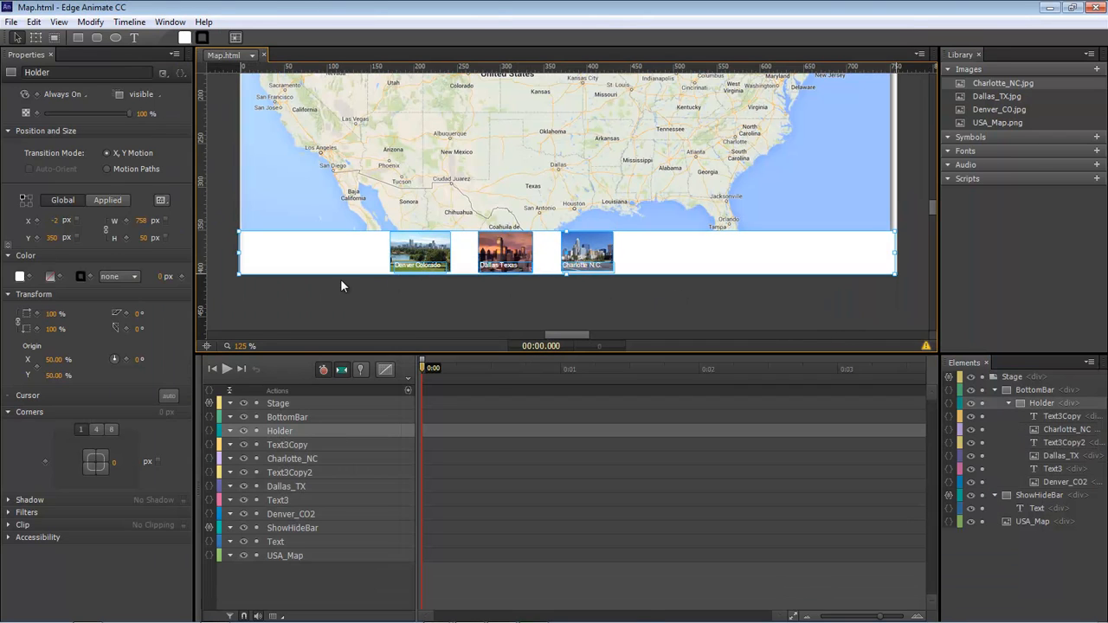
Step: Draw a thin rectangle about 69 by 11 px along the upper edge of the Denver thumbnail
click(78, 38)
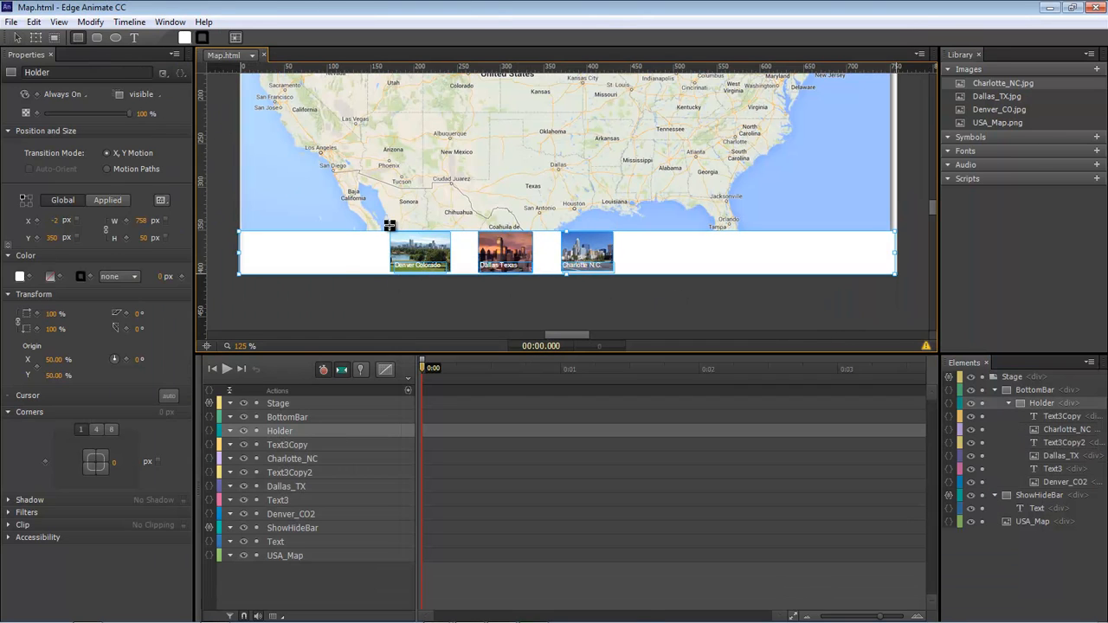
drag(390, 226, 451, 232)
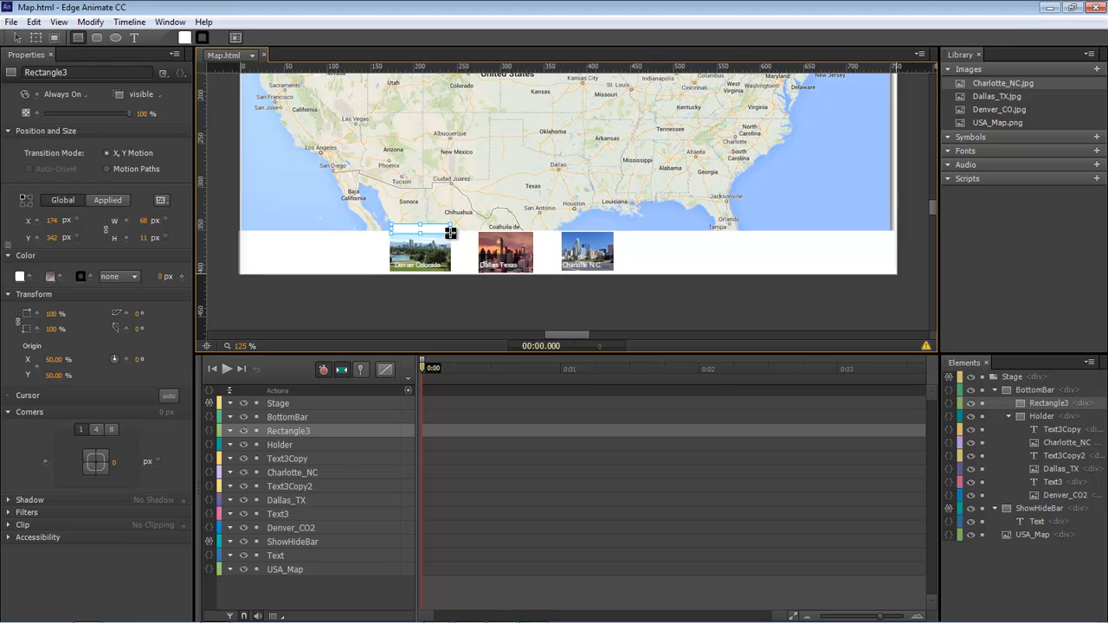
key(v)
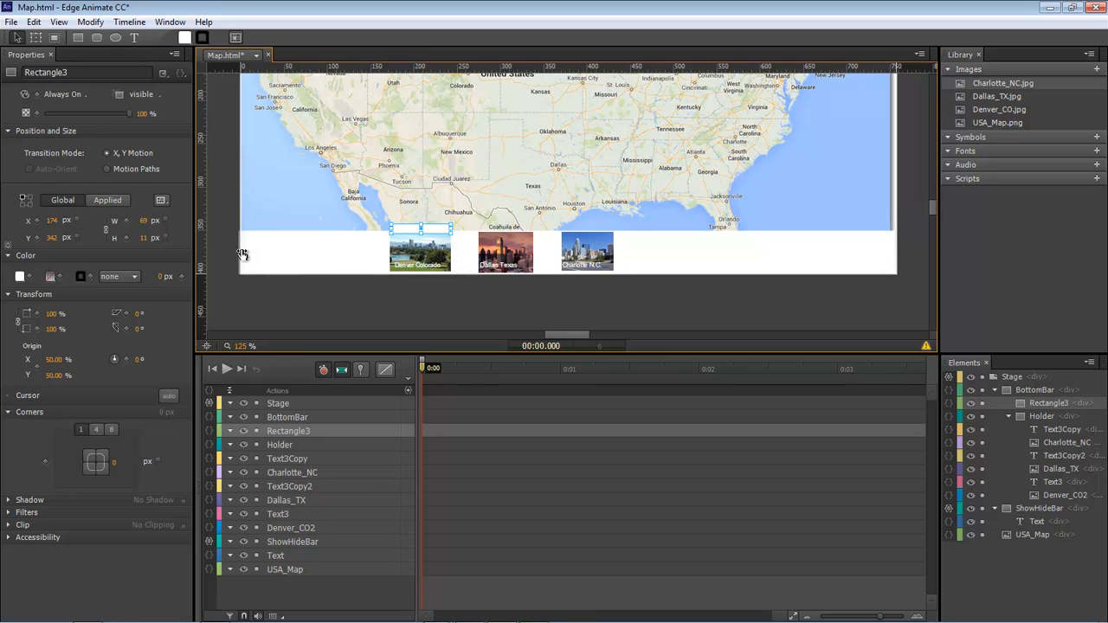
Step: Set the new rectangle's fill to dark gray, rgba(75,74,74,1.00)
click(20, 277)
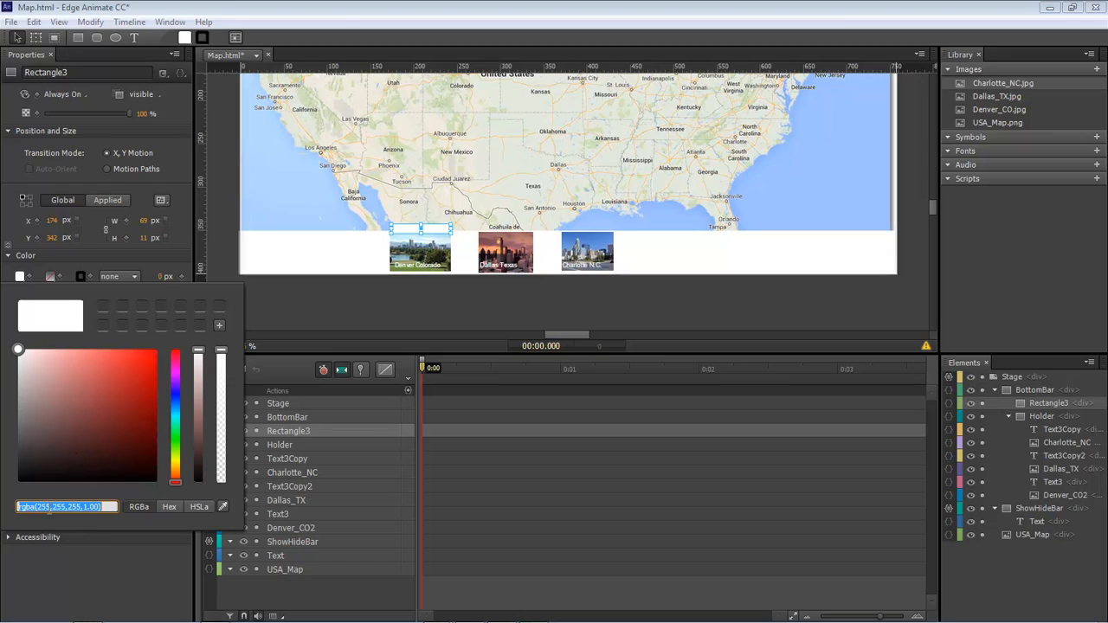
drag(36, 508, 91, 503)
text(75)
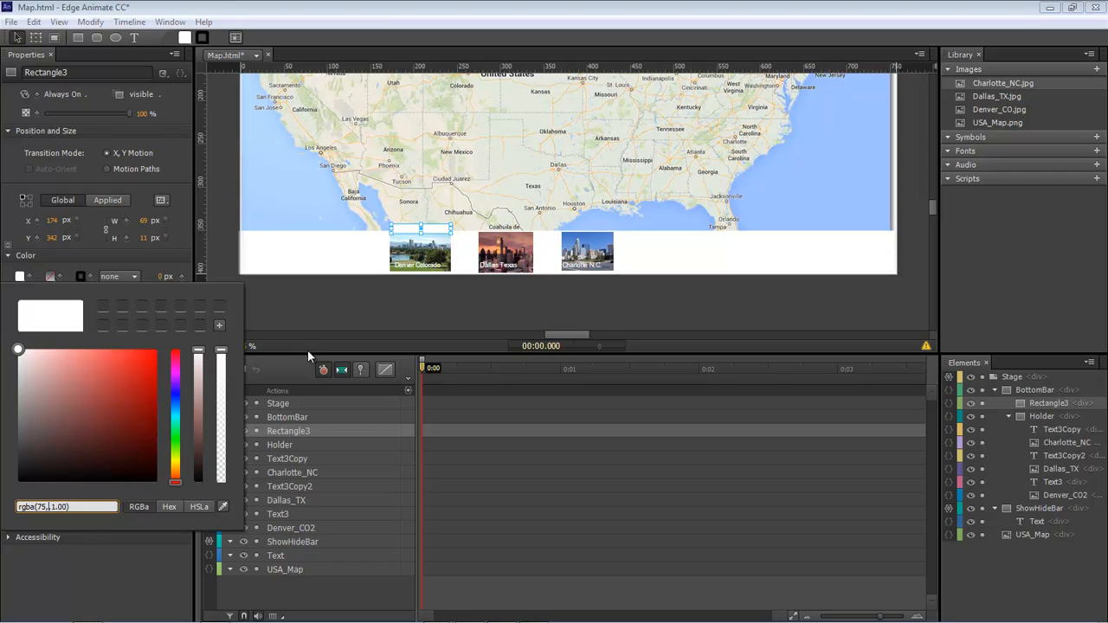
text(,74,74,)
click(321, 305)
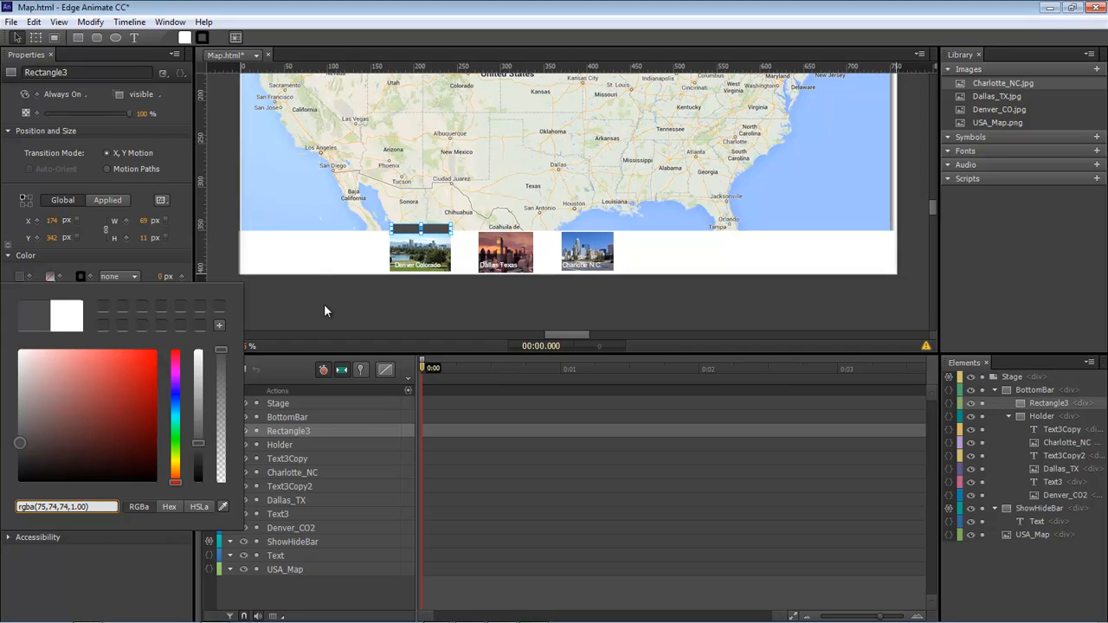
Step: Set the rectangle's opacity to 68% and extend its left edge to align with the Denver thumbnail, making it 70 px wide
click(142, 113)
text(60)
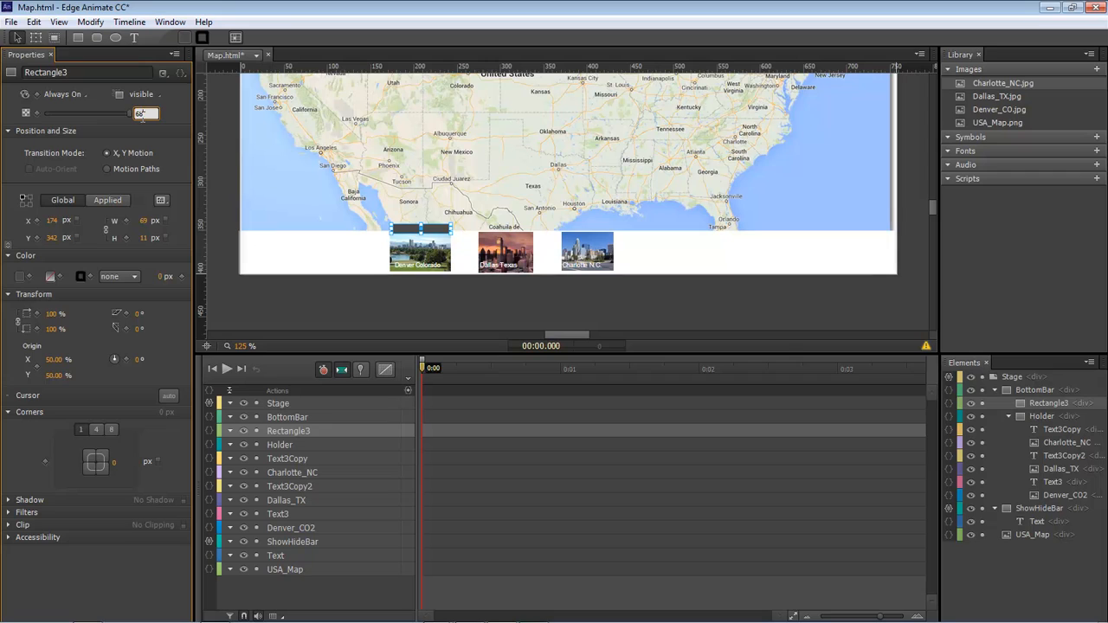
key(Return)
click(455, 282)
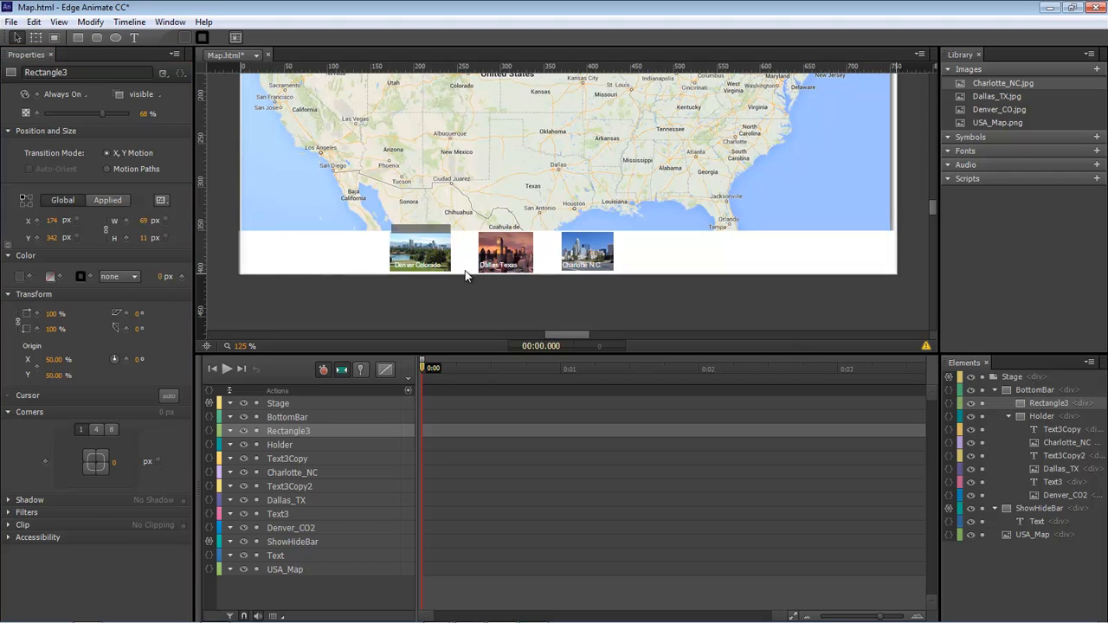
click(433, 229)
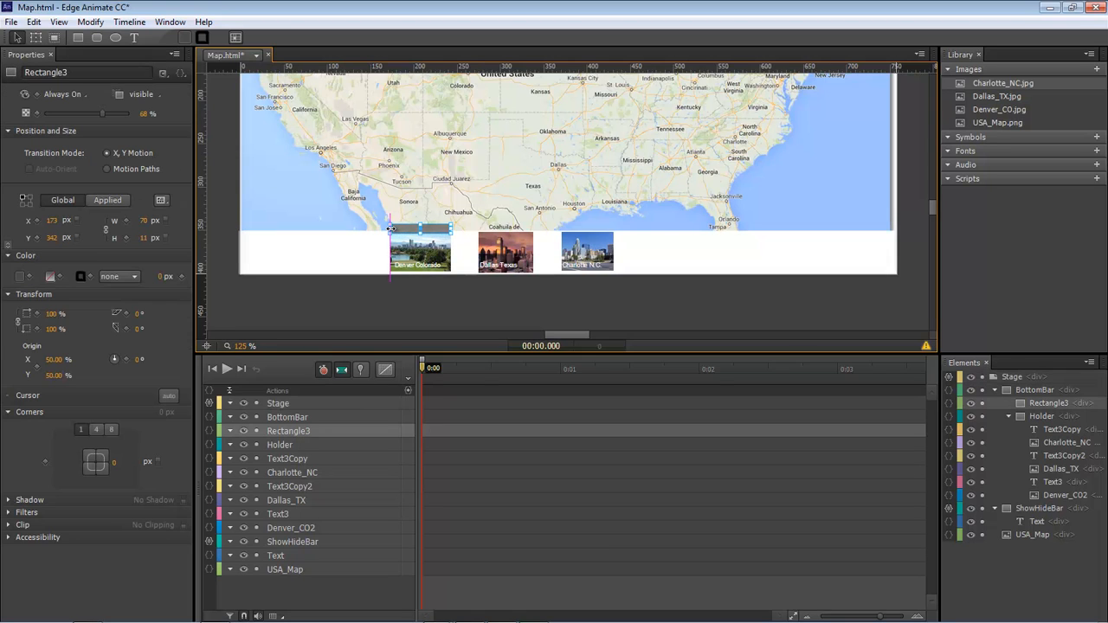
click(444, 300)
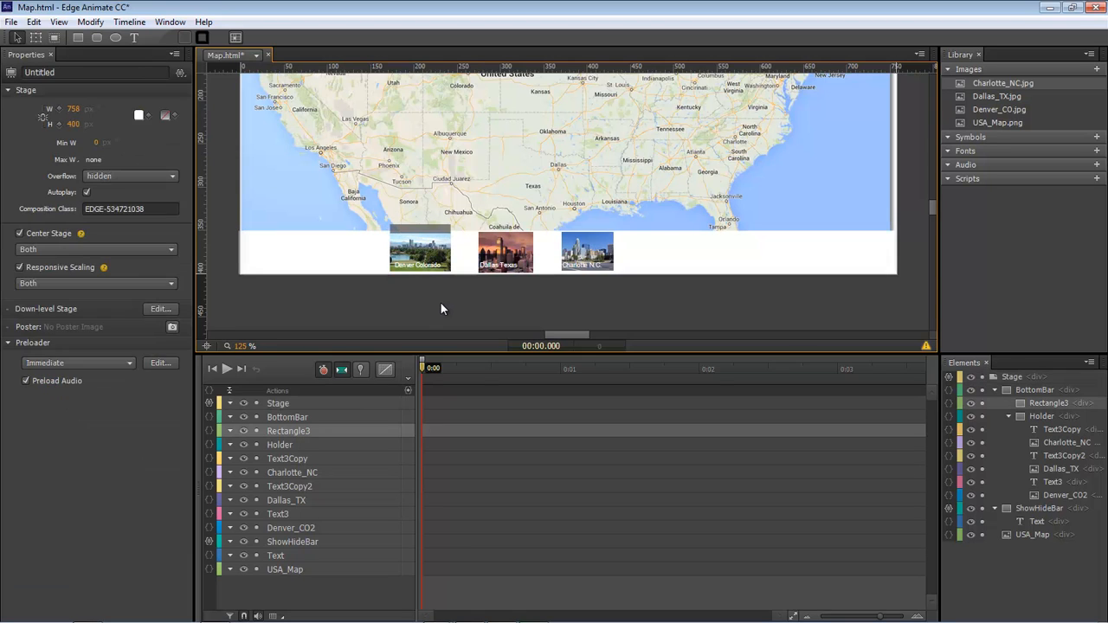
Step: Duplicate the Denver Colorado label and move the copy up onto the gray rectangle, at Y 340 px
click(428, 230)
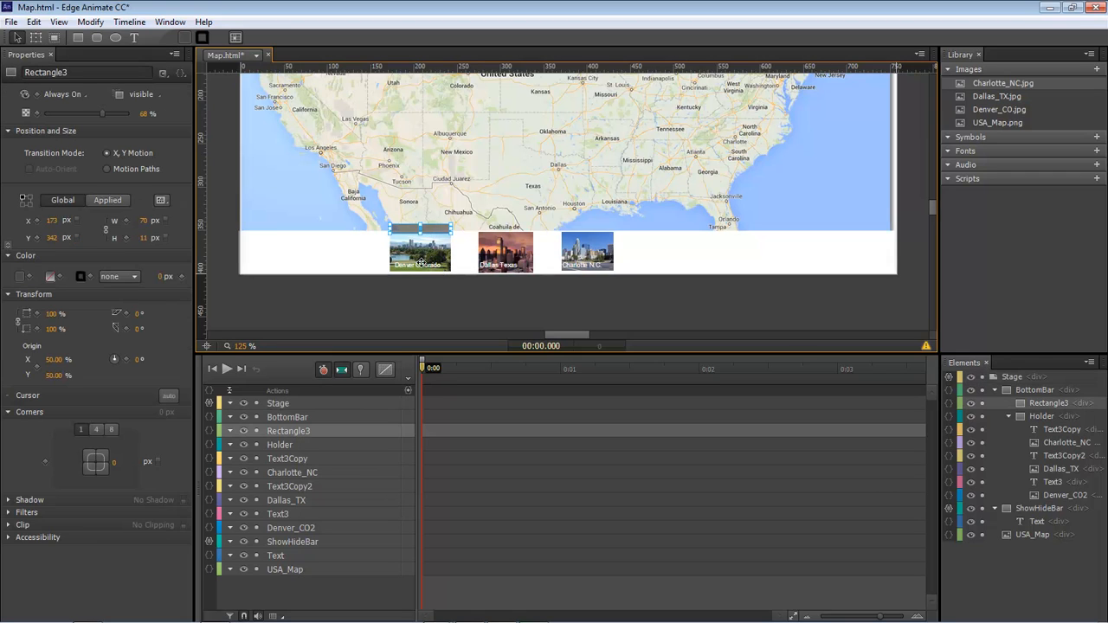
click(419, 265)
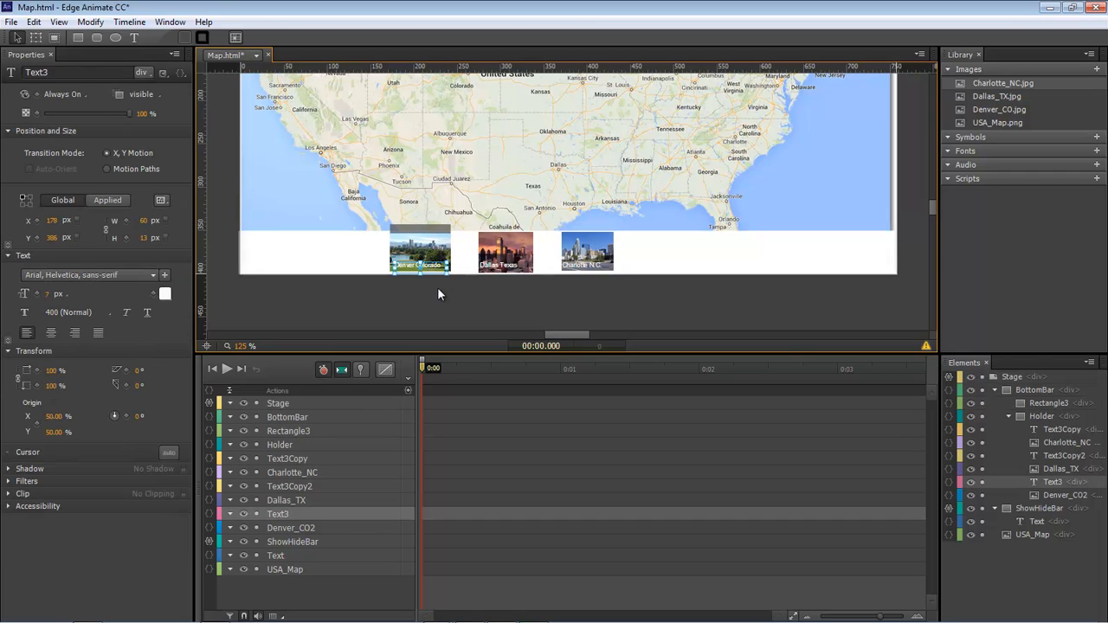
key(ctrl+d)
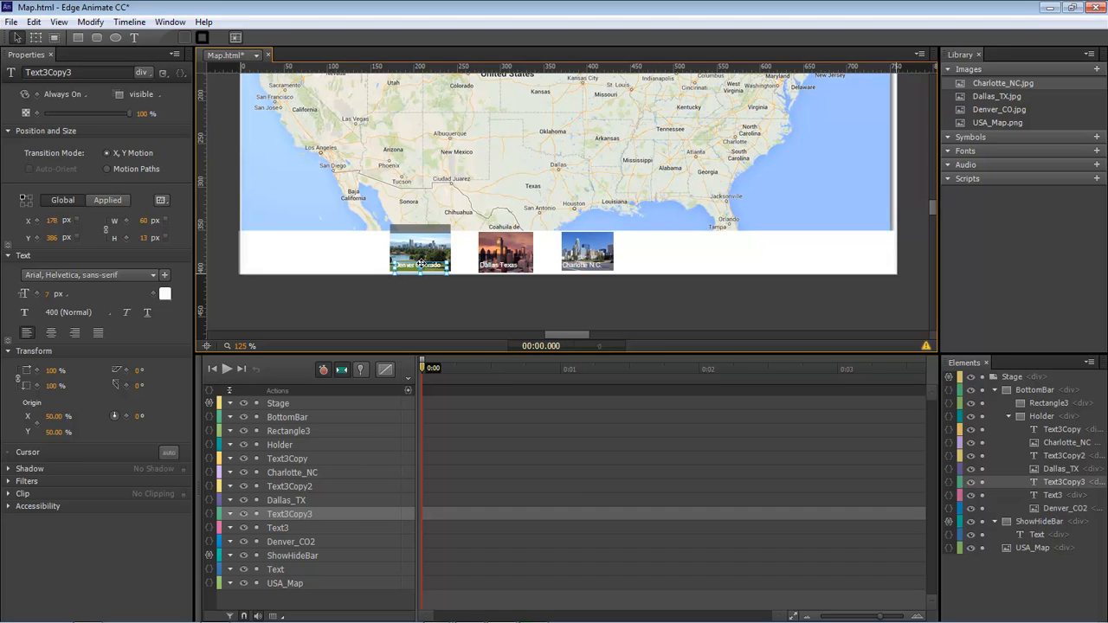
drag(421, 264, 421, 228)
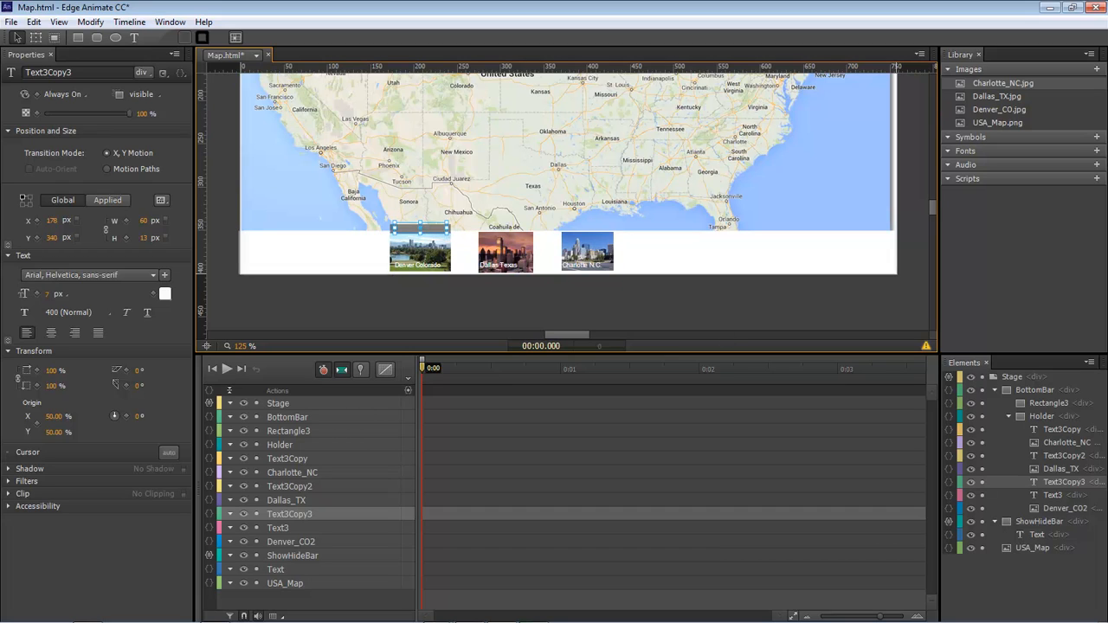
click(1061, 481)
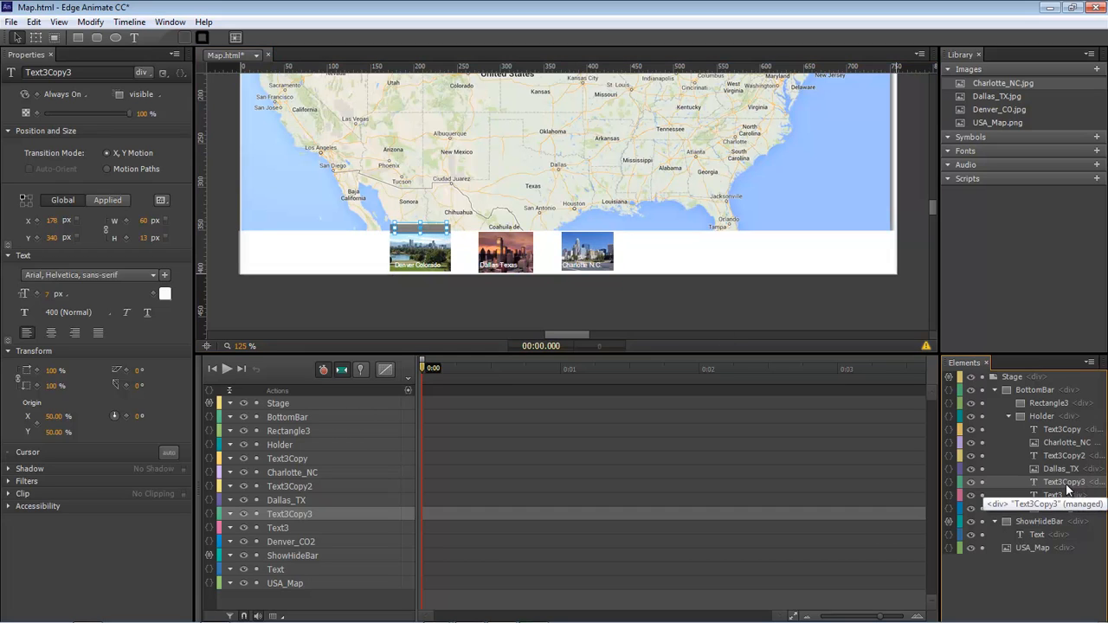
click(1058, 498)
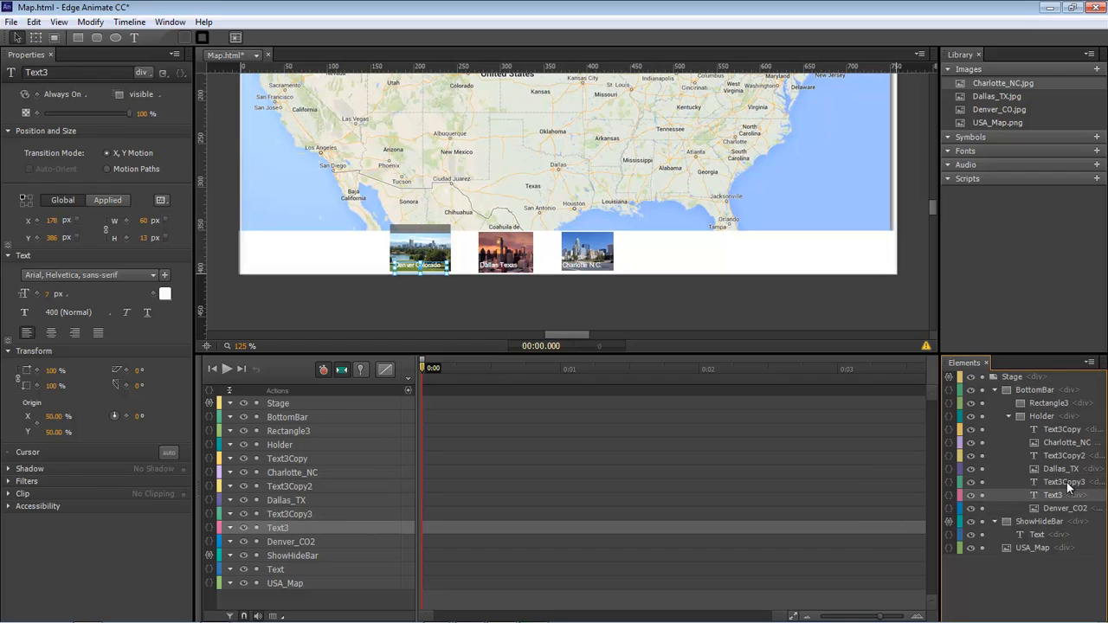
click(1073, 483)
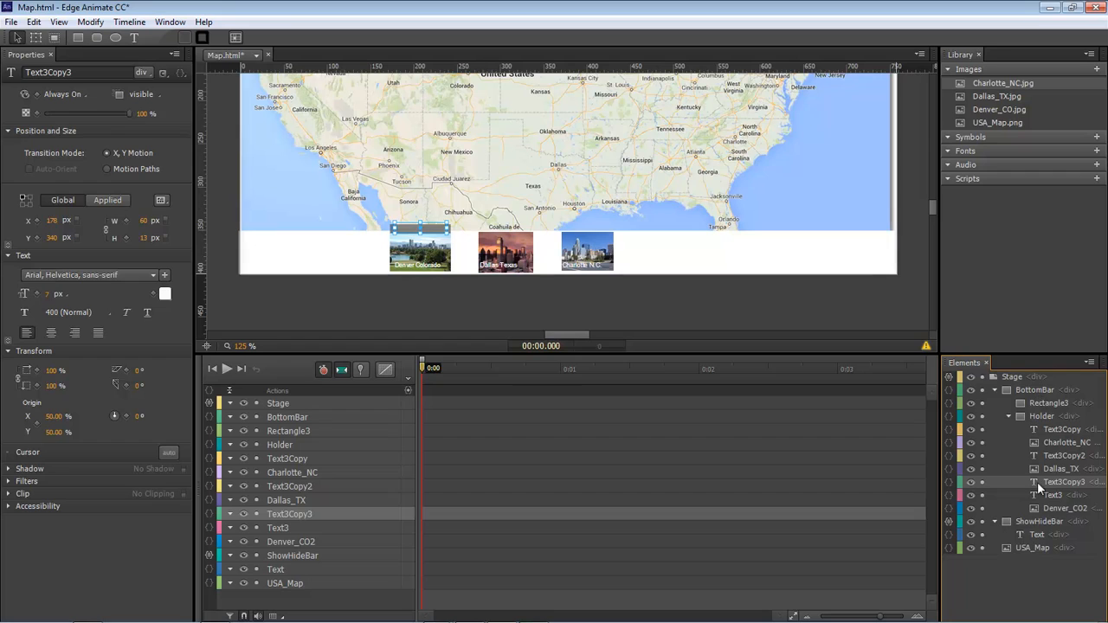
Step: Rename the gray rectangle to Box and nest it inside the Holder element
click(1050, 404)
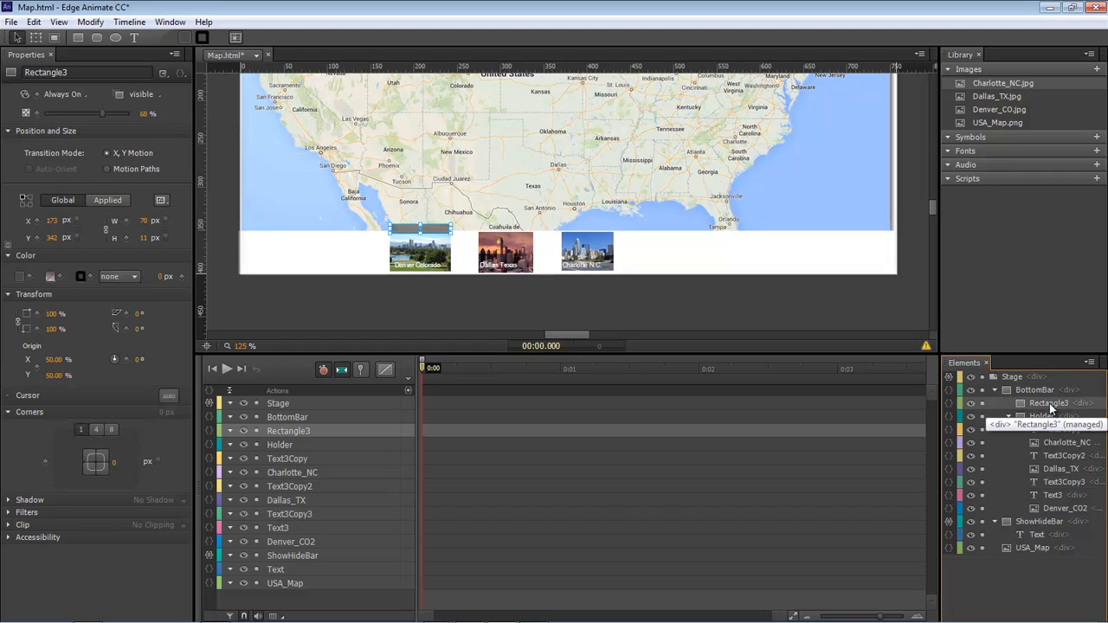
double_click(1051, 403)
text(Bo)
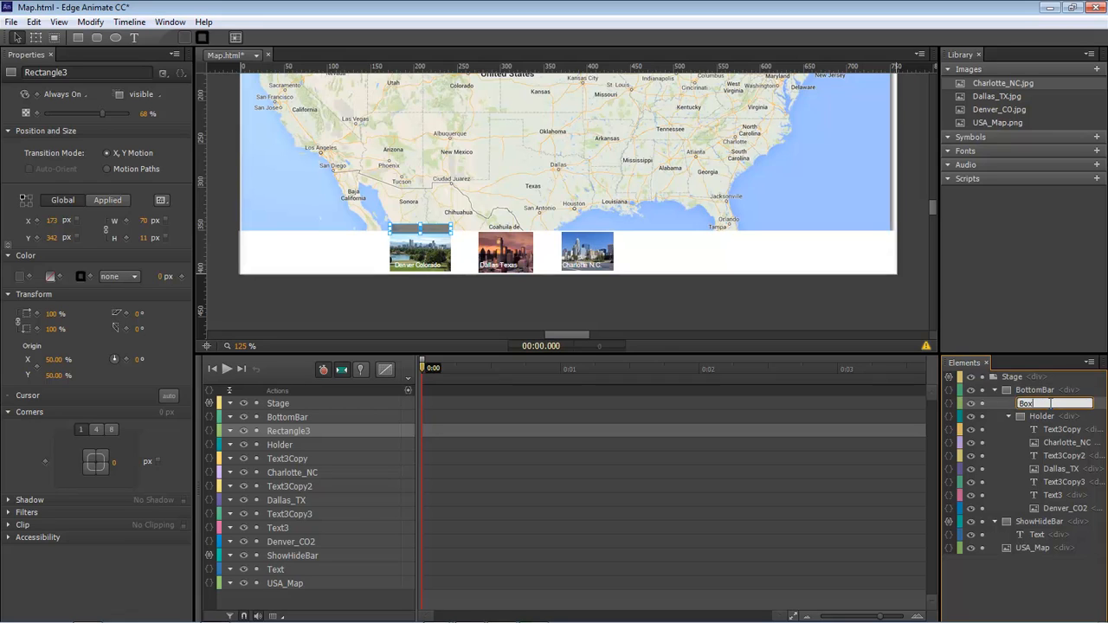
text(x)
key(Return)
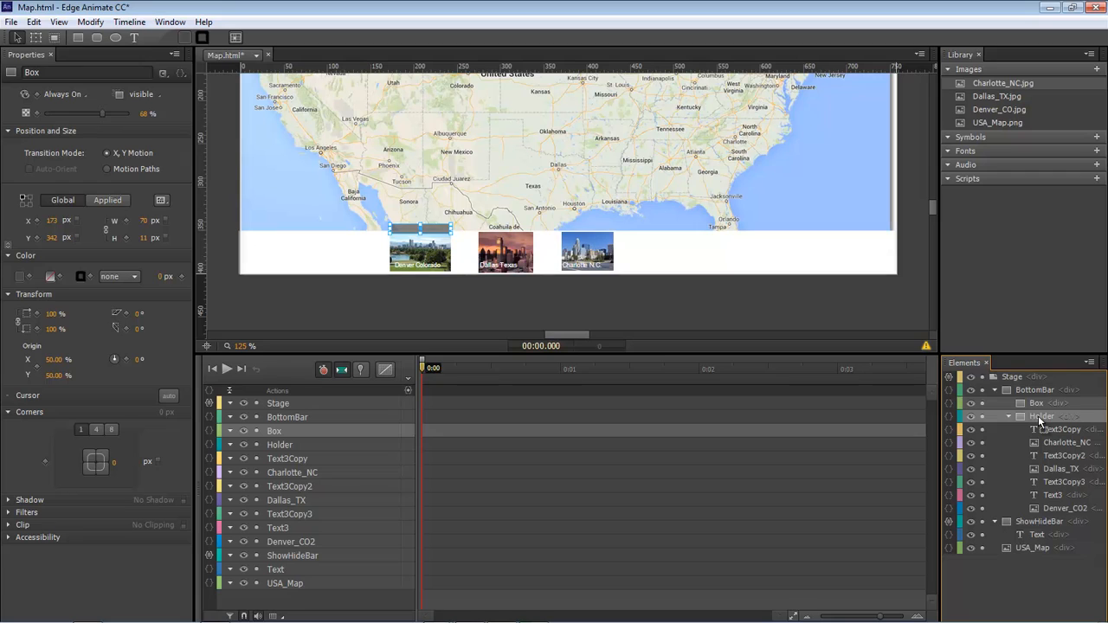
drag(1040, 420, 1038, 415)
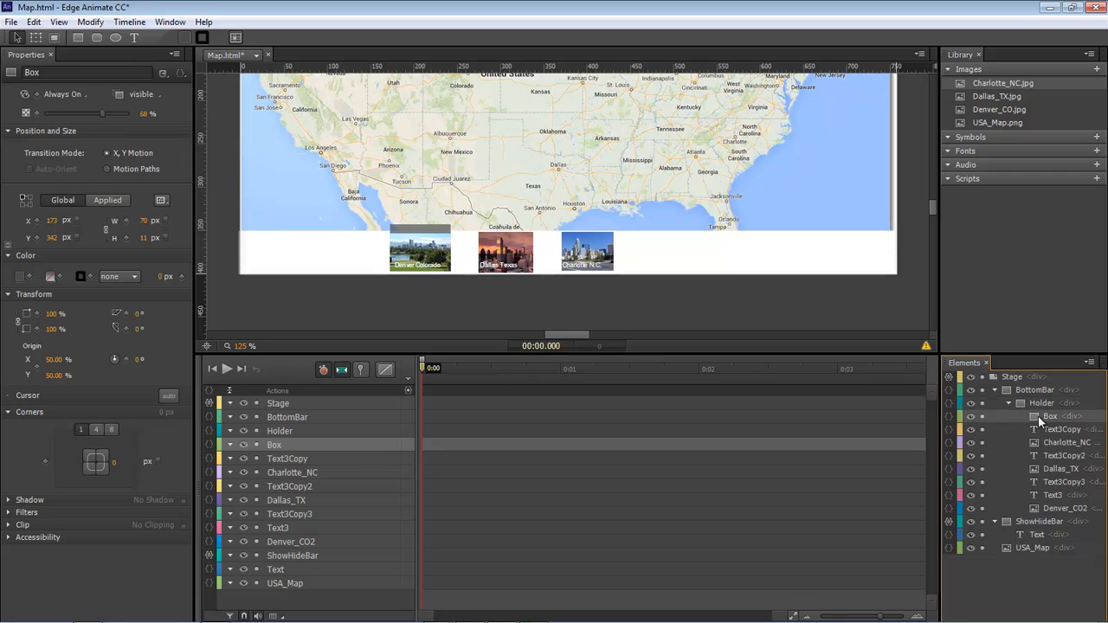
Step: Nest the duplicated Denver label inside Box and nudge it down 4 px to Y 344, leaving nothing selected
click(1059, 483)
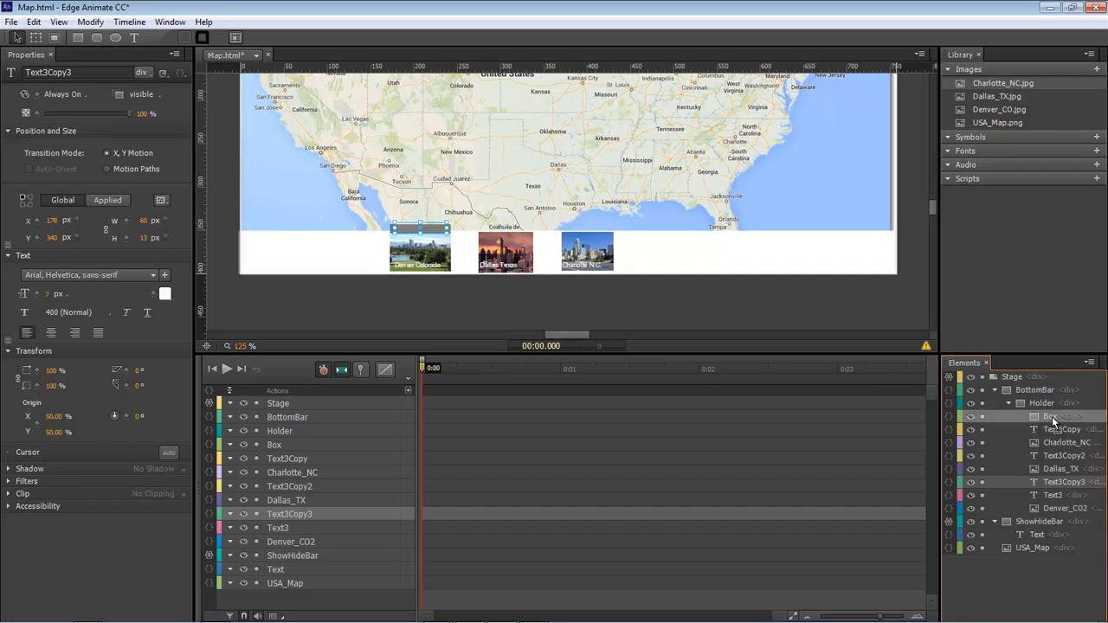
drag(1051, 416, 1051, 416)
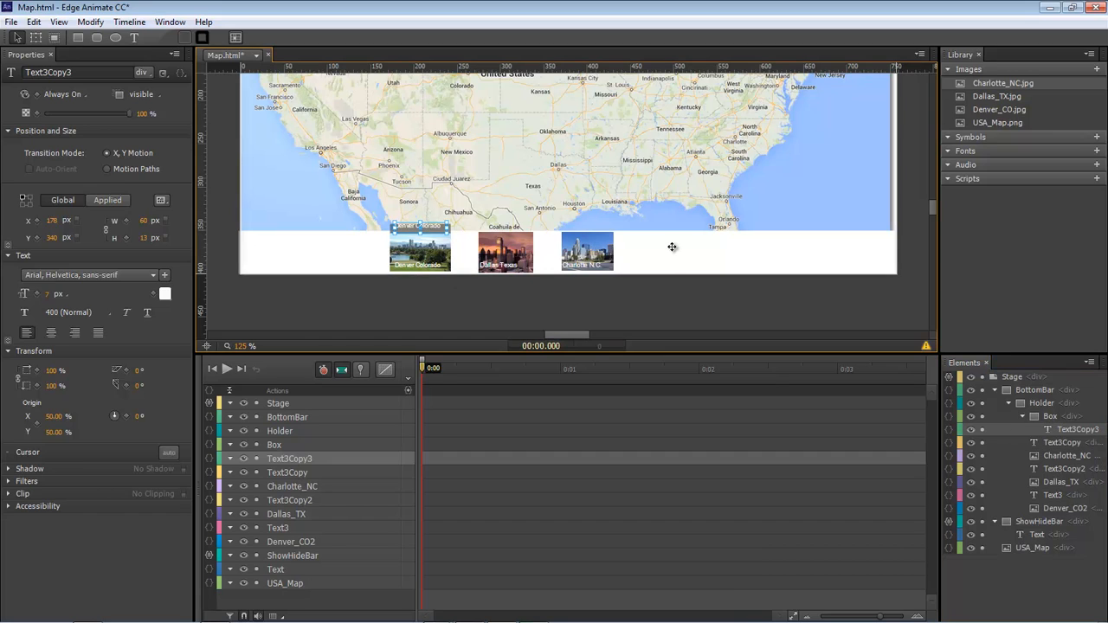
key(Down)
key(Down)
key(Down)
key(Down)
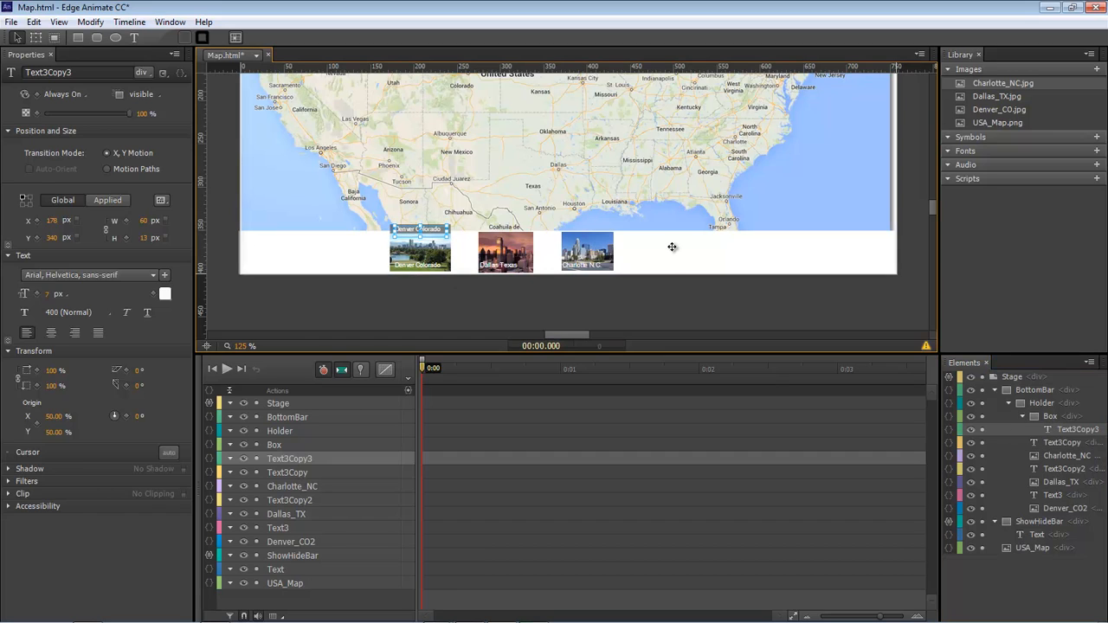
click(683, 250)
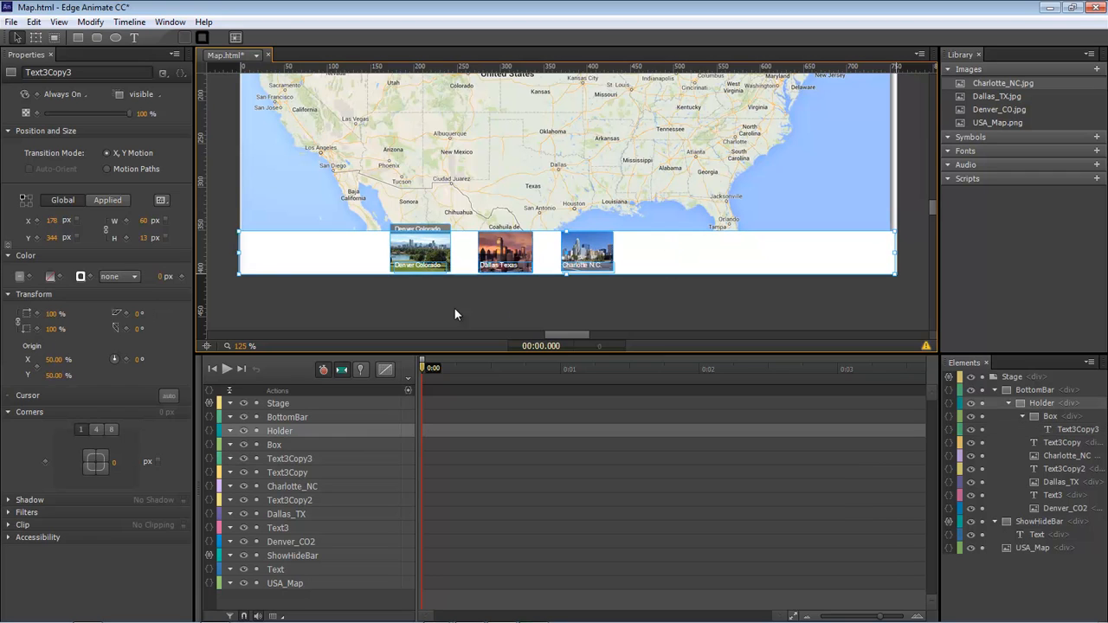
click(435, 299)
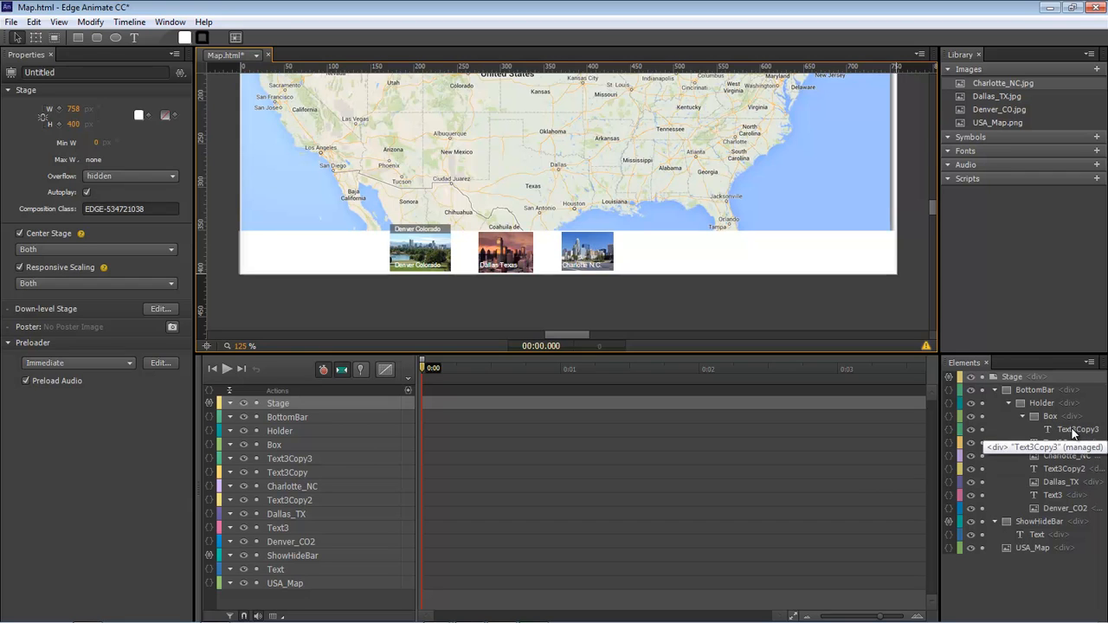
Step: Duplicate Box together with its nested label twice inside the Holder element
click(1022, 417)
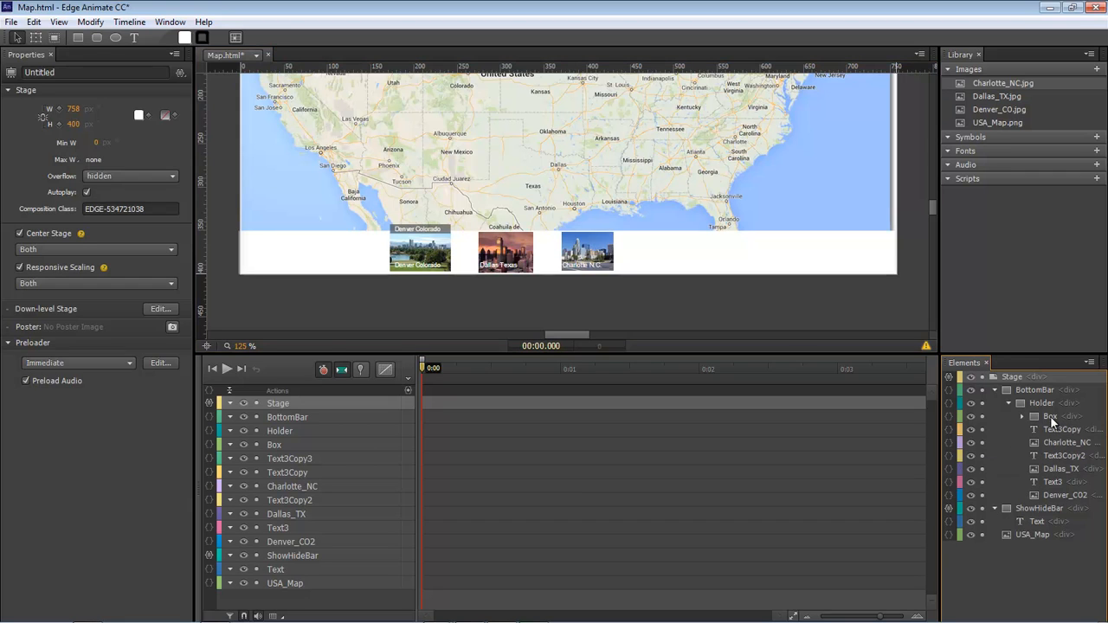
click(1053, 420)
key(ctrl+c)
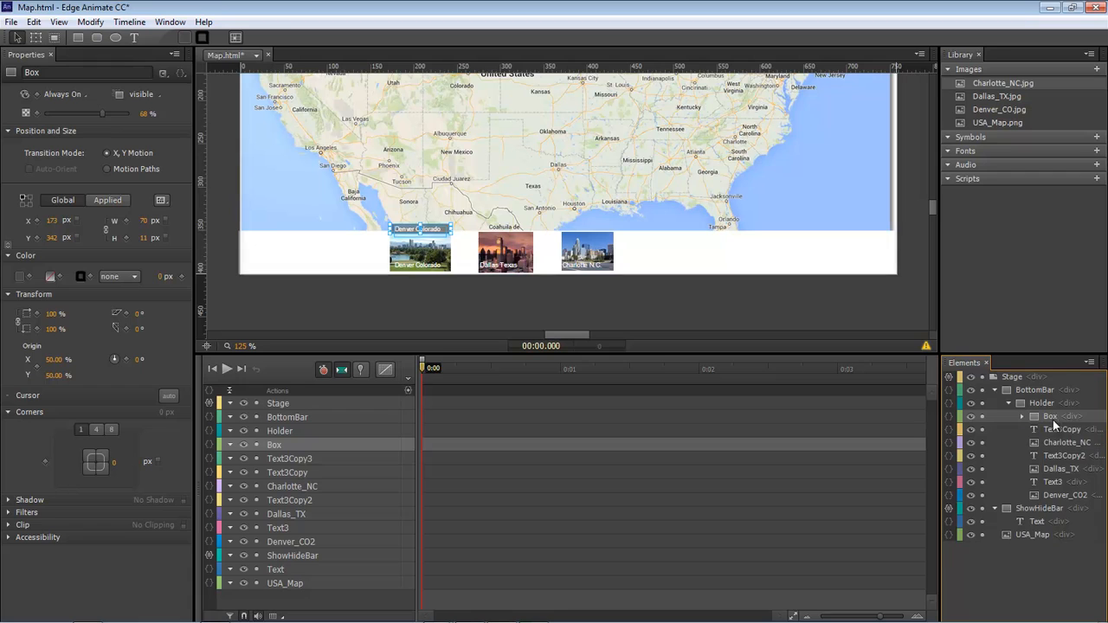
key(ctrl+v)
key(ctrl+v)
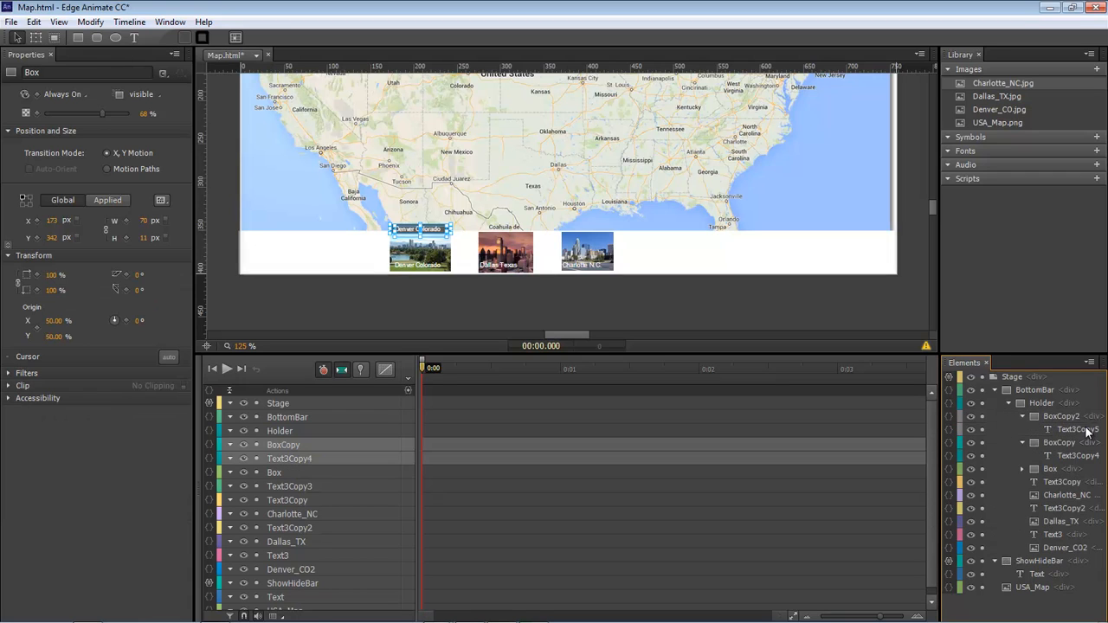
Step: Rename the original Box element to CoBox
click(1056, 471)
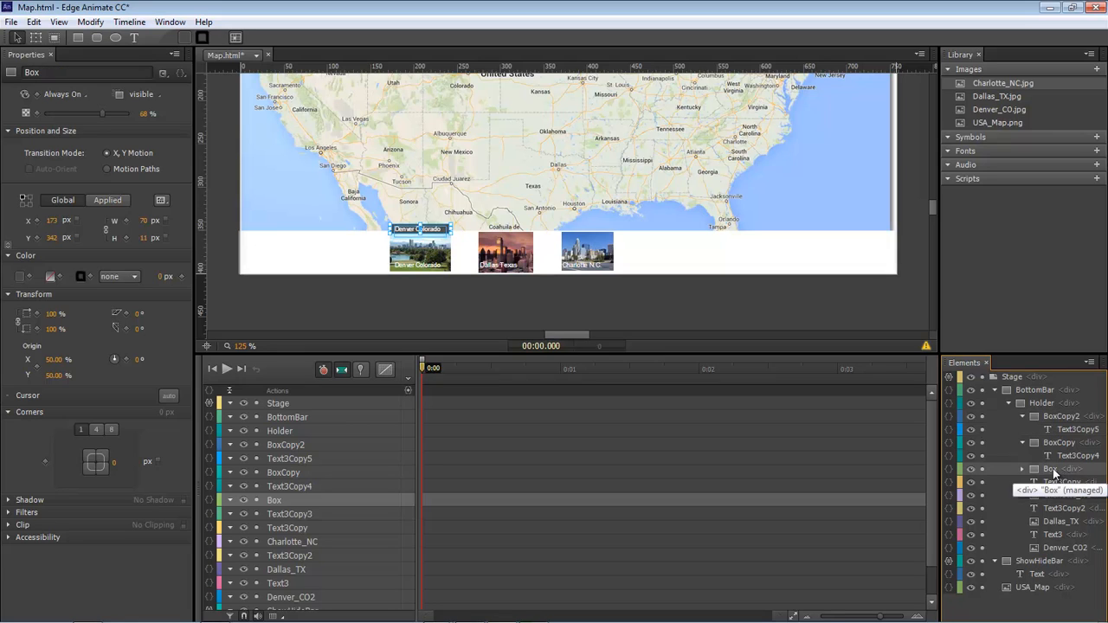
double_click(1055, 468)
click(1057, 469)
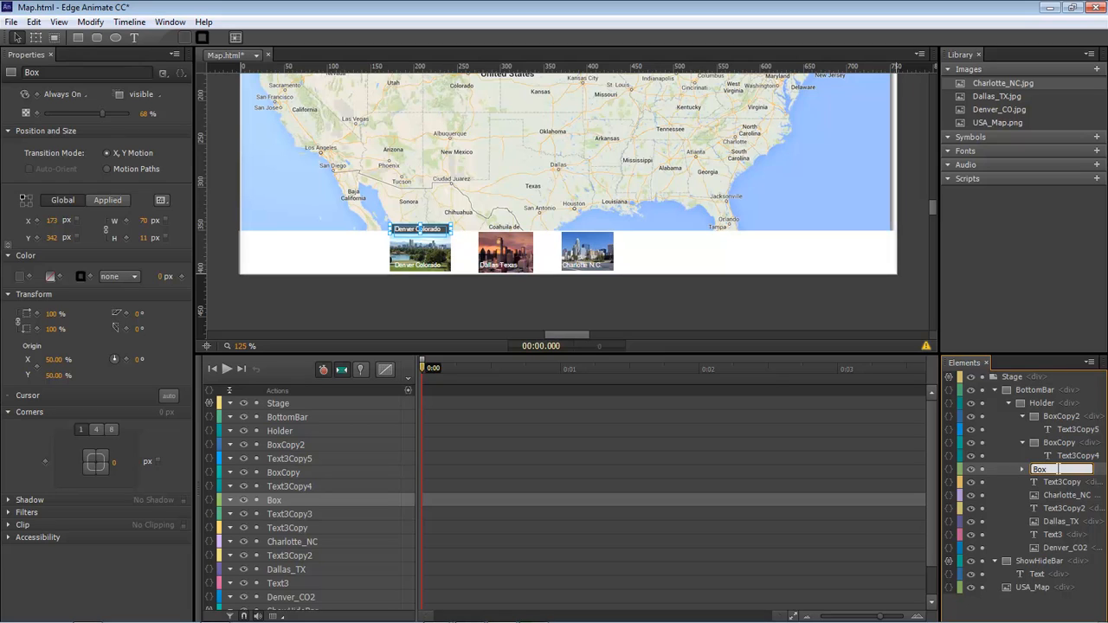
text(Co)
key(Return)
Step: Rename the BoxCopy element to TxBox
double_click(1058, 443)
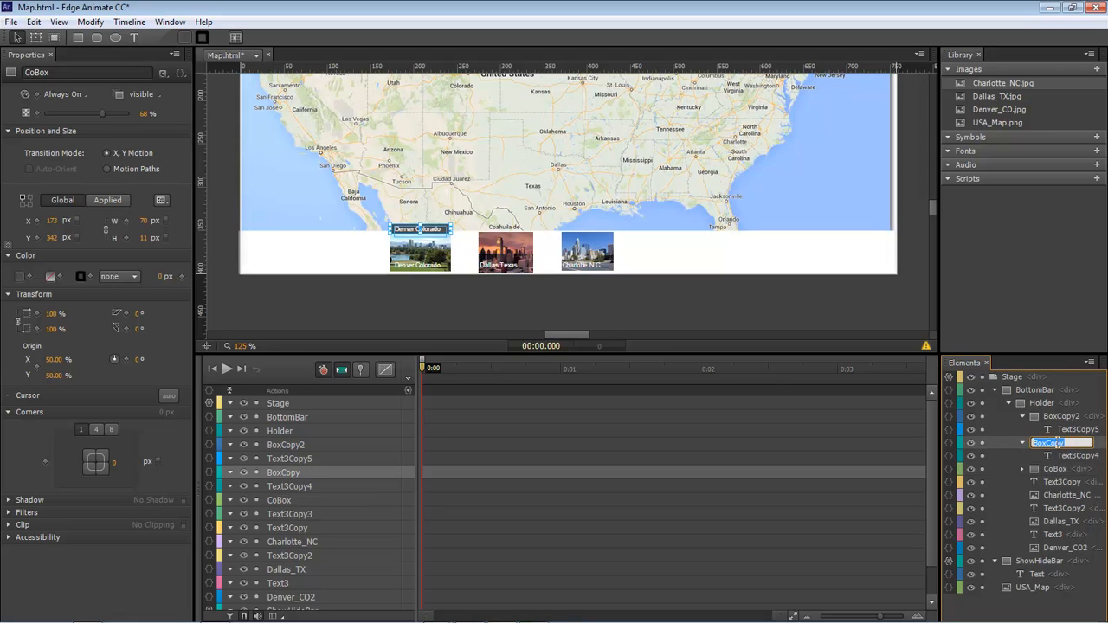
key(BackSpace)
key(BackSpace)
key(Home)
text(Tx)
key(Return)
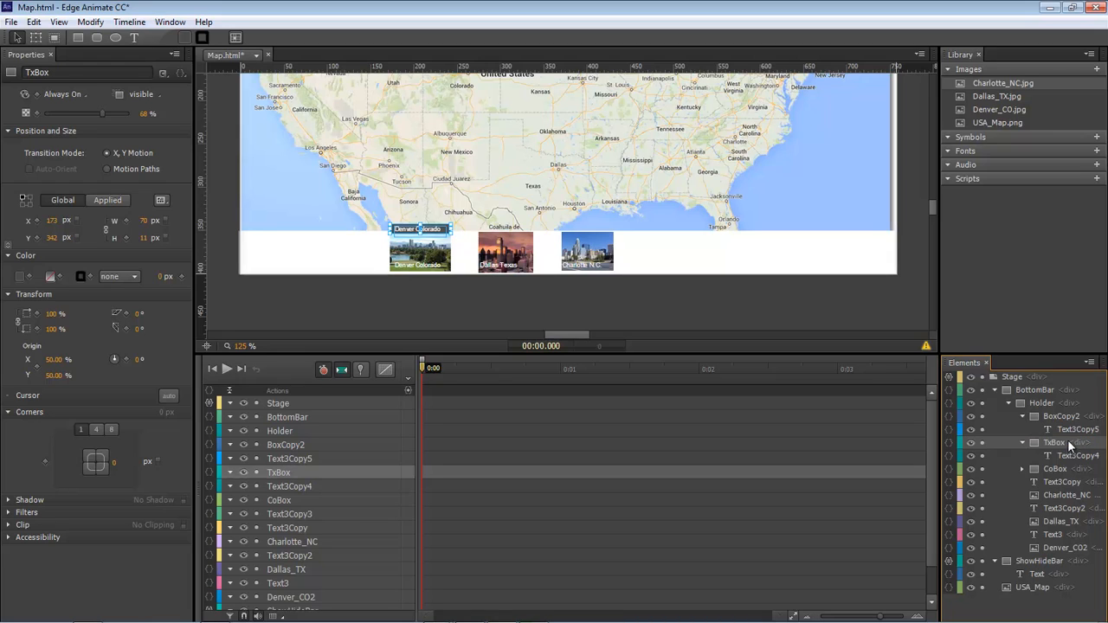
Step: Rename the BoxCopy2 element to NCBox
double_click(1062, 416)
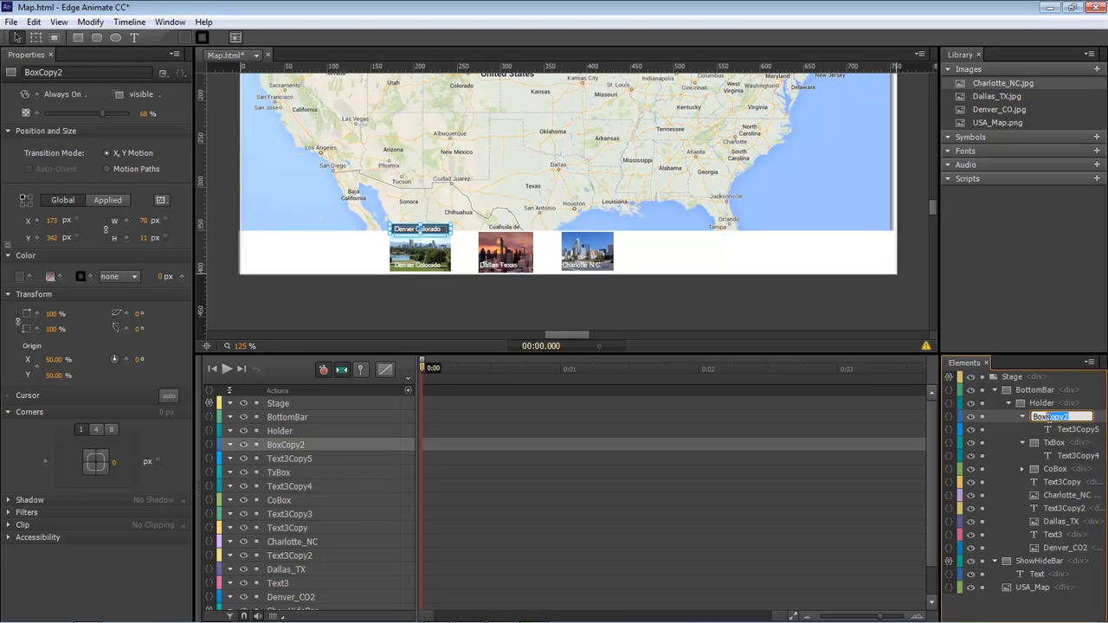
key(BackSpace)
key(Home)
text(NC)
key(Return)
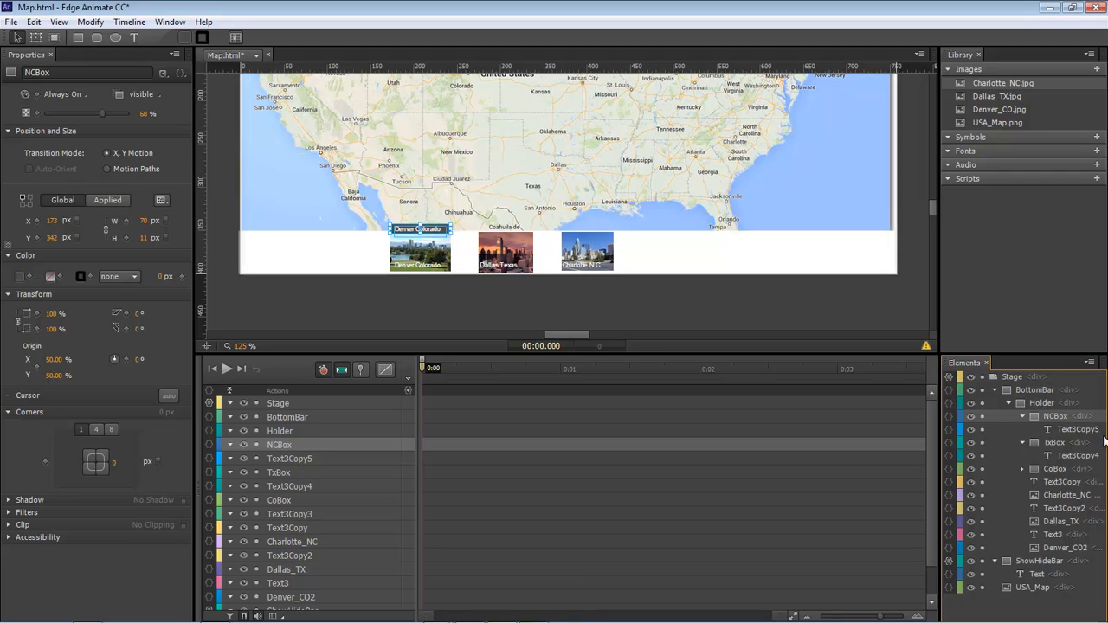
Step: Shift TxBox horizontally to X 270 px over the Dallas thumbnail and NCBox over the Charlotte thumbnail, leaving nothing selected
click(1054, 443)
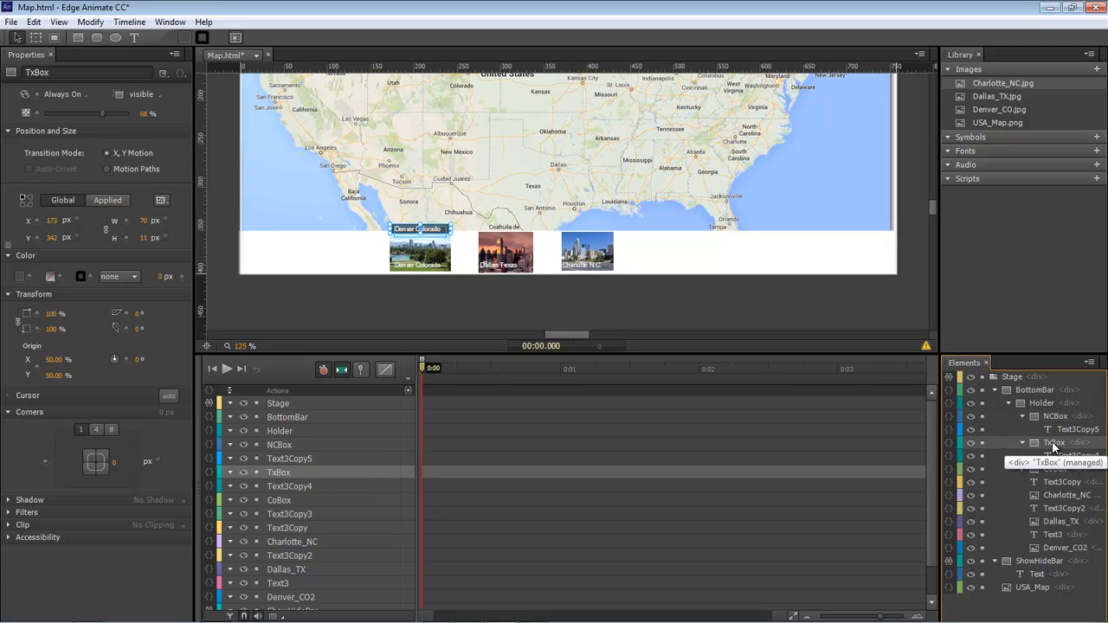
drag(72, 225, 120, 222)
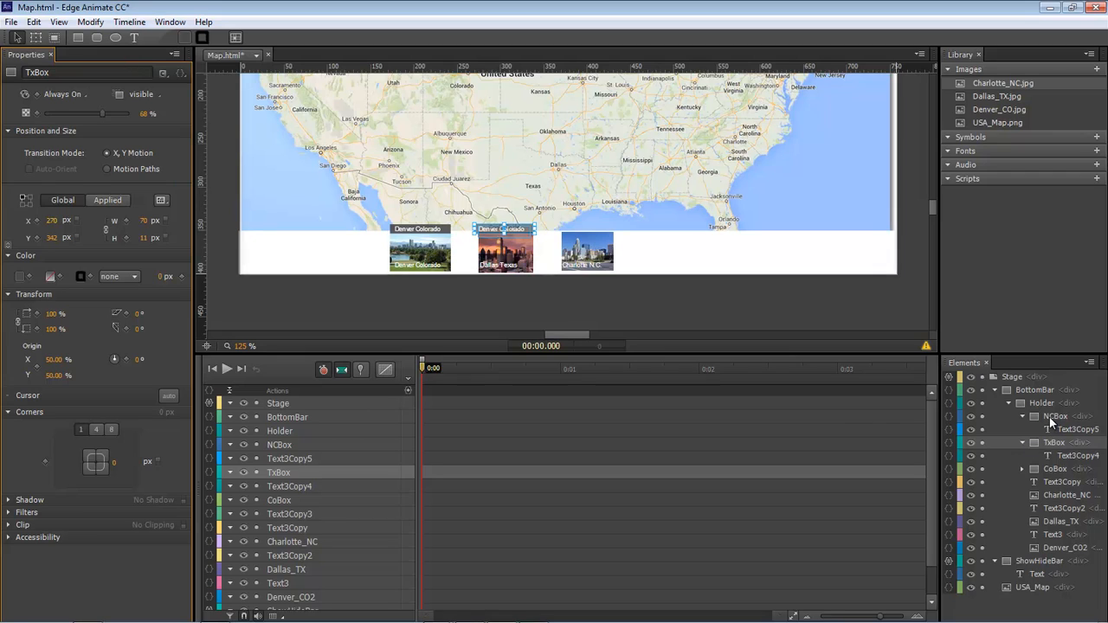
click(606, 445)
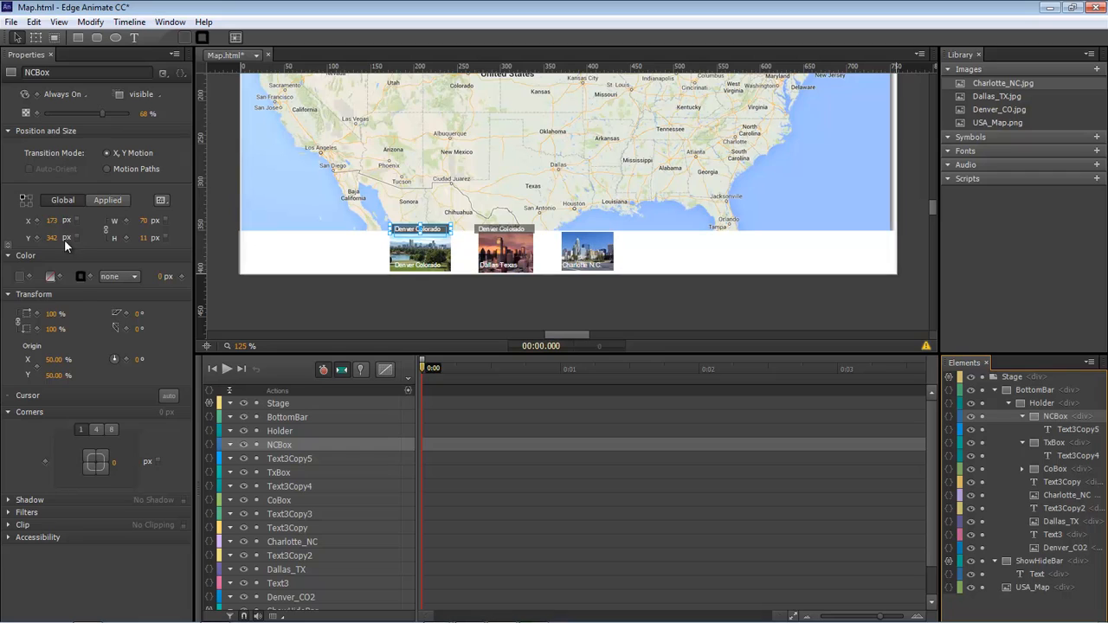
drag(54, 222, 183, 220)
click(650, 296)
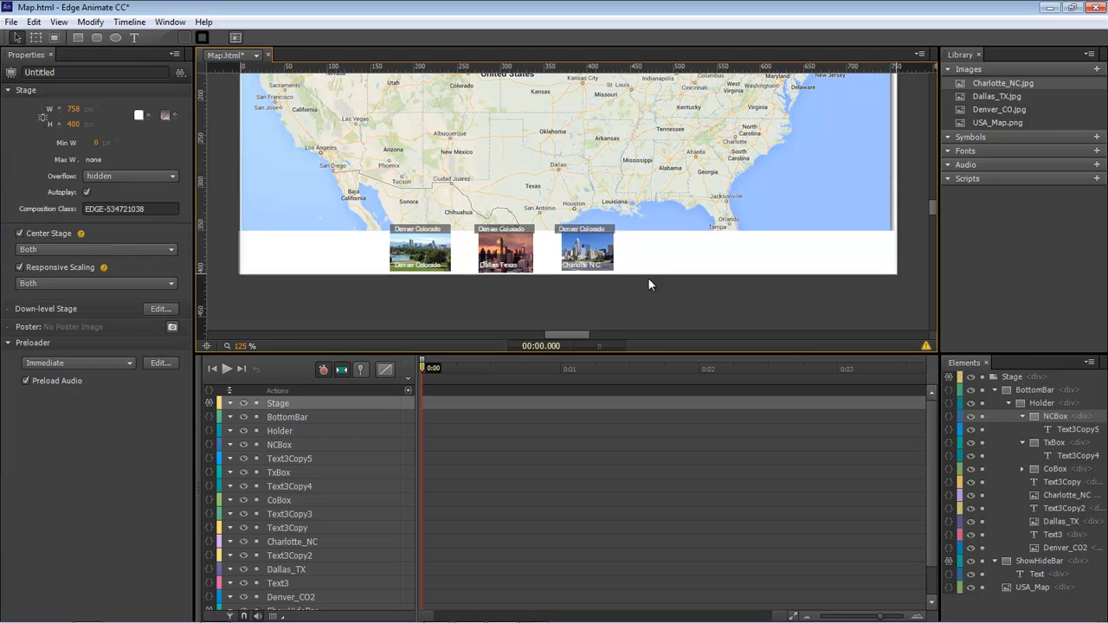
Step: Align the left edges of TxBox and NCBox with their thumbnails, making TxBox 64 px wide at X 275 px
click(482, 228)
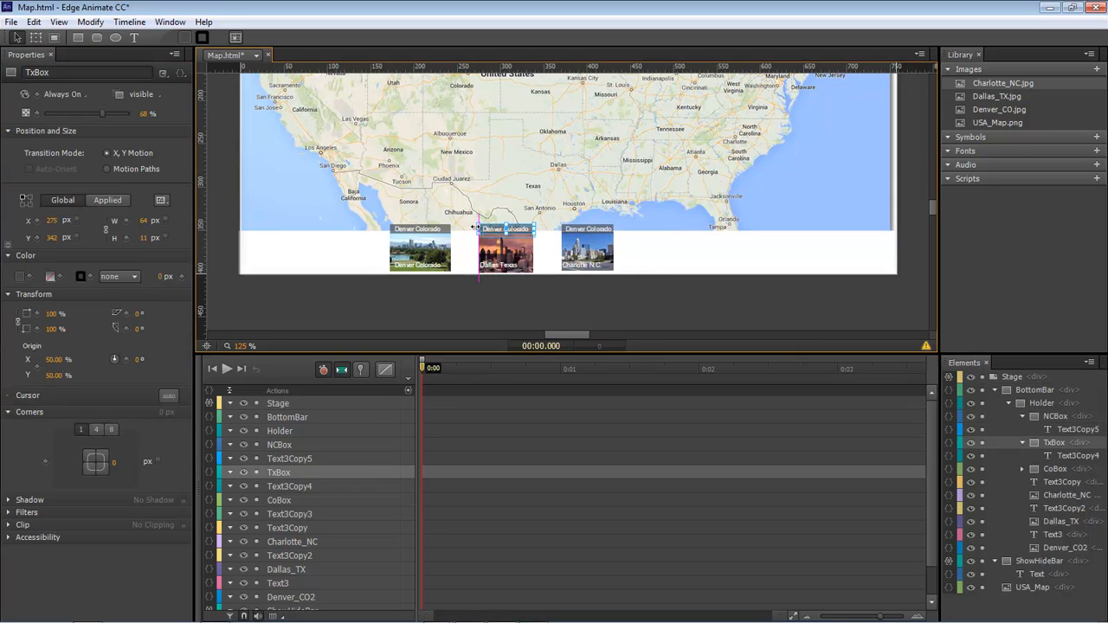
click(536, 293)
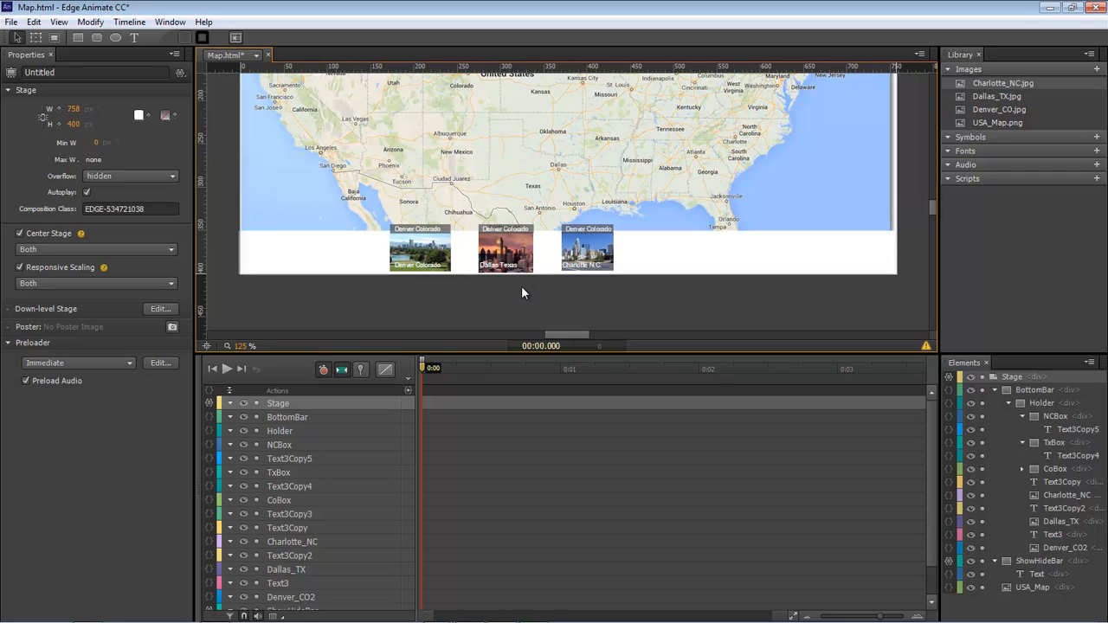
Step: Replace the label text inside NCBox with "Charlotte N.C." copied from the caption on the Charlotte thumbnail
double_click(585, 265)
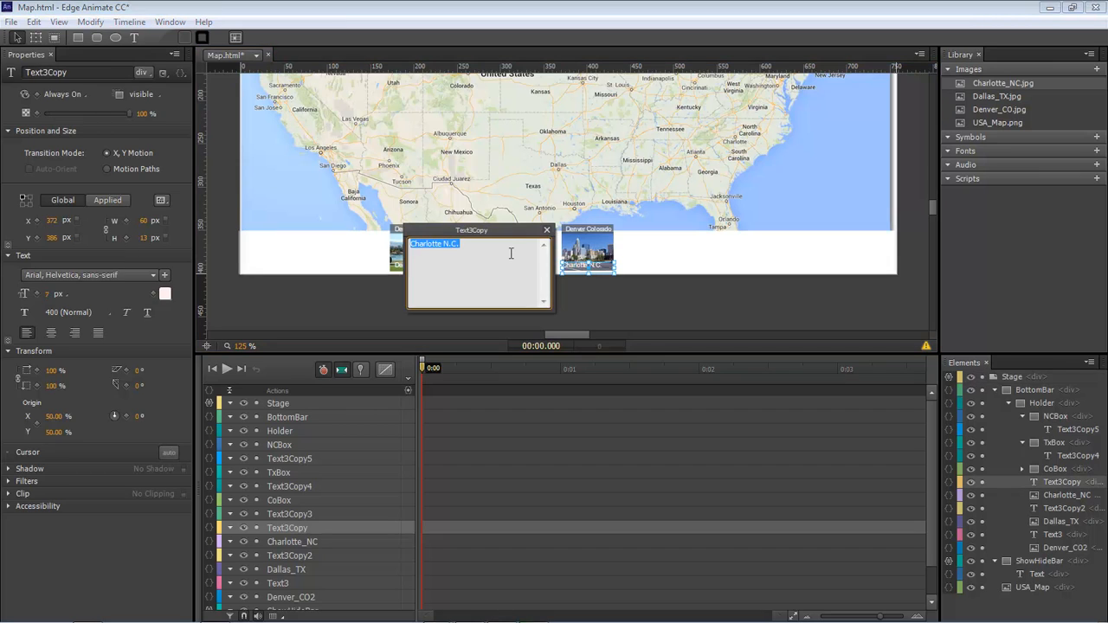
click(546, 229)
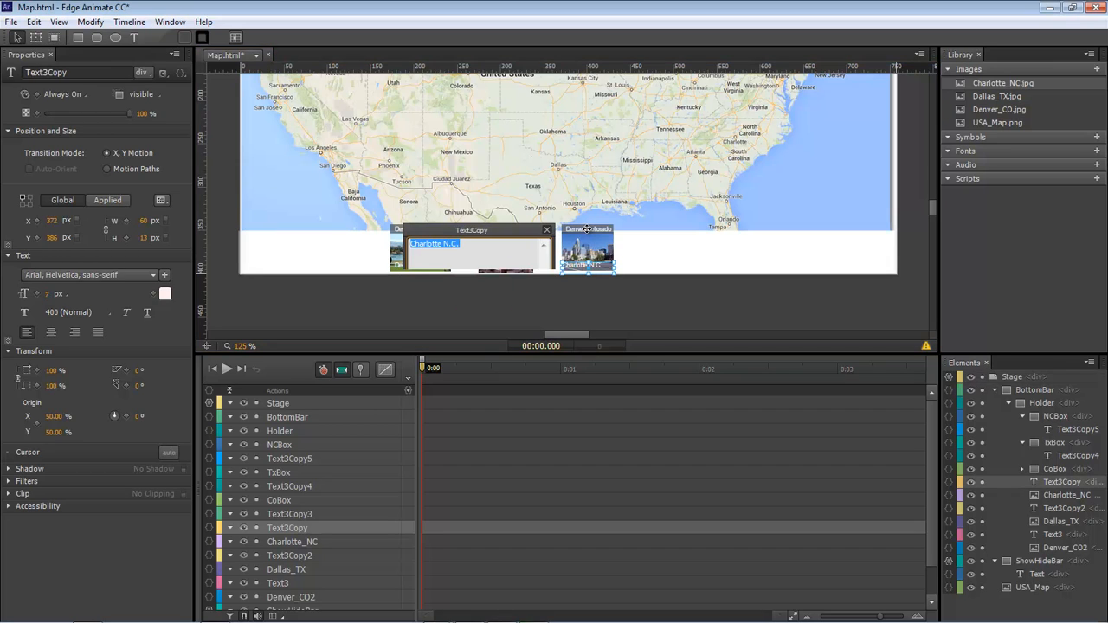
double_click(587, 229)
key(ctrl+v)
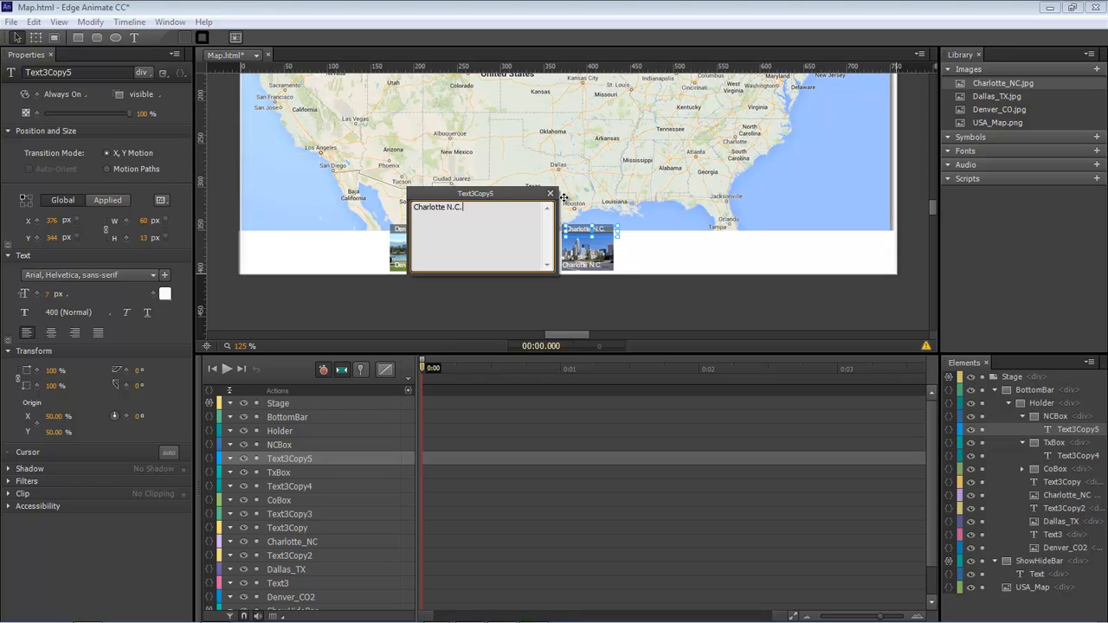
click(549, 193)
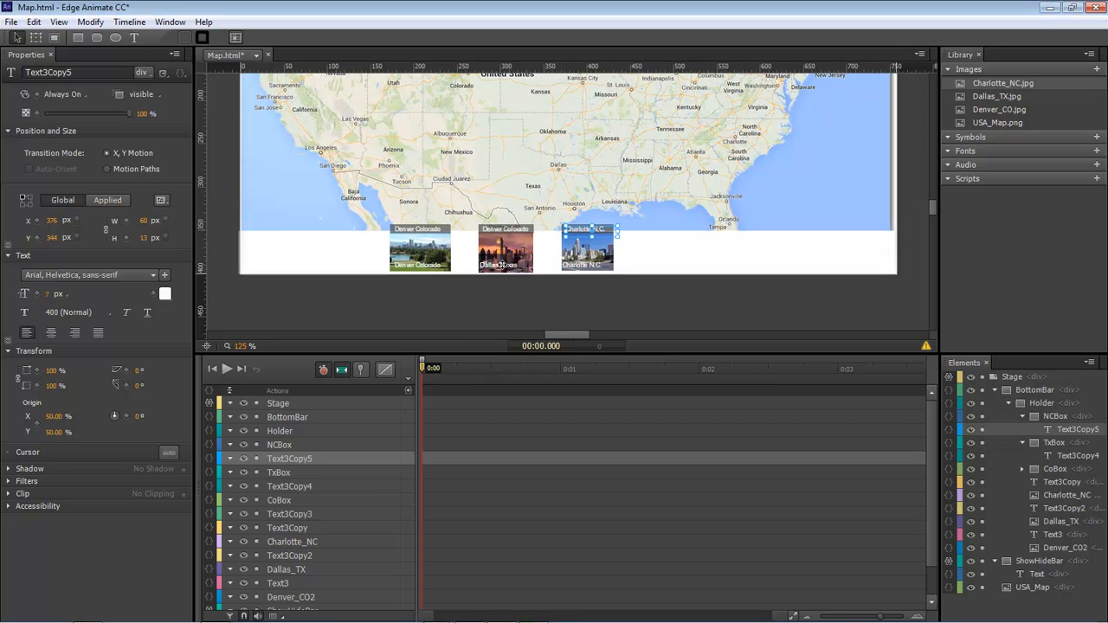
Step: Replace the label text inside TxBox with "Dallas Texas" copied from the caption on the Dallas thumbnail
double_click(502, 264)
key(ctrl+c)
click(499, 230)
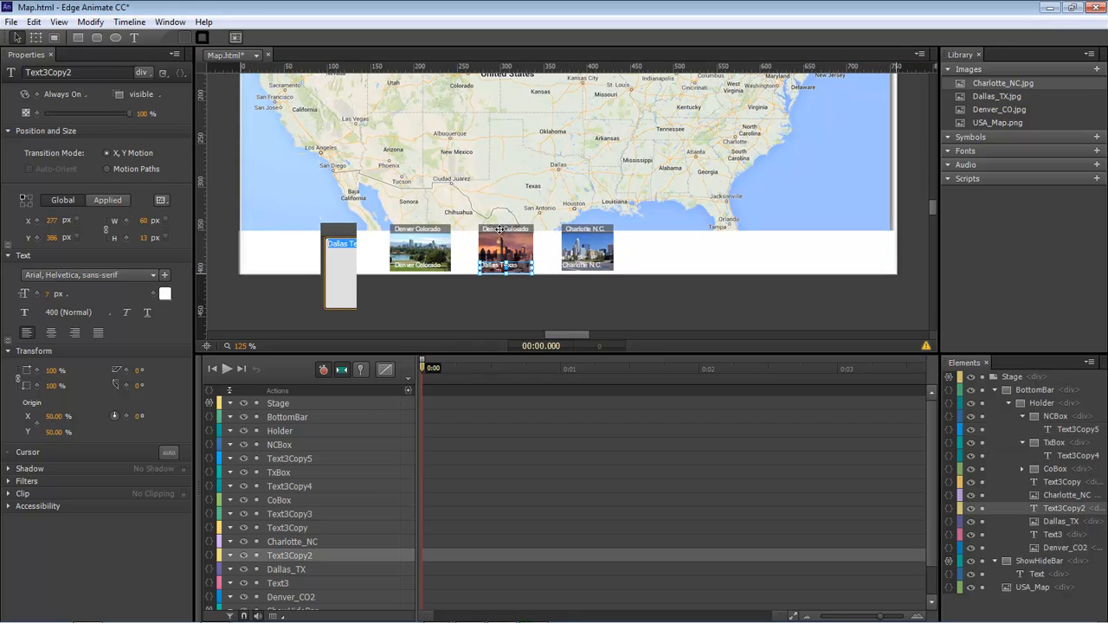
double_click(500, 229)
key(ctrl+v)
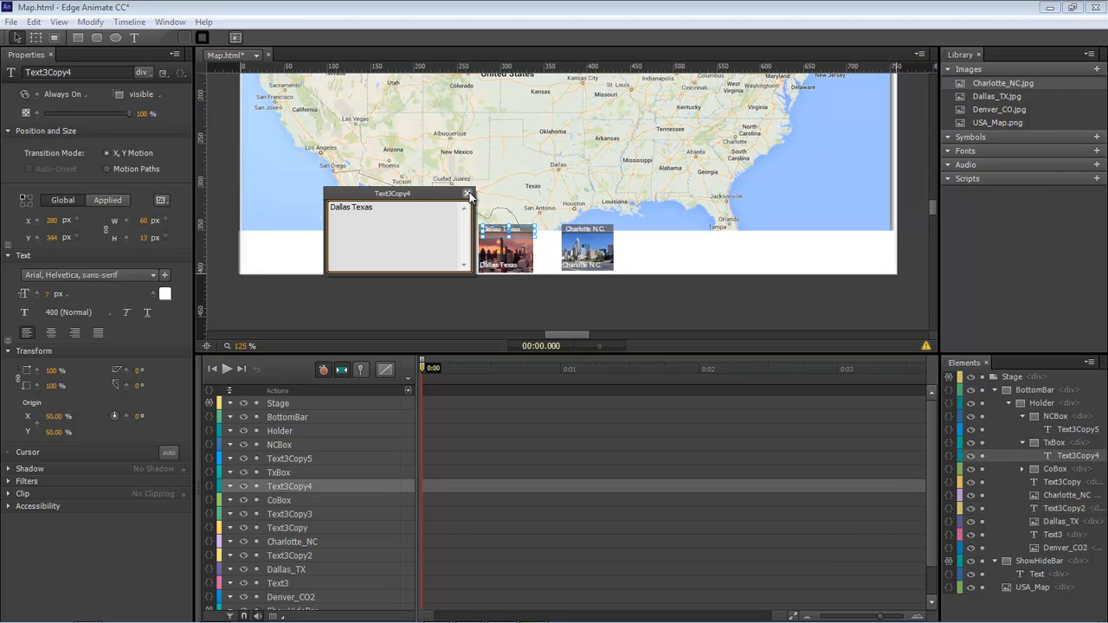
click(468, 195)
click(558, 292)
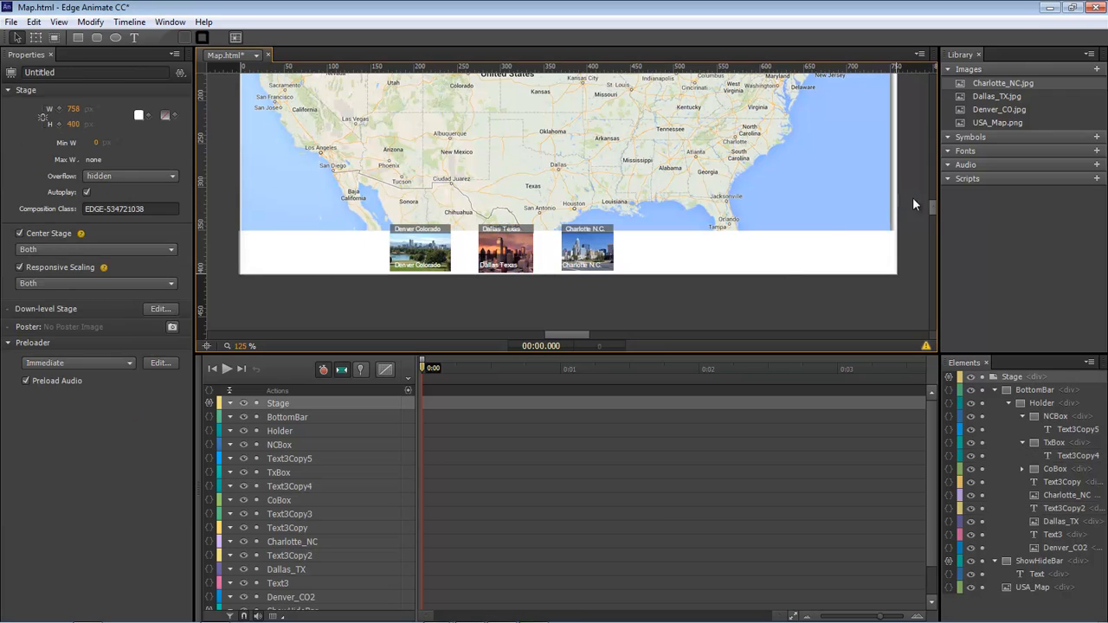
Step: Nudge the Dallas, Denver and Charlotte caption boxes up slightly above their thumbnails
scroll(933, 207, up, 2)
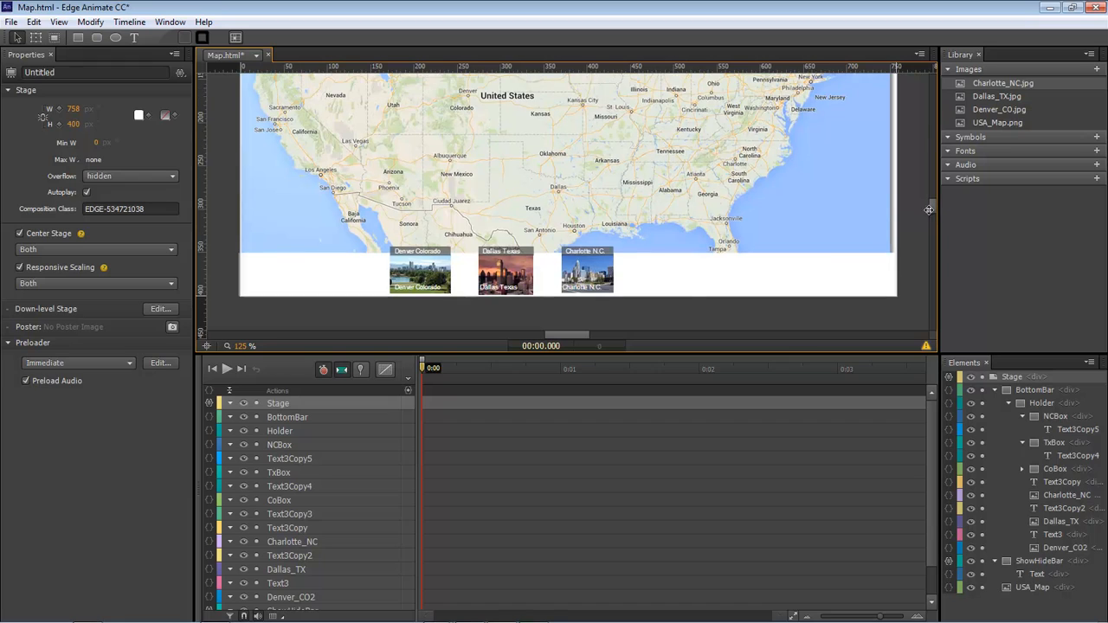
click(530, 250)
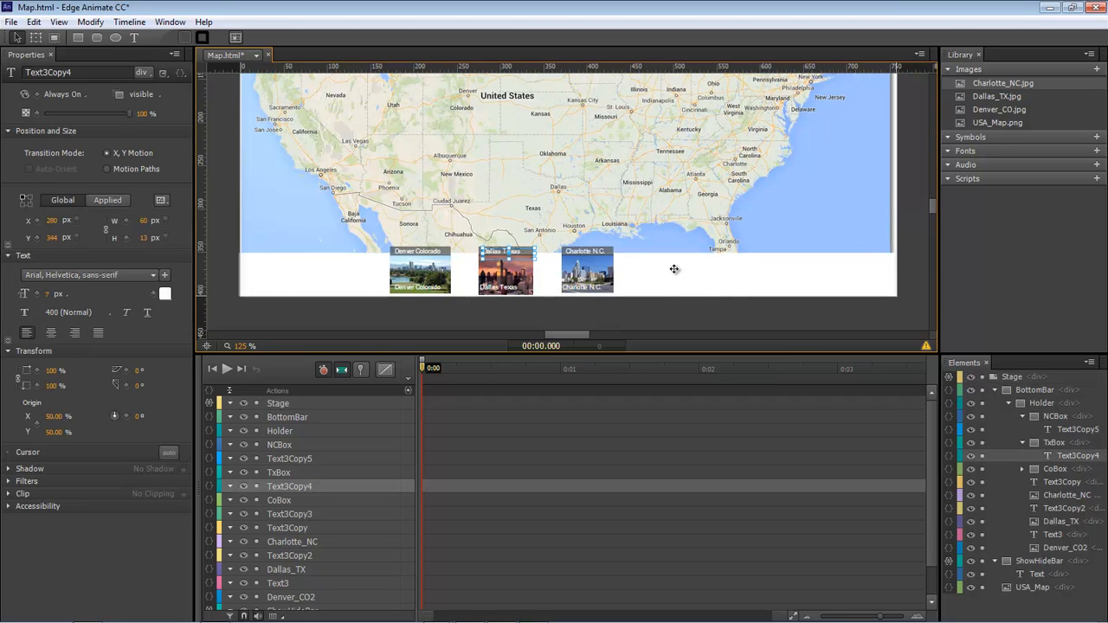
key(Up)
key(Down)
click(523, 249)
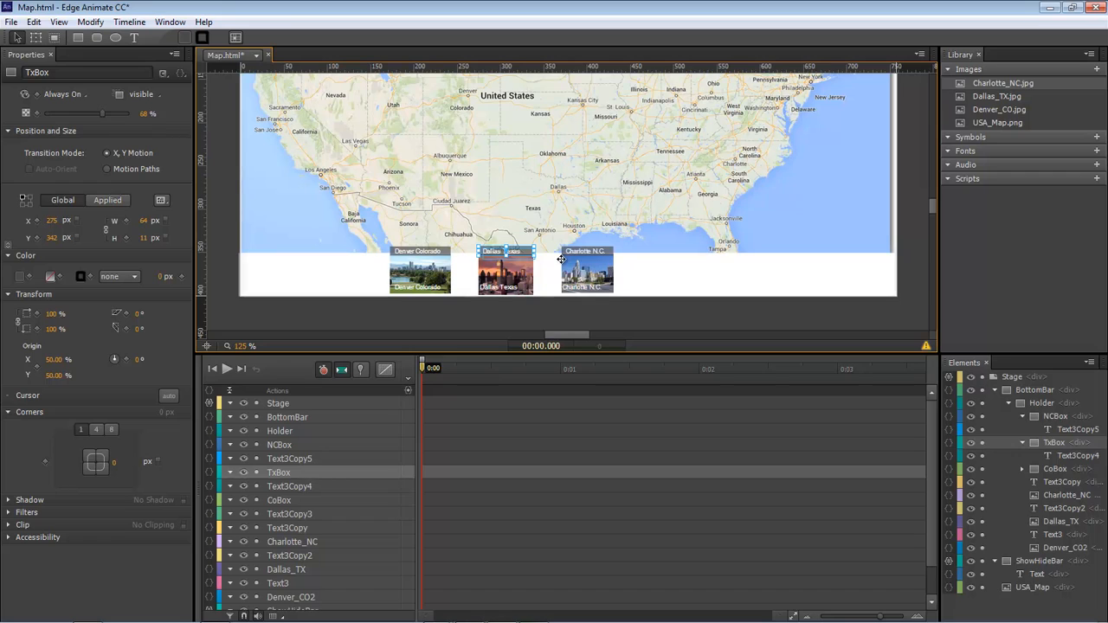
key(Up)
key(Up)
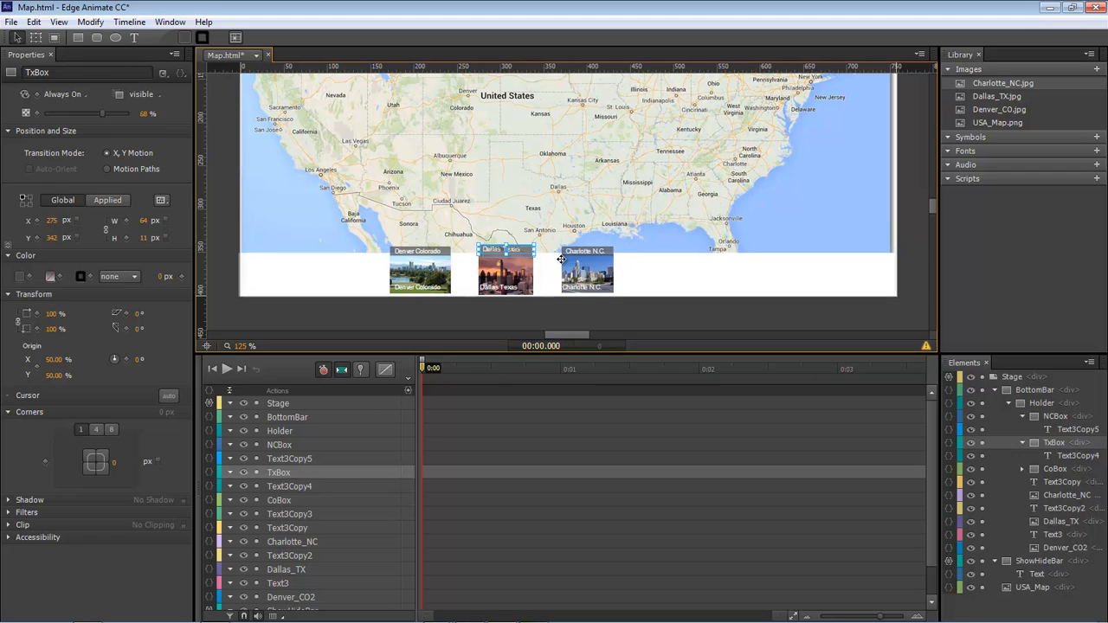
key(Up)
Step: Collapse TxBox and NCBox in the element hierarchy, keeping CoBox collapsed as well
click(1023, 469)
click(1022, 469)
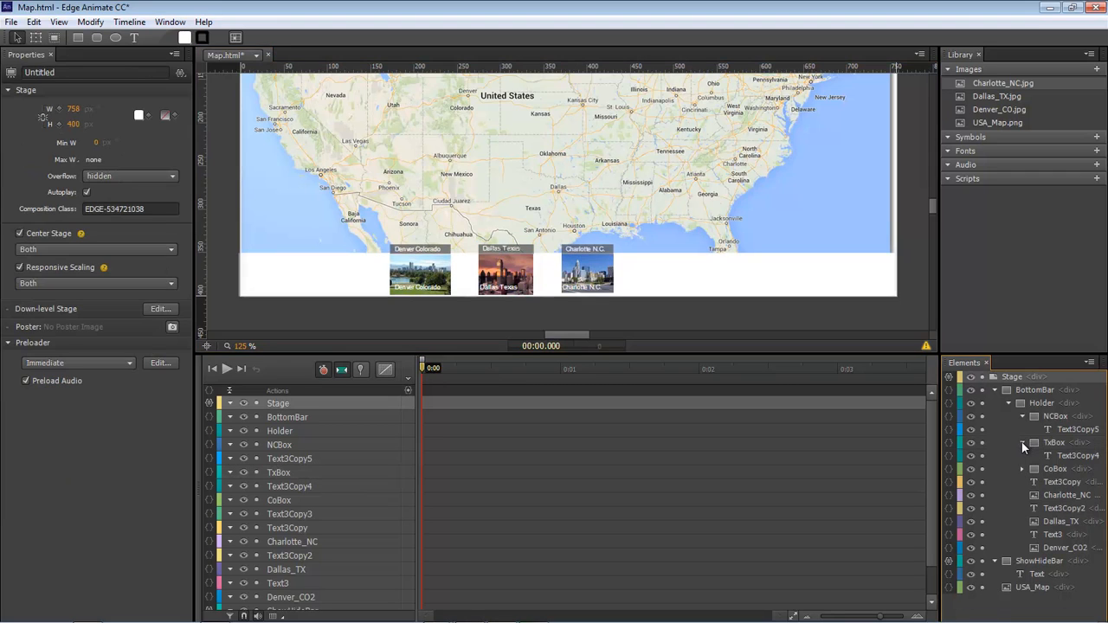
click(1023, 444)
click(1023, 416)
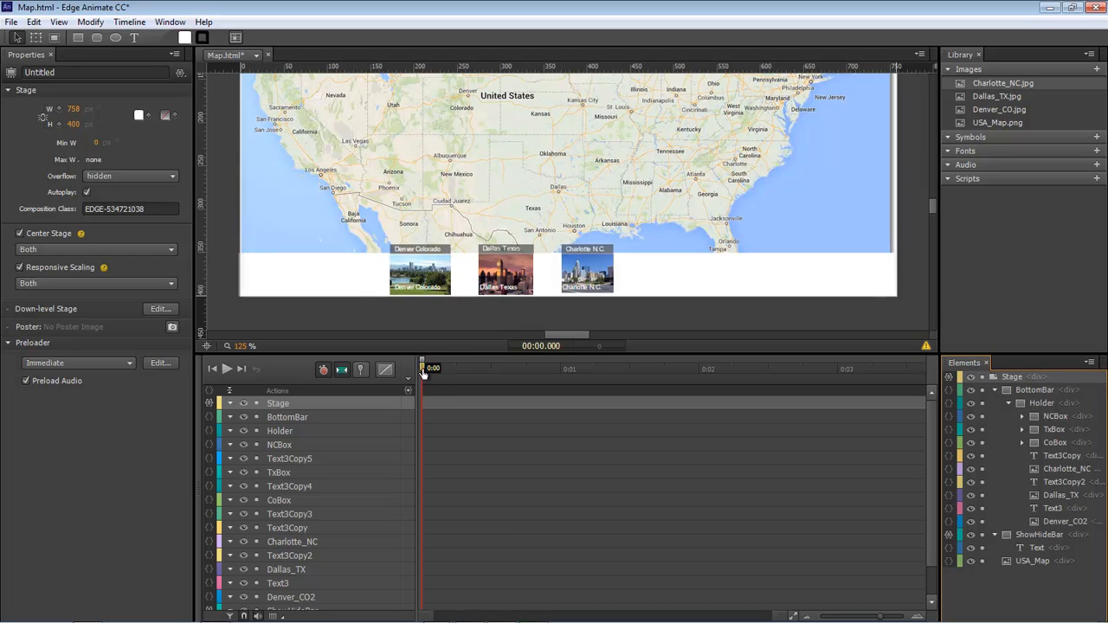
Step: Add a timeline label named NCShow at 0.5 s
drag(423, 370, 491, 371)
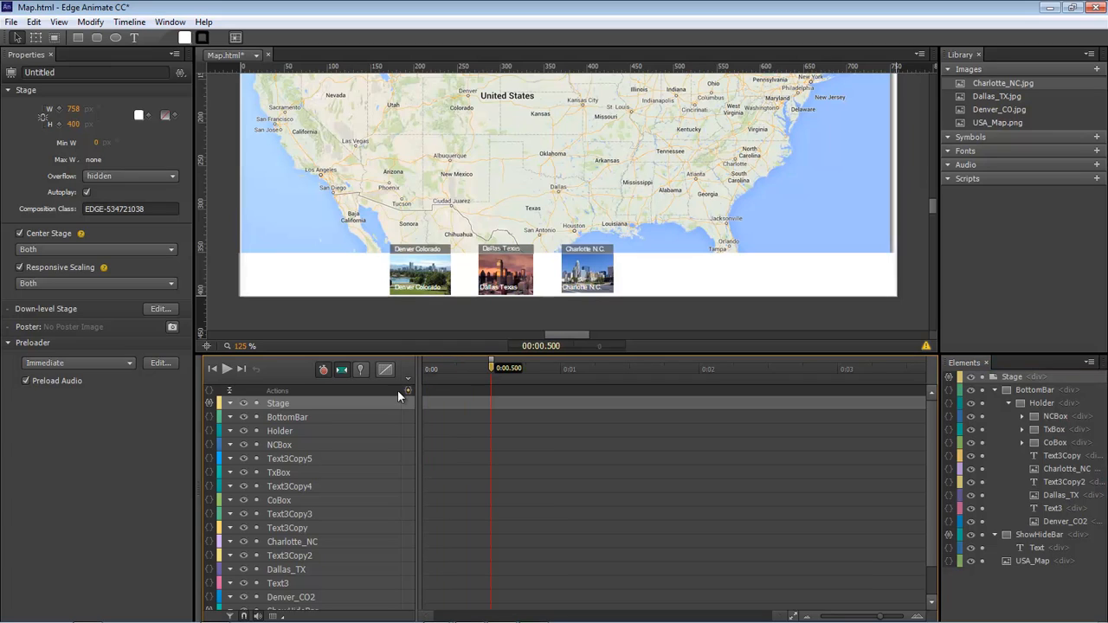
key(ctrl+l)
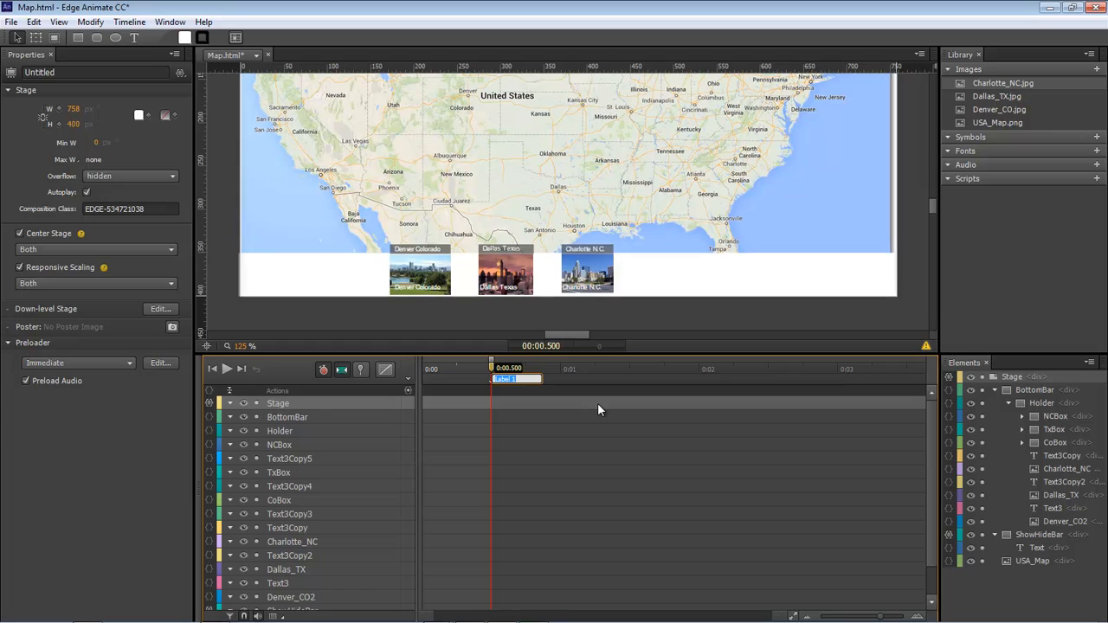
text(NCShow)
click(493, 370)
Step: Add a timeline label named NCHide at 1 s
drag(492, 367, 560, 369)
key(ctrl+l)
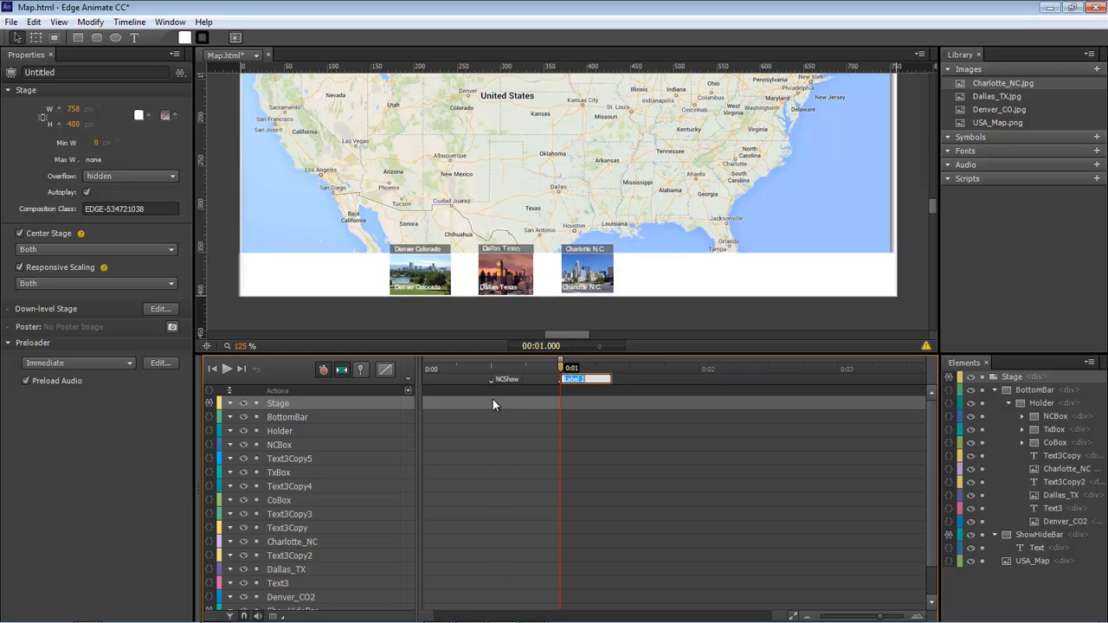
text(NCHide)
key(Return)
Step: Add a timeline label named ColShow at 1.75 s
drag(560, 367, 664, 370)
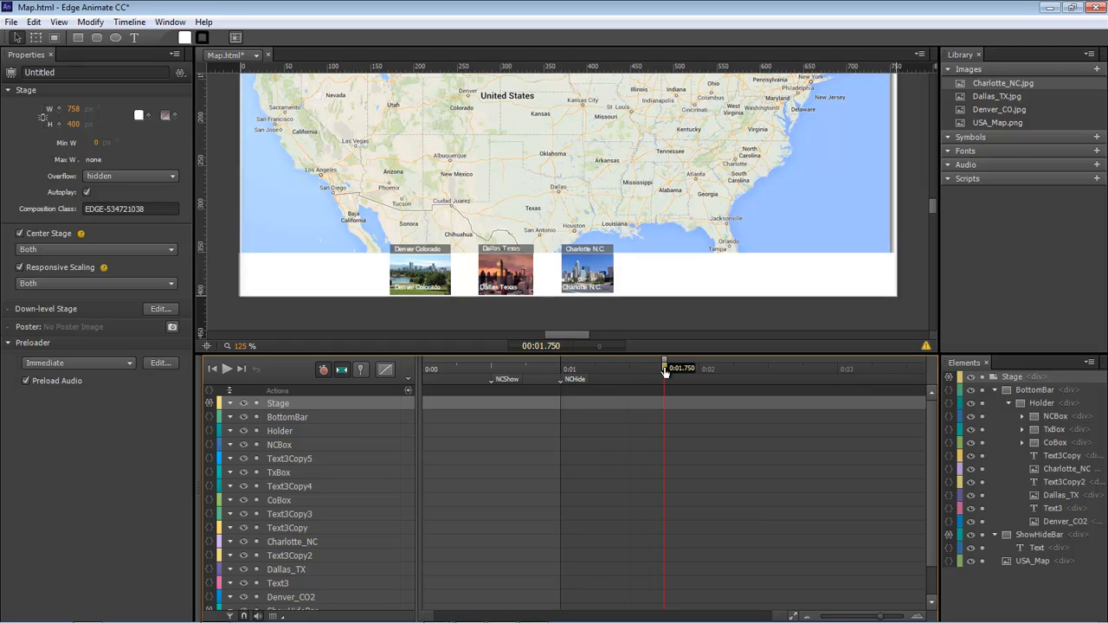
click(406, 377)
text(ColShow)
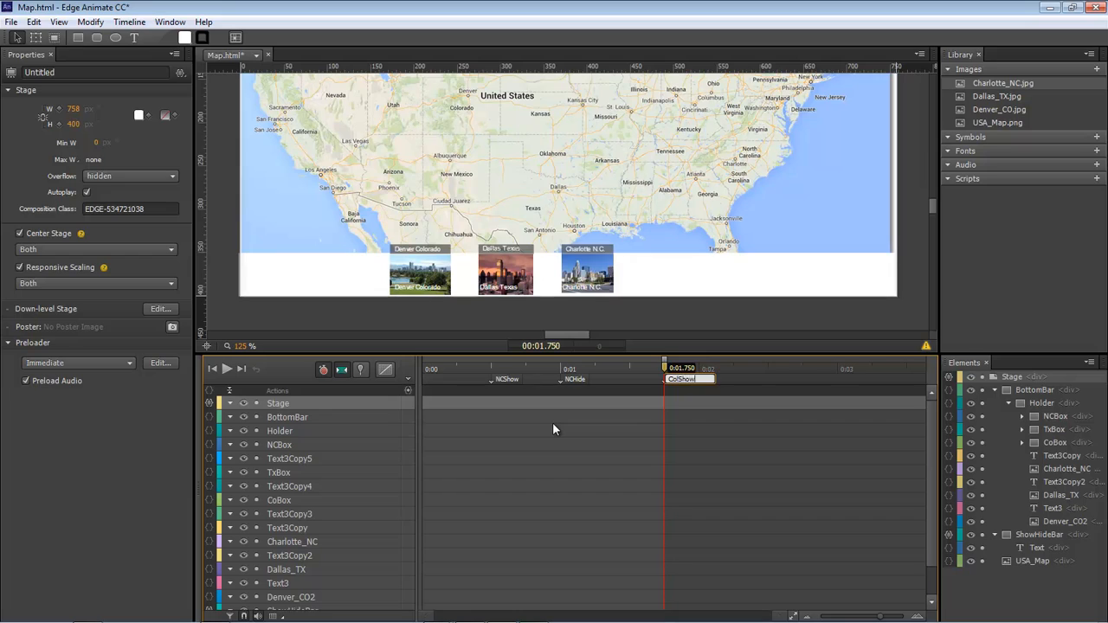
key(Return)
Step: Add a timeline label named ColHide at 2.25 s
drag(664, 372, 734, 369)
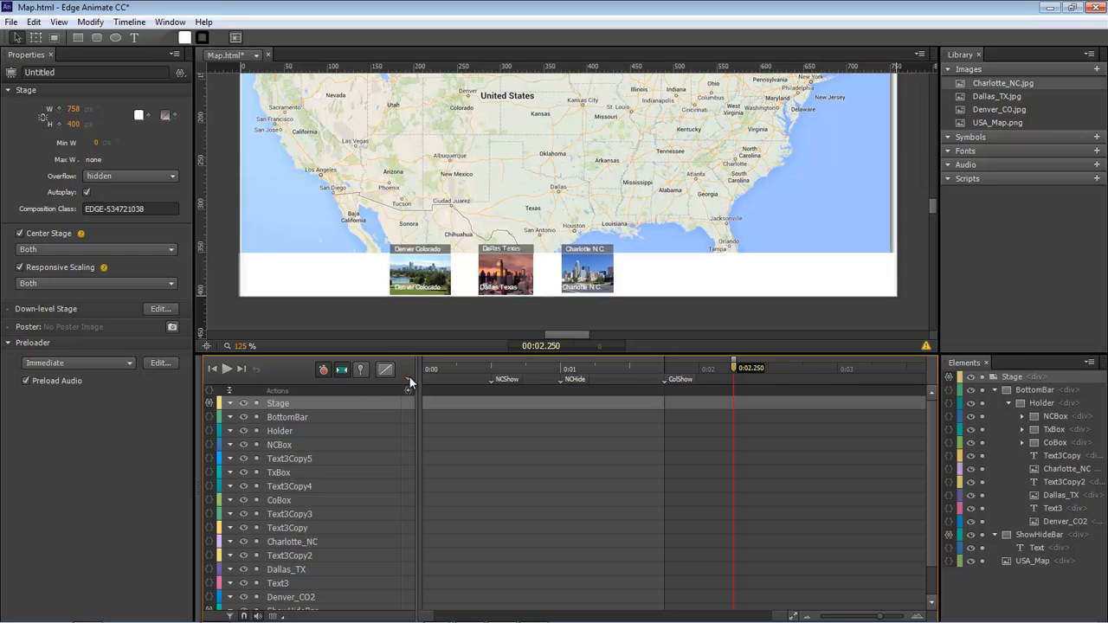
key(ctrl+l)
text(Col)
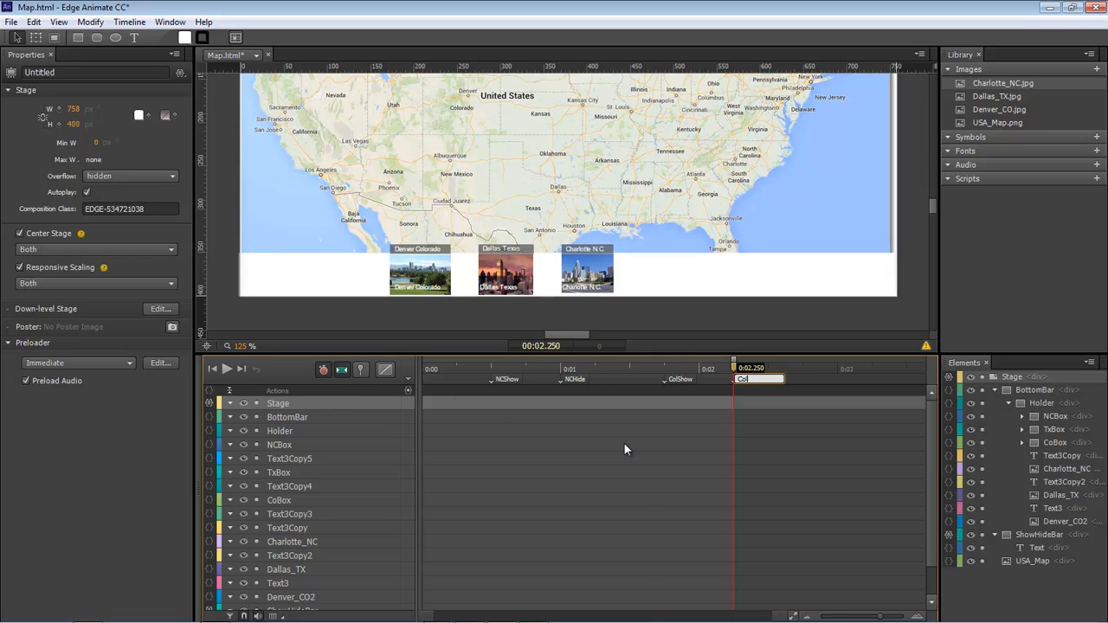
text(Hide)
key(Return)
Step: Add a timeline label named TexShow at 3 s
drag(733, 371, 837, 372)
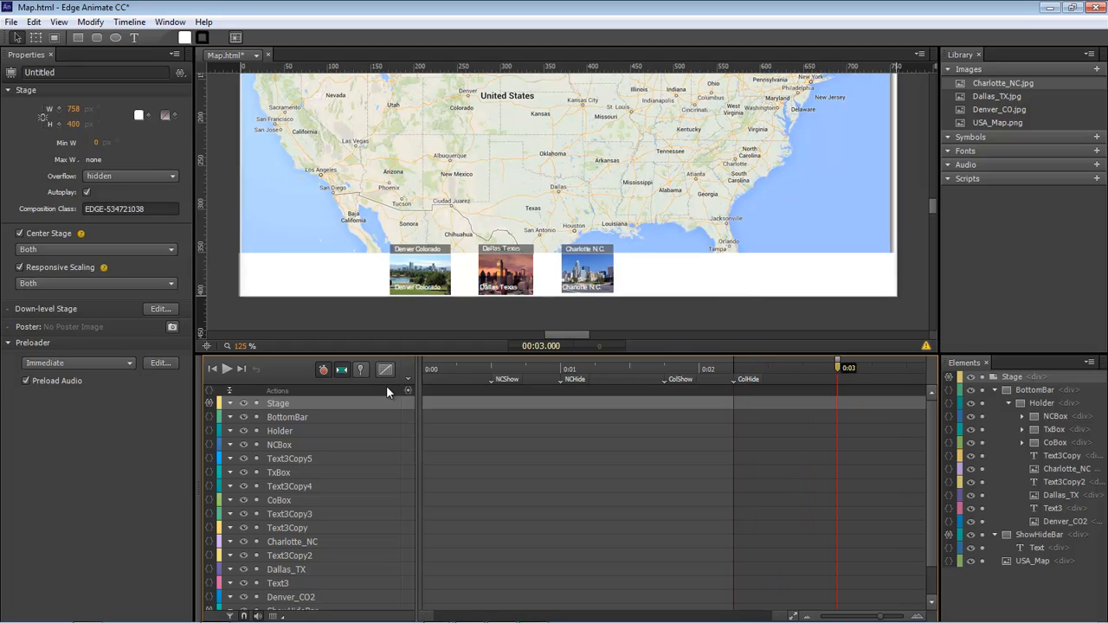
click(408, 383)
text(T)
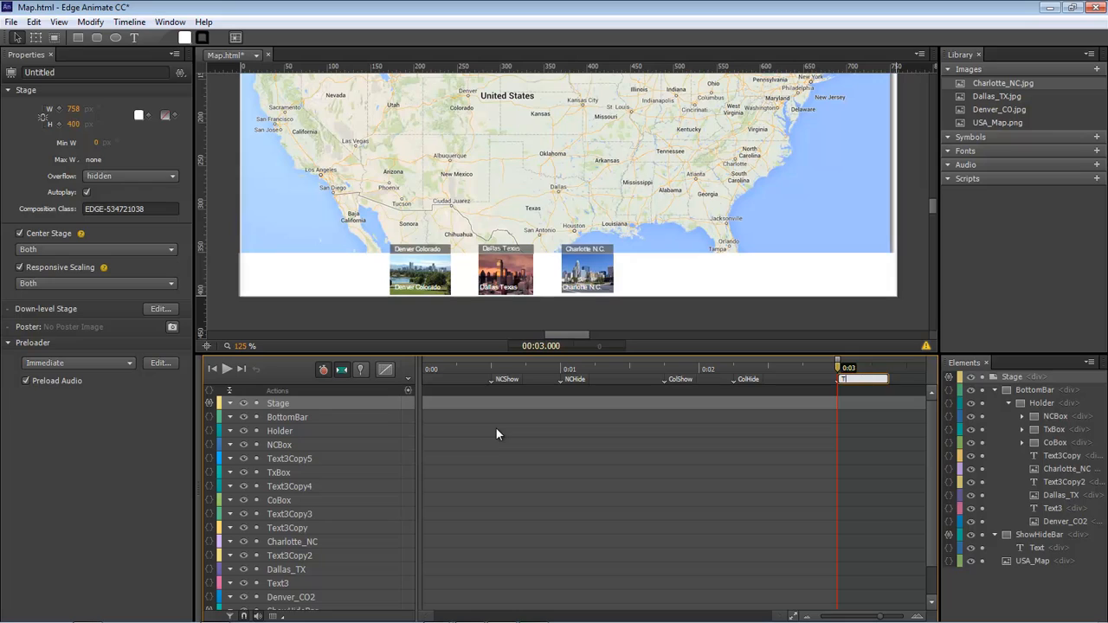
text(exShow)
key(Return)
Step: Add a timeline label named TexHide at 3.5 s
drag(840, 366, 906, 368)
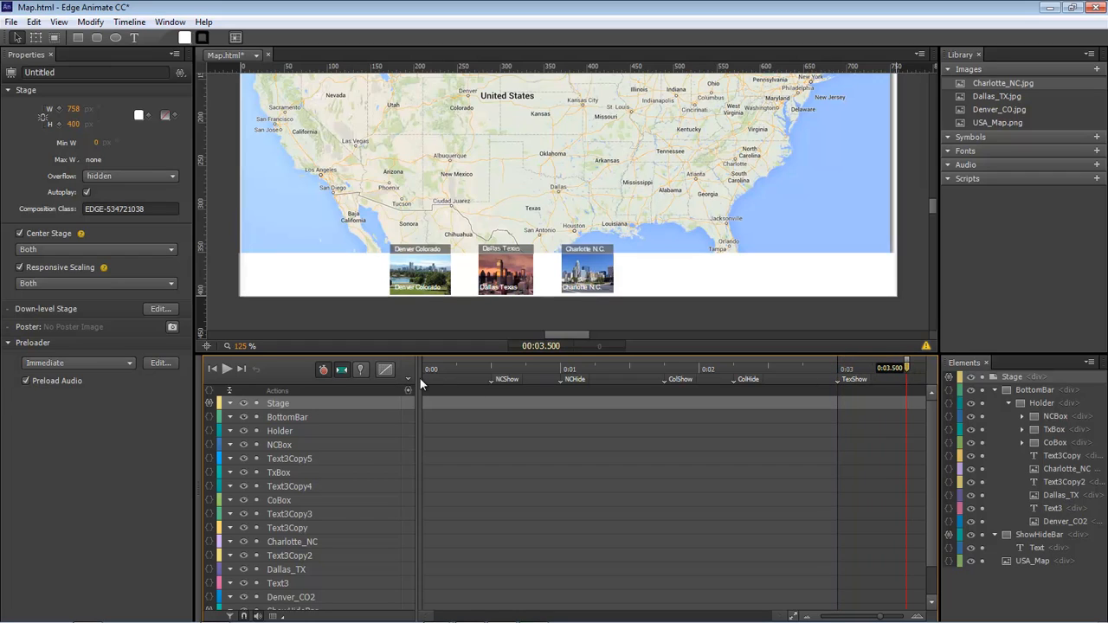
key(ctrl+l)
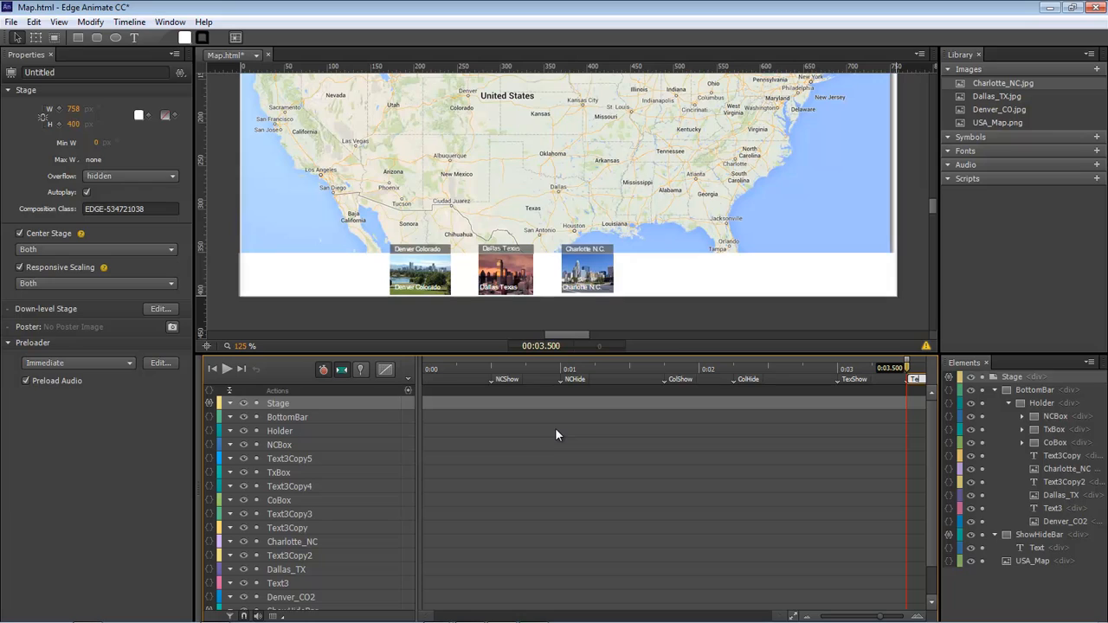
key(Return)
Step: Animate NCBox upward from Y 365 px at the NCShow label (0.5 s) to Y 340 px at 0.75 s
drag(907, 368, 491, 369)
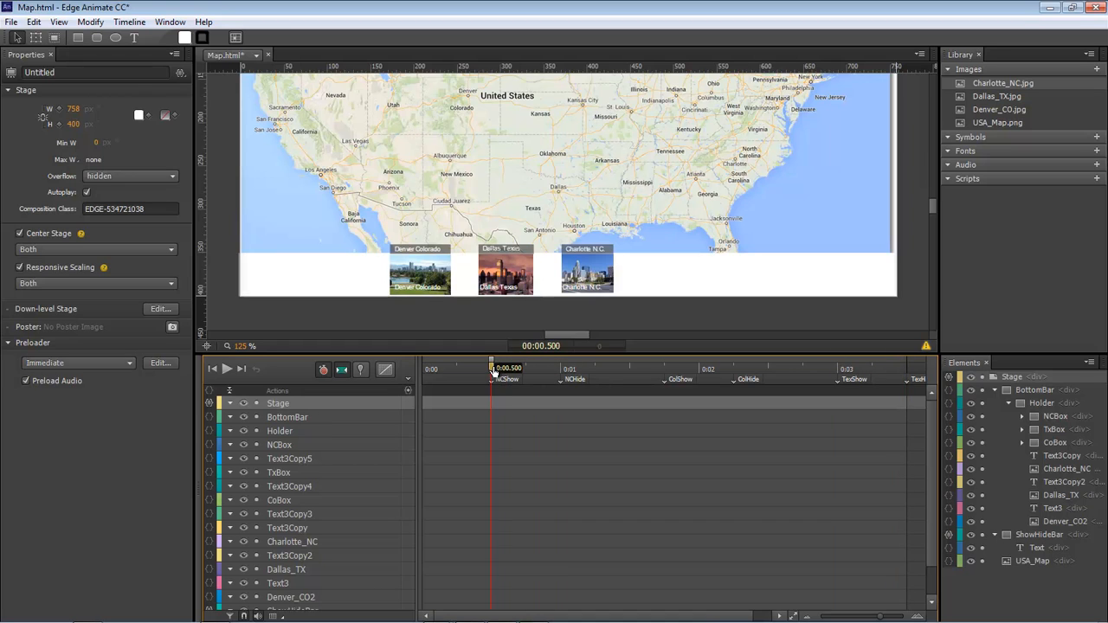
click(609, 245)
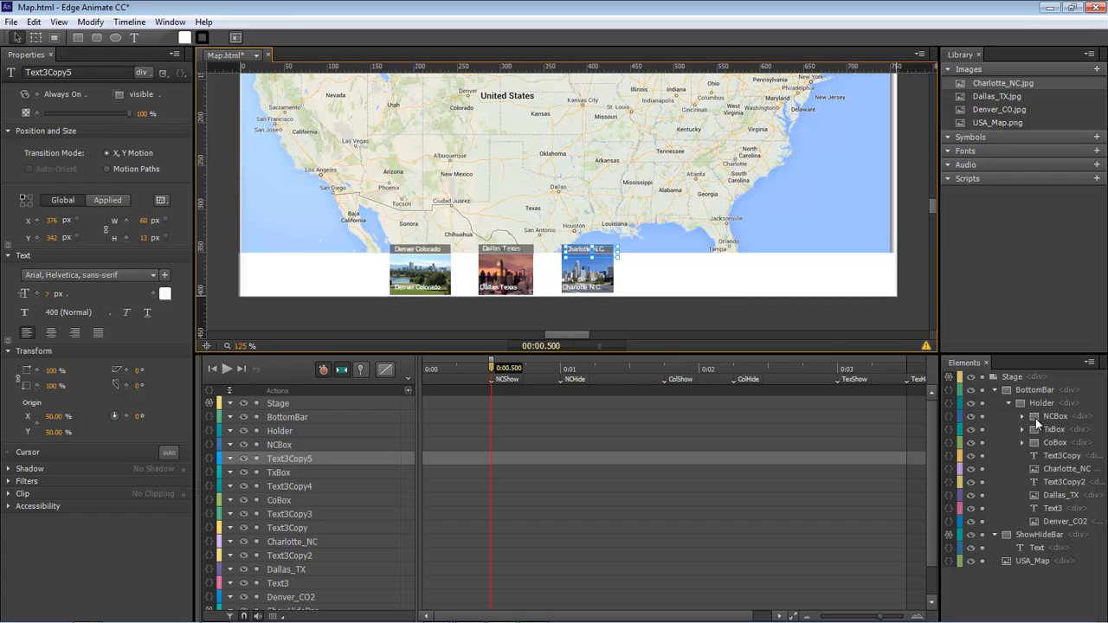
click(1061, 420)
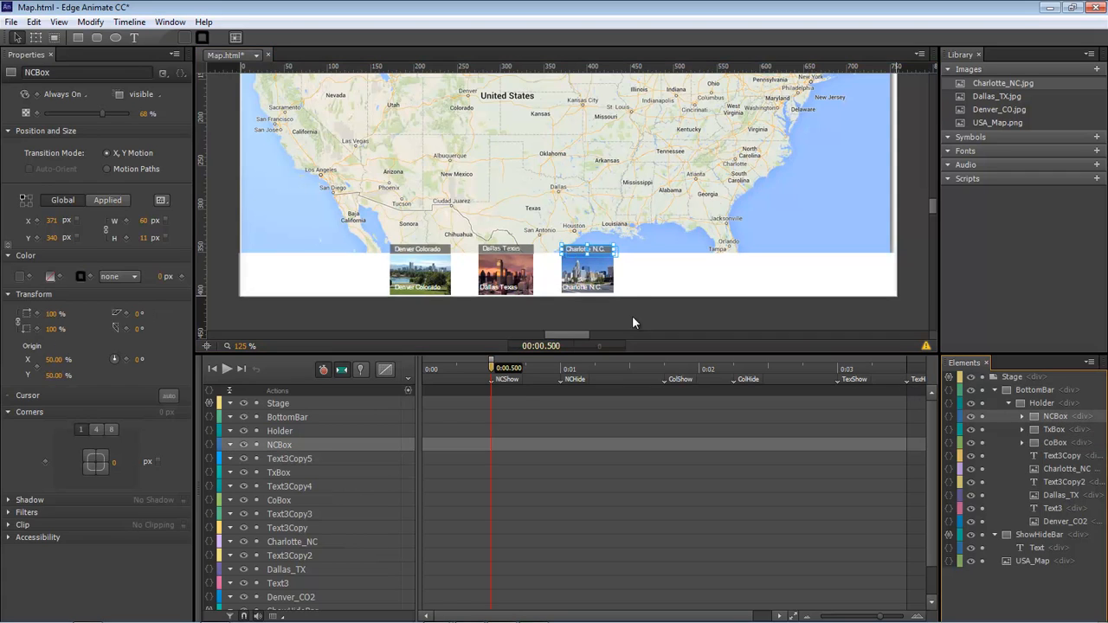
click(490, 371)
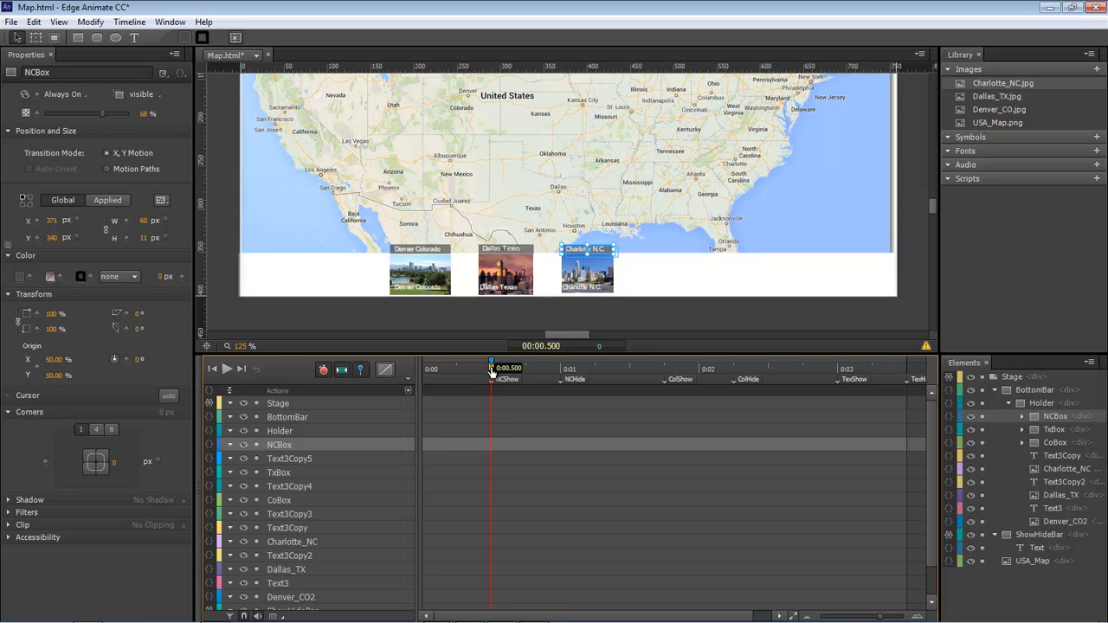
drag(492, 369, 522, 367)
drag(69, 238, 67, 238)
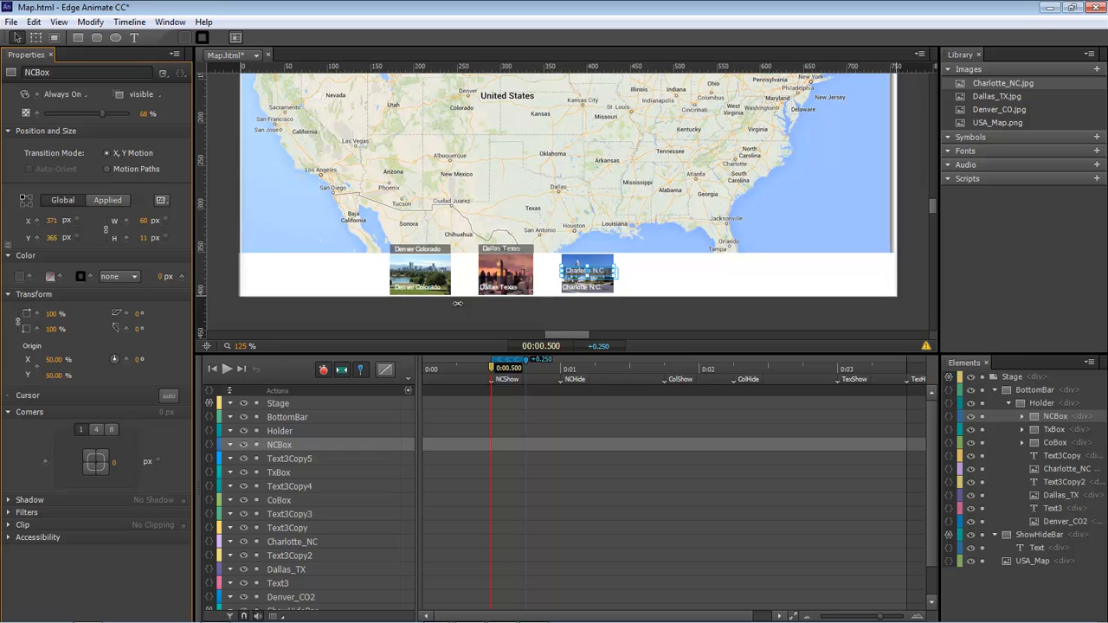
double_click(494, 372)
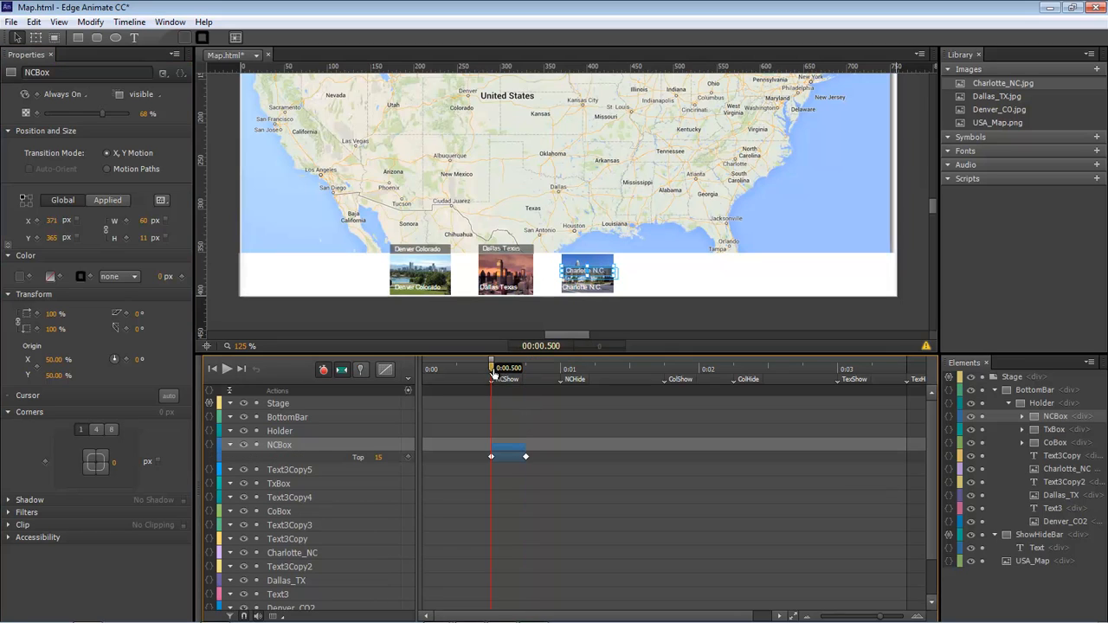
mouse_move(494, 372)
mouse_down()
mouse_move(528, 371)
mouse_move(491, 368)
mouse_up()
Step: Keyframe NCBox's opacity to fade in from 0% at 0.5 s to 68% at 0.75 s
drag(491, 371, 525, 372)
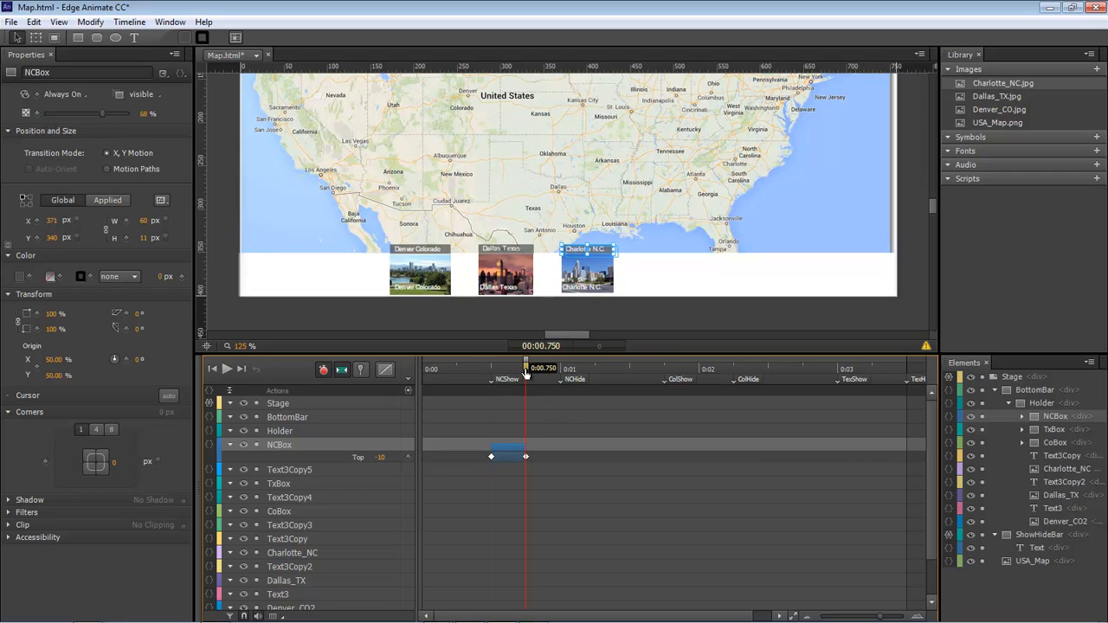
click(37, 113)
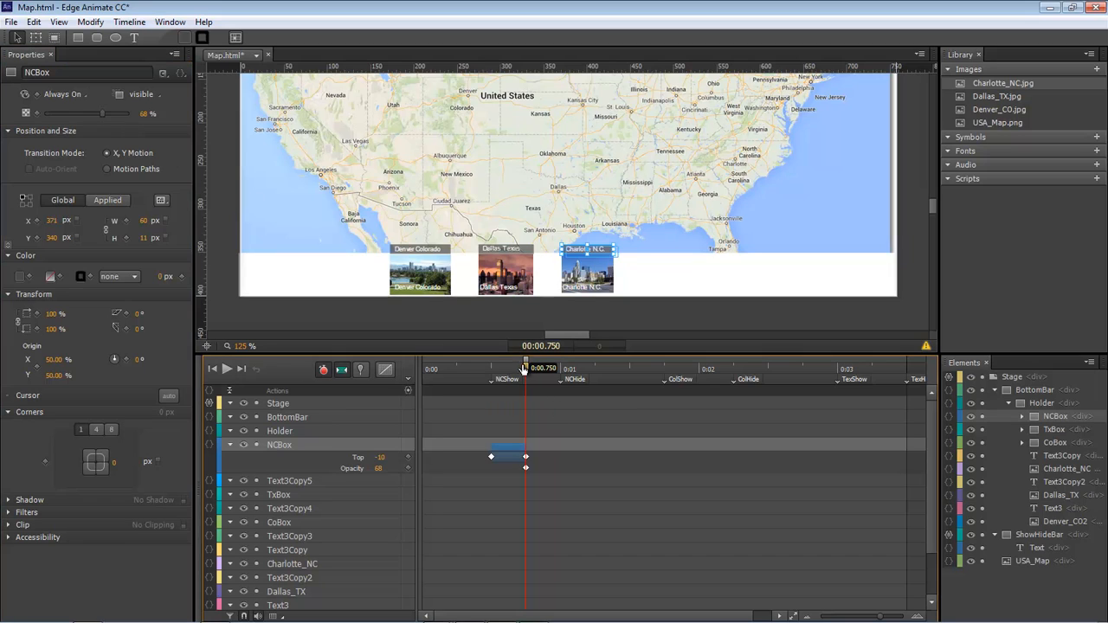
drag(526, 371, 492, 372)
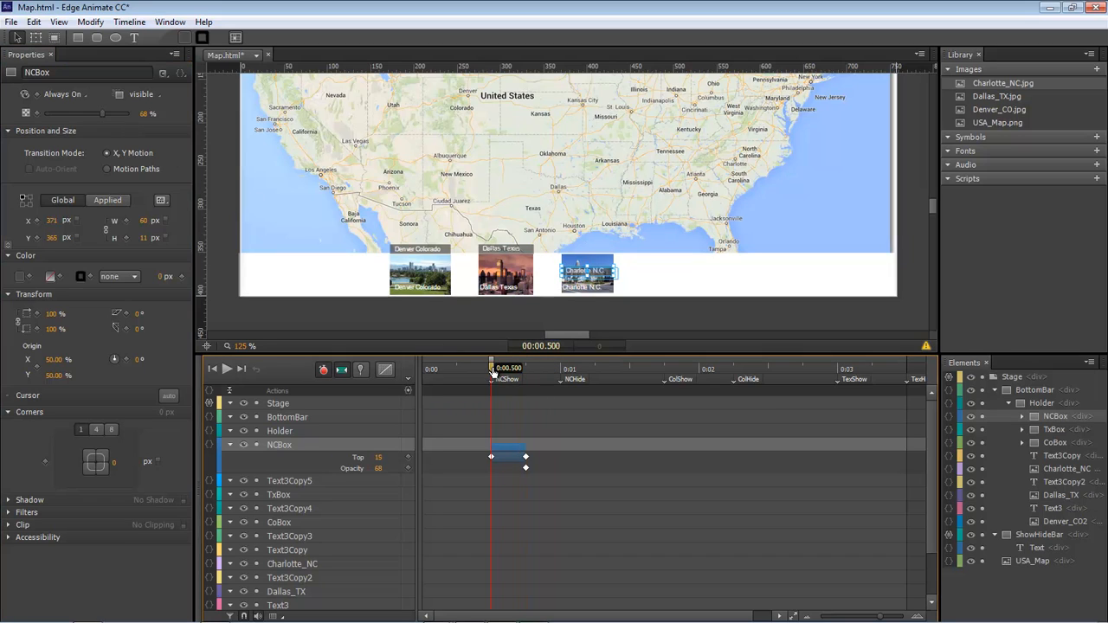
click(45, 113)
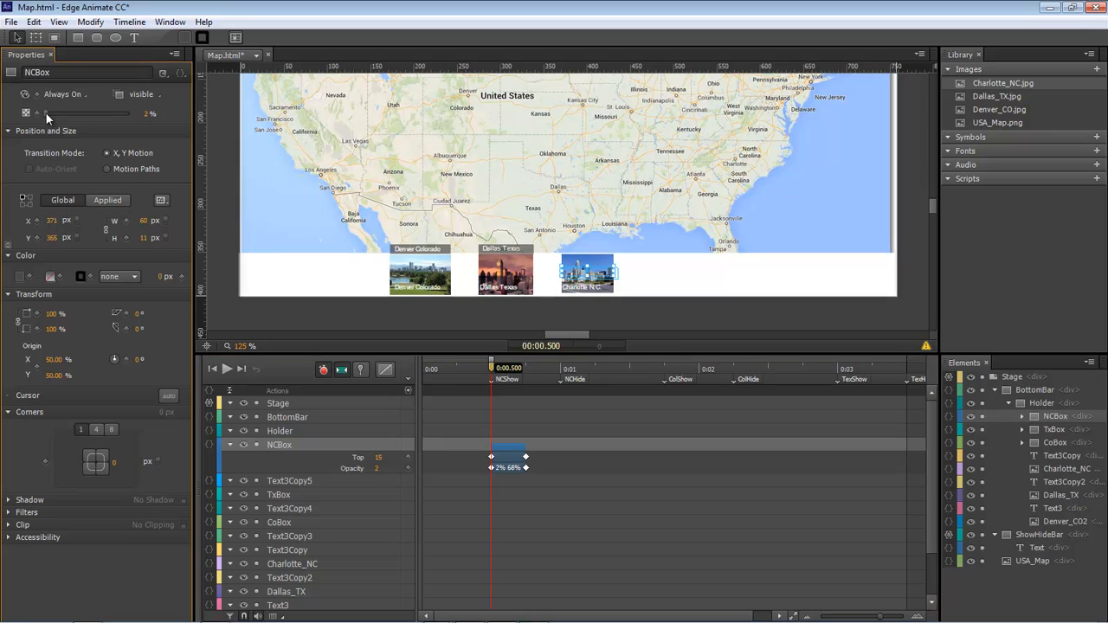
click(147, 115)
key(Return)
Step: Animate NCBox downward from the NCHide label (1 s) to Y 366 px at 1.25 s
drag(491, 372, 556, 373)
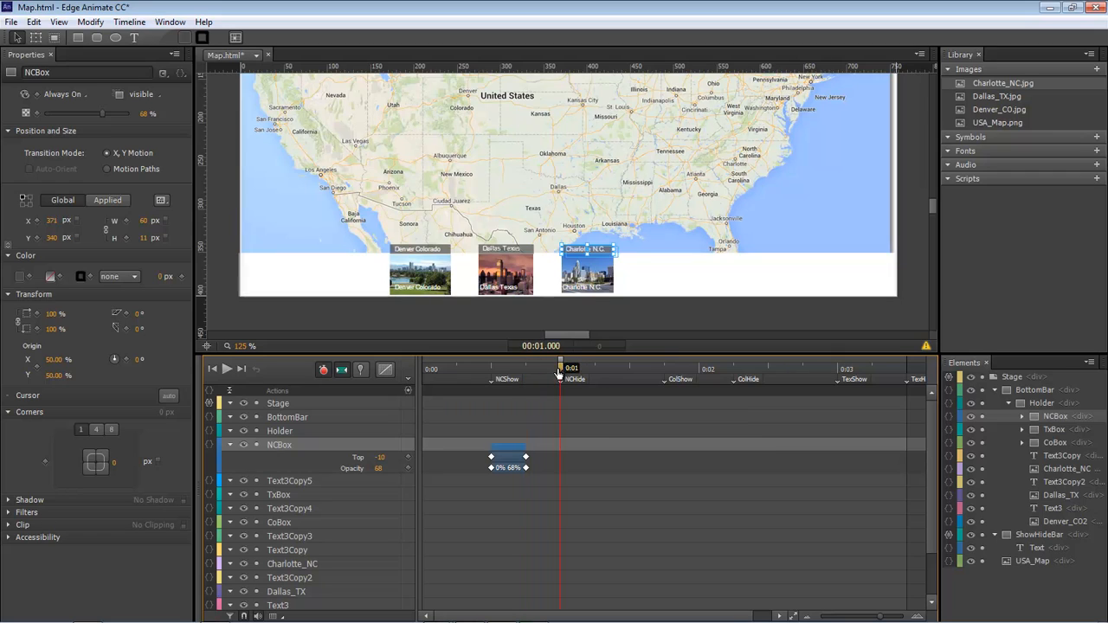
key(p)
drag(560, 370, 594, 370)
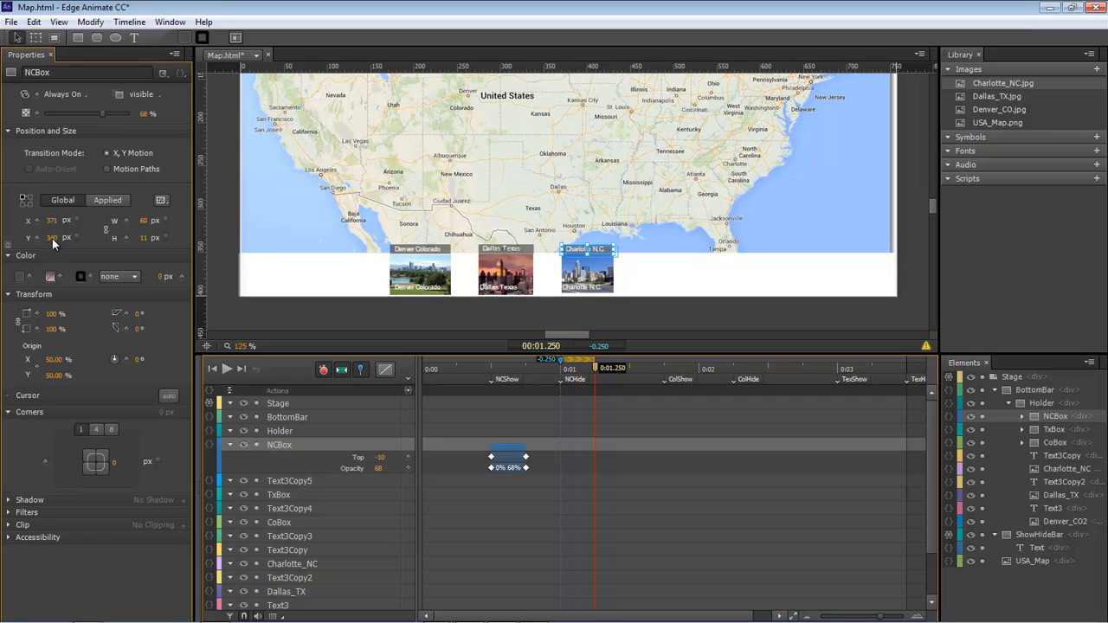
drag(52, 238, 74, 239)
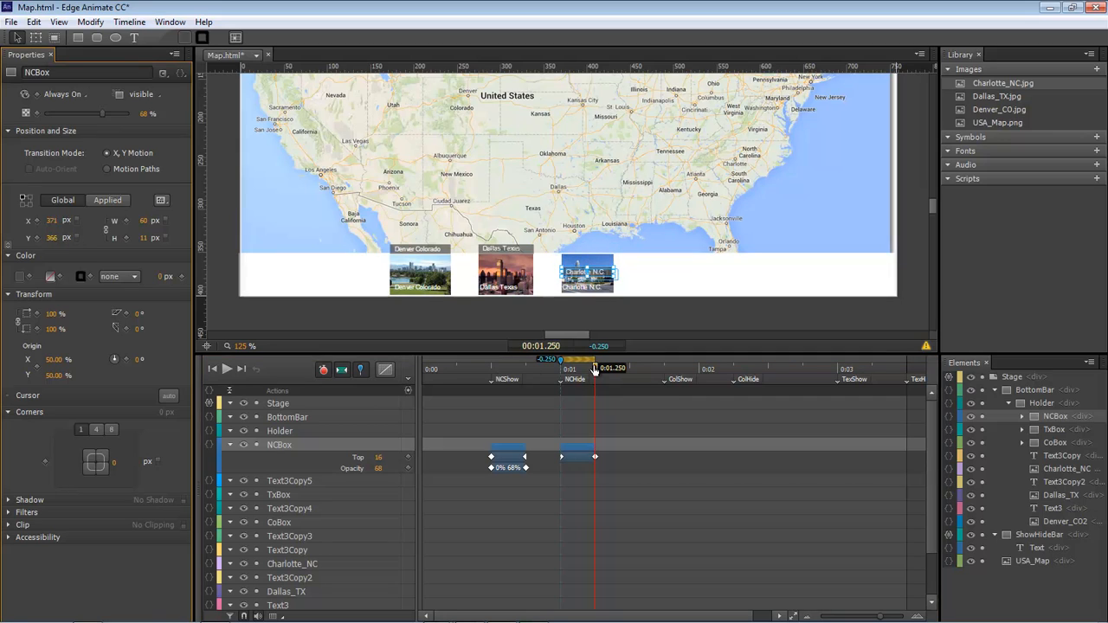
Step: Keyframe NCBox's opacity to fade out from 68% at 1 s to 0% at 1.25 s
drag(595, 370, 561, 371)
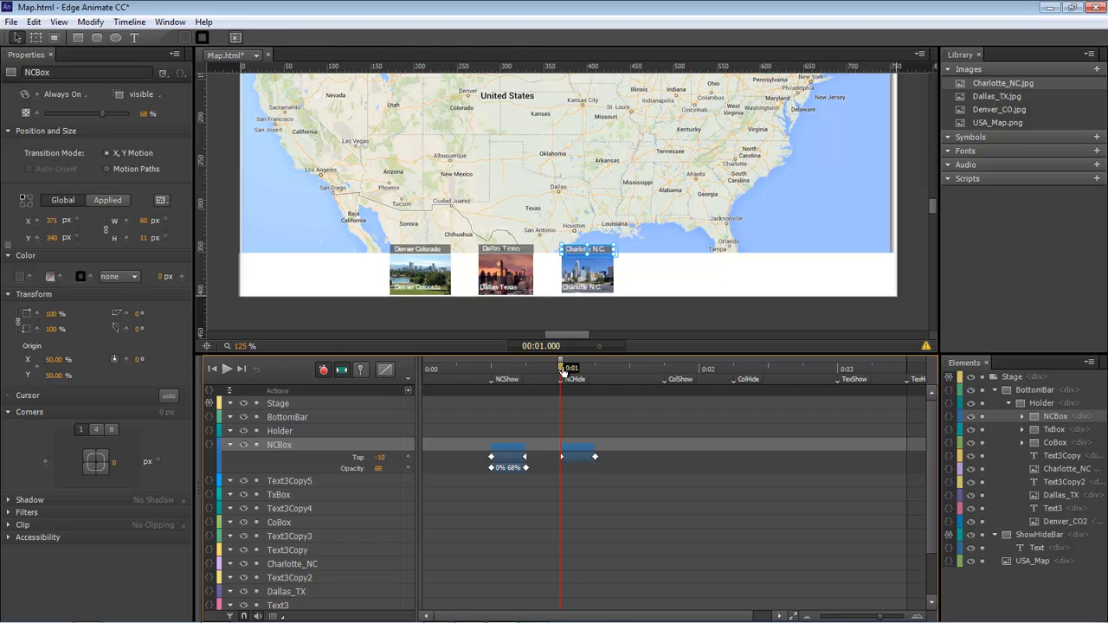
click(36, 112)
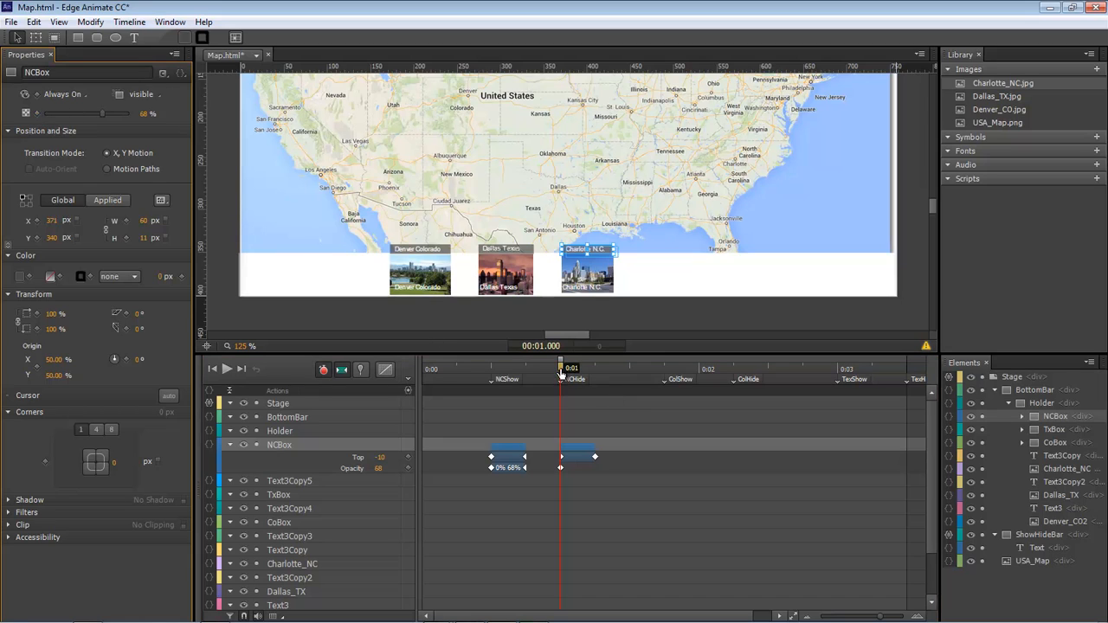
drag(561, 371, 594, 371)
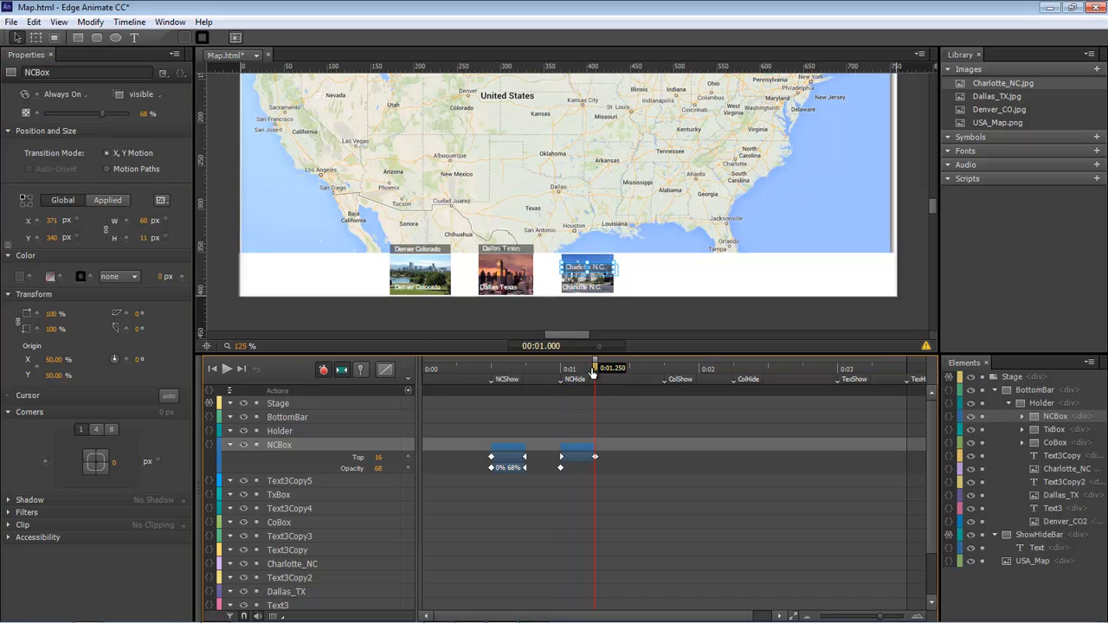
click(144, 115)
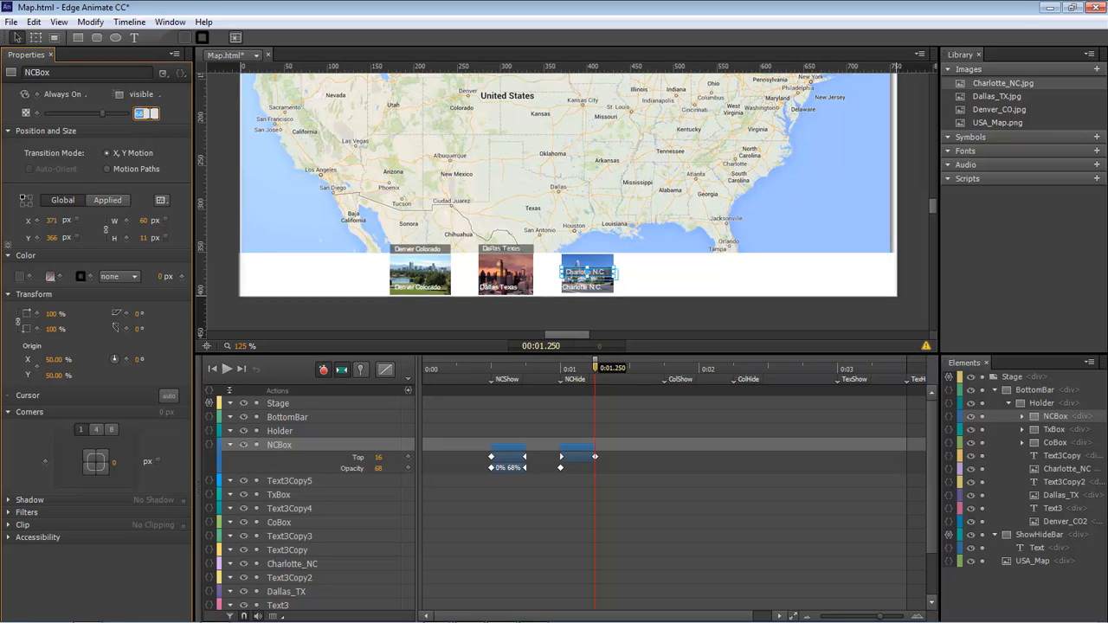
key(Return)
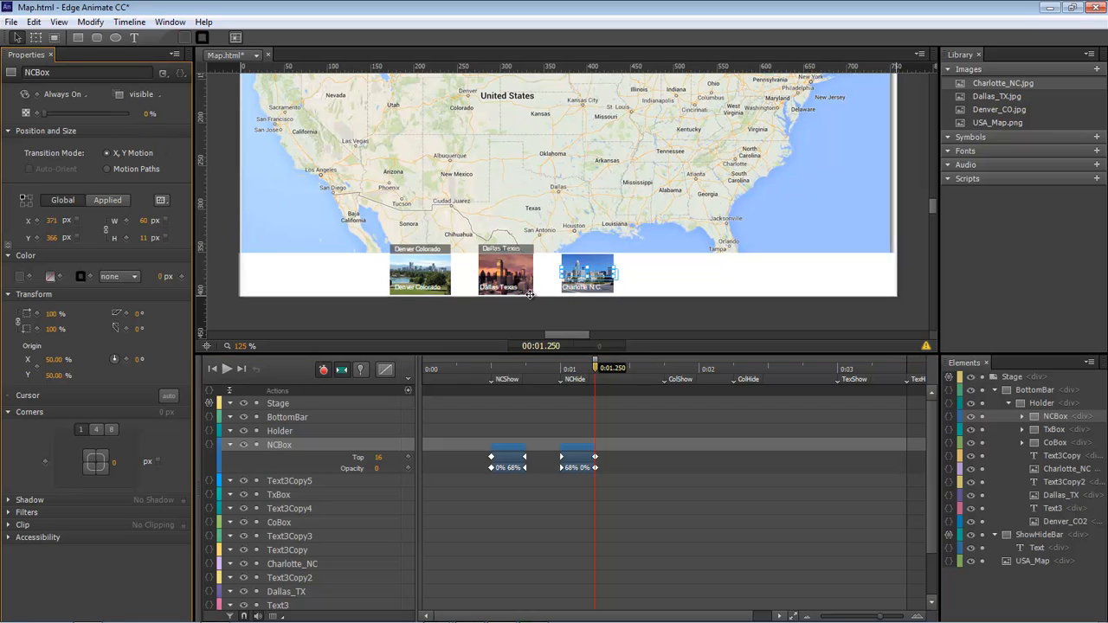
Step: Insert a timeline trigger at 0.75 s, where the NCBox show animation ends
drag(595, 370, 526, 370)
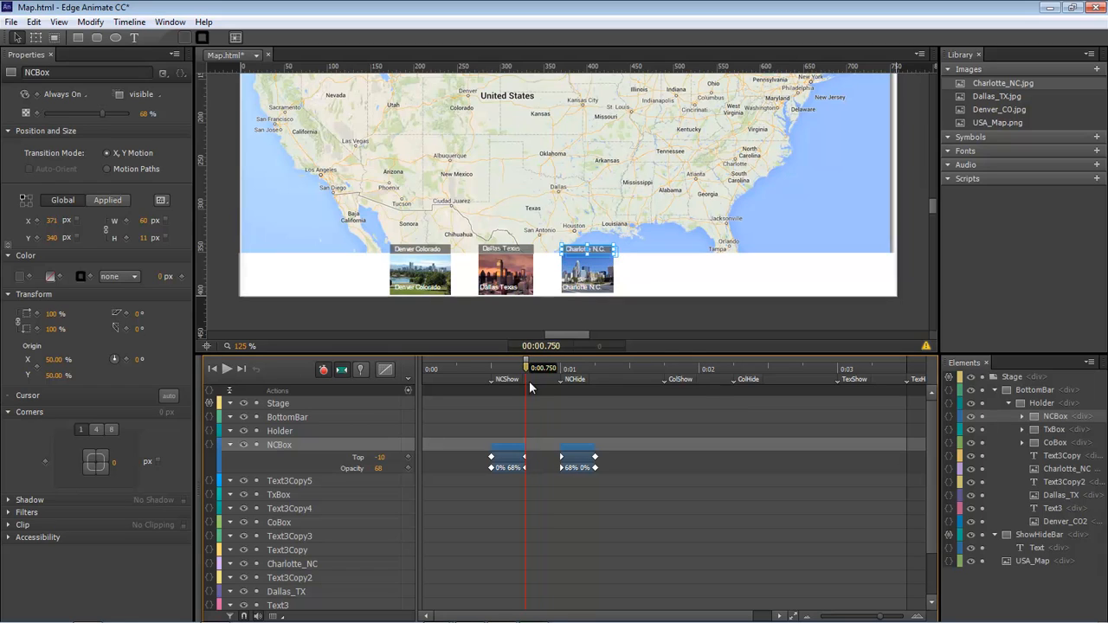
click(407, 390)
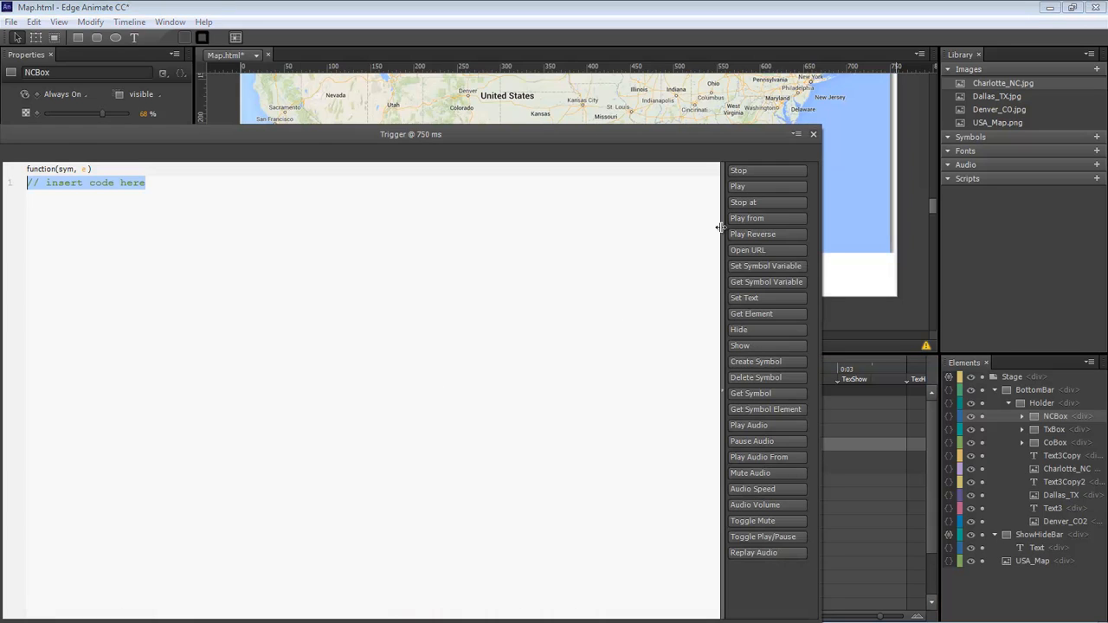
Step: Add Stop triggers to the timeline at 0:00.750 and 0:01.250, and save the file
click(764, 171)
key(Escape)
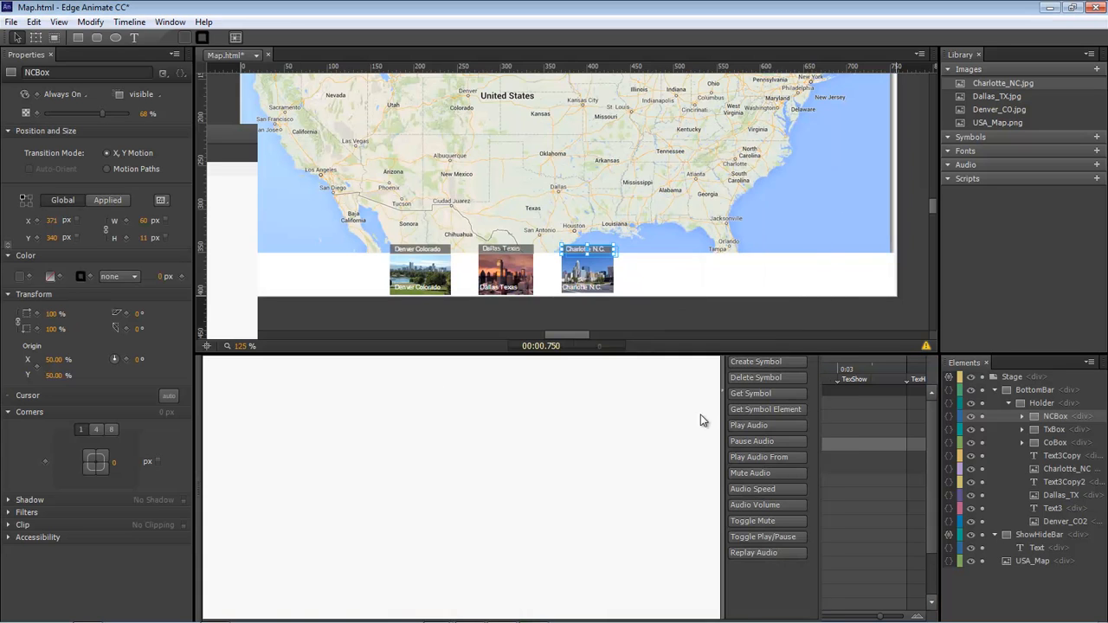
drag(526, 370, 594, 370)
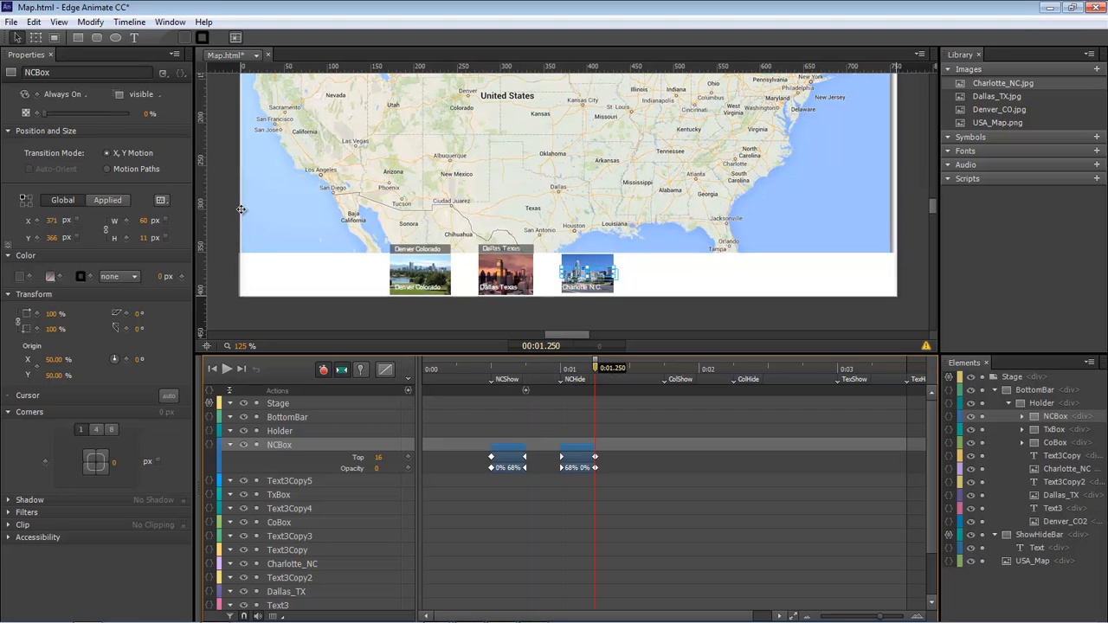
click(408, 390)
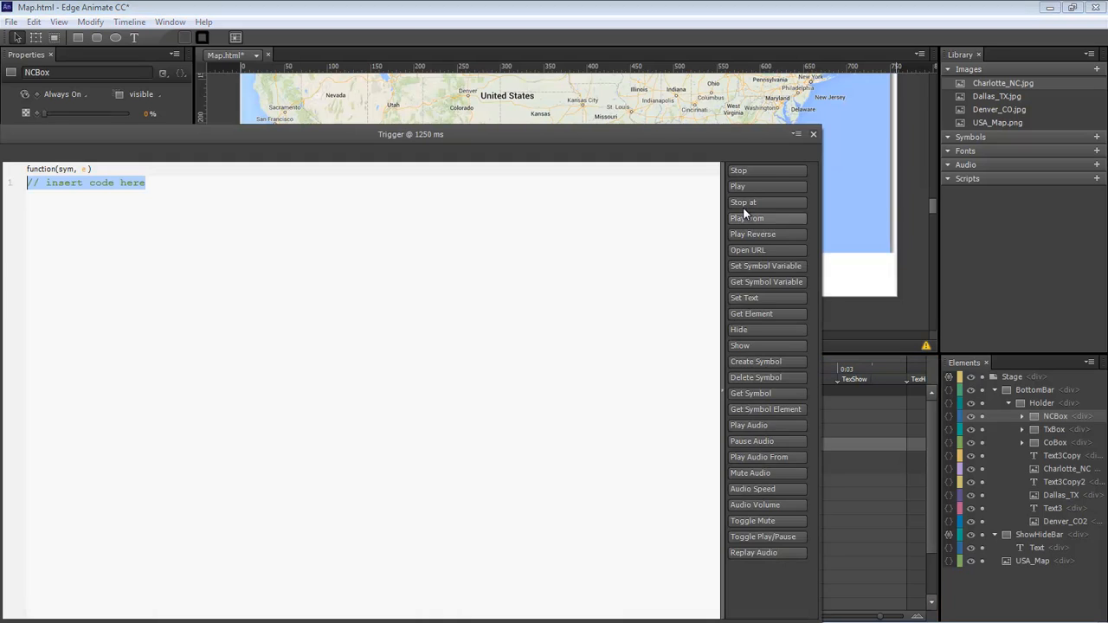
click(774, 169)
click(813, 134)
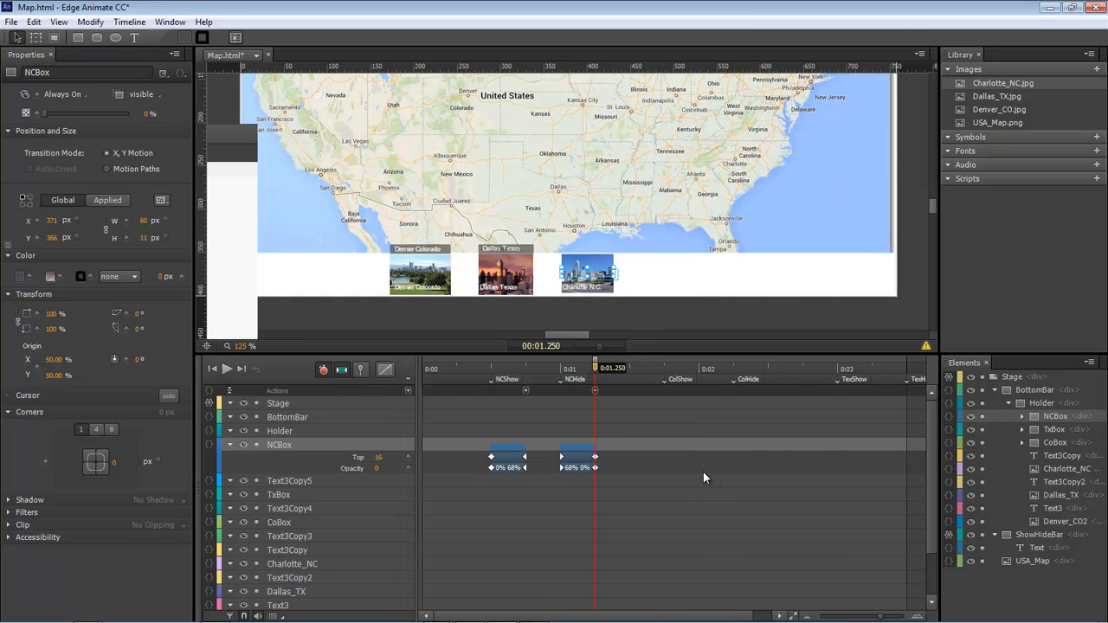
key(ctrl+s)
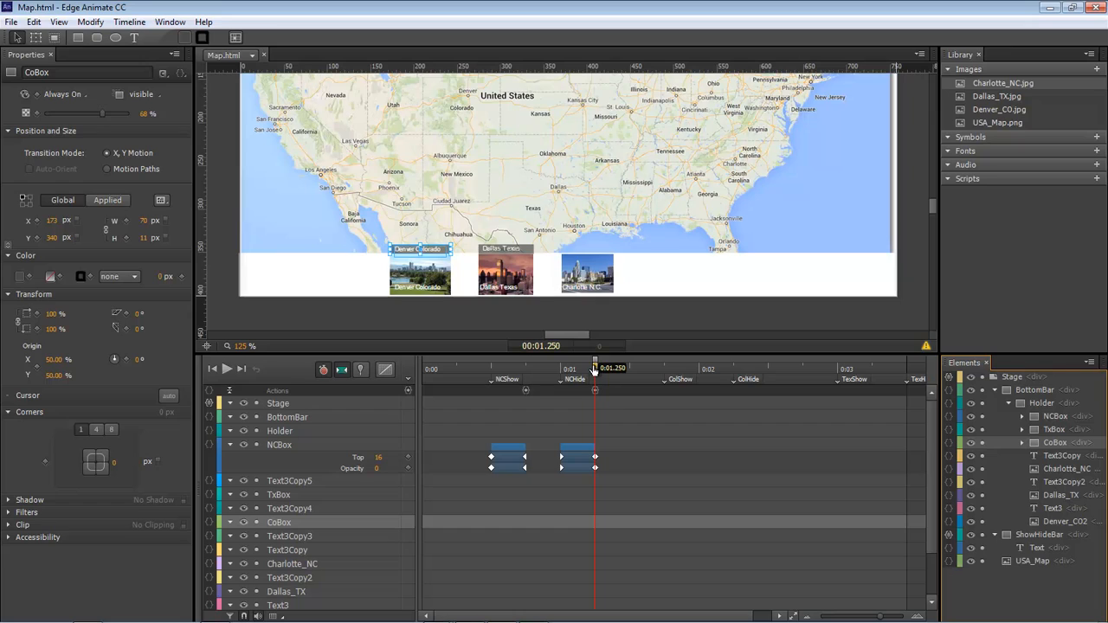
Step: Create a 0.25-second vertical transition for CoBox at the ColShow label (0:01.750), rising from Y 367 px to its current position
drag(593, 370, 664, 372)
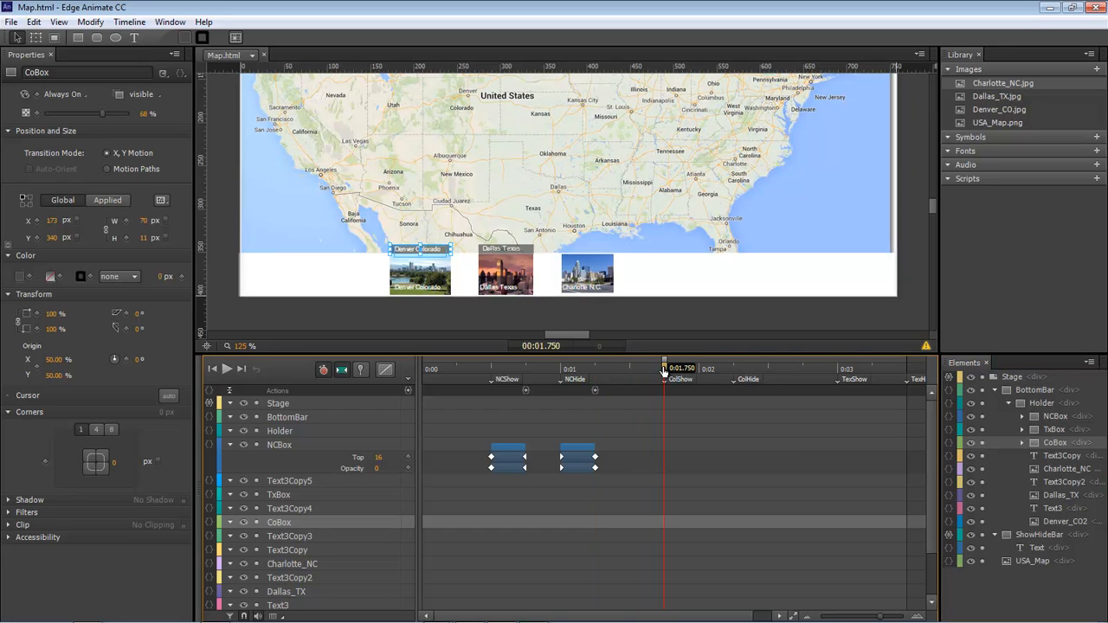
key(p)
drag(665, 363, 695, 367)
drag(54, 239, 67, 238)
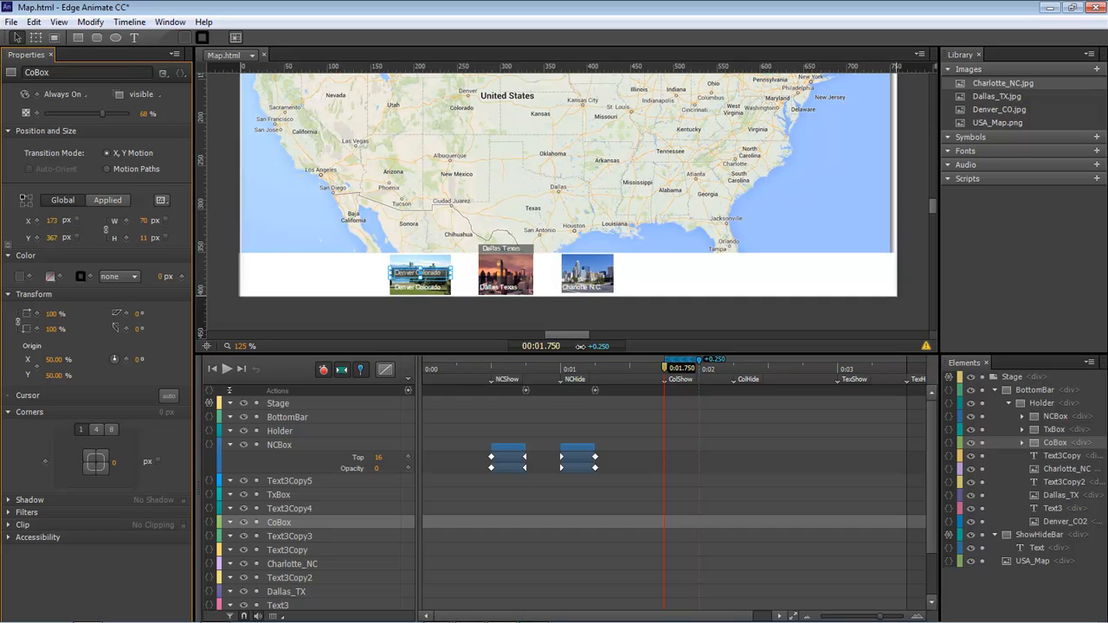
double_click(665, 370)
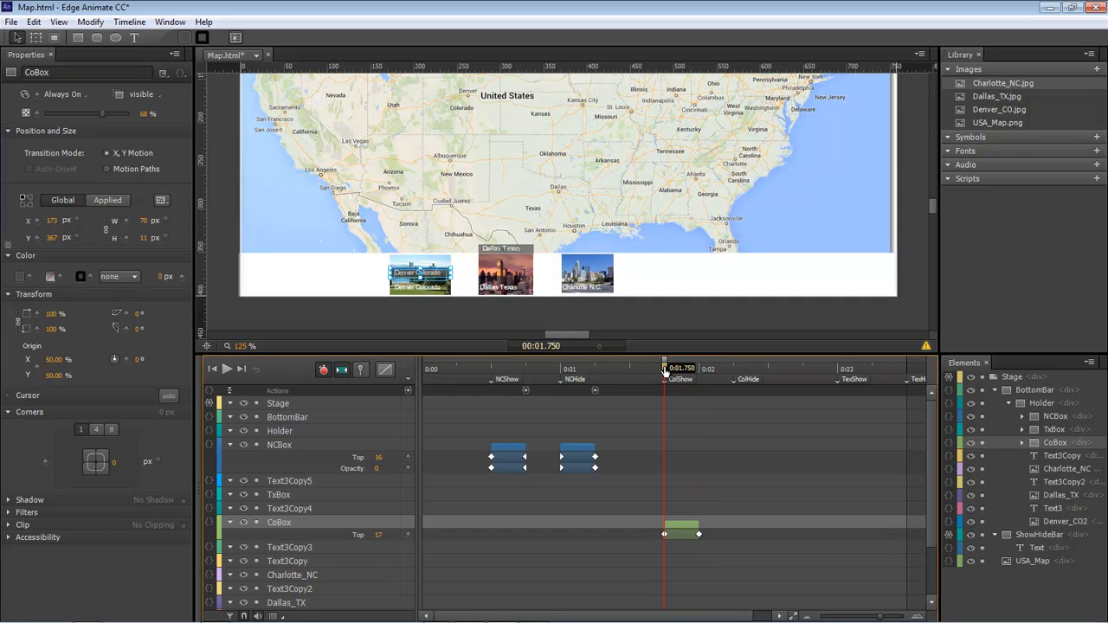
mouse_move(665, 370)
mouse_down()
mouse_move(699, 369)
mouse_move(665, 370)
mouse_up()
Step: Fade in CoBox by adding an opacity keyframe at 0:02.000 and setting its opacity to 0% at 0:01.750
drag(666, 371, 699, 370)
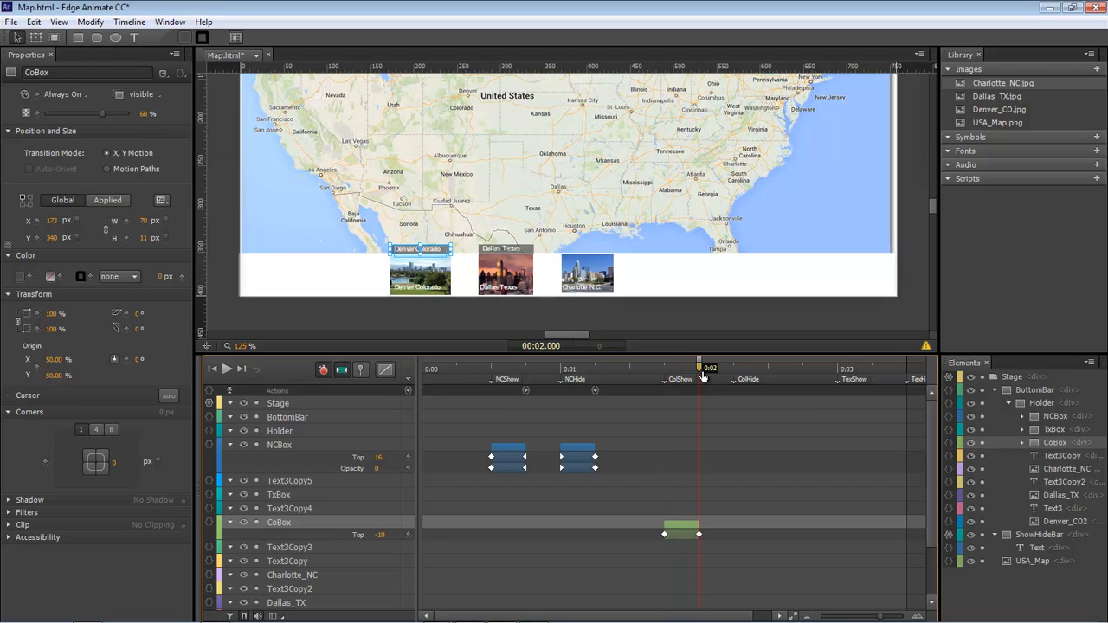
click(36, 114)
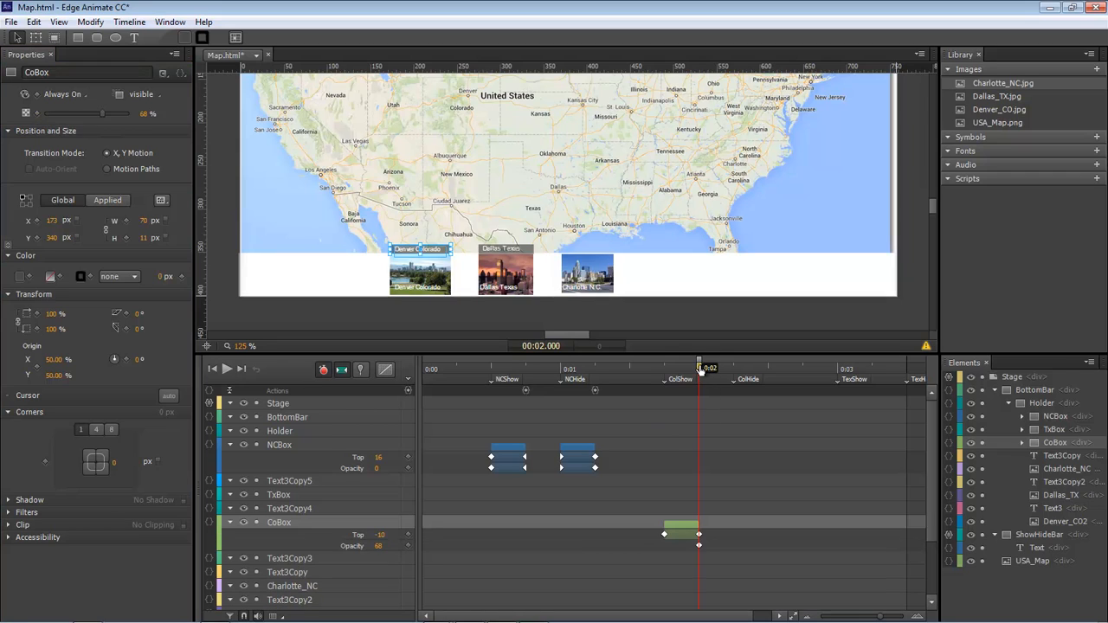
drag(700, 369, 666, 370)
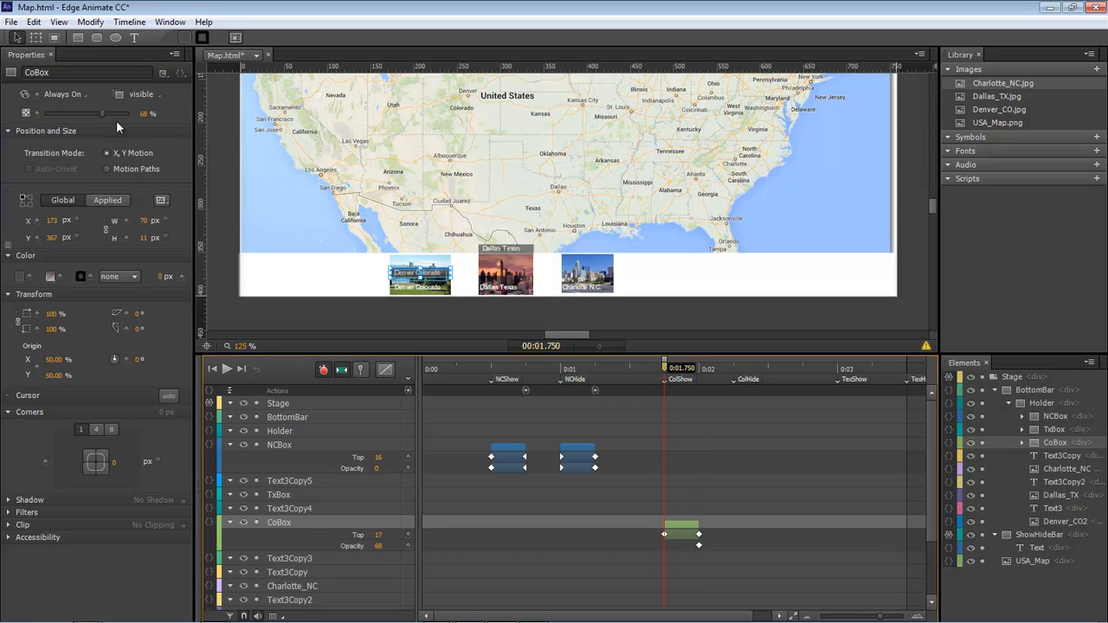
click(145, 114)
text(0)
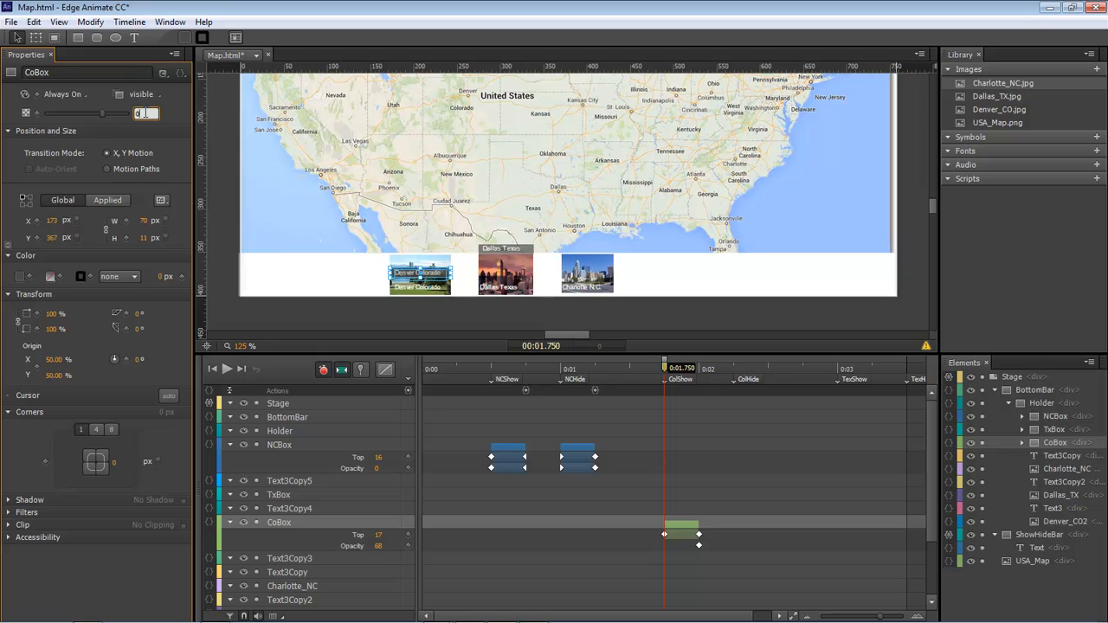
key(Return)
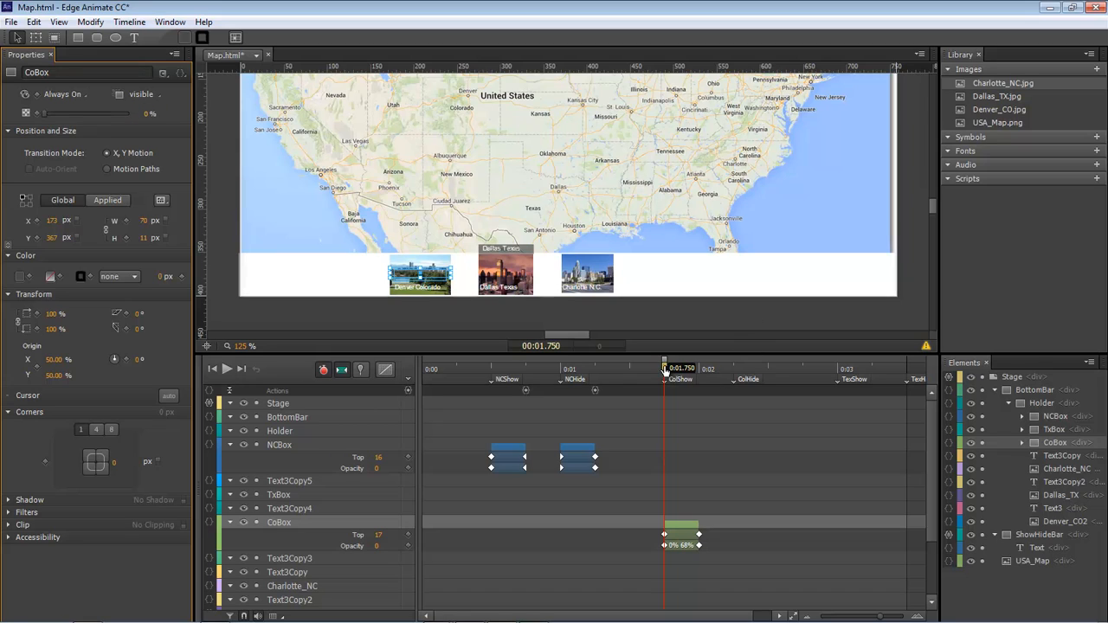
Step: Create a vertical transition for CoBox from the ColHide label (0:02.250) to 0:02.500, ending at Y 370 px
drag(665, 371, 767, 373)
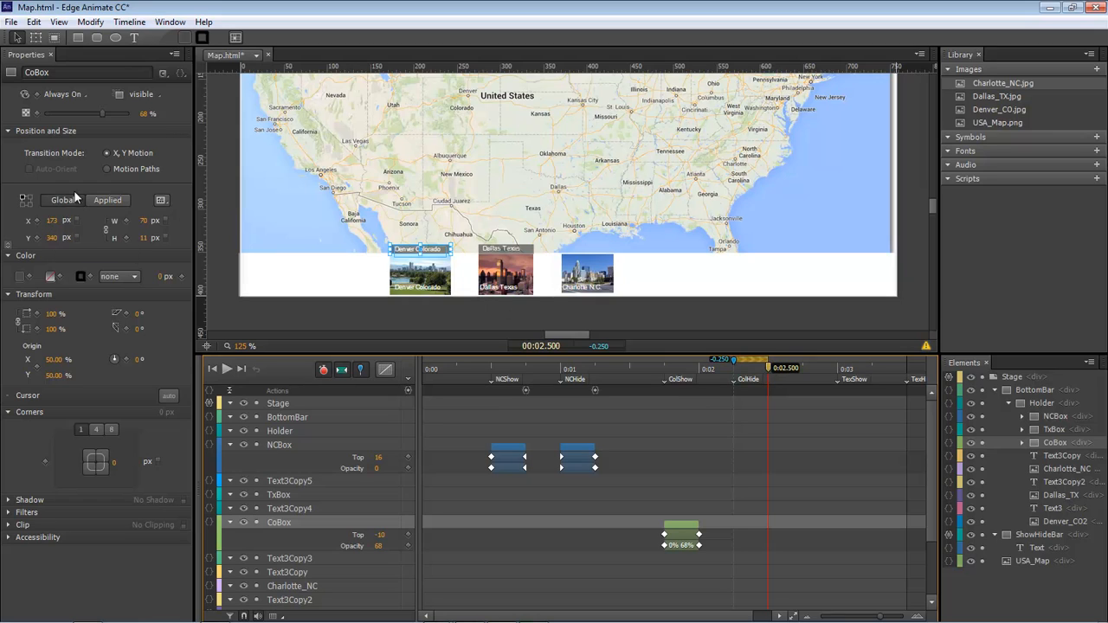
drag(53, 238, 76, 238)
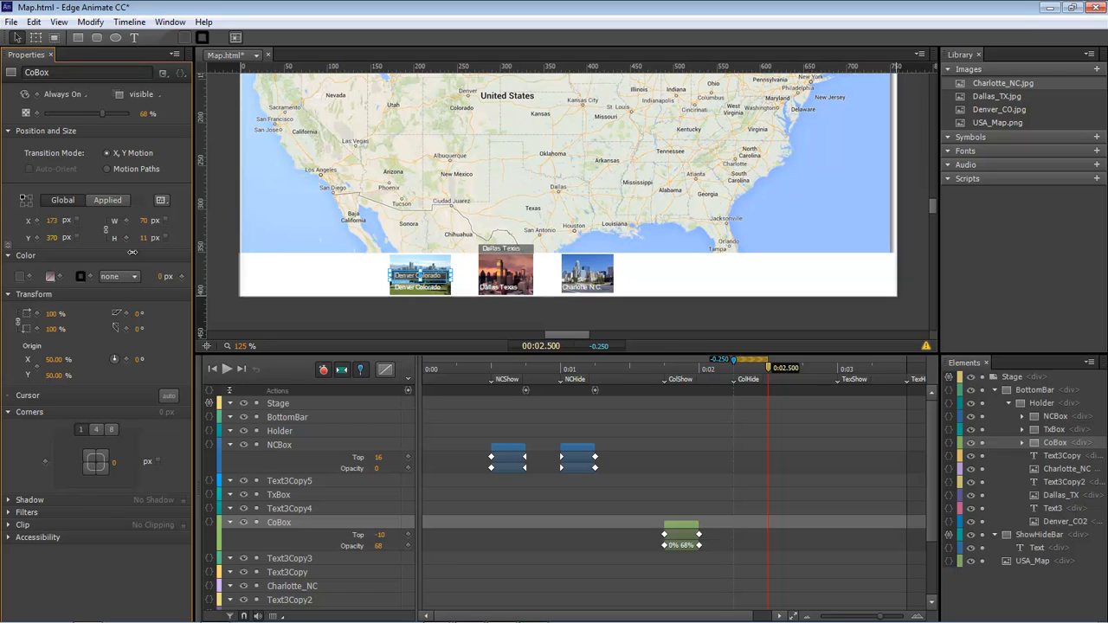
drag(757, 364, 734, 370)
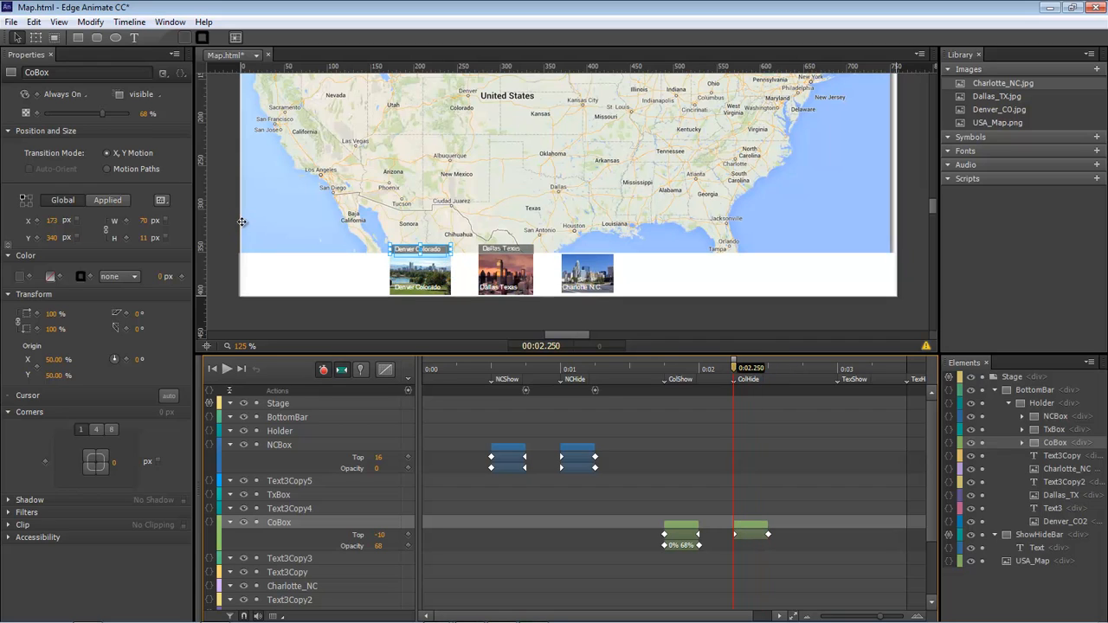
Step: Fade out CoBox by adding an opacity keyframe at 0:02.250 and setting its opacity to 0% at 0:02.500
click(39, 115)
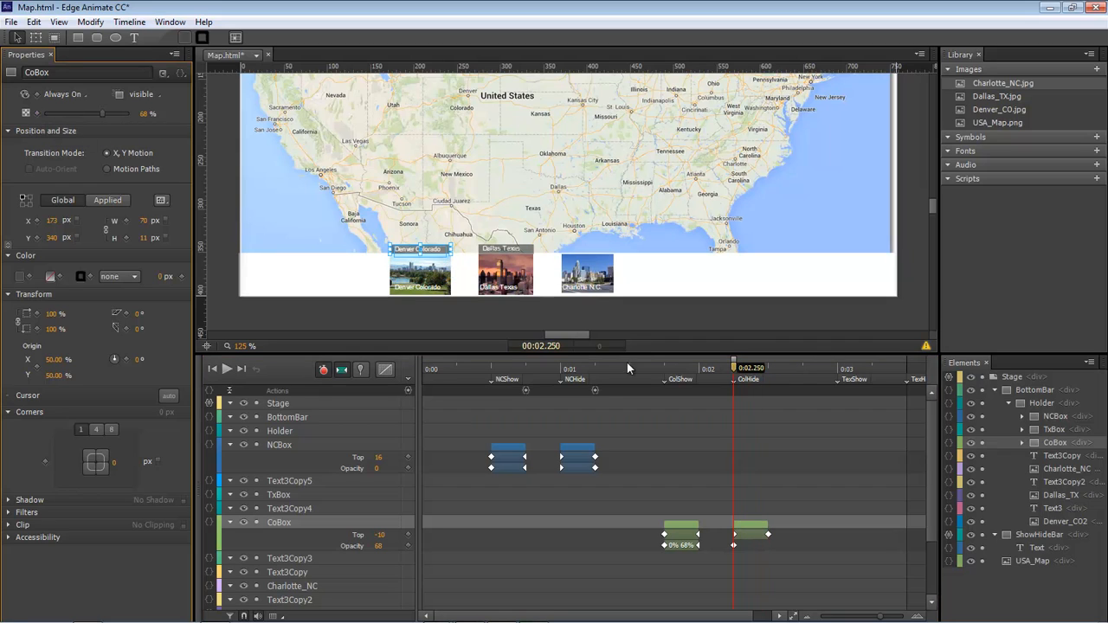
drag(734, 369, 767, 370)
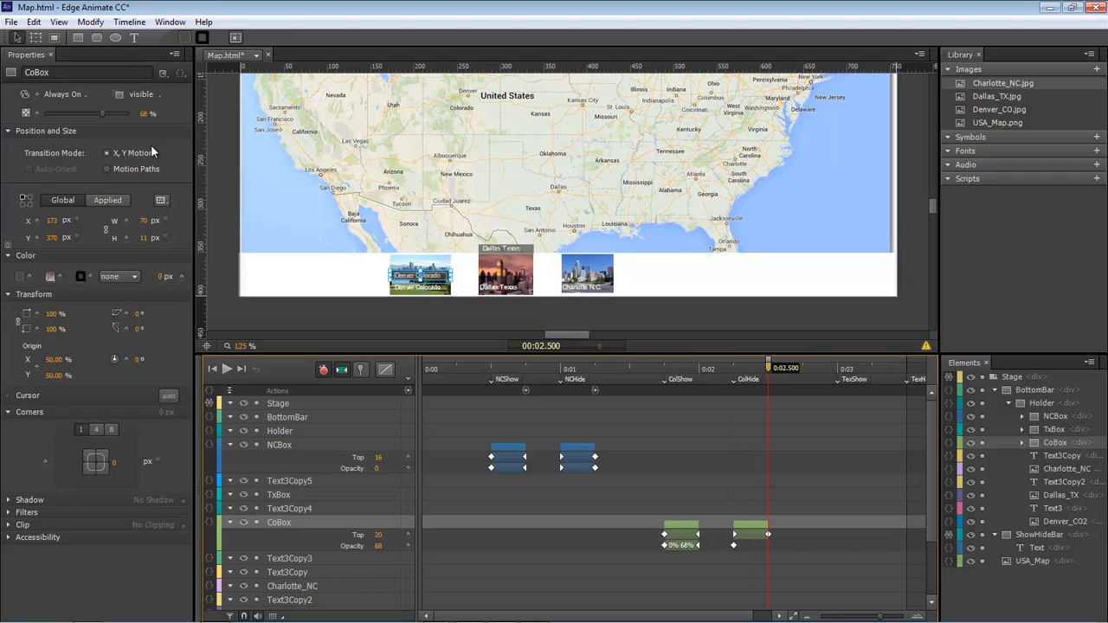
click(144, 113)
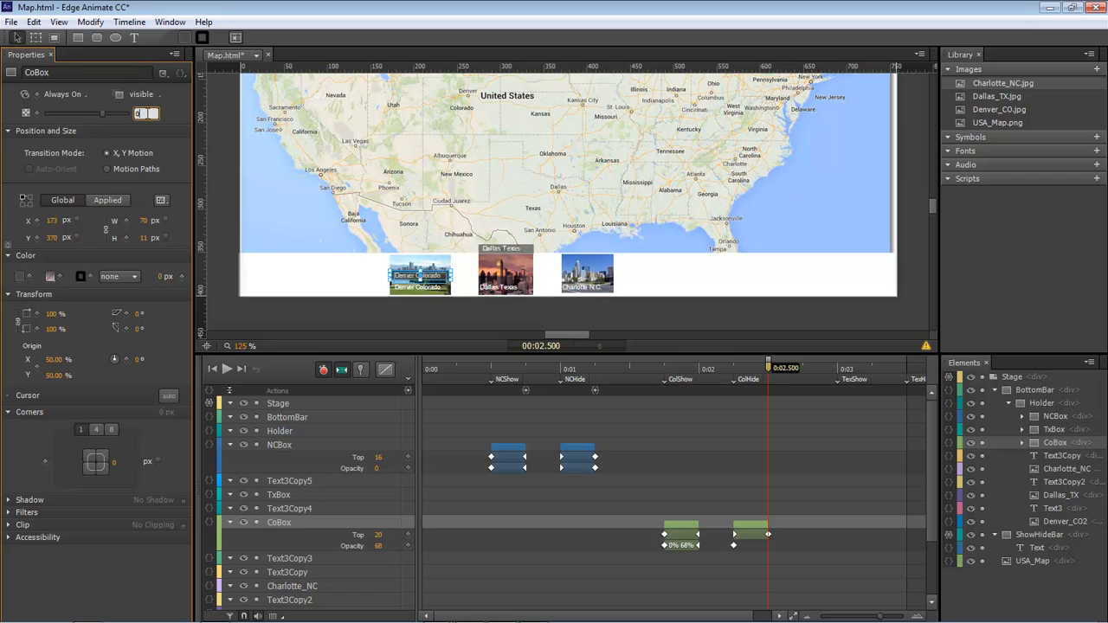
text(0)
key(Return)
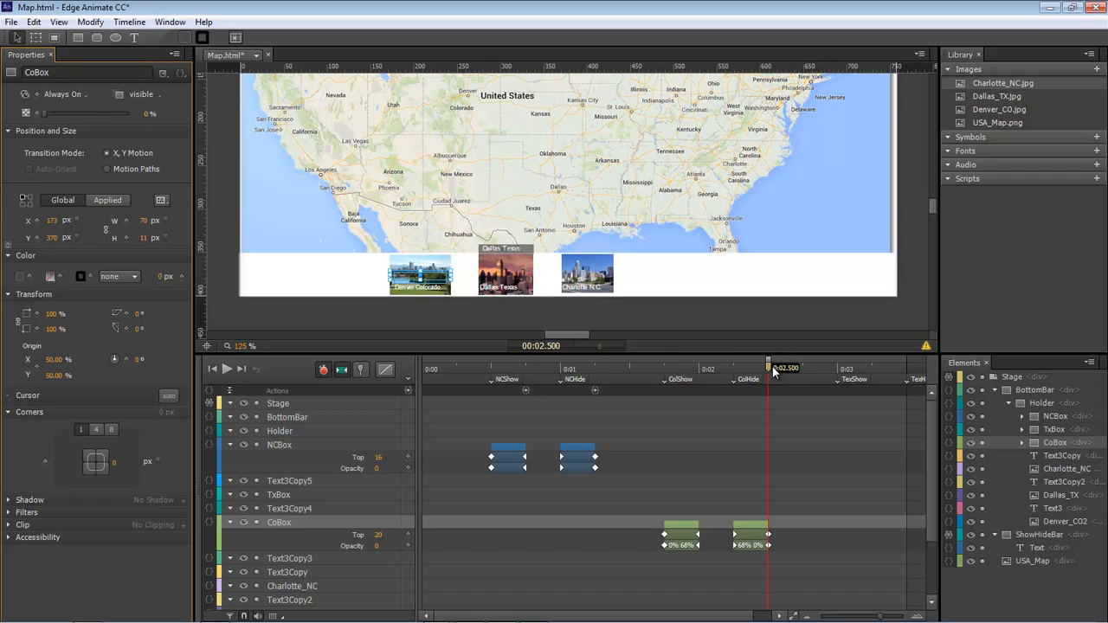
Step: Create a 0.25-second vertical transition for TxBox at the TexShow label (0:03.000), rising from Y 367 px to its current position
drag(773, 373, 836, 371)
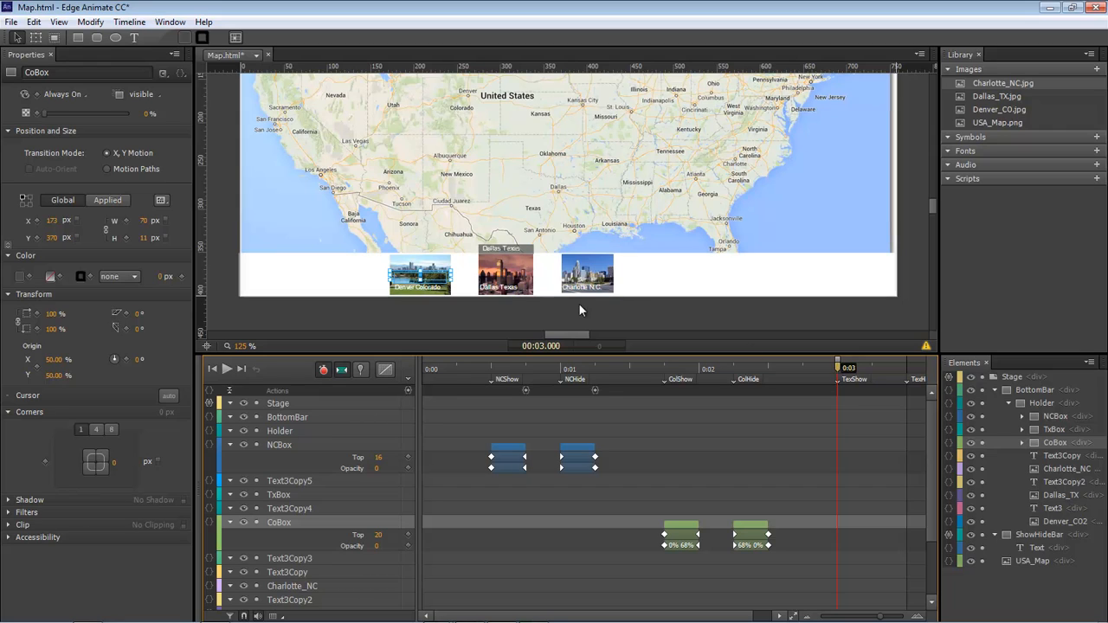
click(1052, 431)
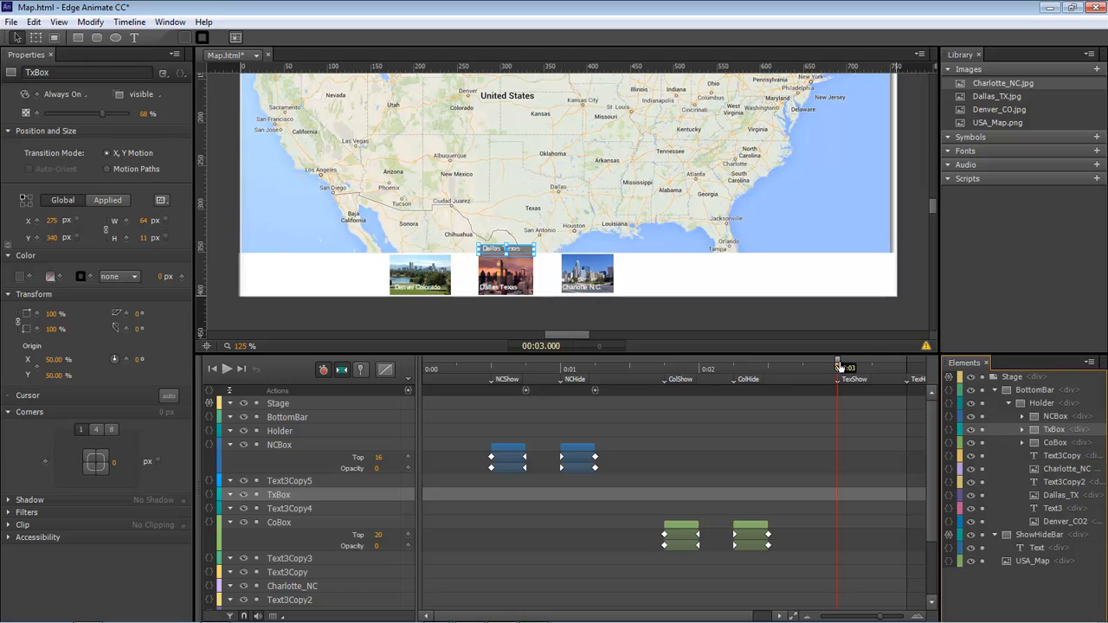
drag(839, 363, 871, 363)
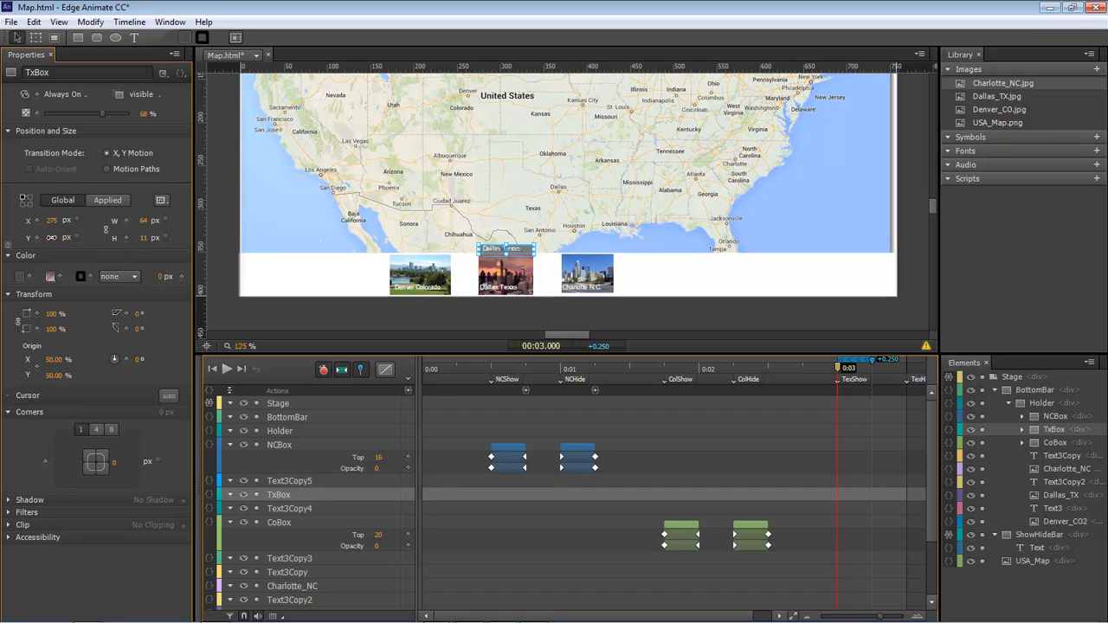
drag(52, 236, 67, 238)
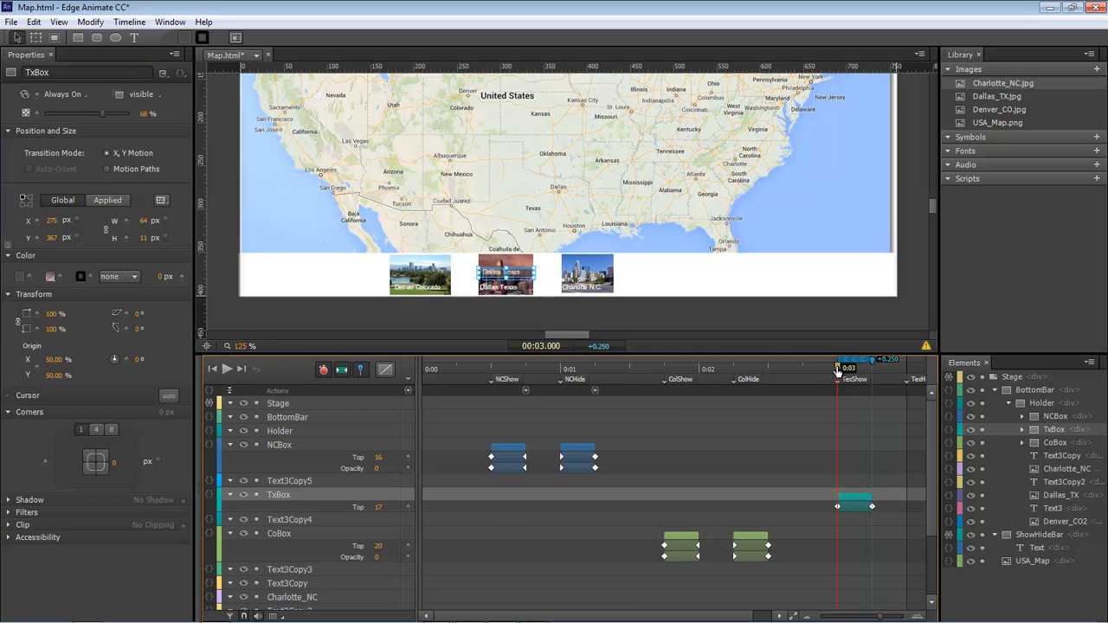
key(p)
Step: Fade in TxBox by adding an opacity keyframe at 0:03.250 and setting its opacity to 0% at 0:03.000
drag(838, 368, 872, 371)
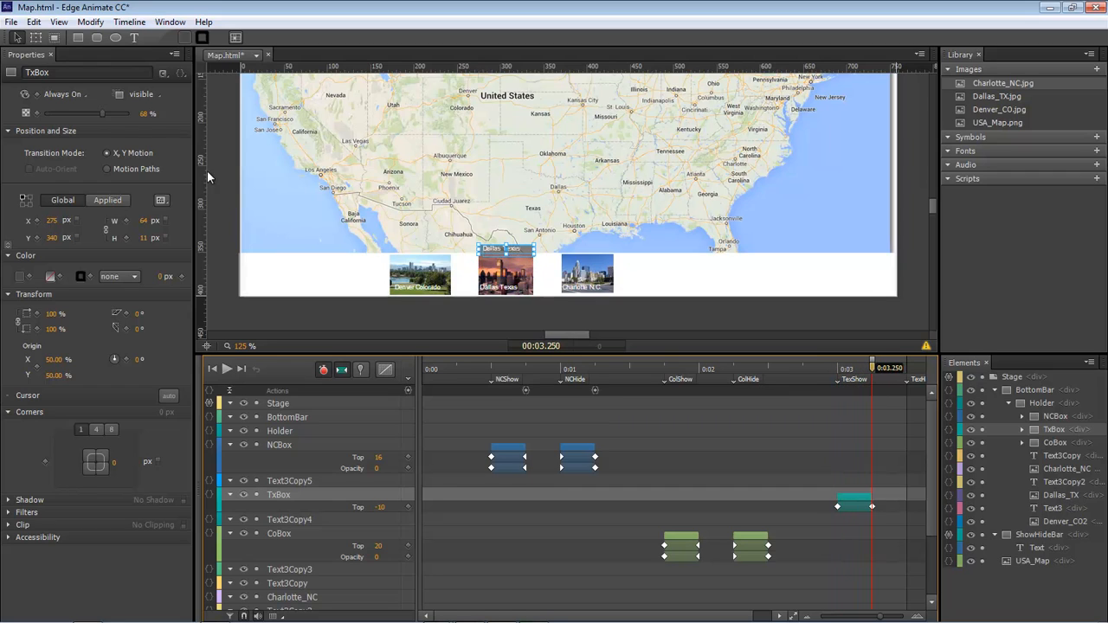
click(54, 115)
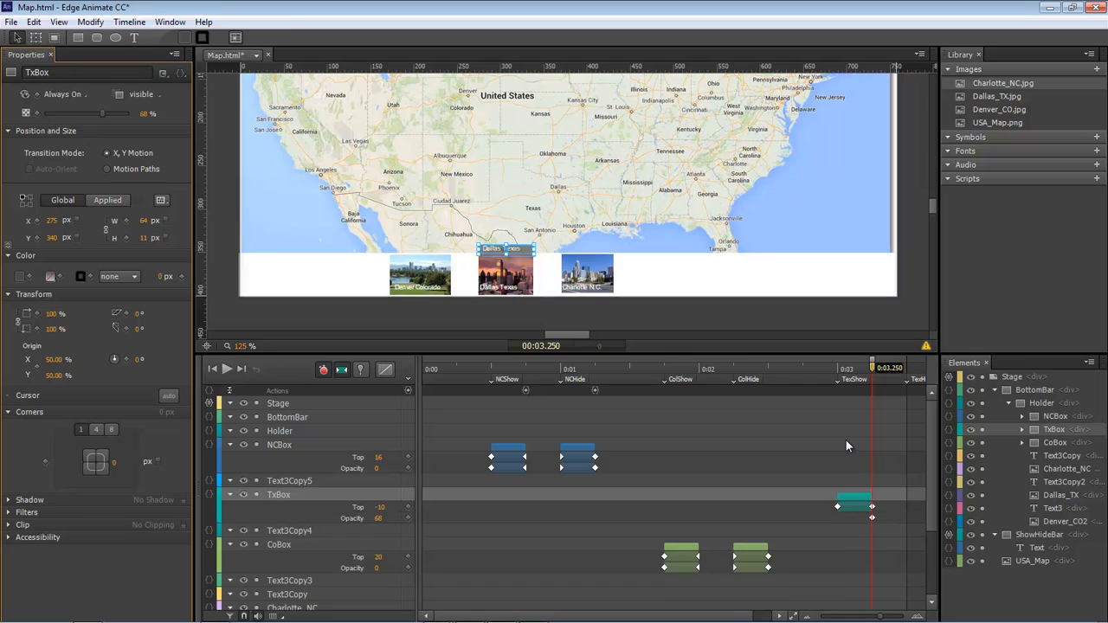
drag(871, 368, 837, 370)
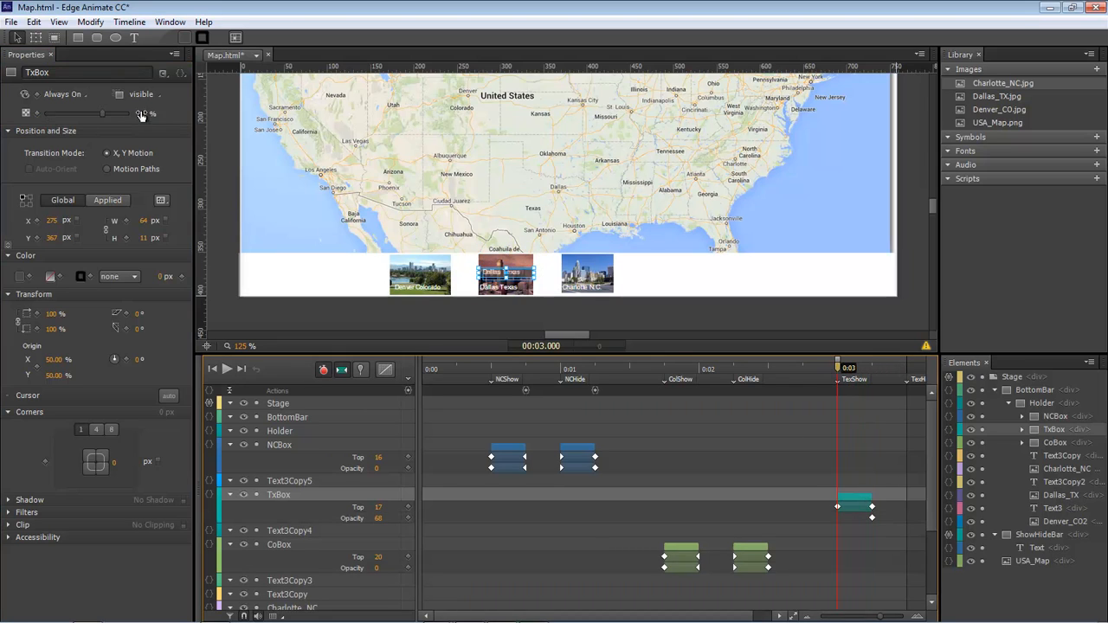
click(141, 114)
text(0)
key(Return)
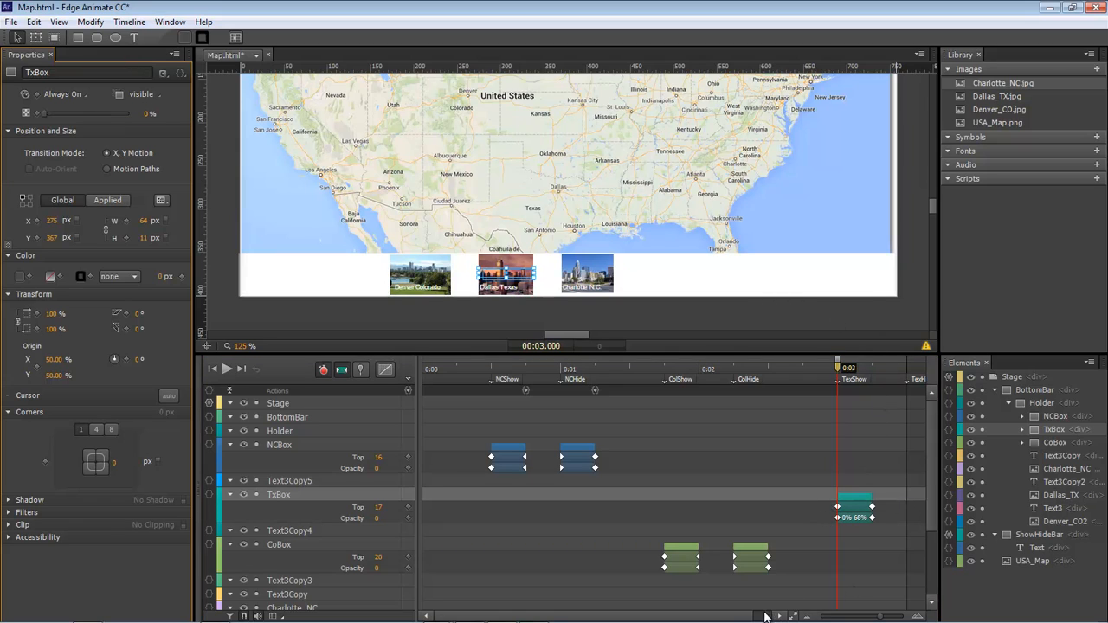
Step: Create a vertical transition for TxBox from the TexHide label (0:03.500) to 0:03.750, ending at Y 368 px
scroll(767, 618, right, 1)
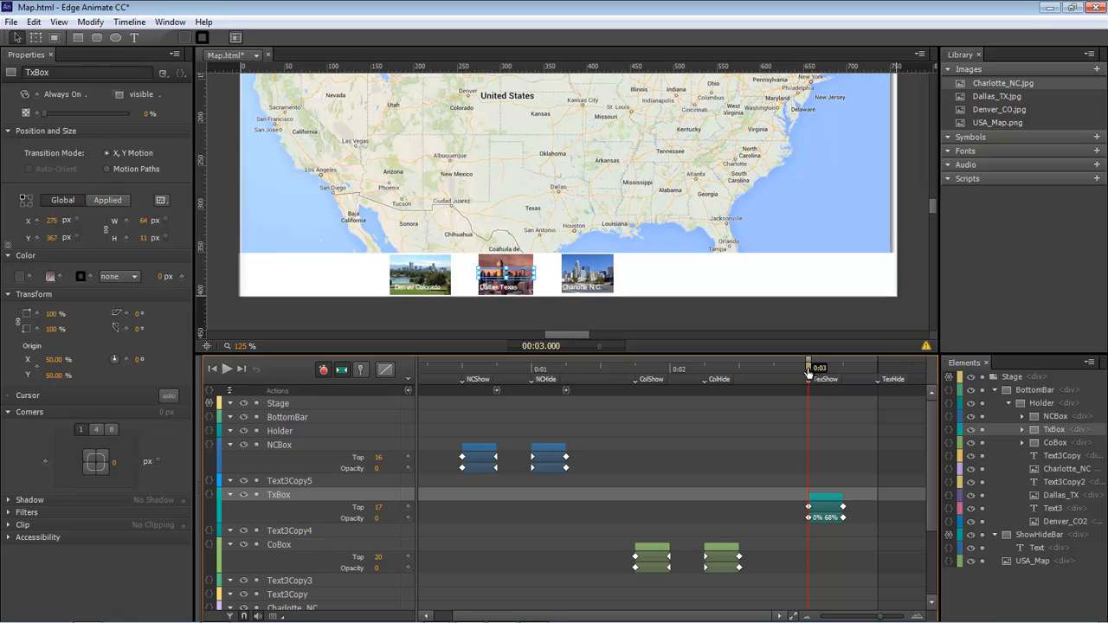
drag(809, 368, 912, 372)
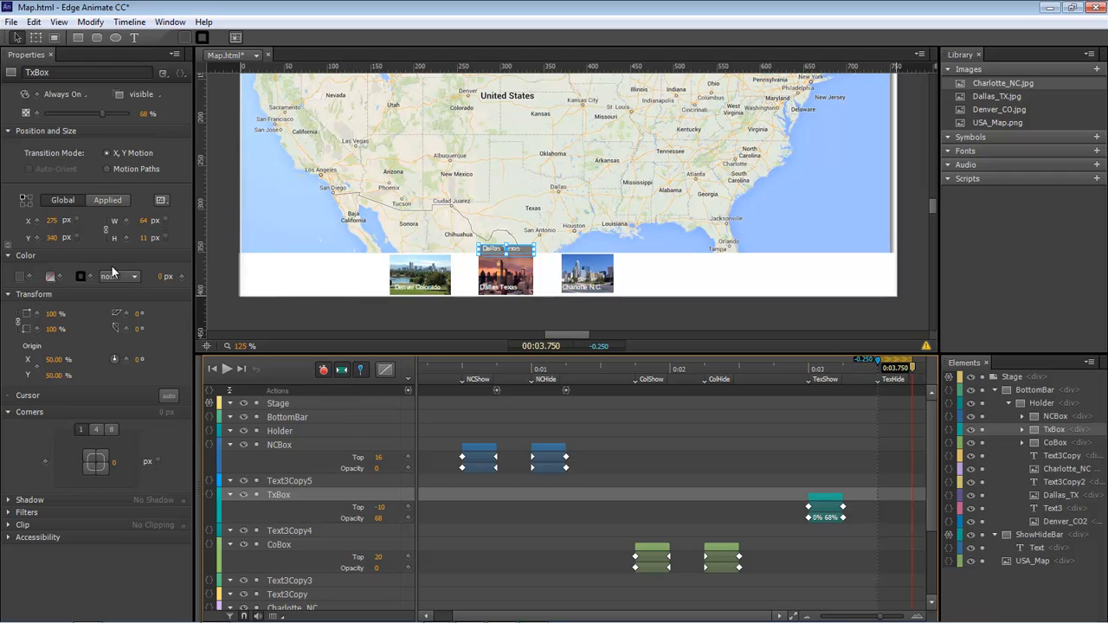
drag(50, 243, 75, 238)
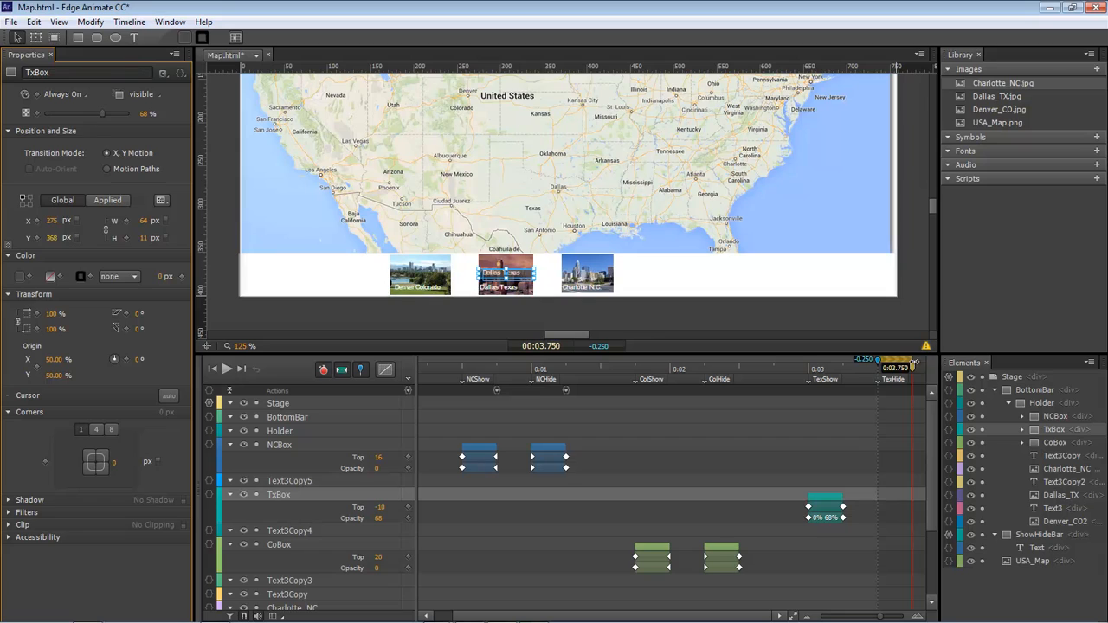
drag(913, 369, 876, 375)
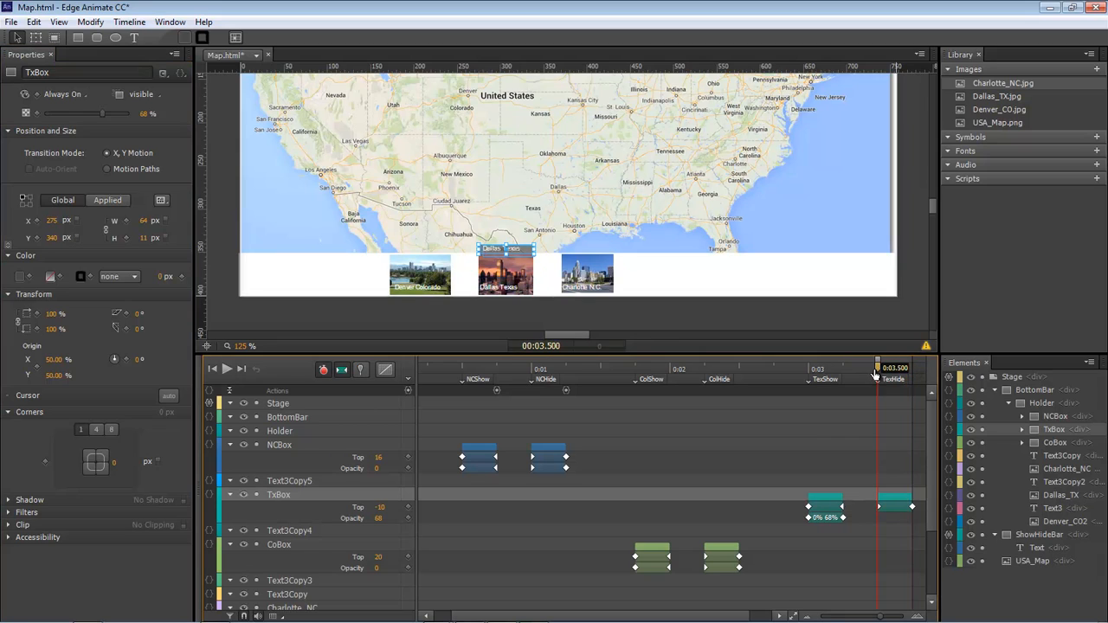
Step: Fade out TxBox by adding an opacity keyframe at 0:03.500 and setting its opacity to 0% at 0:03.750
click(37, 114)
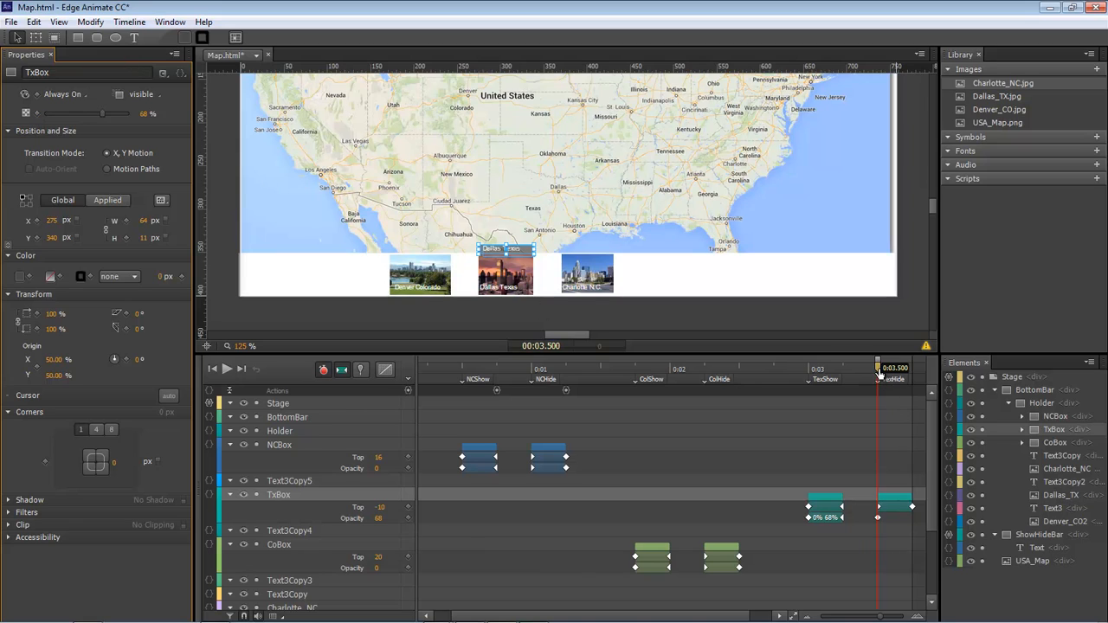
drag(879, 372, 911, 372)
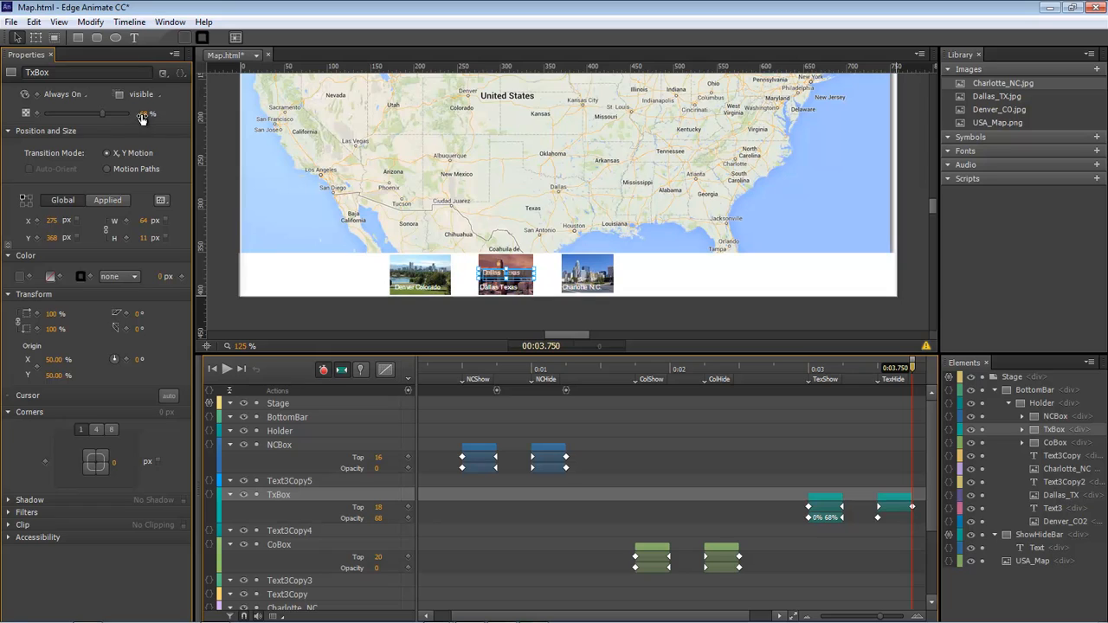
click(145, 113)
text(0)
key(Return)
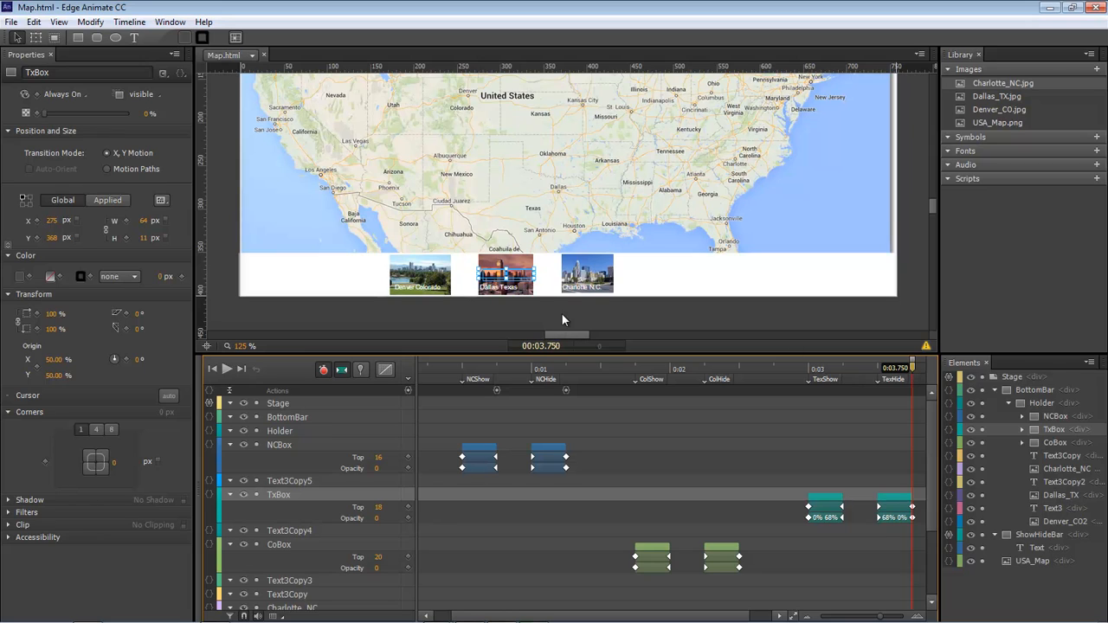
Step: Narrow the Dallas Texas and Charlotte N.C. text labels and centre them on their thumbnails, making the Charlotte label 50 px wide, and save the file
click(585, 317)
click(585, 317)
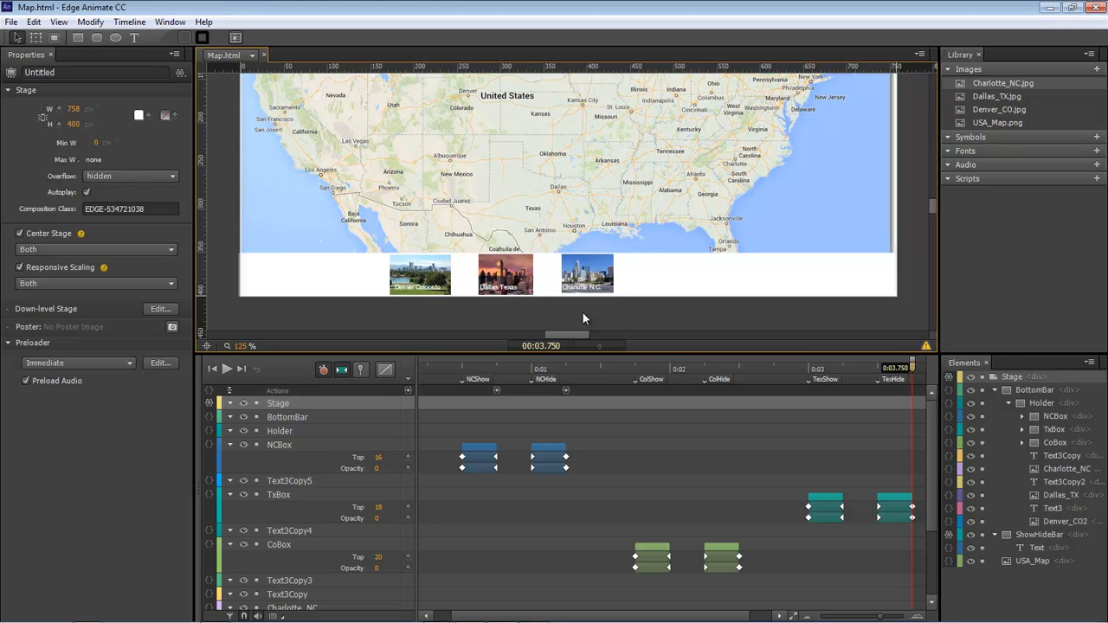
click(490, 286)
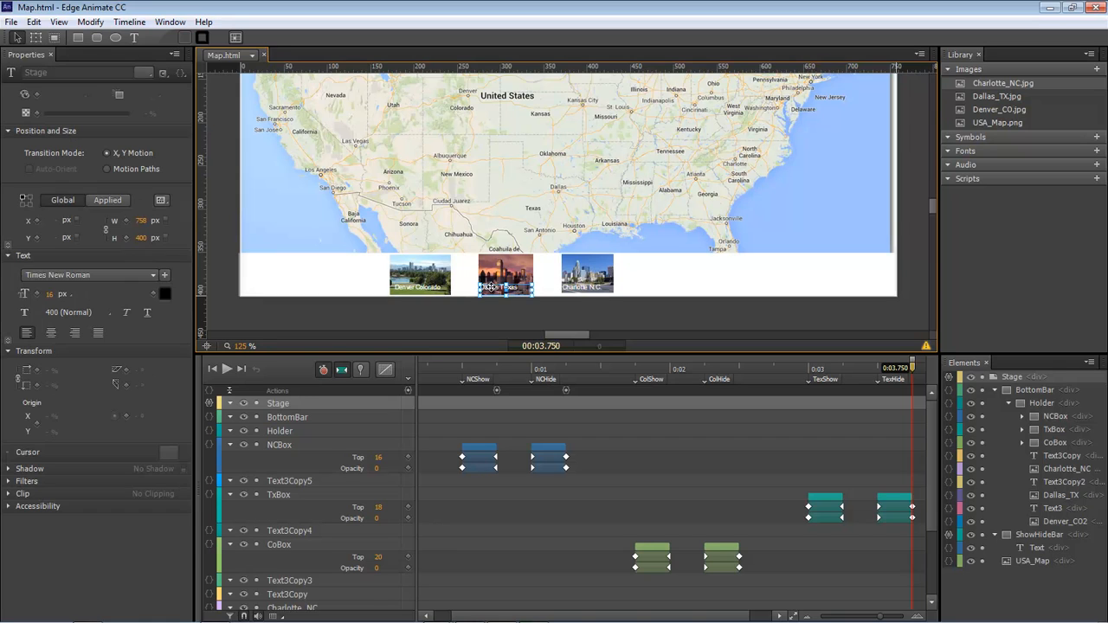
drag(531, 289, 522, 293)
click(582, 289)
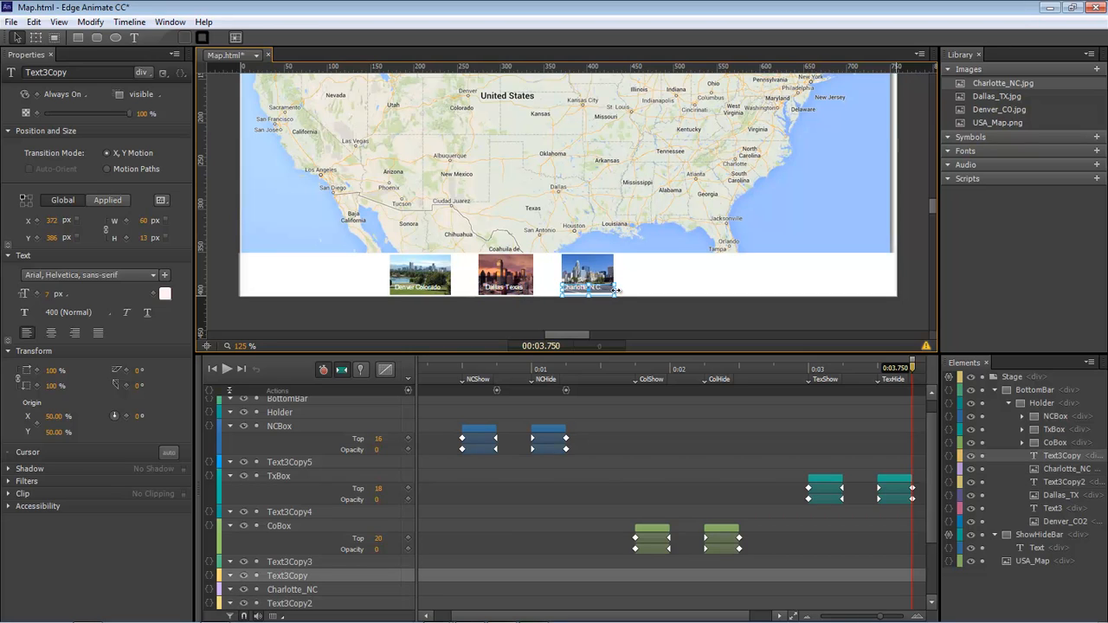
drag(604, 288, 596, 289)
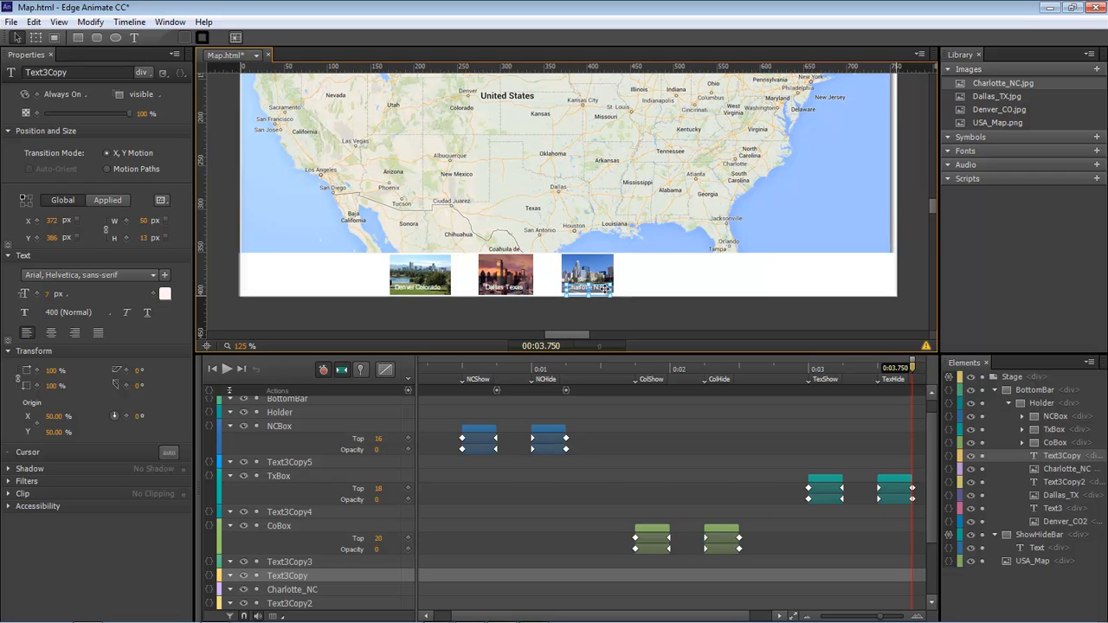
click(559, 309)
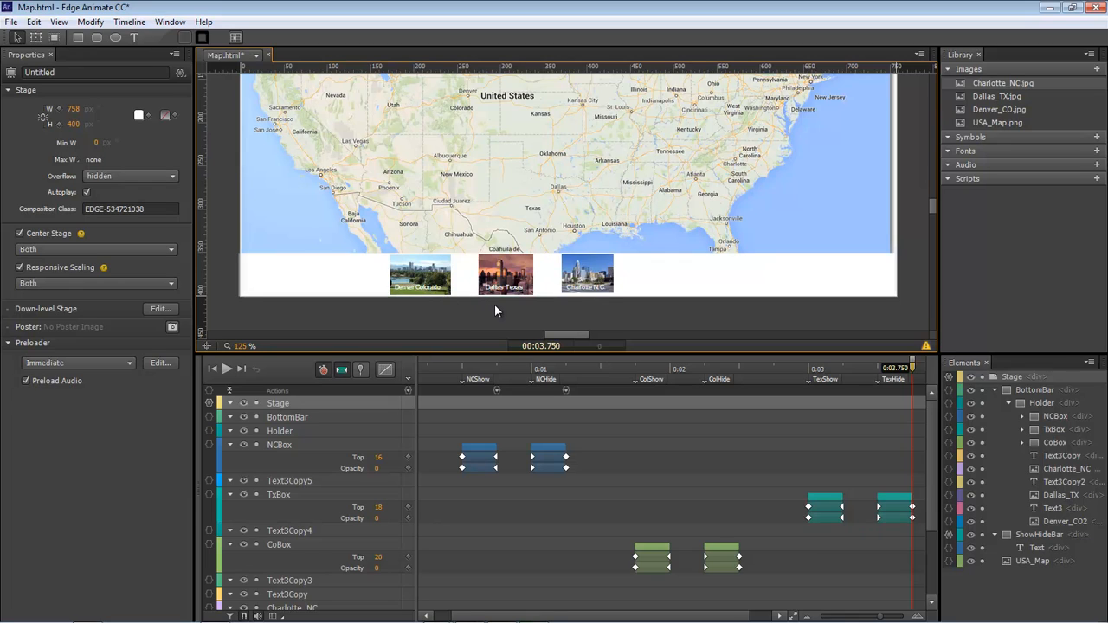
key(ctrl+s)
Step: Draw rectangles over the Denver, Dallas and Charlotte thumbnails, about 70 × 45 px, 64 × 47 px and 60 × 45 px
drag(913, 368, 888, 370)
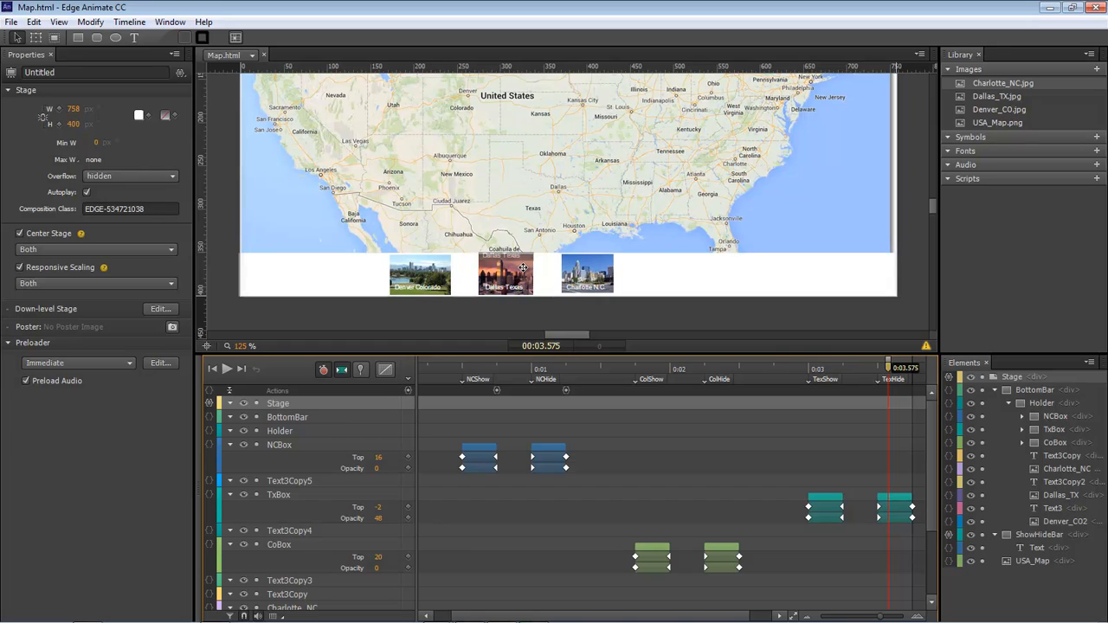
click(79, 38)
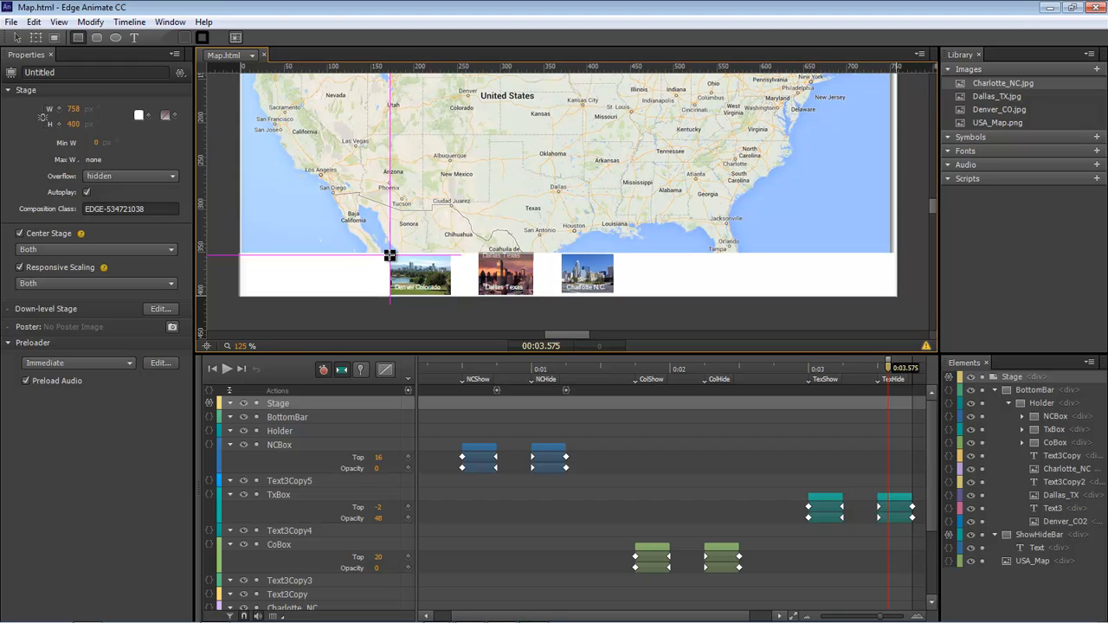
drag(389, 255, 449, 294)
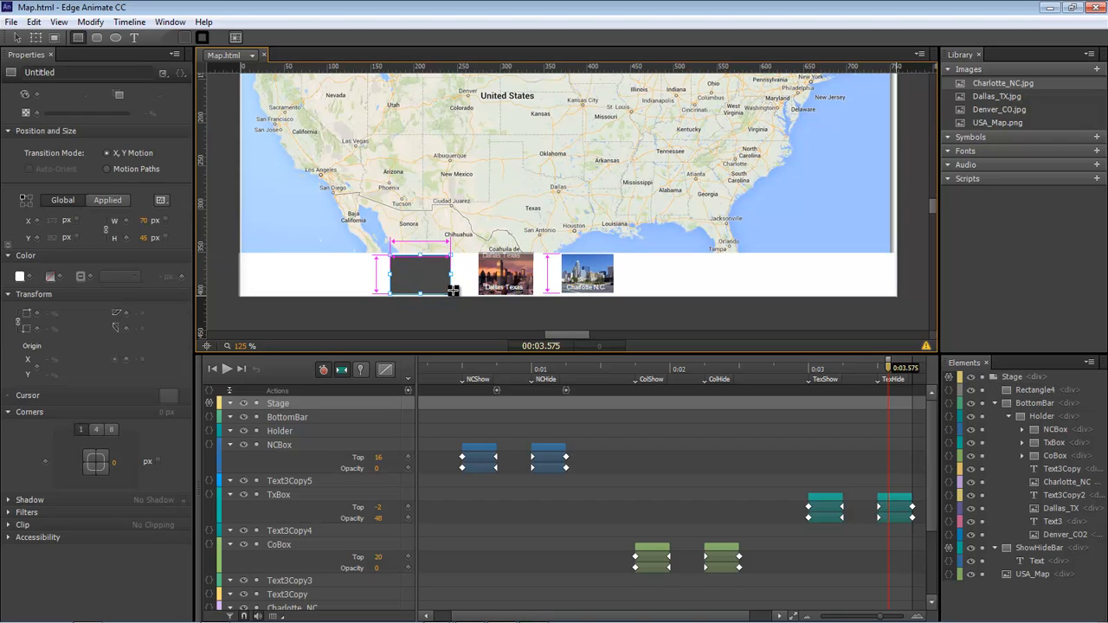
drag(453, 291, 454, 292)
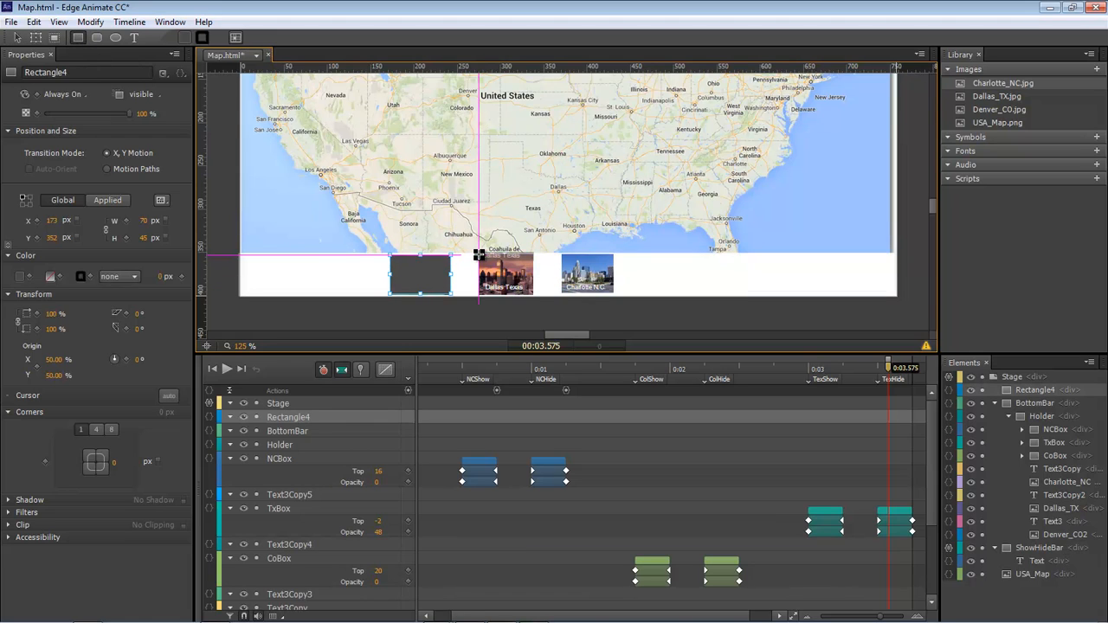
drag(478, 253, 539, 294)
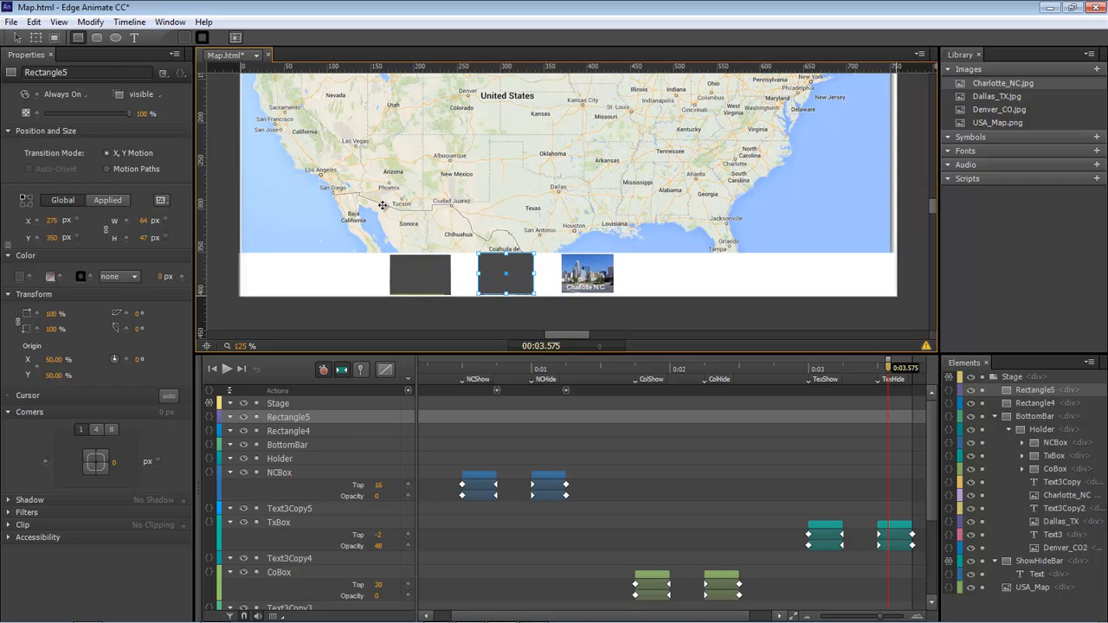
click(76, 39)
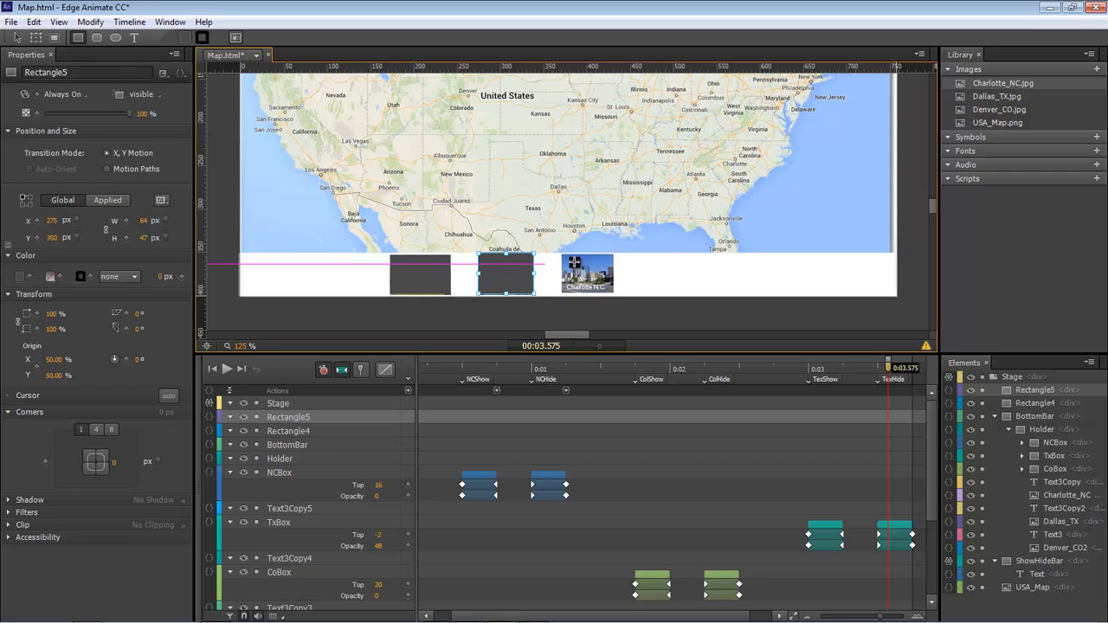
drag(562, 254, 614, 291)
Step: Stretch the Dallas cover rectangle to 50 px high and set the opacity of all three cover rectangles to 0%
click(511, 286)
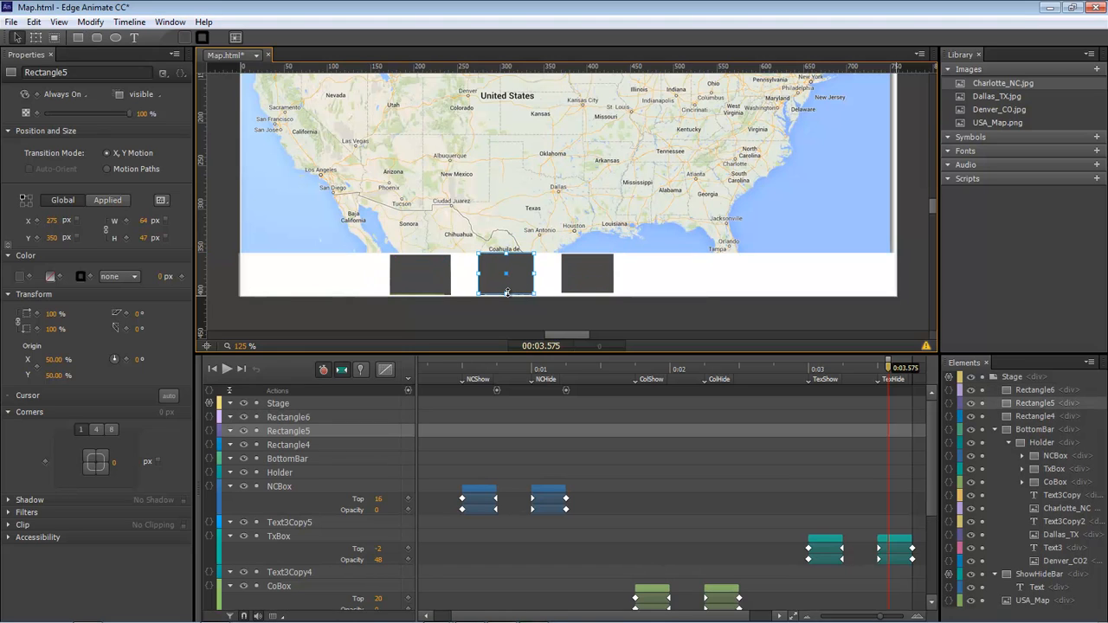
drag(507, 292, 508, 295)
drag(130, 113, 0, 112)
click(425, 273)
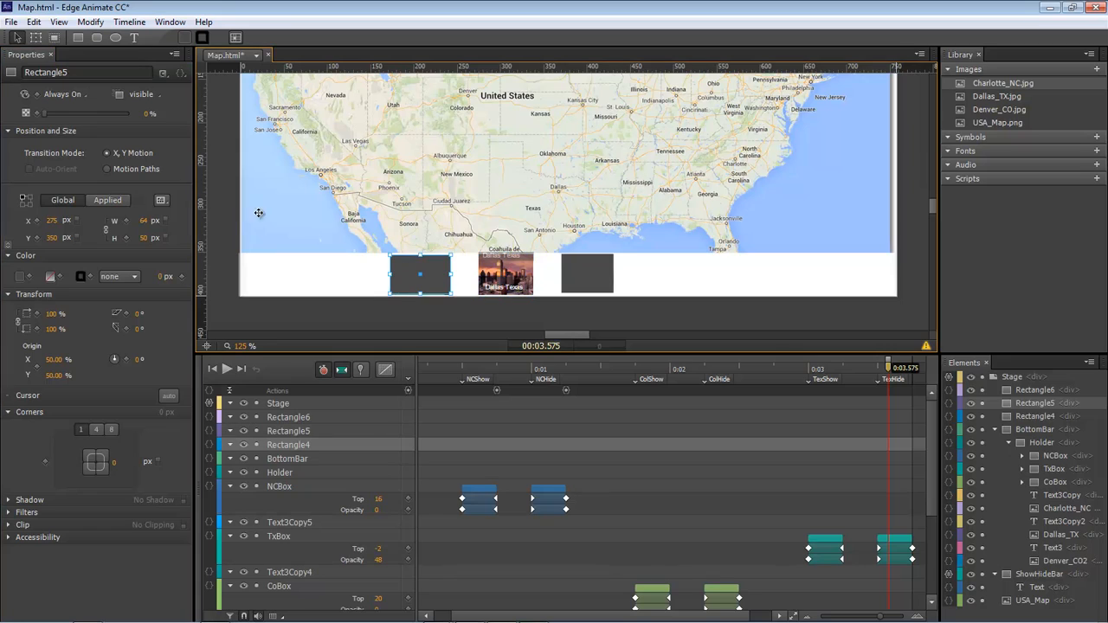
drag(128, 116, 7, 117)
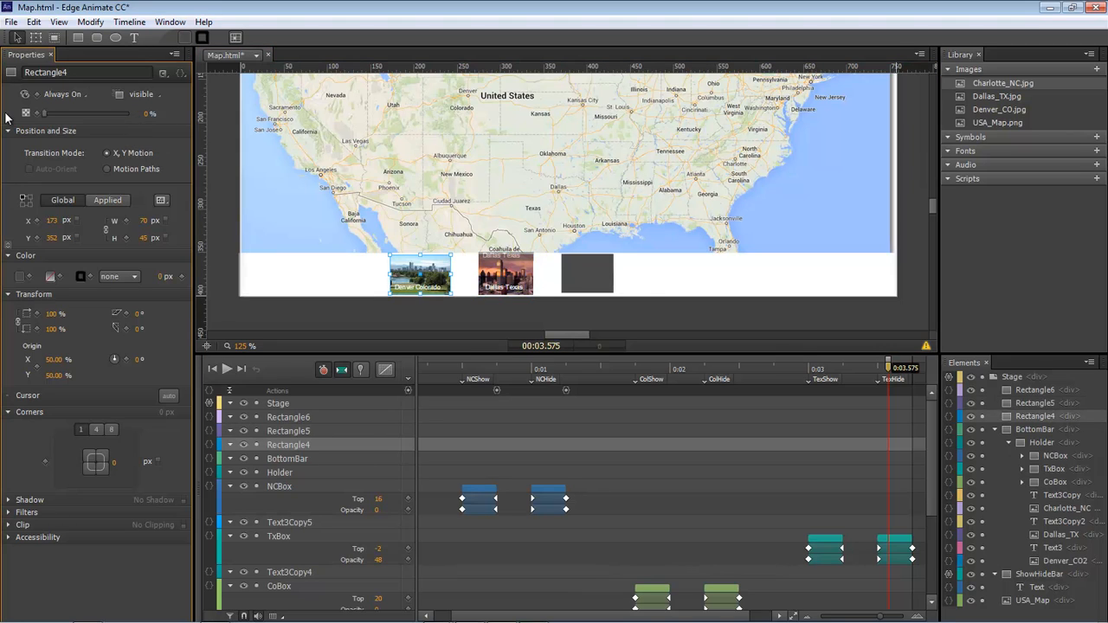
click(601, 274)
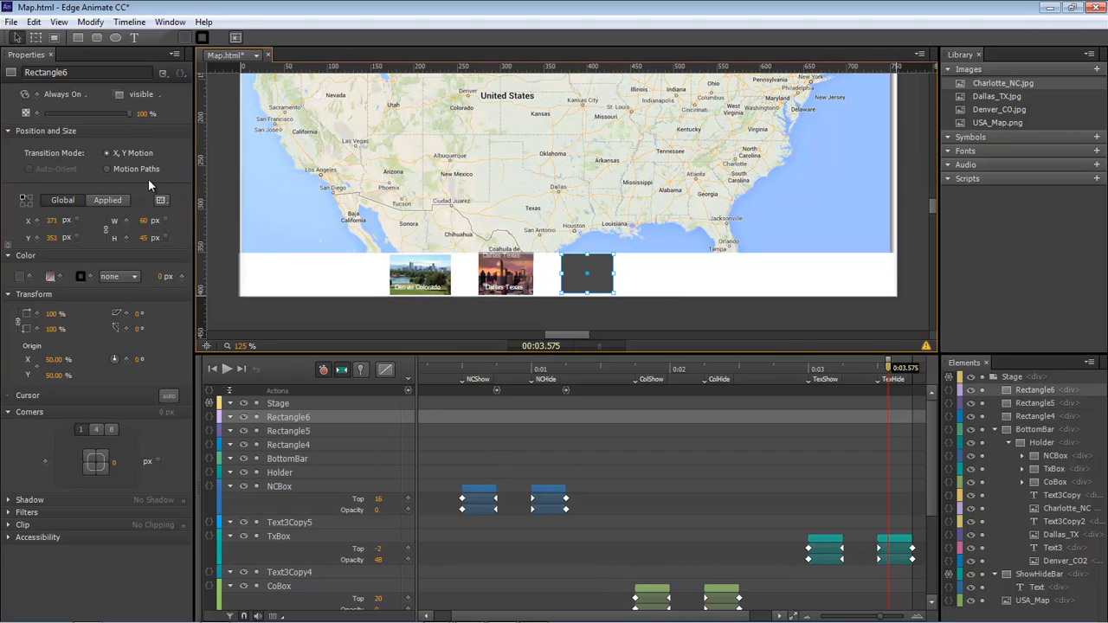
drag(130, 113, 32, 119)
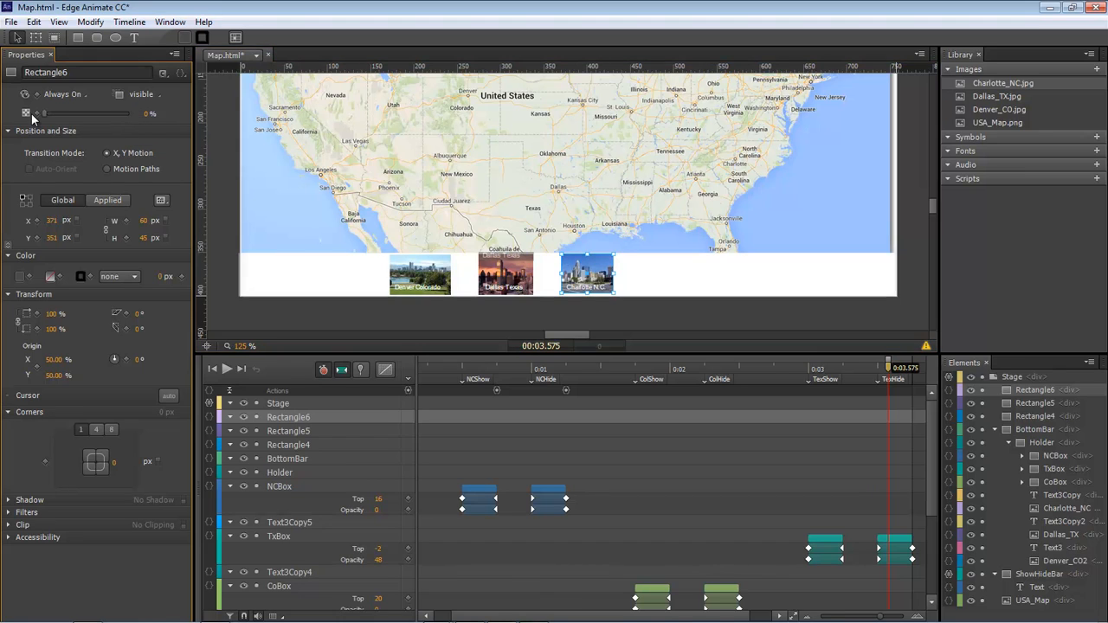
click(623, 300)
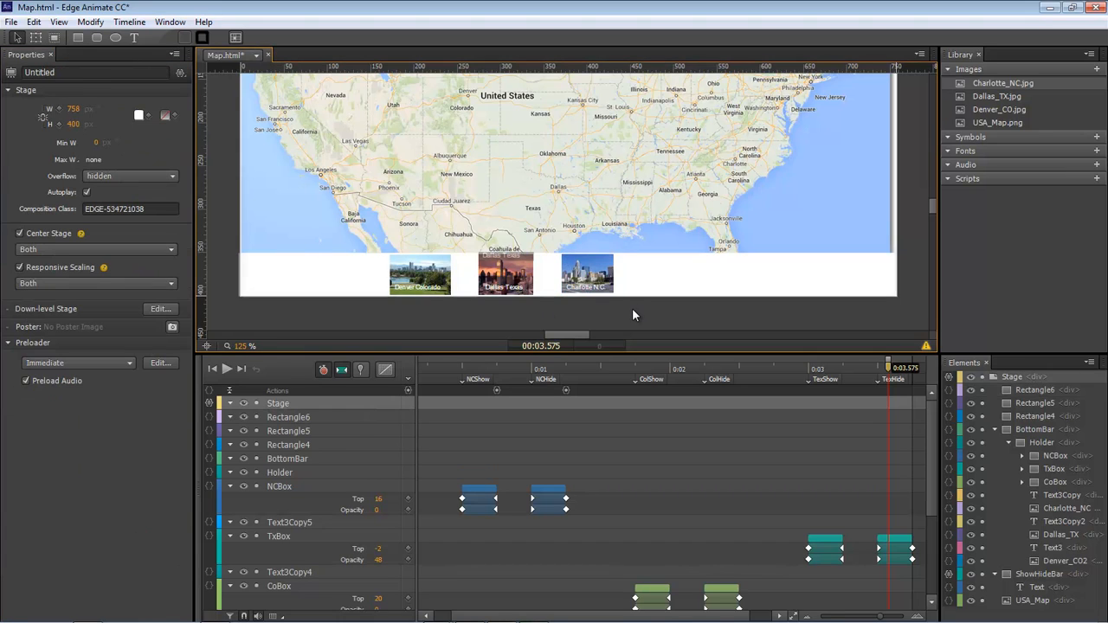
Step: Rename the transparent rectangle over the Charlotte thumbnail as NCHolder
click(503, 270)
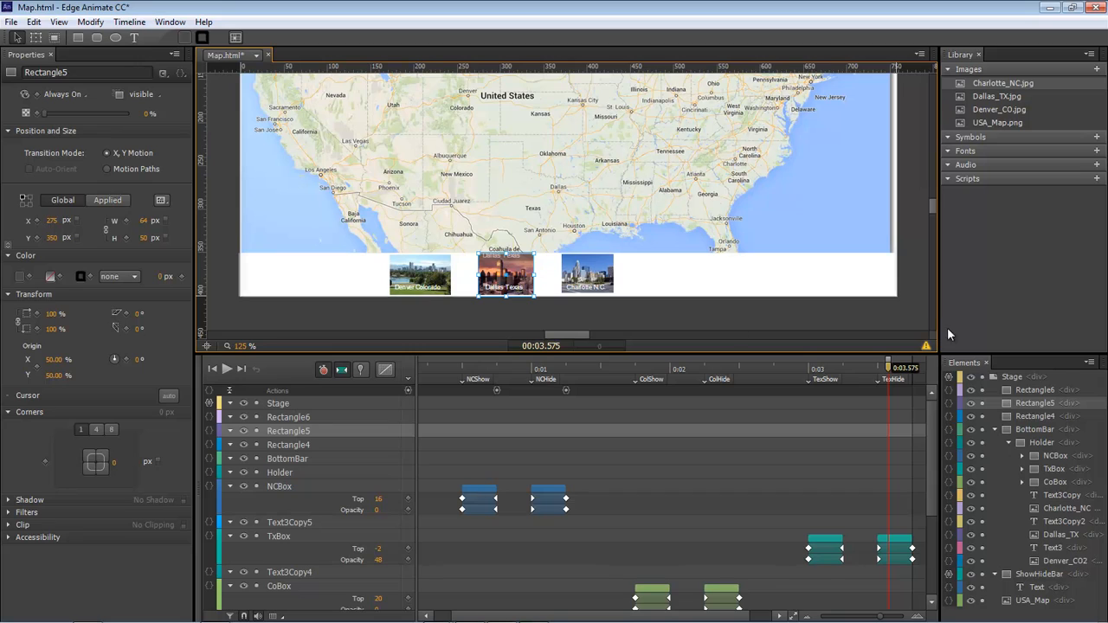
click(1034, 391)
double_click(1033, 389)
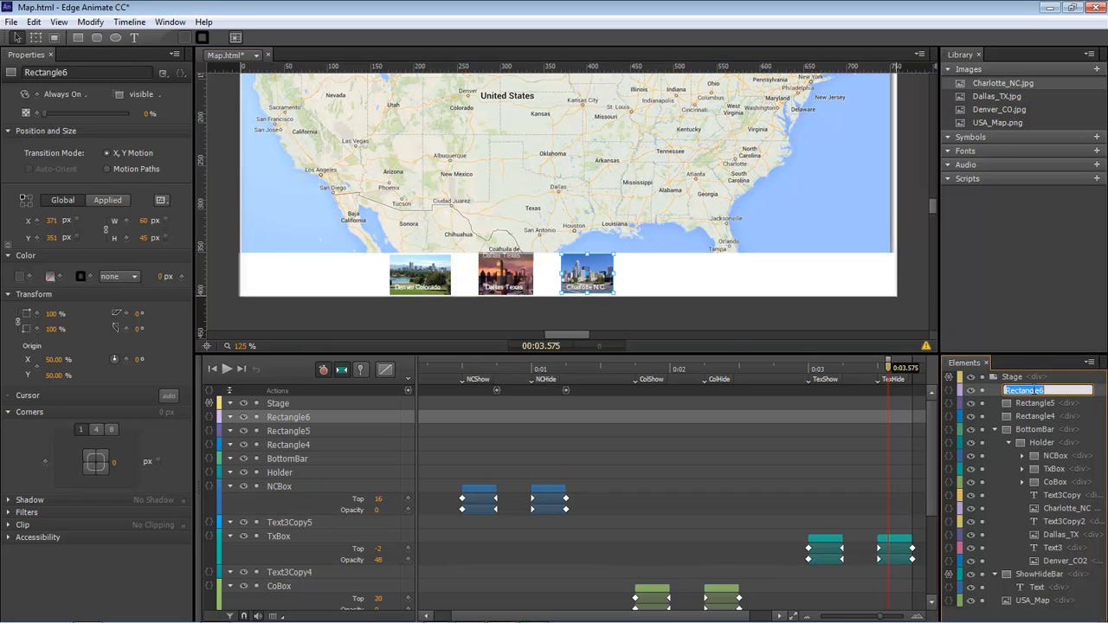
text(NC)
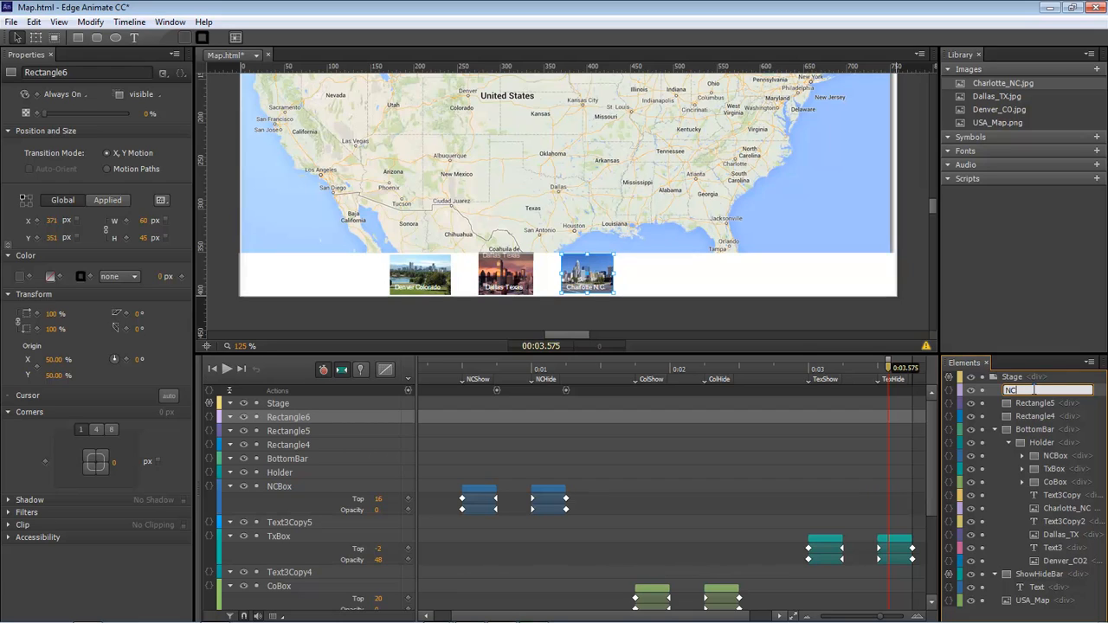
text(Holder)
key(Return)
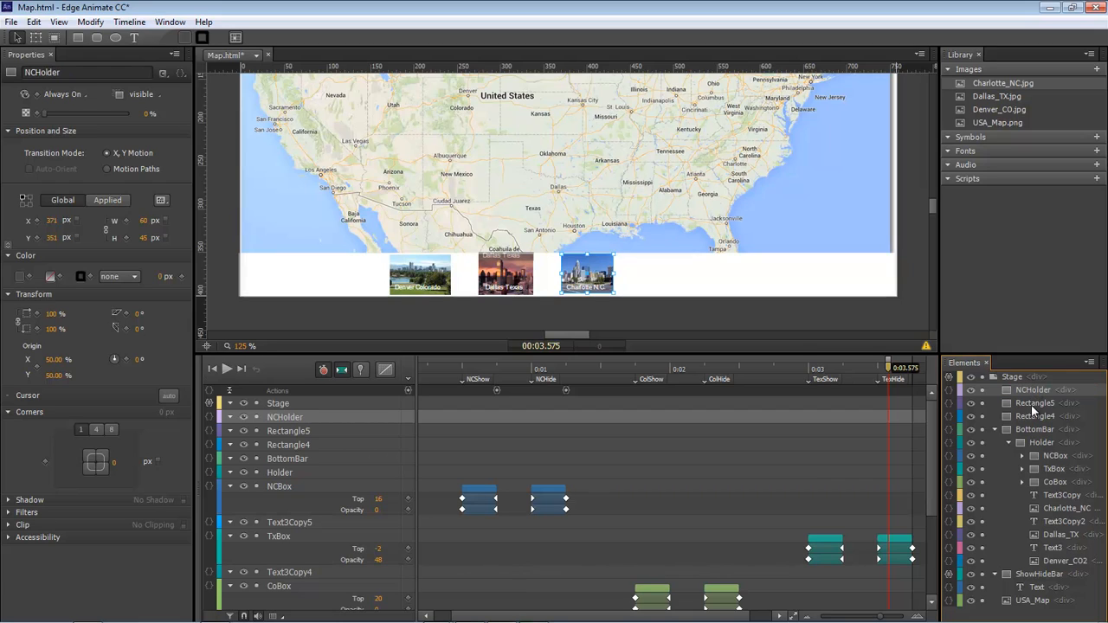
Step: Rename the transparent rectangle over the Dallas thumbnail as TexHolder
click(1030, 401)
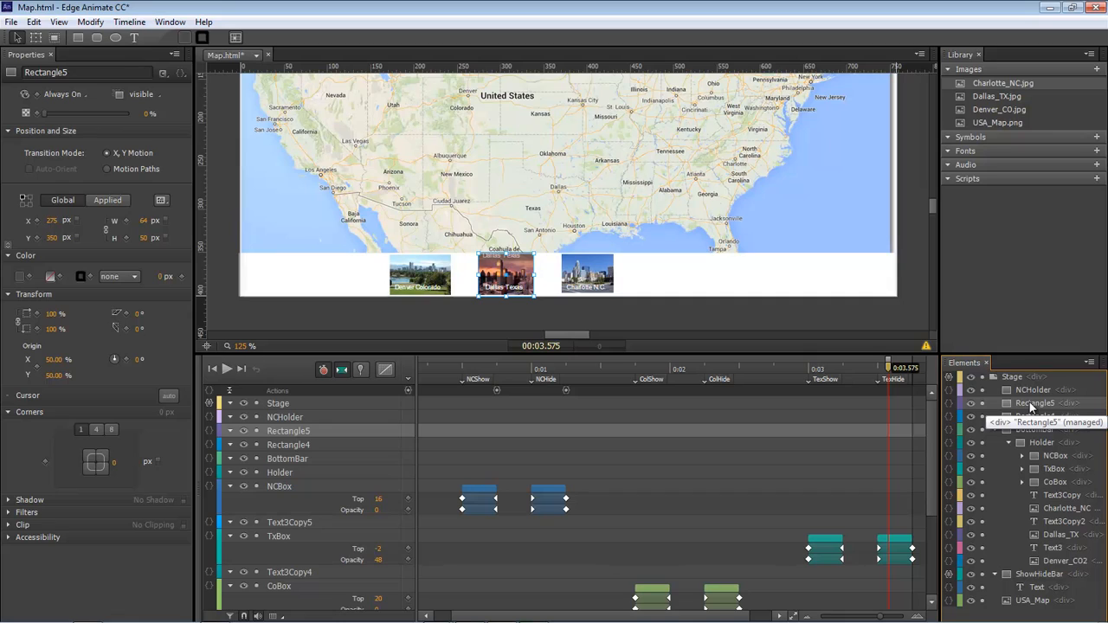
key(x)
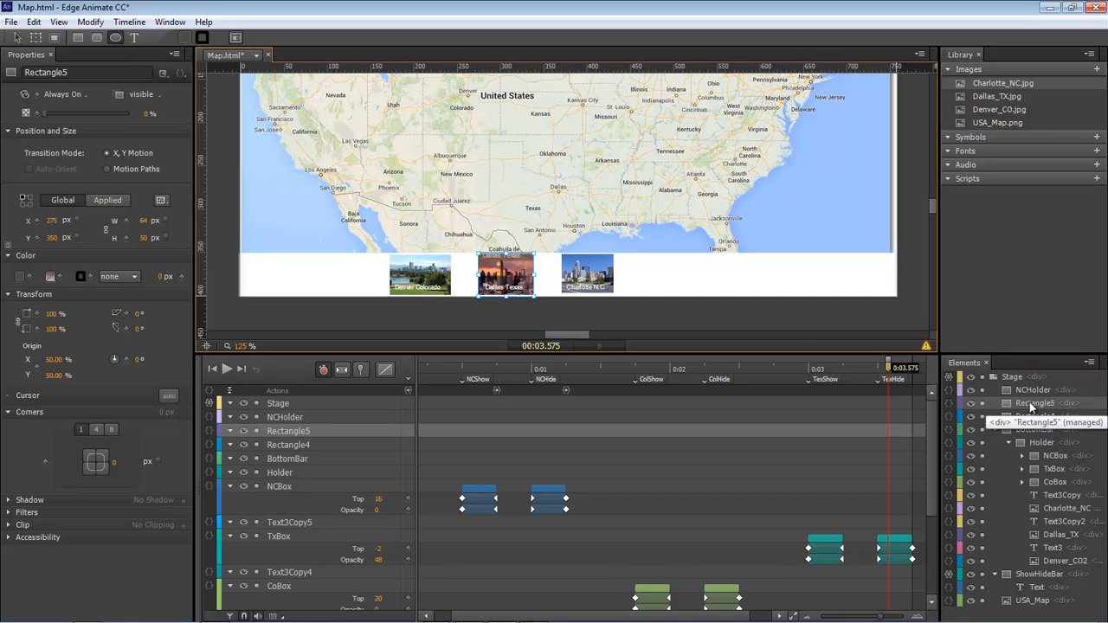
double_click(1032, 403)
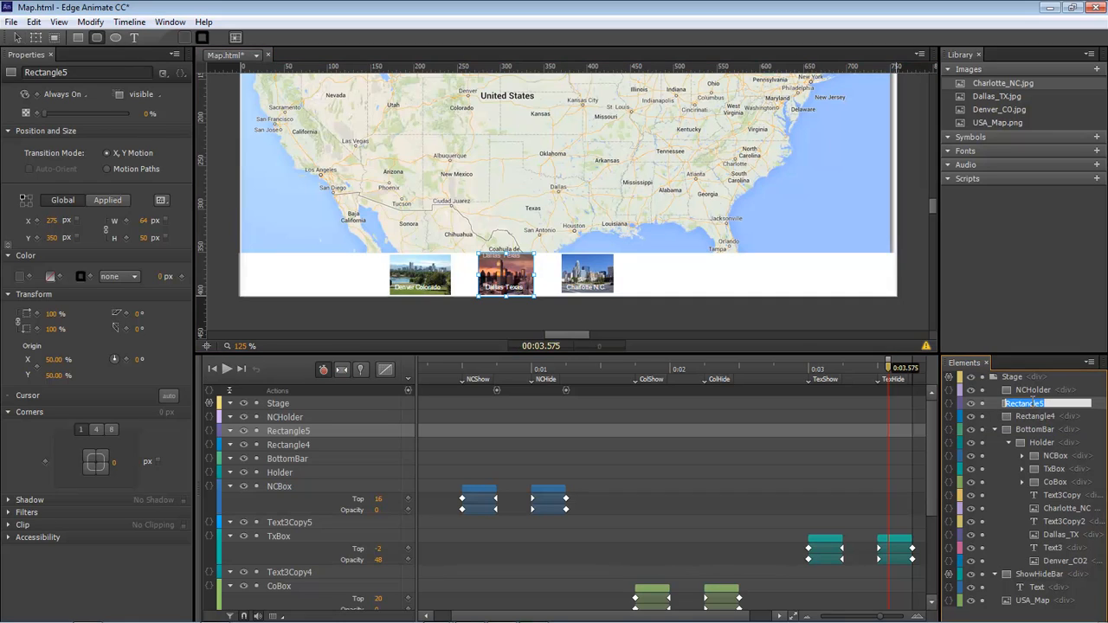
text(Tex)
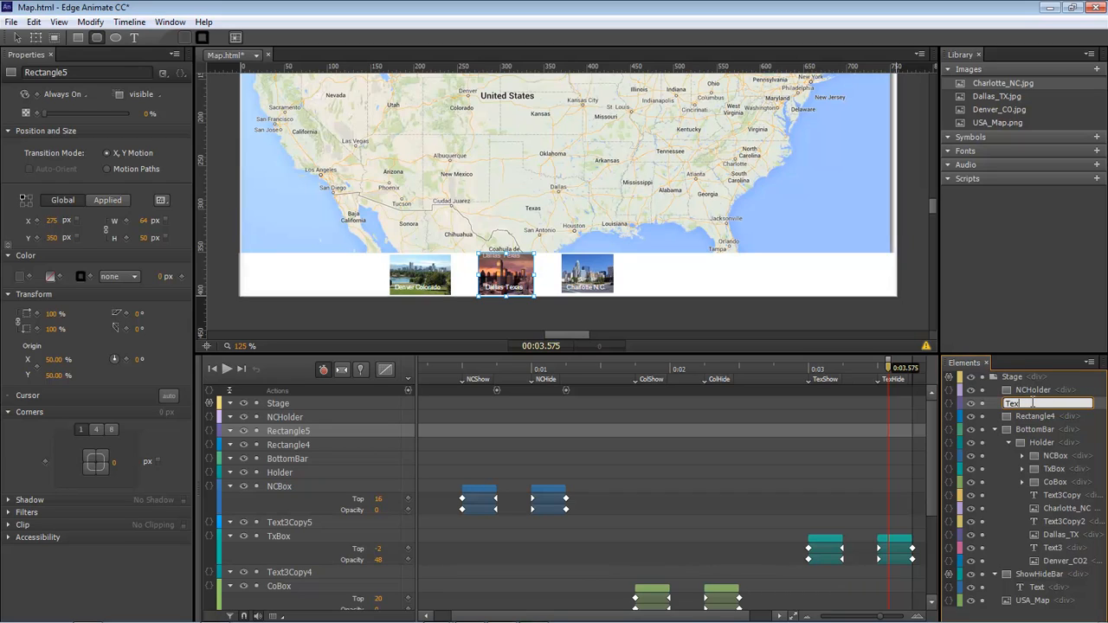
text(Holder)
key(Return)
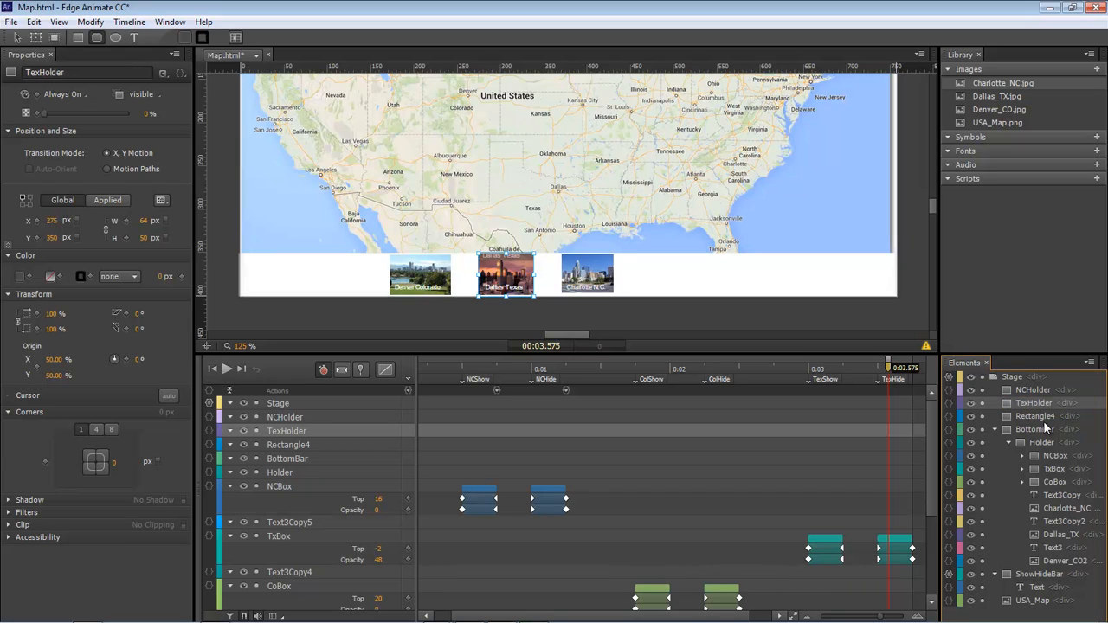
Step: Rename the transparent rectangle over the Denver thumbnail as ColHolder
click(1032, 419)
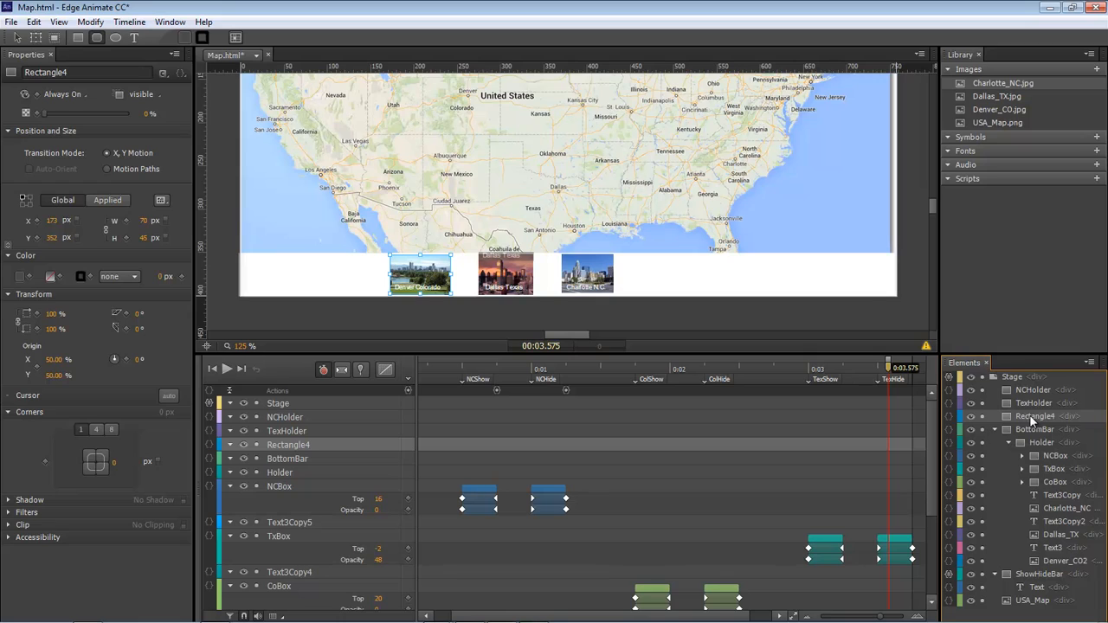
double_click(1032, 419)
text(ColHolder)
key(Return)
Step: Reorder the elements inside Holder, placing CoBox directly above Text3 and TxBox directly above Text3Copy2
drag(1051, 469, 1058, 545)
drag(1057, 546, 1063, 467)
click(1058, 482)
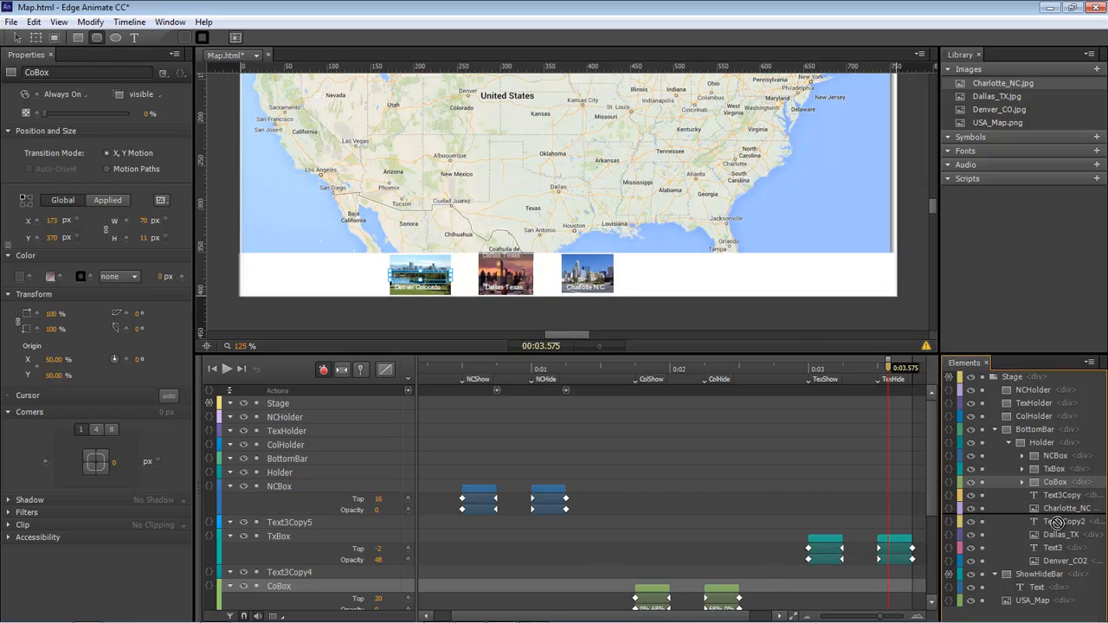
drag(1056, 540, 1056, 540)
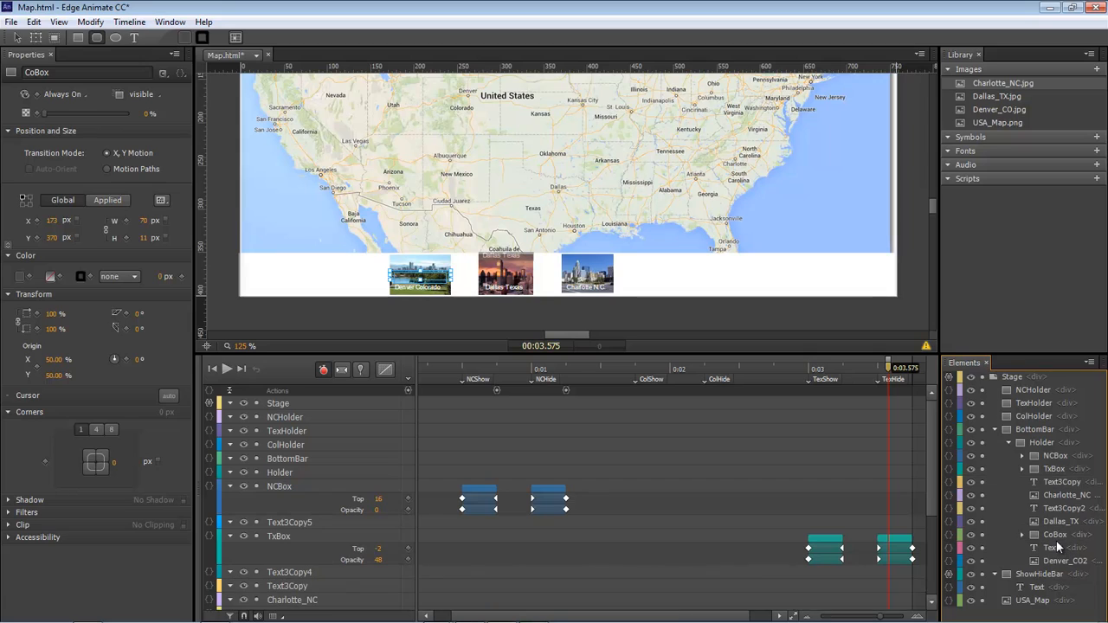
click(1054, 456)
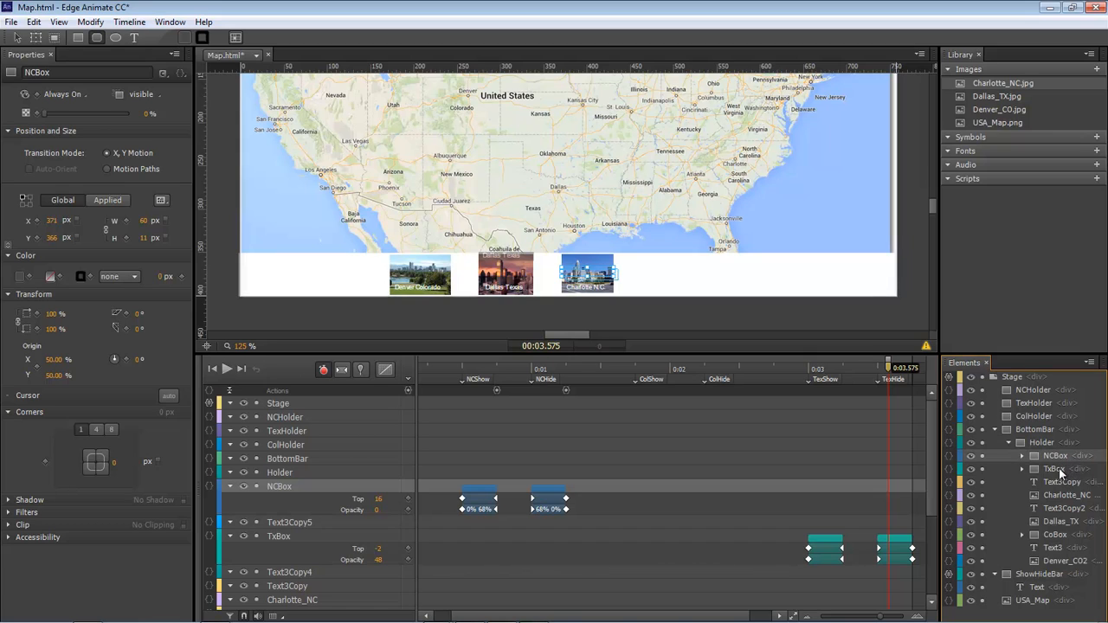
drag(1055, 472, 1054, 504)
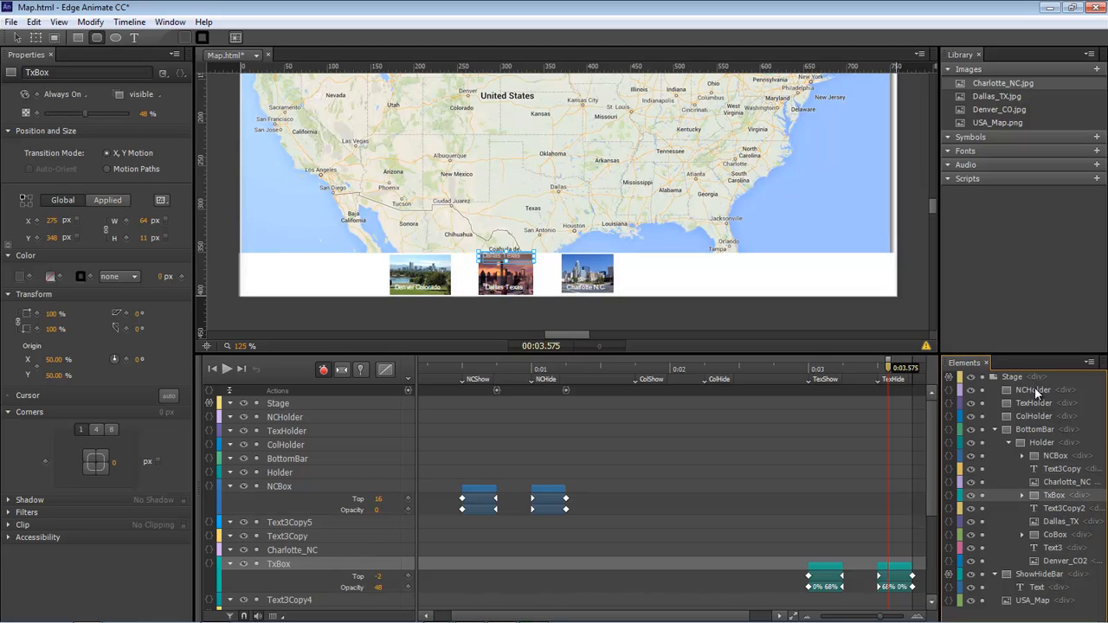
Step: Move NCHolder, TexHolder and ColHolder into Holder, each directly above its matching NCBox, TxBox or CoBox
drag(1038, 393, 1050, 447)
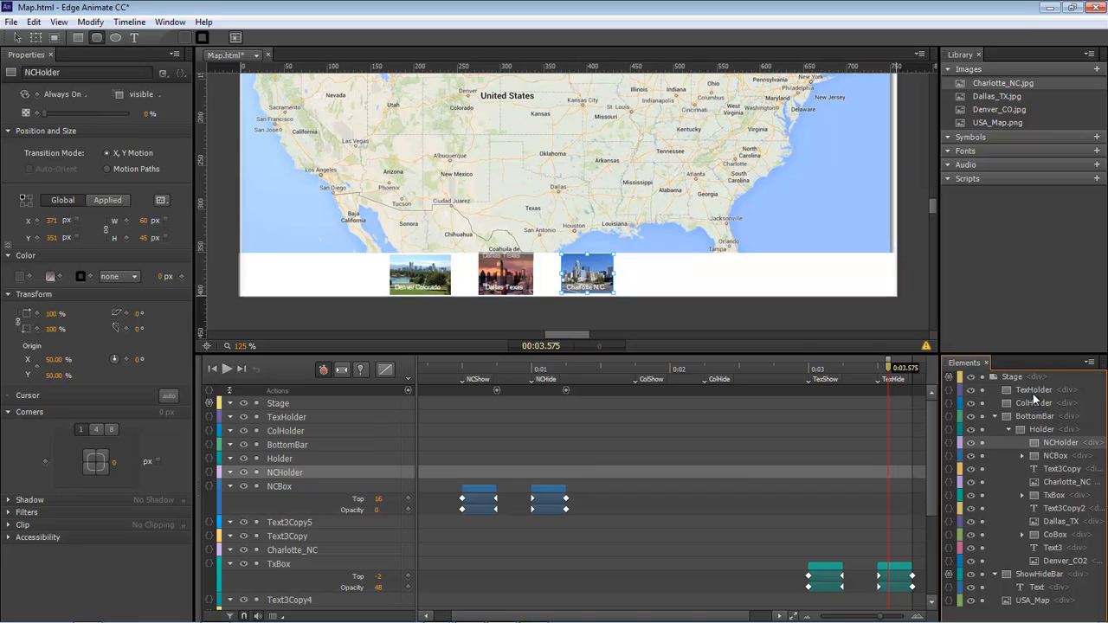
drag(1032, 394, 1054, 495)
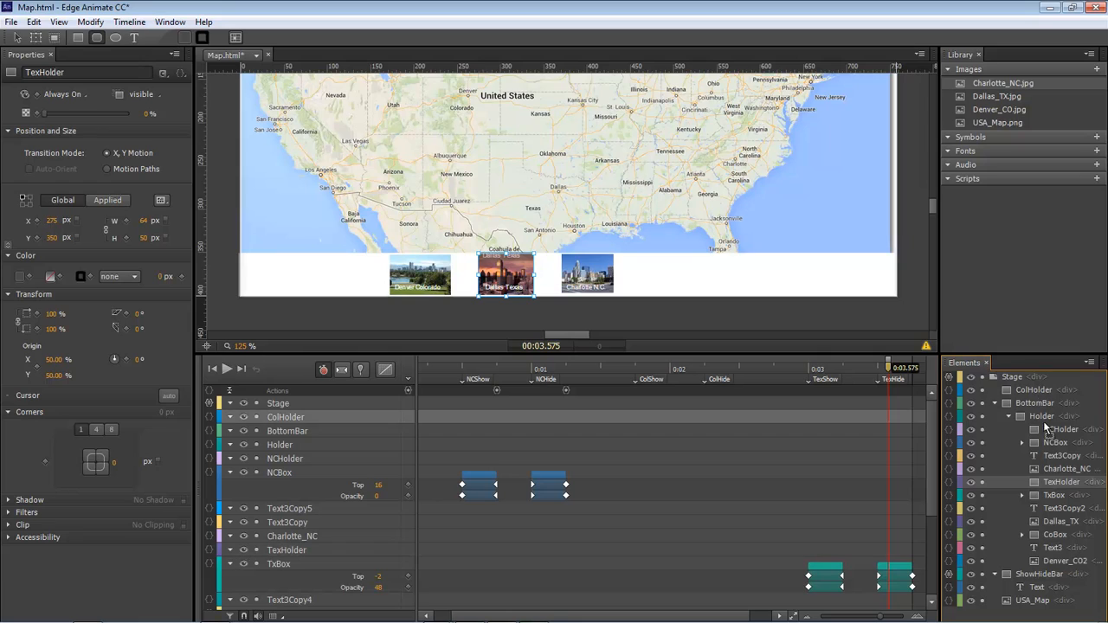
drag(1048, 428, 1055, 537)
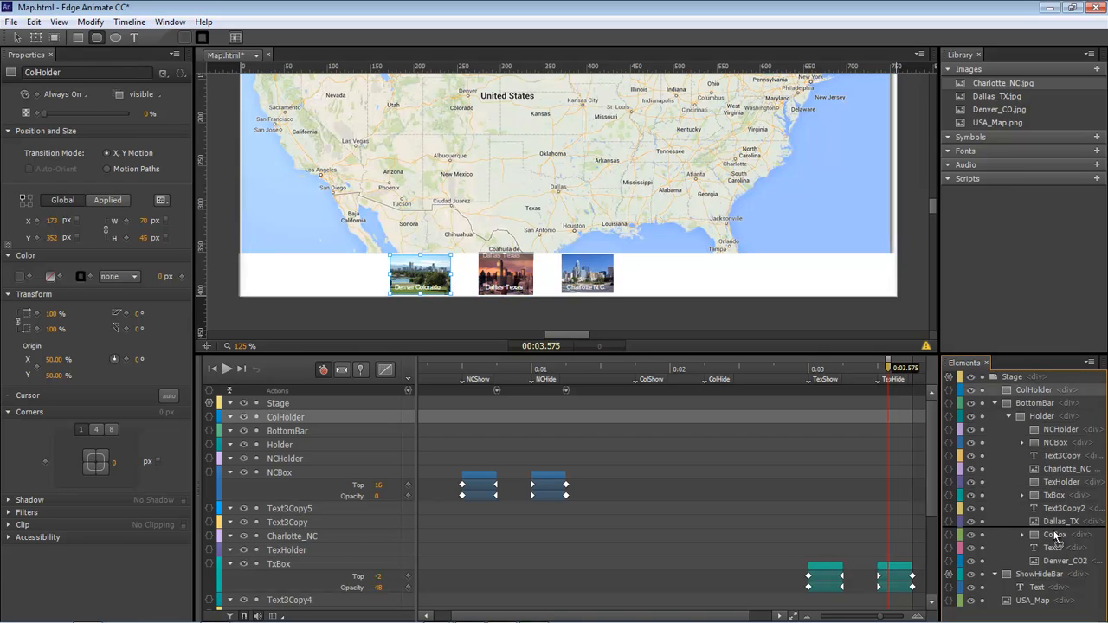
drag(1055, 536, 1056, 537)
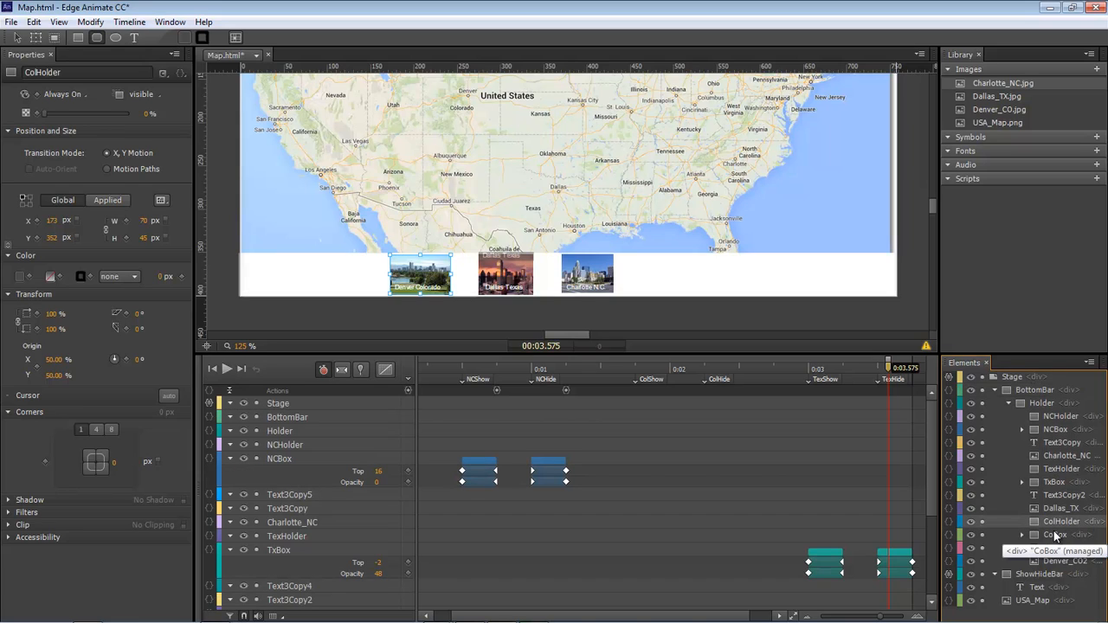
Step: Give NCHolder a mouseover action that plays the timeline from the label 'NCShow'
click(1059, 416)
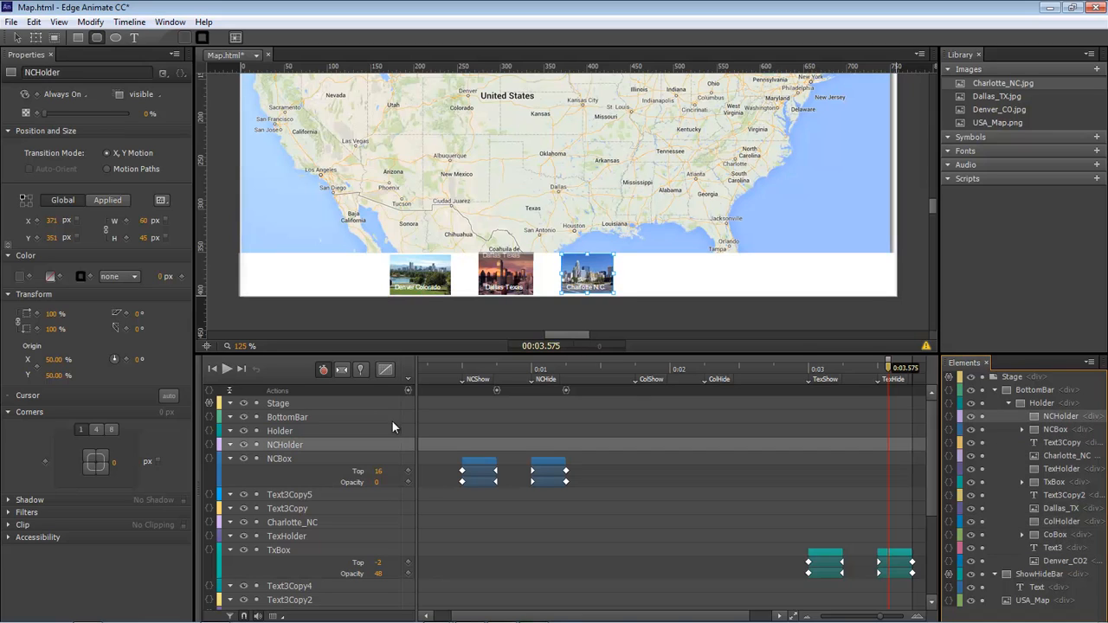
click(950, 416)
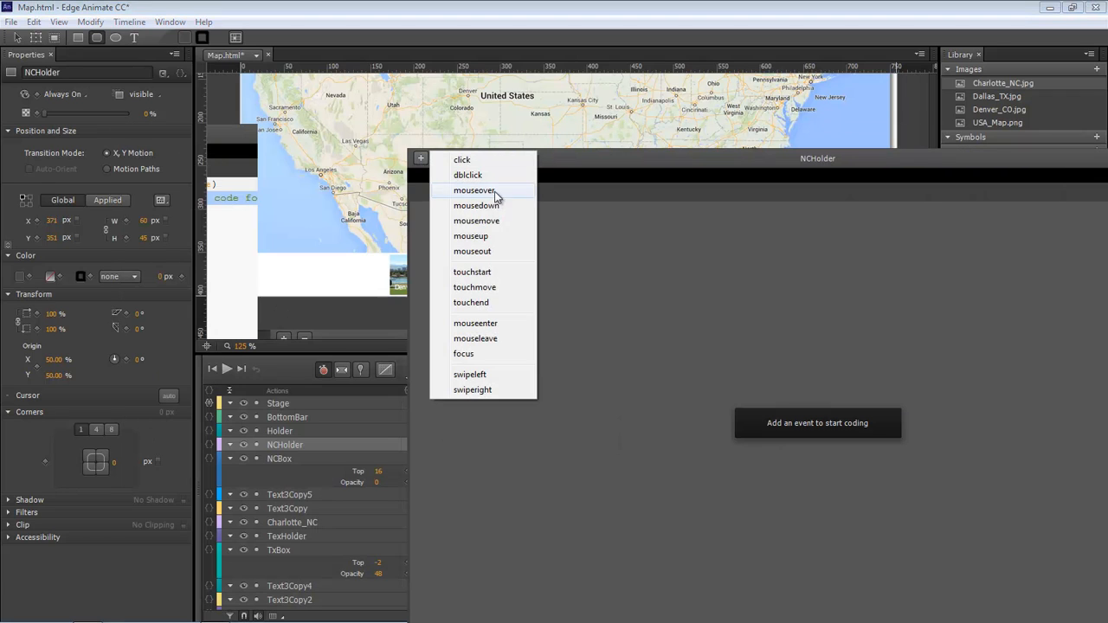
click(530, 189)
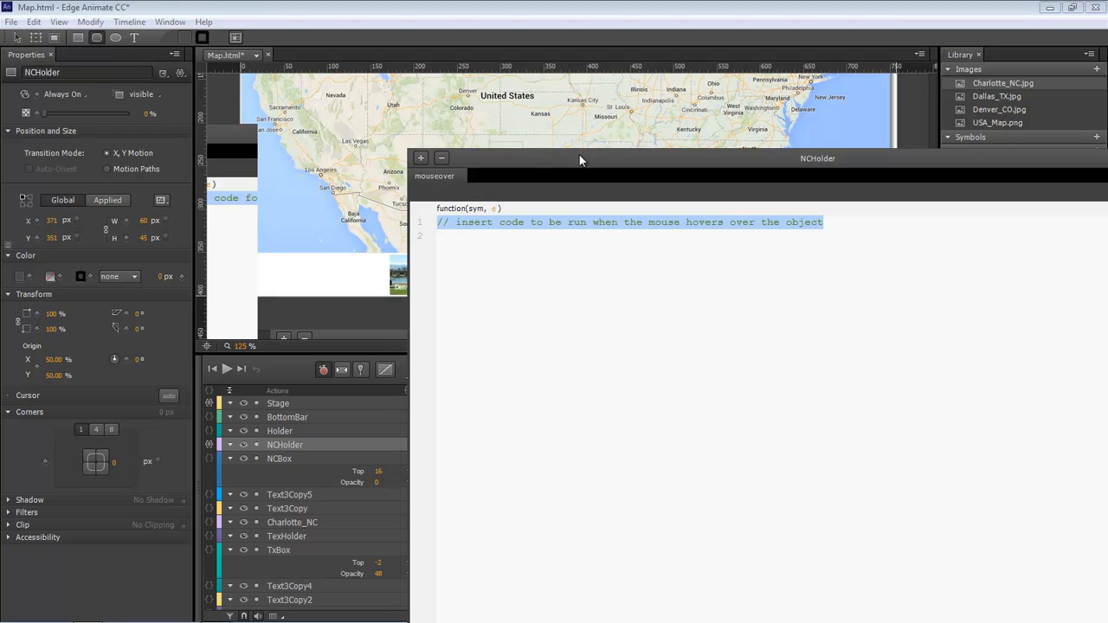
drag(578, 156, 396, 407)
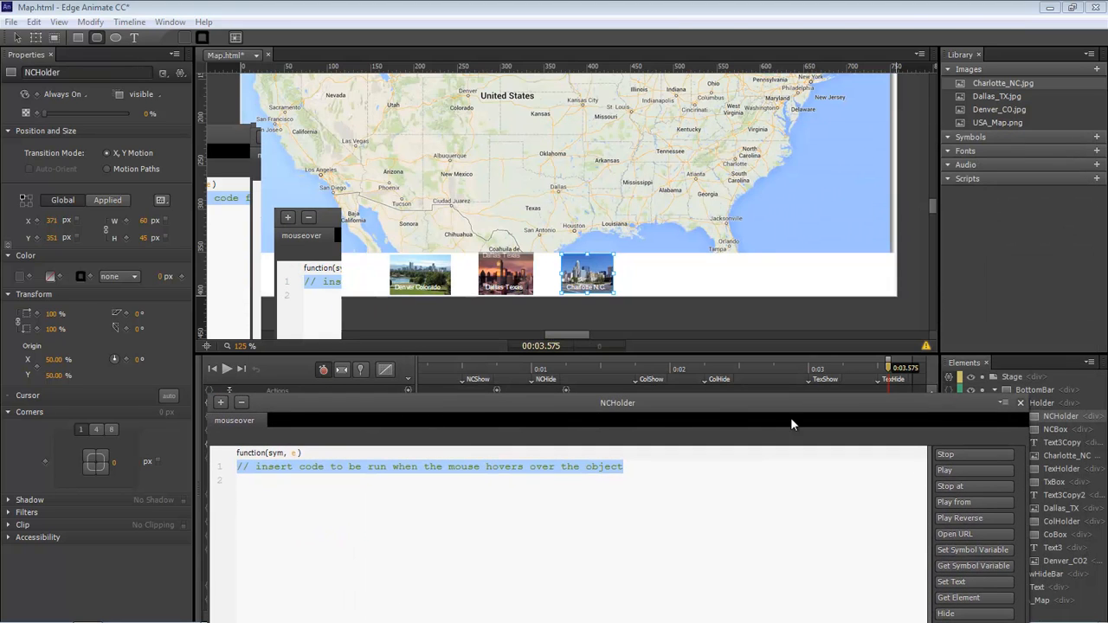
click(957, 504)
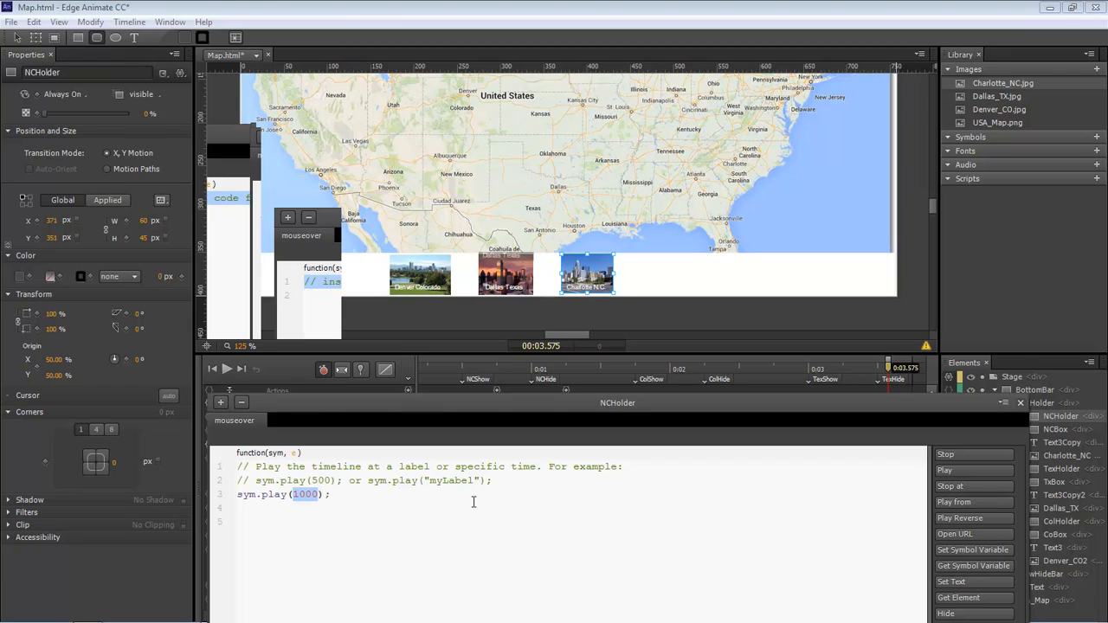
text('NCShow)
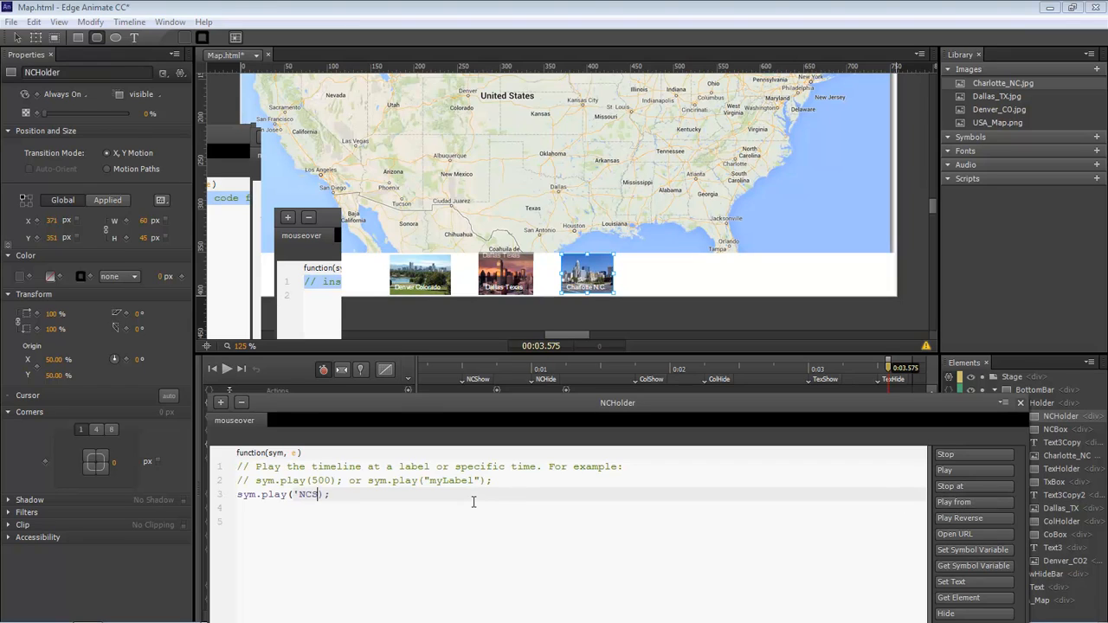
text(')
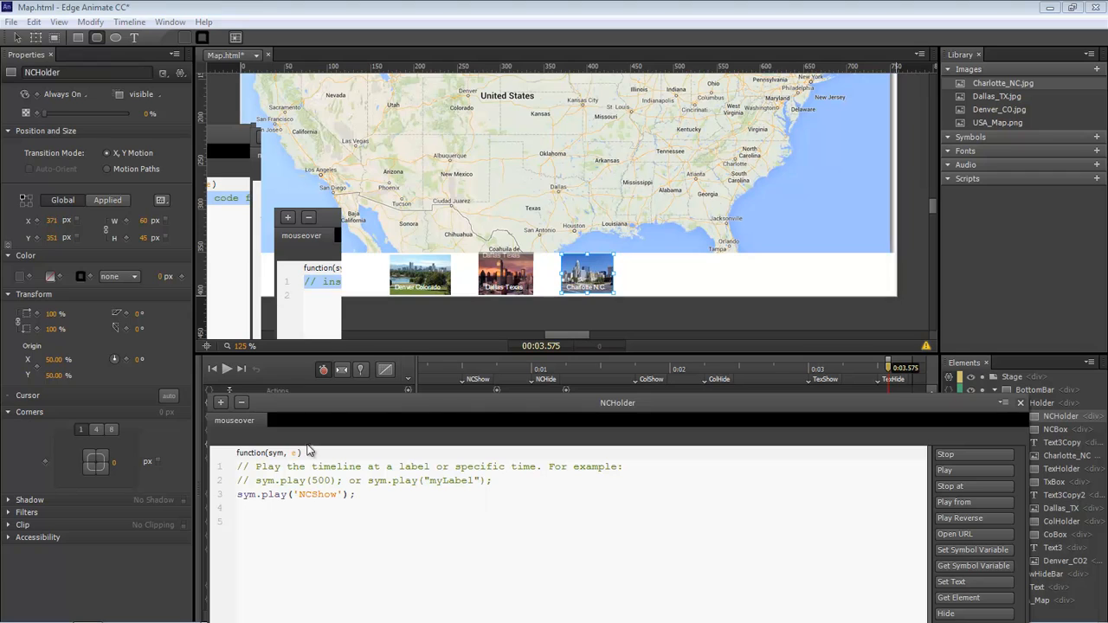
Step: Add a mouseout action to NCHolder that plays the timeline from the label 'NCHide', and close the code editor
click(222, 404)
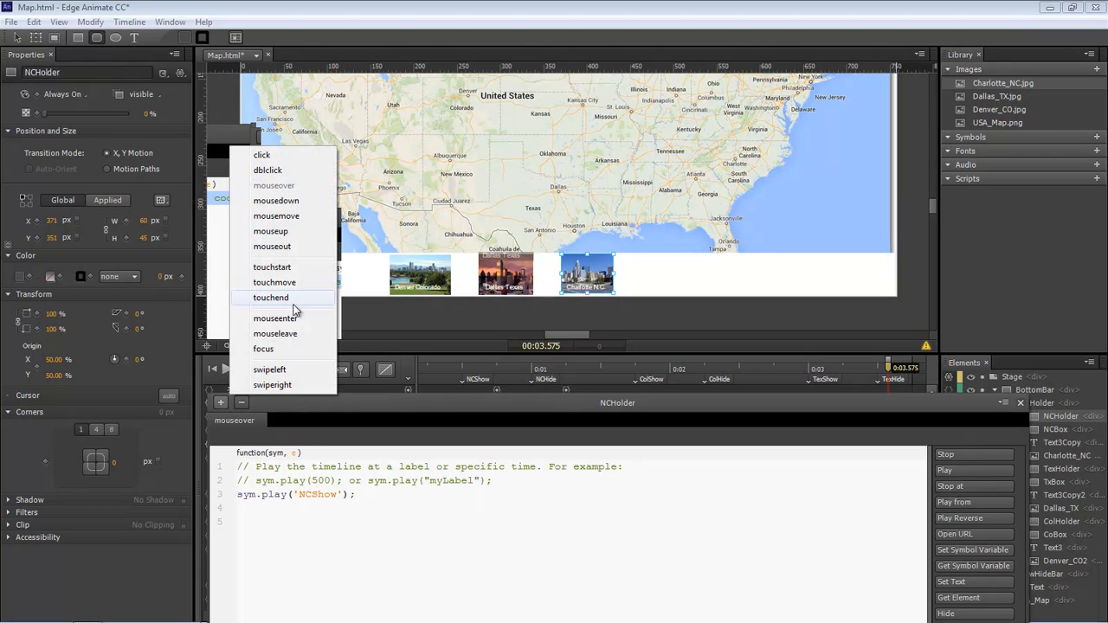
click(283, 251)
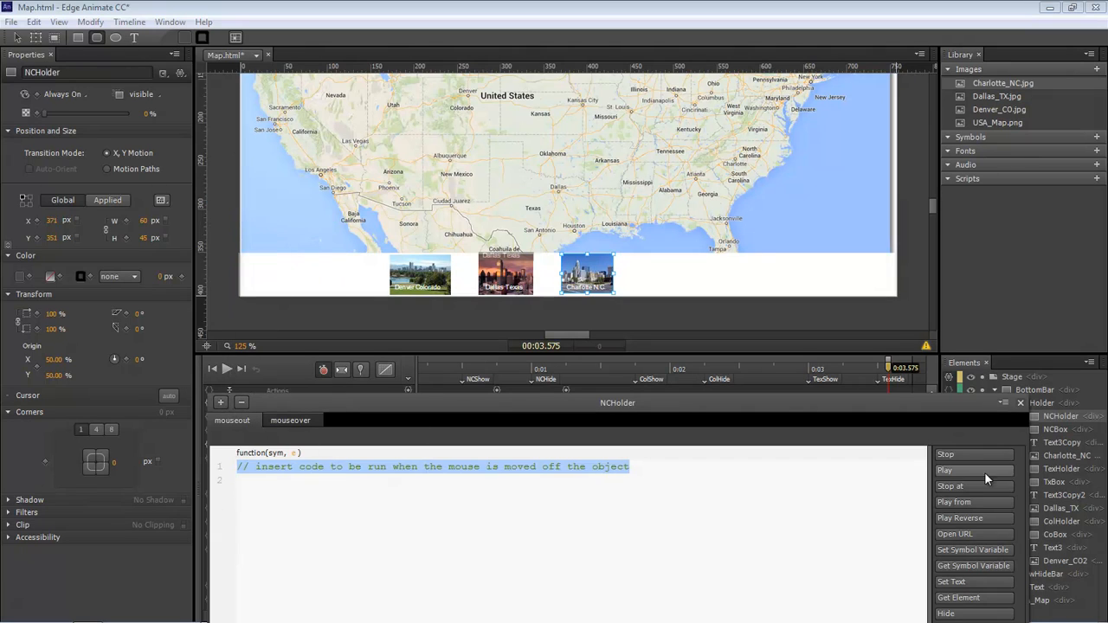
click(973, 502)
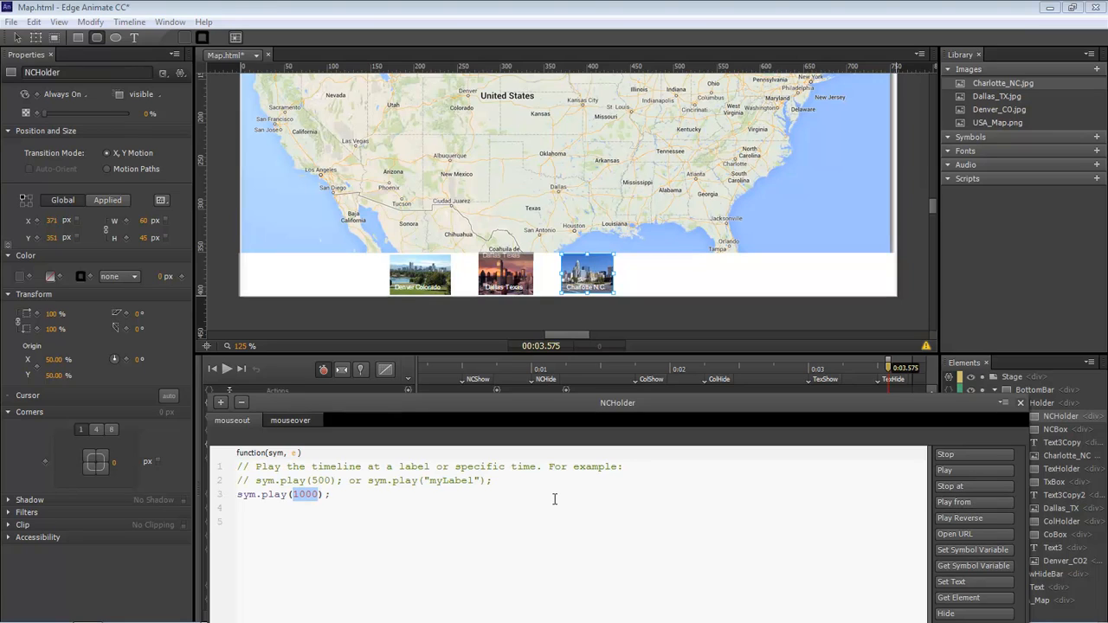
text(')
text(NCHide)
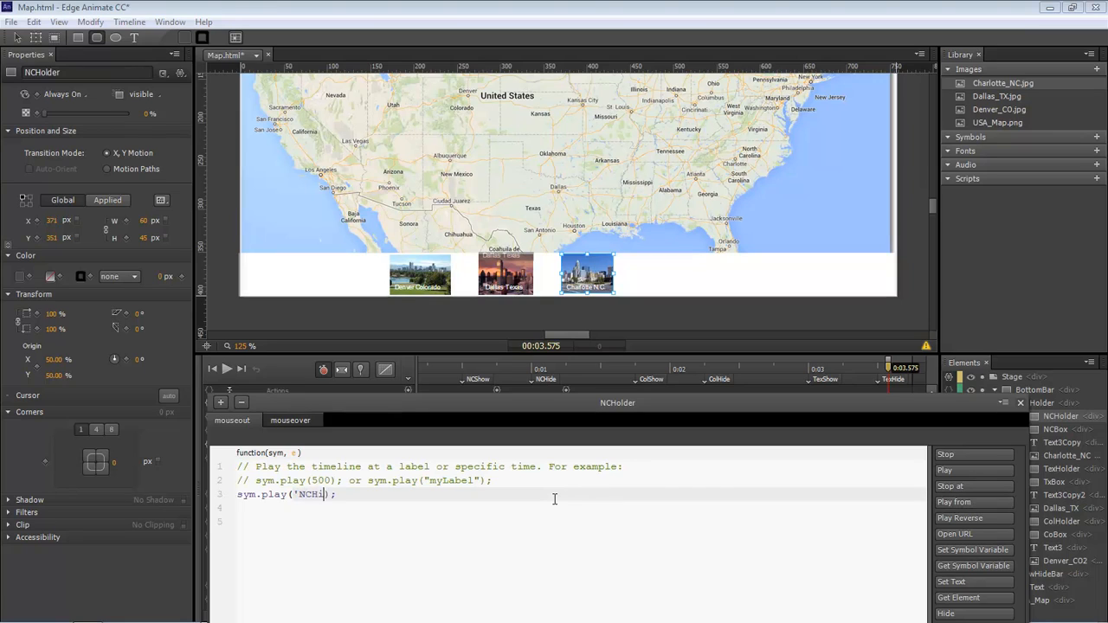
text(')
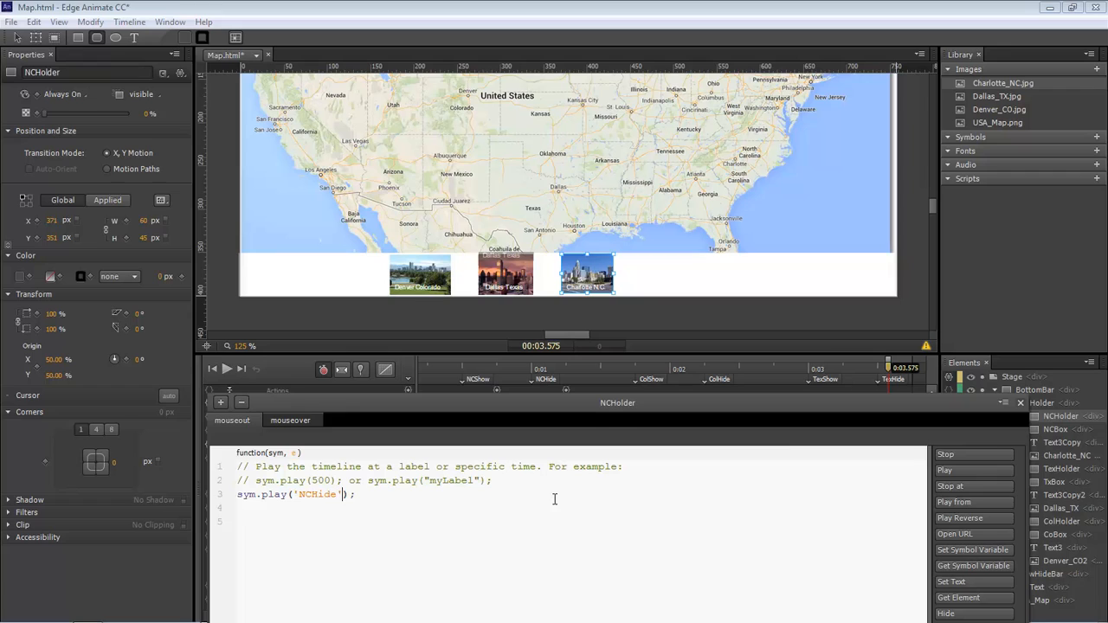
click(1021, 402)
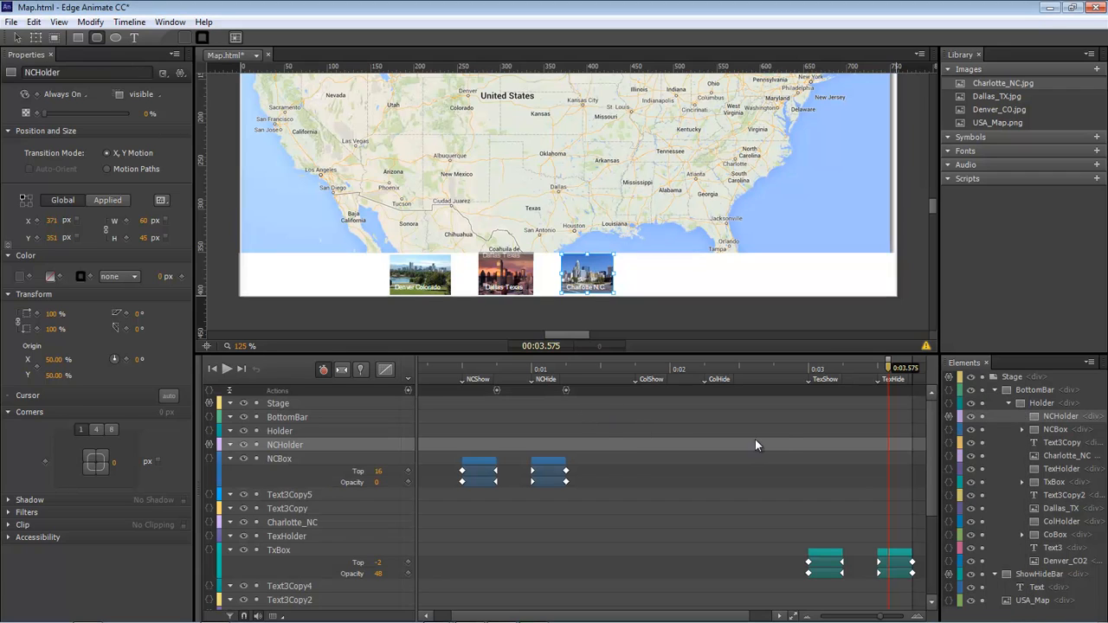
Step: Add a timeline trigger with a stop command at 0:03.250, where the TexShow animation ends
drag(887, 368, 846, 374)
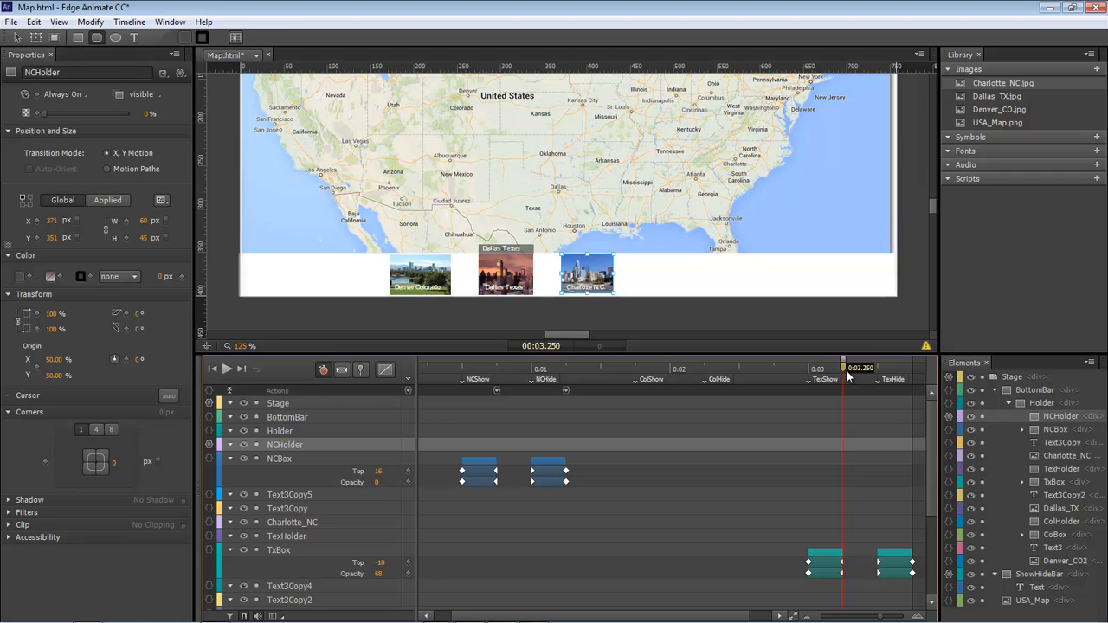
click(409, 390)
click(784, 171)
click(830, 135)
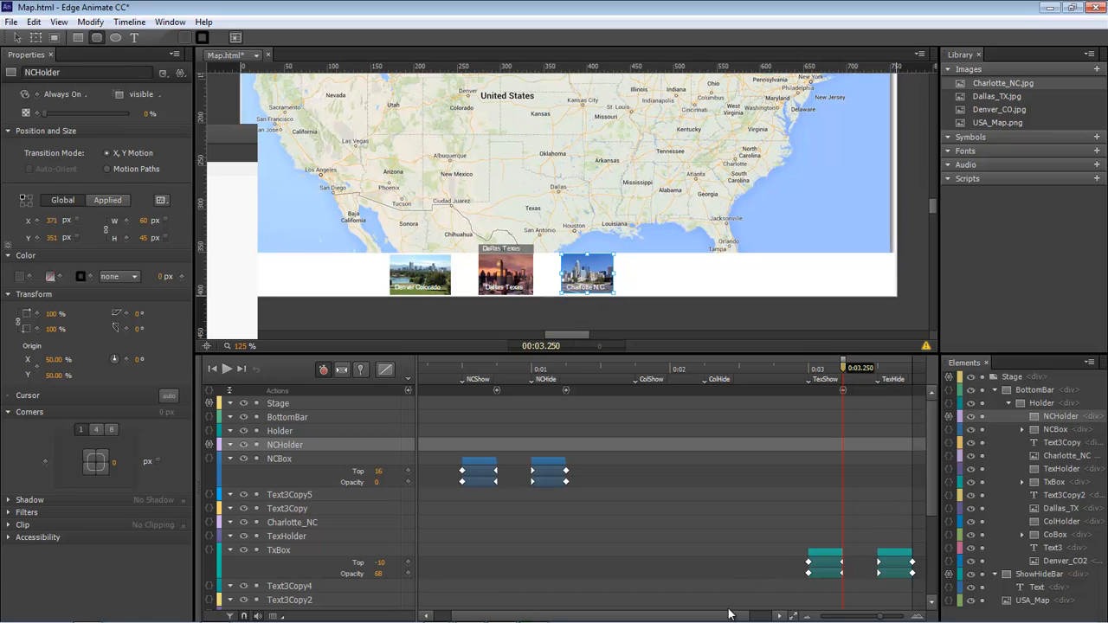
Step: Add a stop trigger at 0:03.750, where the TexHide animation ends
drag(744, 615, 767, 616)
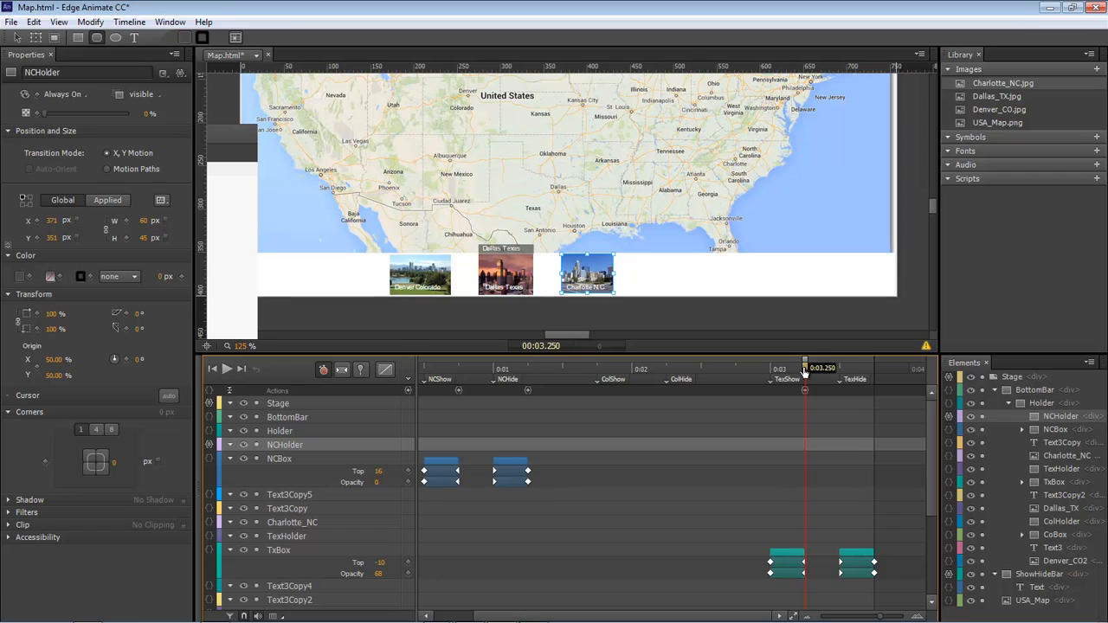
drag(805, 371, 874, 371)
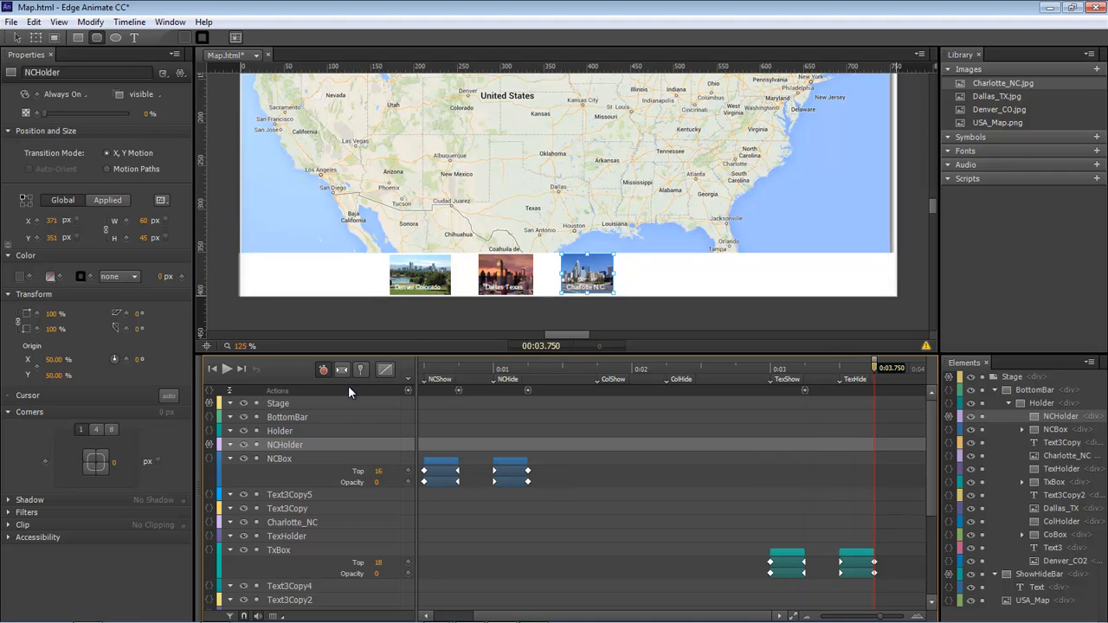
click(406, 390)
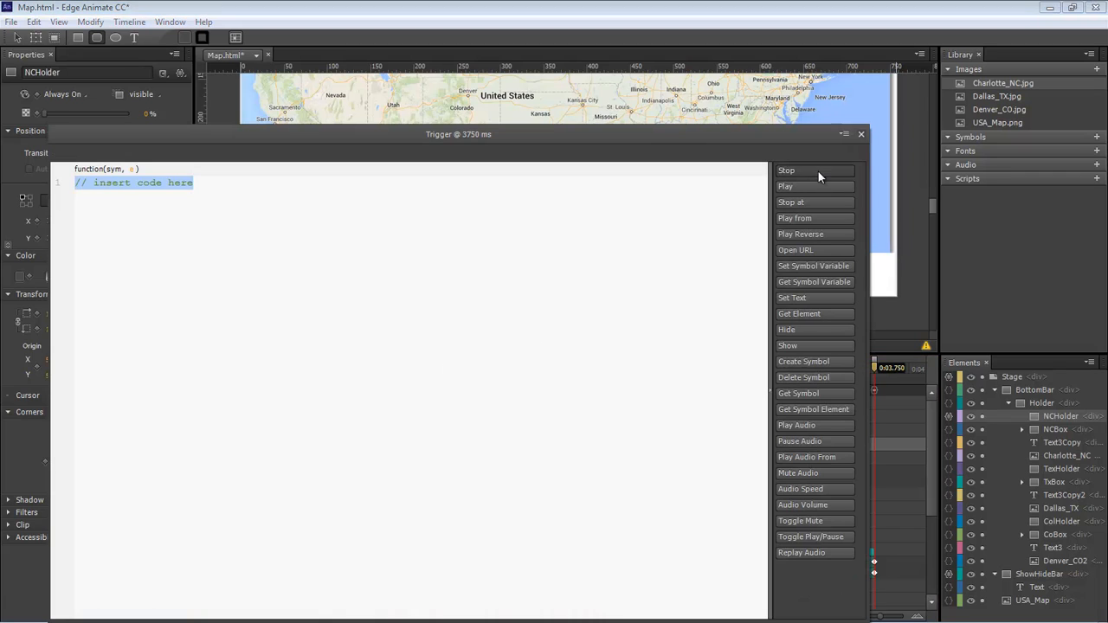
key(BackSpace)
click(861, 134)
Step: Add stop triggers at the ends of the ColShow and ColHide animations, at 0:02 and 0:02.500
drag(934, 440, 892, 522)
click(631, 368)
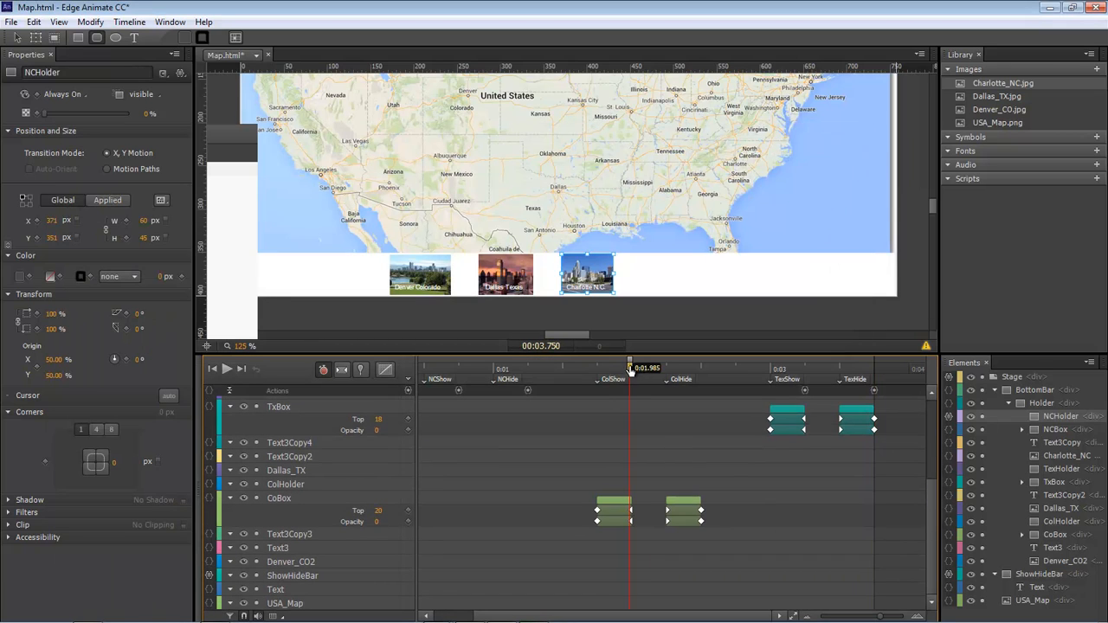
drag(630, 371, 633, 371)
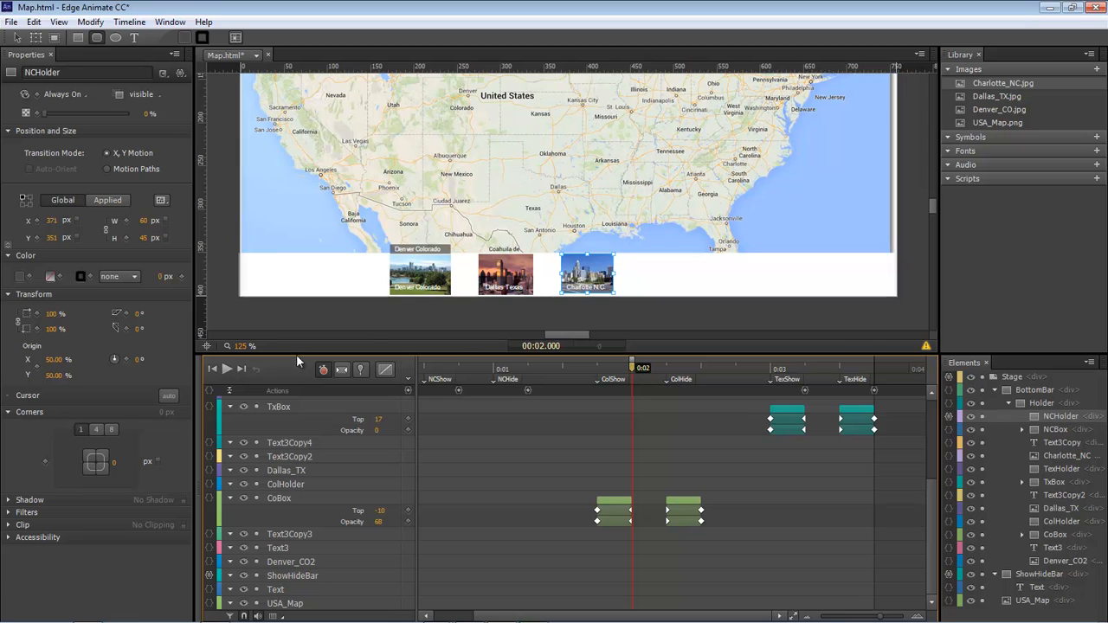
click(407, 390)
click(767, 172)
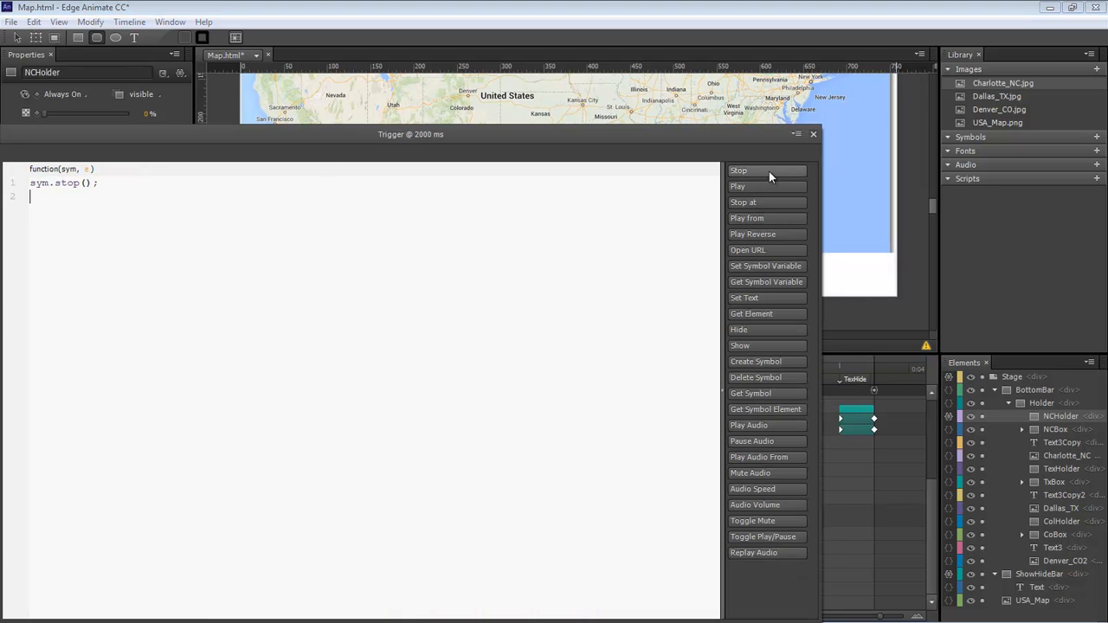
click(814, 135)
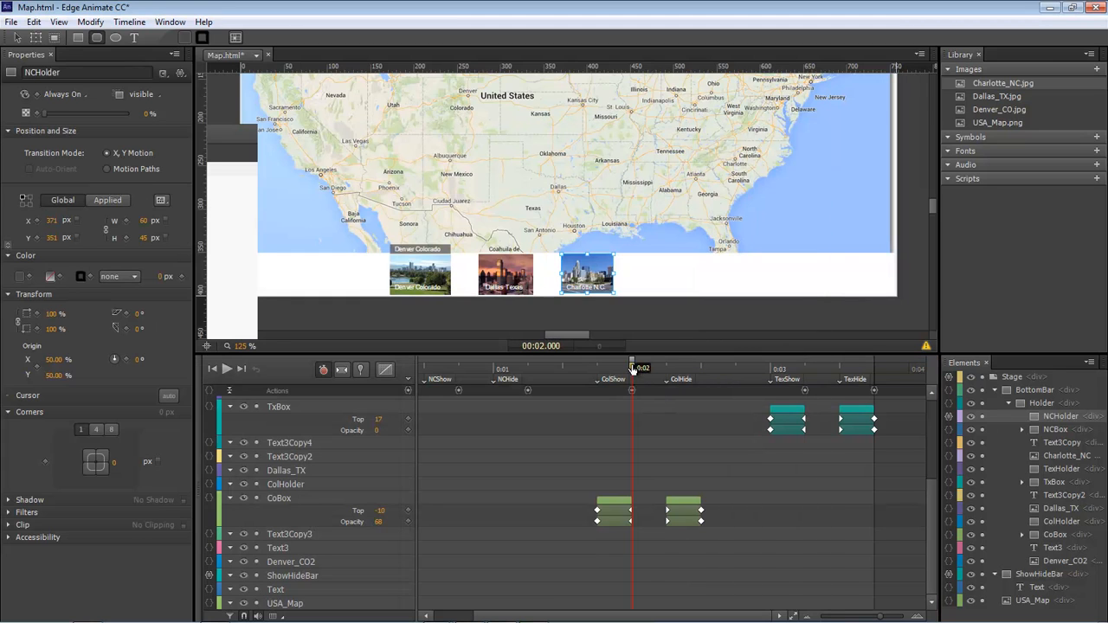
click(702, 368)
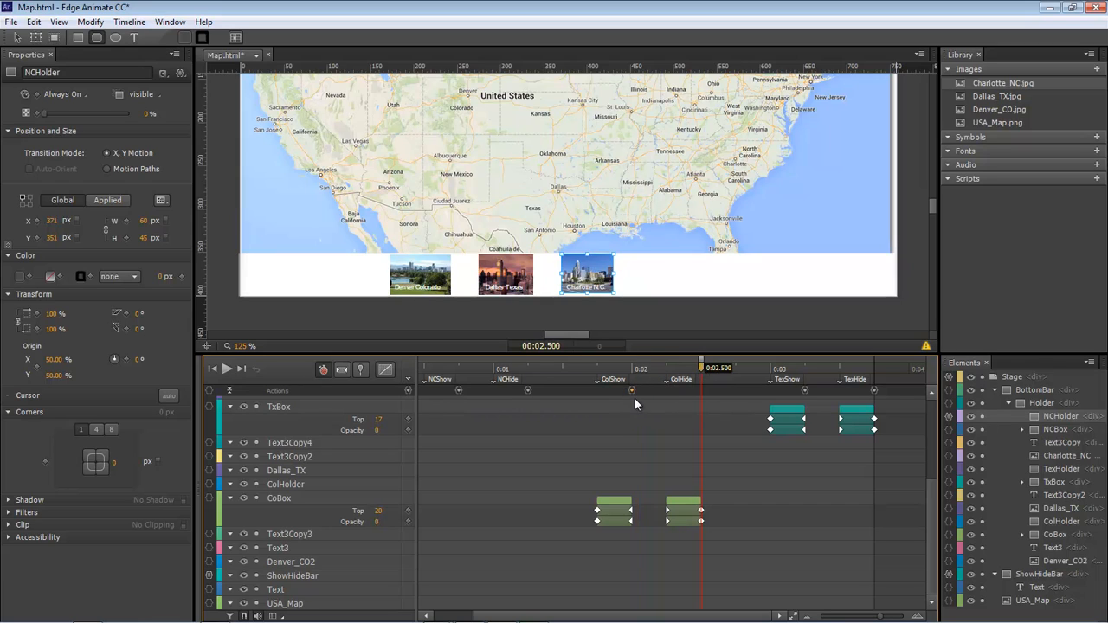
key(ctrl+v)
Step: Save the project and preview it in the browser, testing the thumbnail bar's opening before and after reloading the page
key(ctrl+s)
key(ctrl+Return)
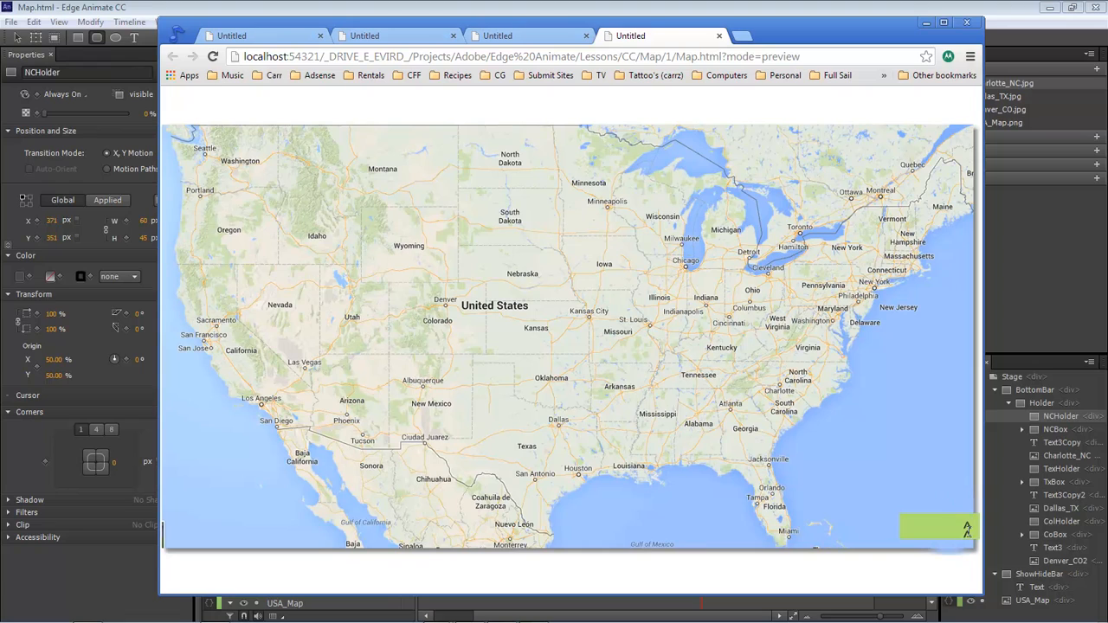
click(967, 528)
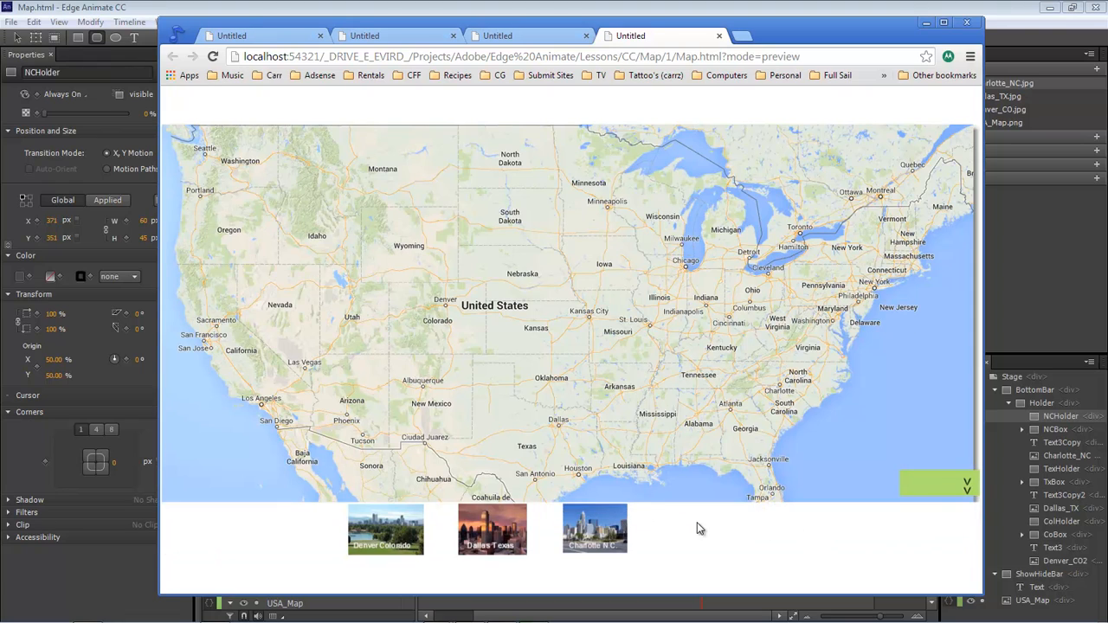
right_click(765, 530)
click(818, 410)
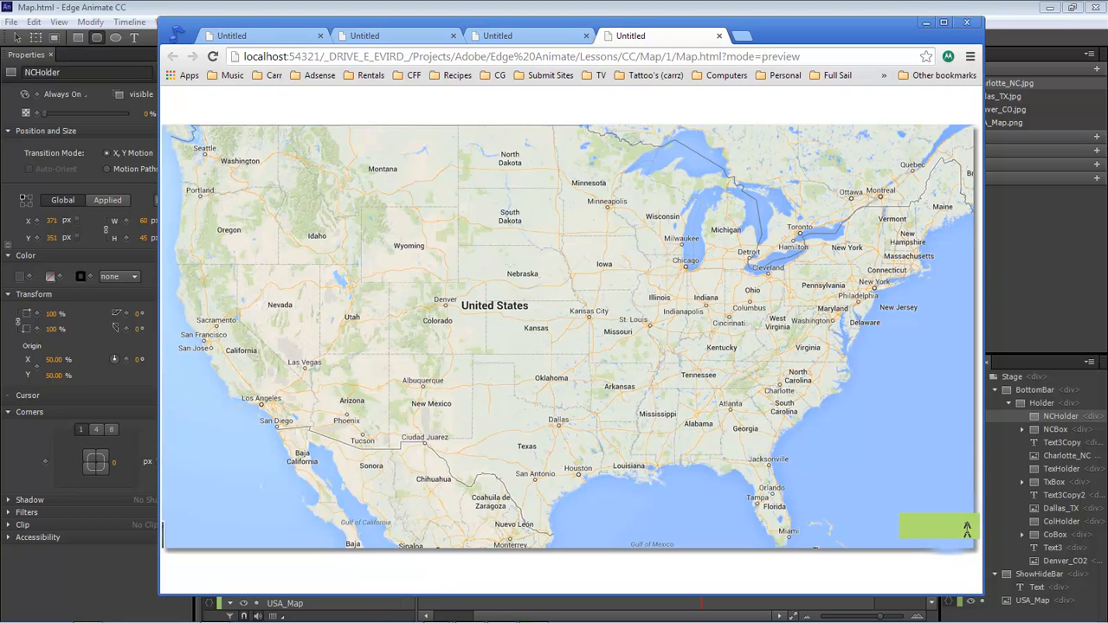
click(967, 528)
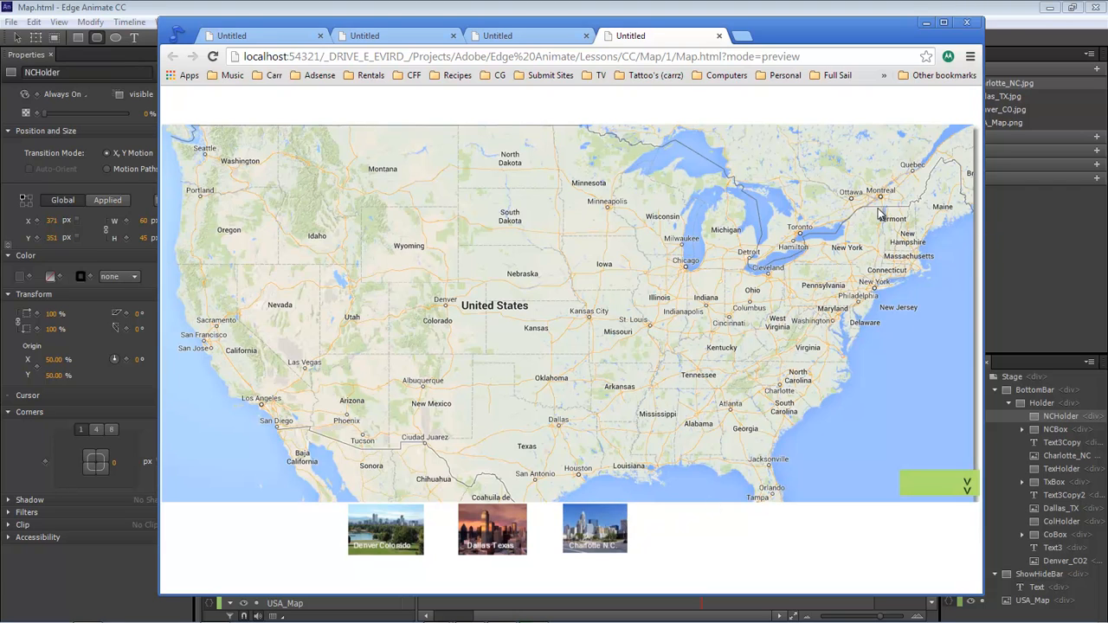
Step: Switch back to Edge Animate, add a stop trigger at 0:00 on the timeline and save the project
click(926, 24)
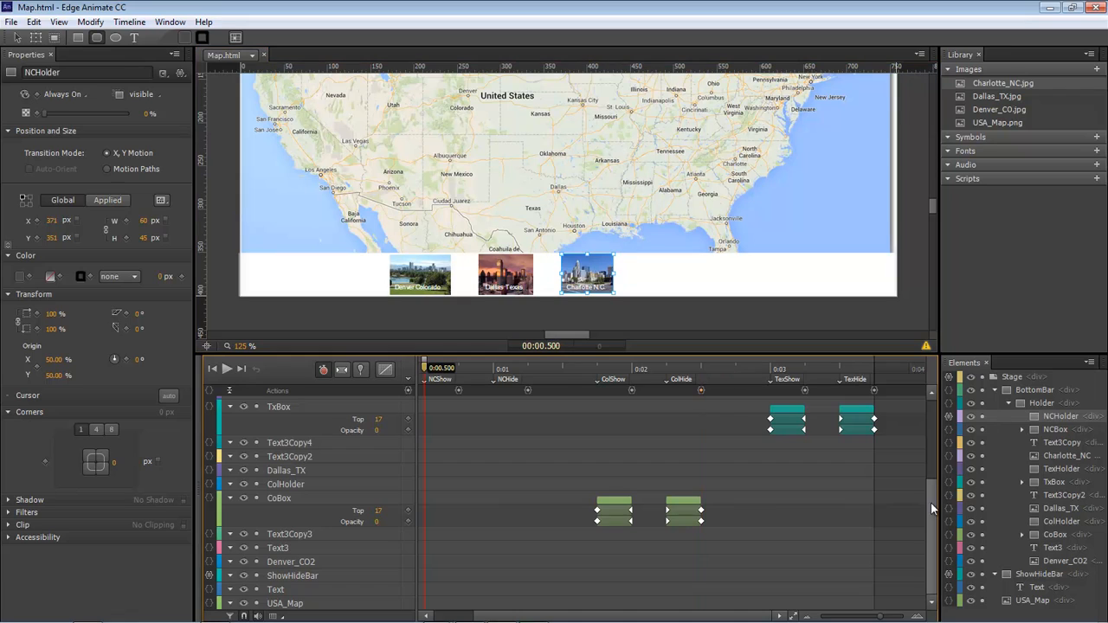
drag(930, 503, 931, 393)
click(419, 369)
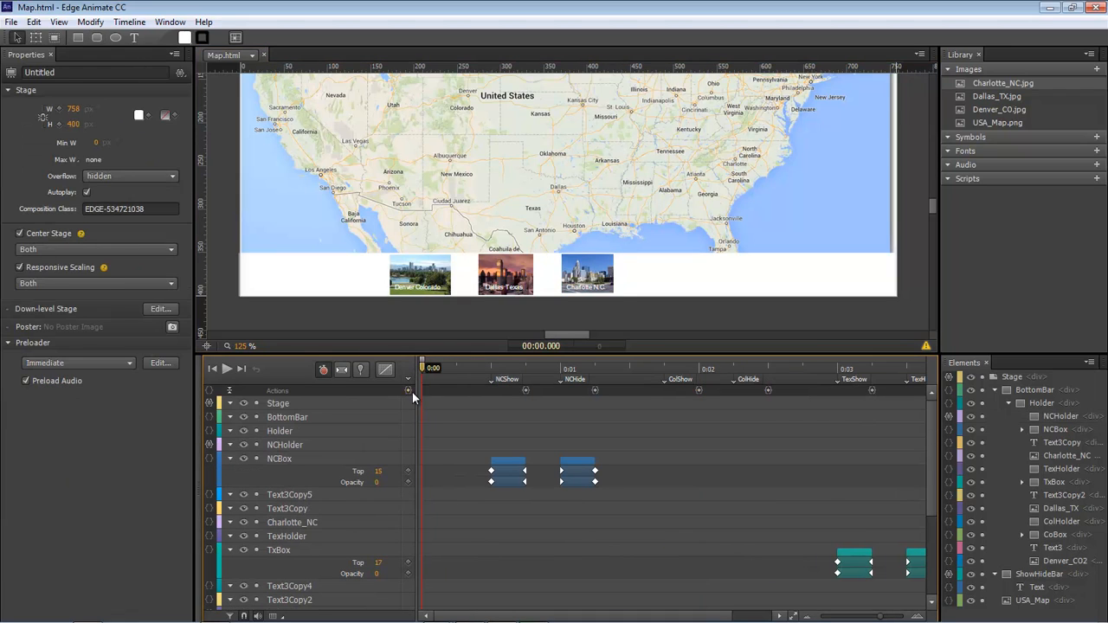
click(407, 389)
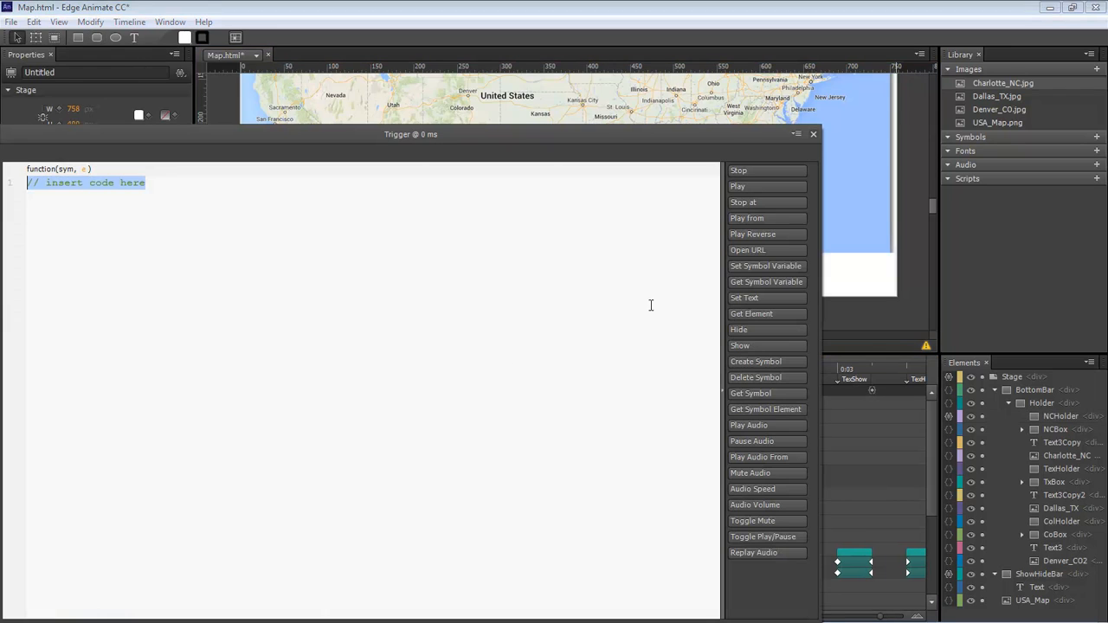
click(752, 173)
click(813, 137)
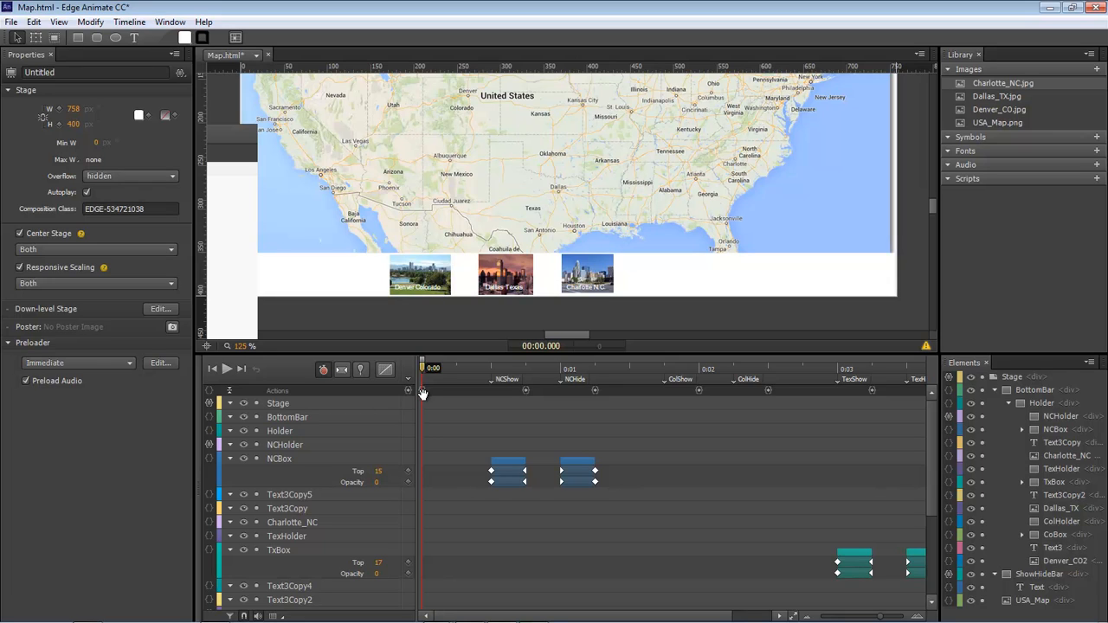
key(ctrl+s)
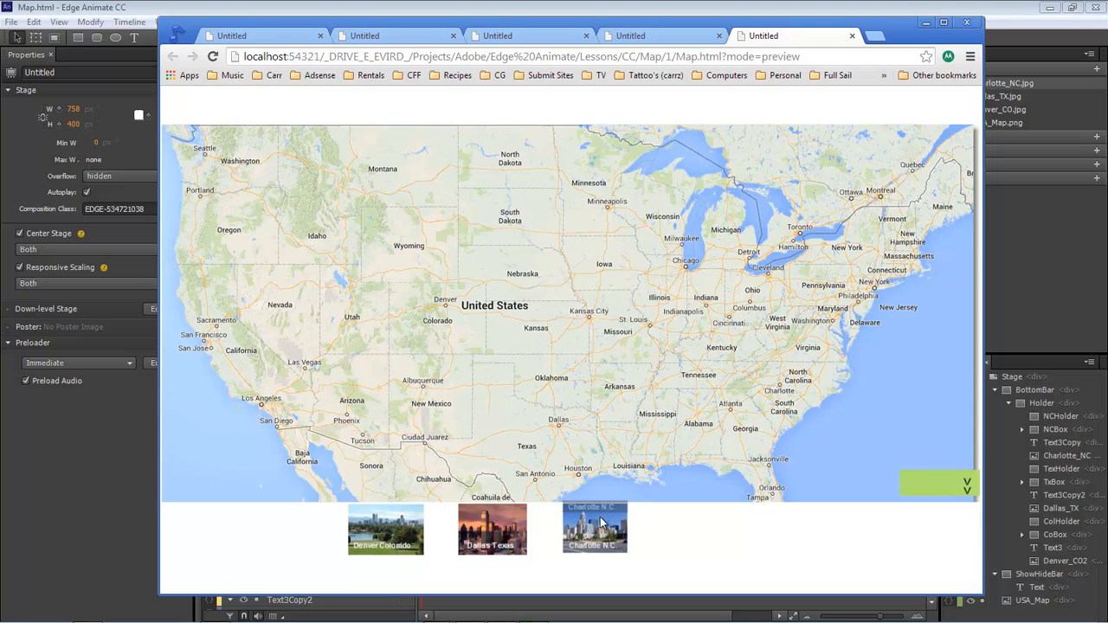
Step: Close the four browser preview tabs of the lesson map, keeping the Show on Map preview open
click(852, 36)
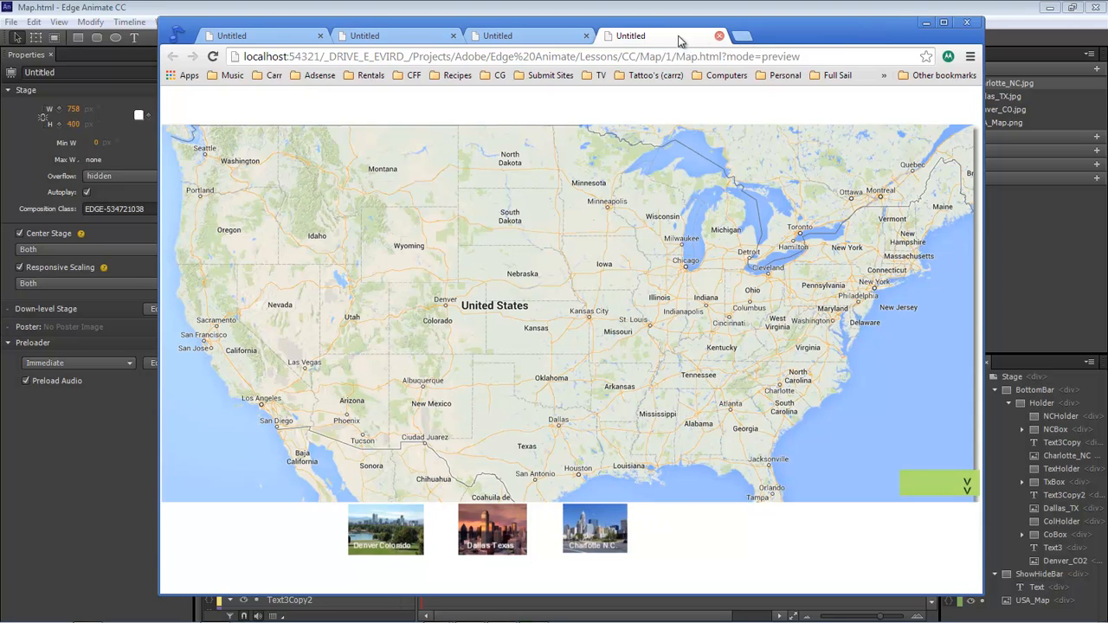
click(718, 36)
click(587, 37)
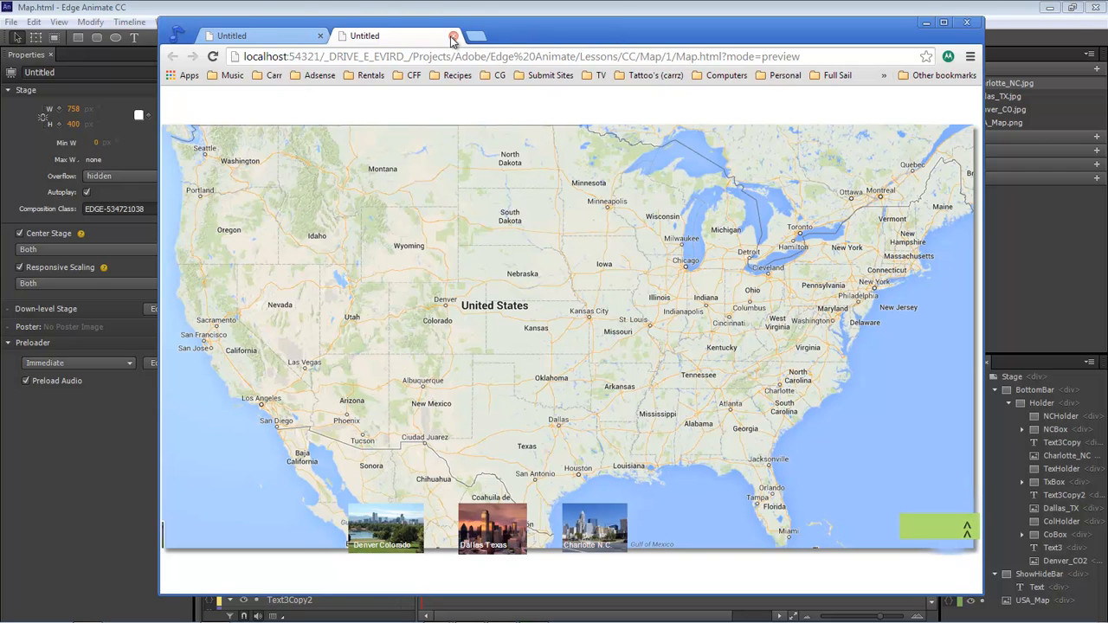
click(452, 36)
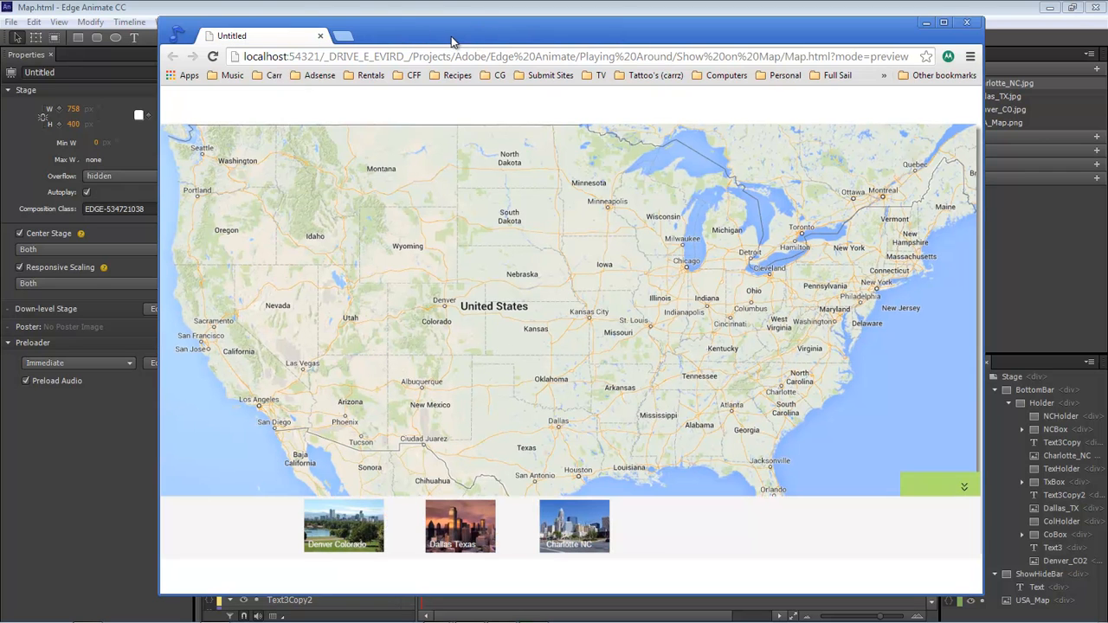
Step: Return to Edge Animate and add a mouseover action to ColHolder that plays the timeline from the label 'ColShow'
click(925, 23)
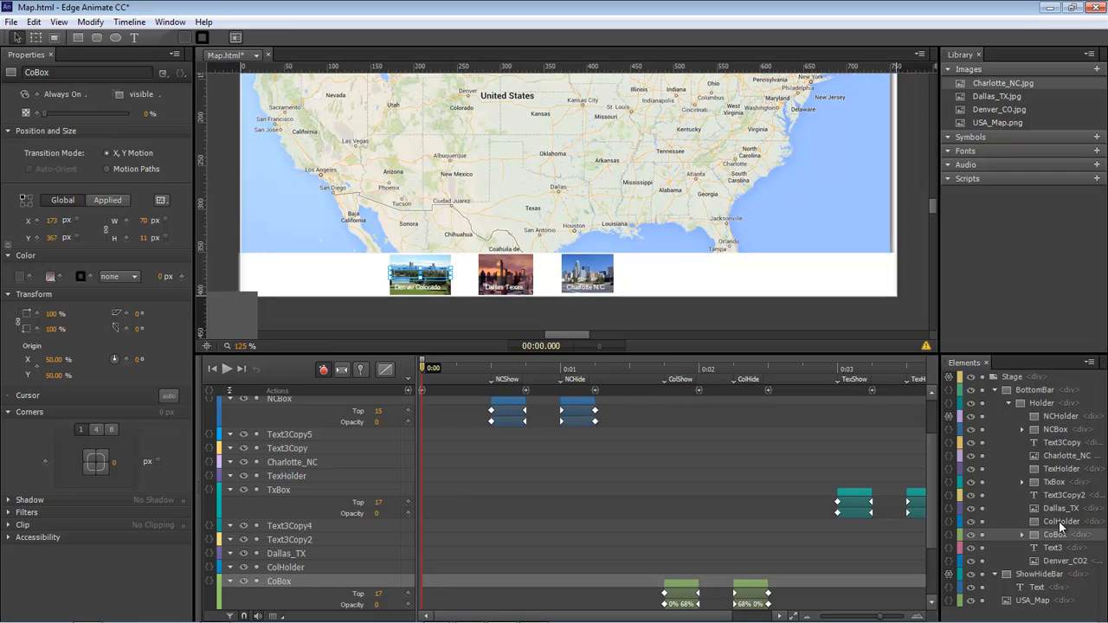
click(1059, 521)
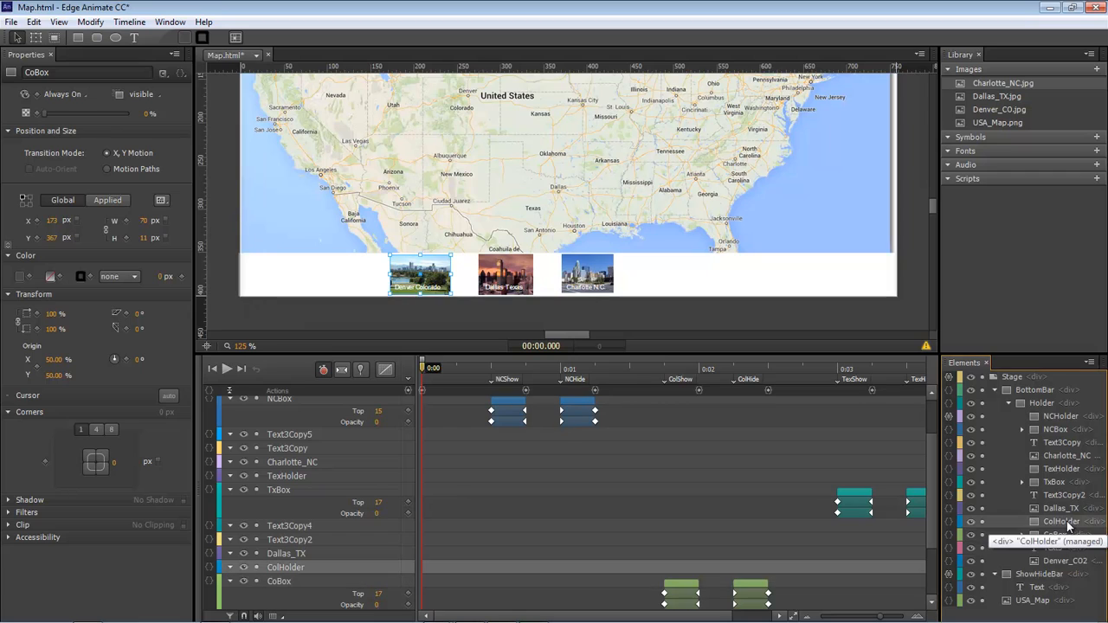
click(951, 522)
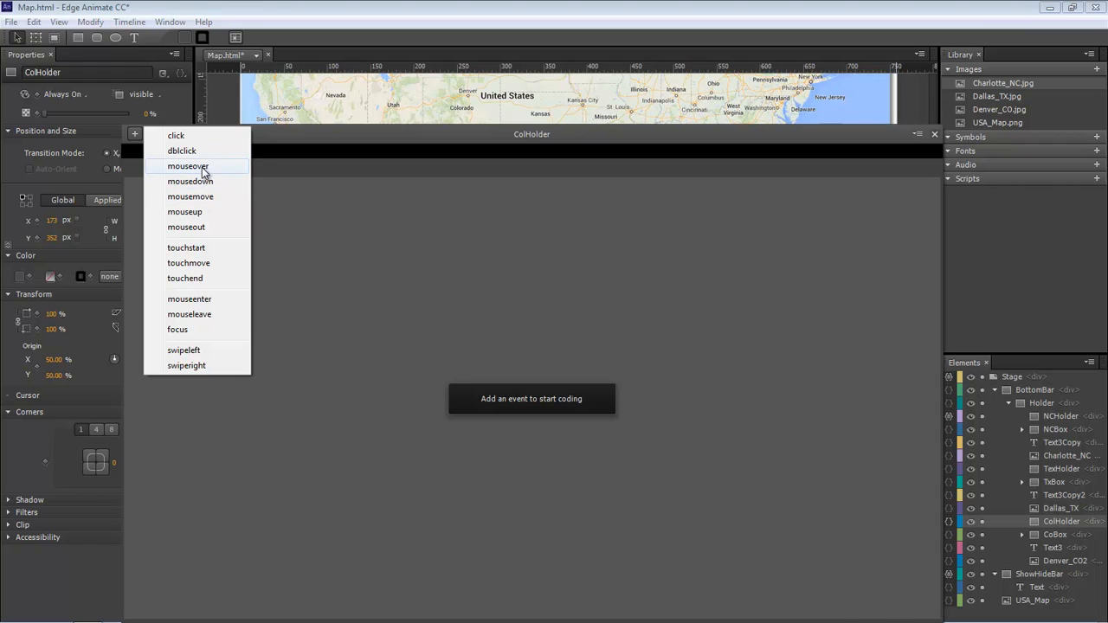
click(205, 167)
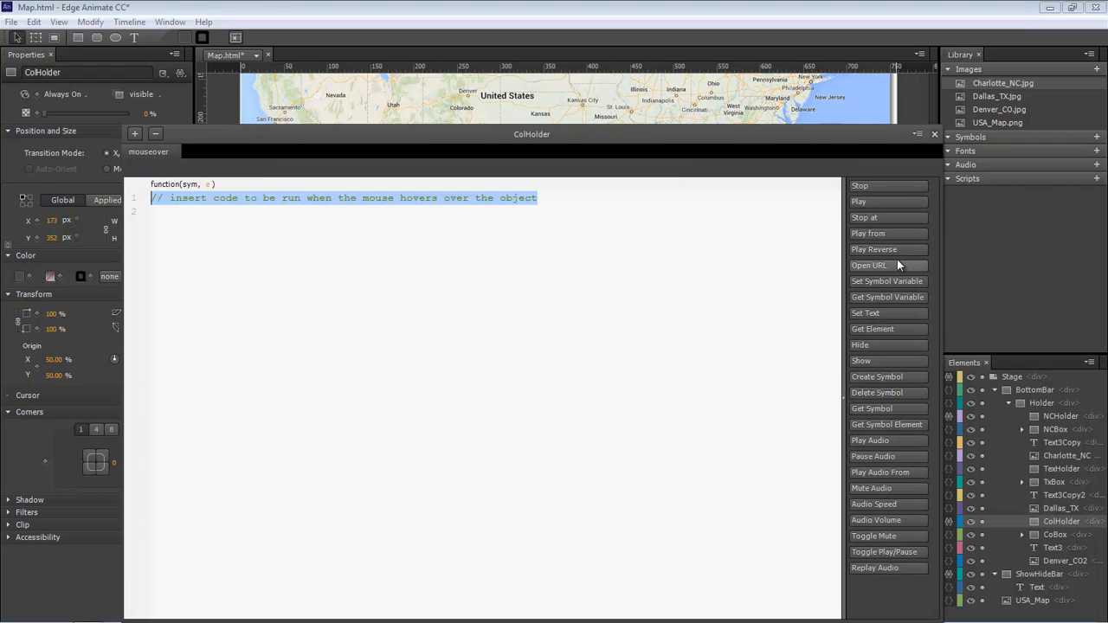
click(879, 234)
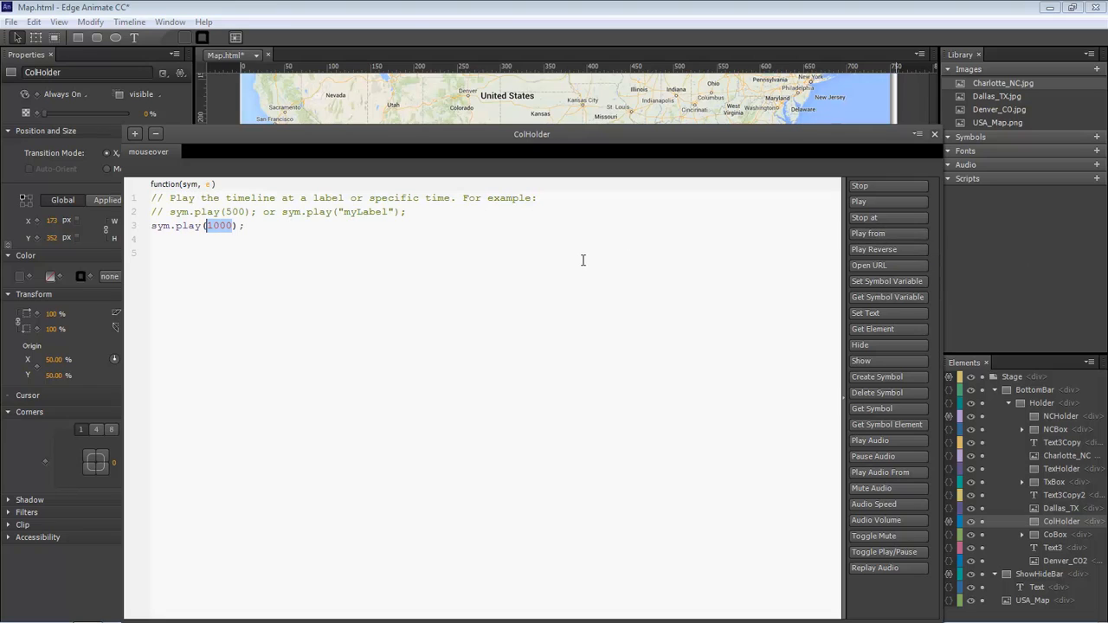
text('ColShow)
Step: Add a mouseout action to ColHolder that plays the timeline from the label 'ColHide', and close its code window
click(135, 134)
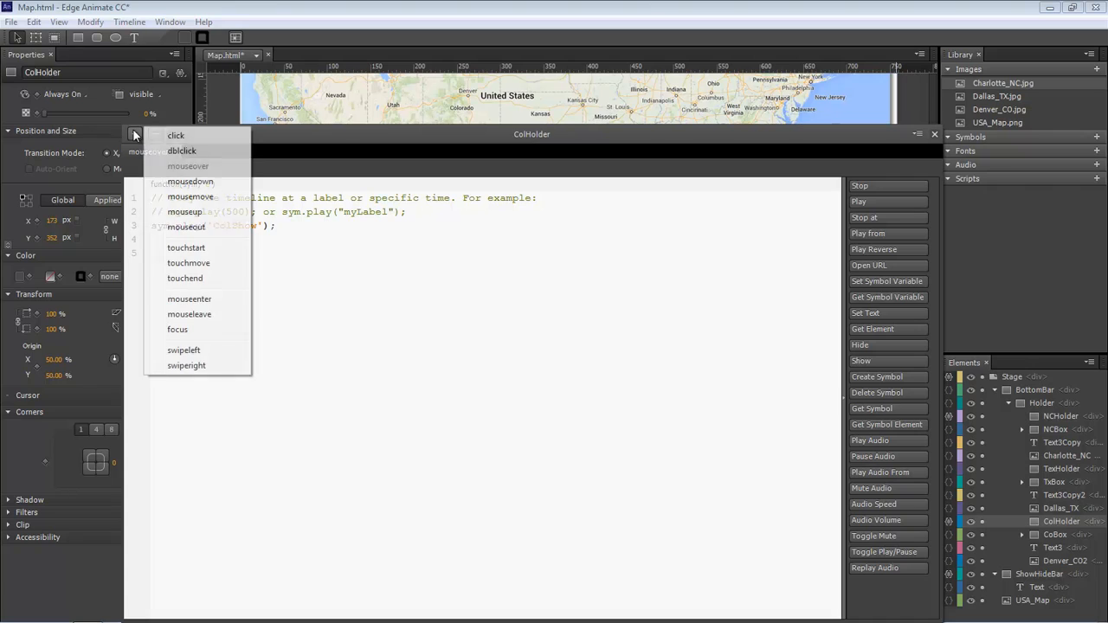
click(208, 226)
click(877, 235)
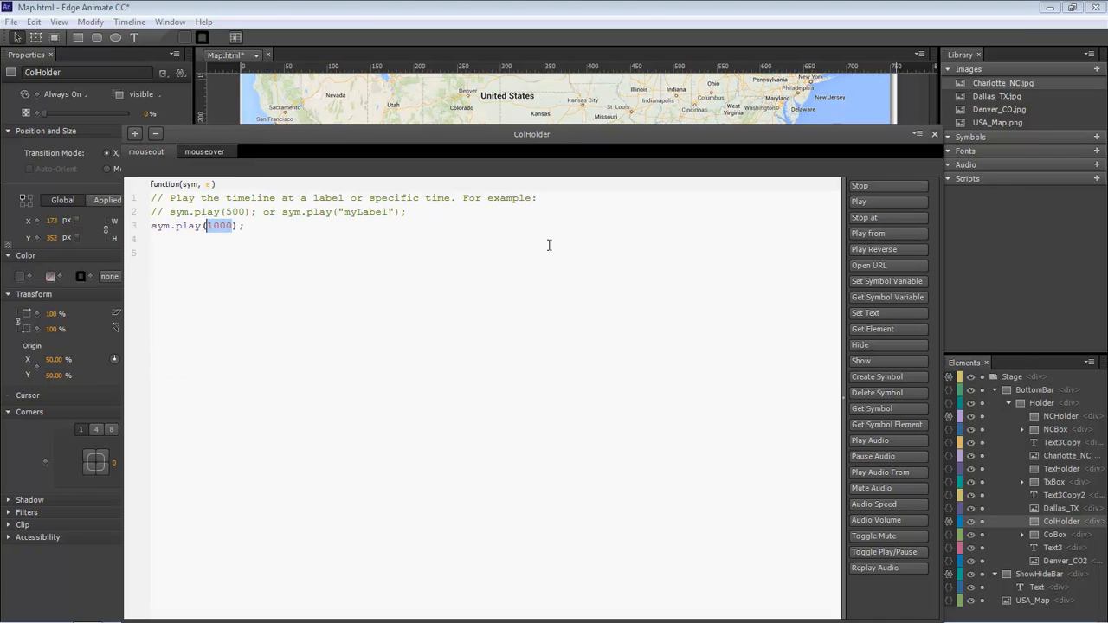
text('Col)
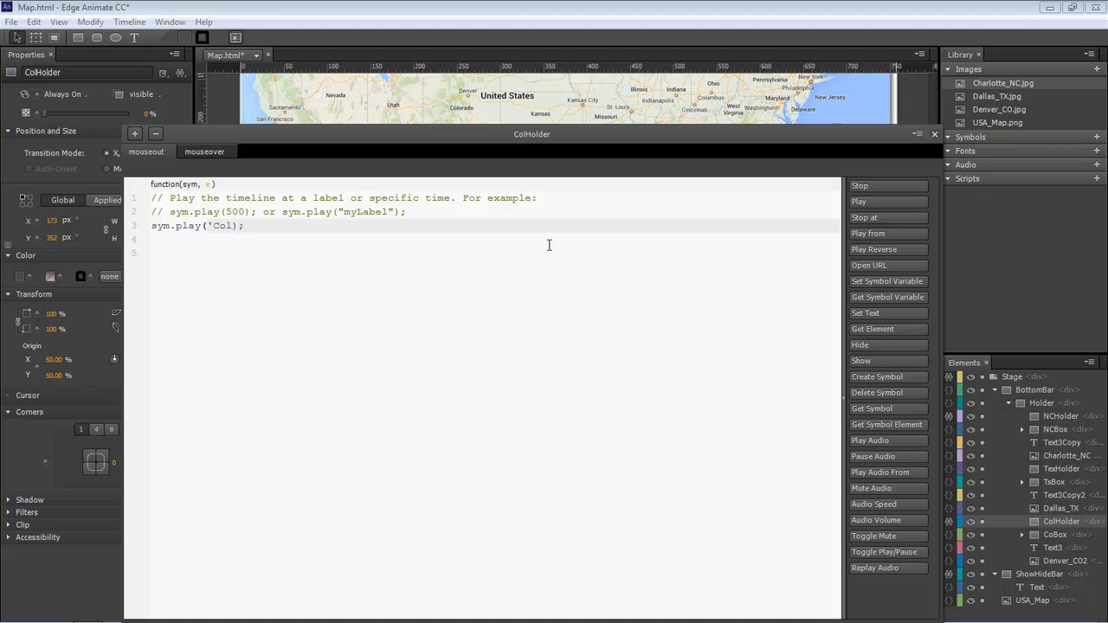
text(Hide')
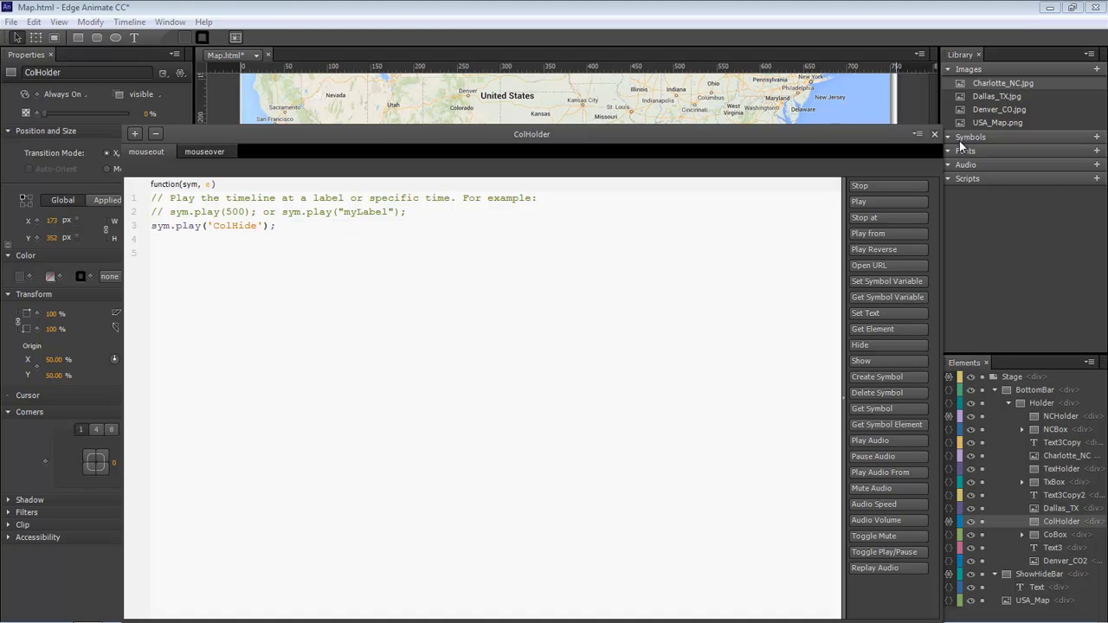
click(935, 136)
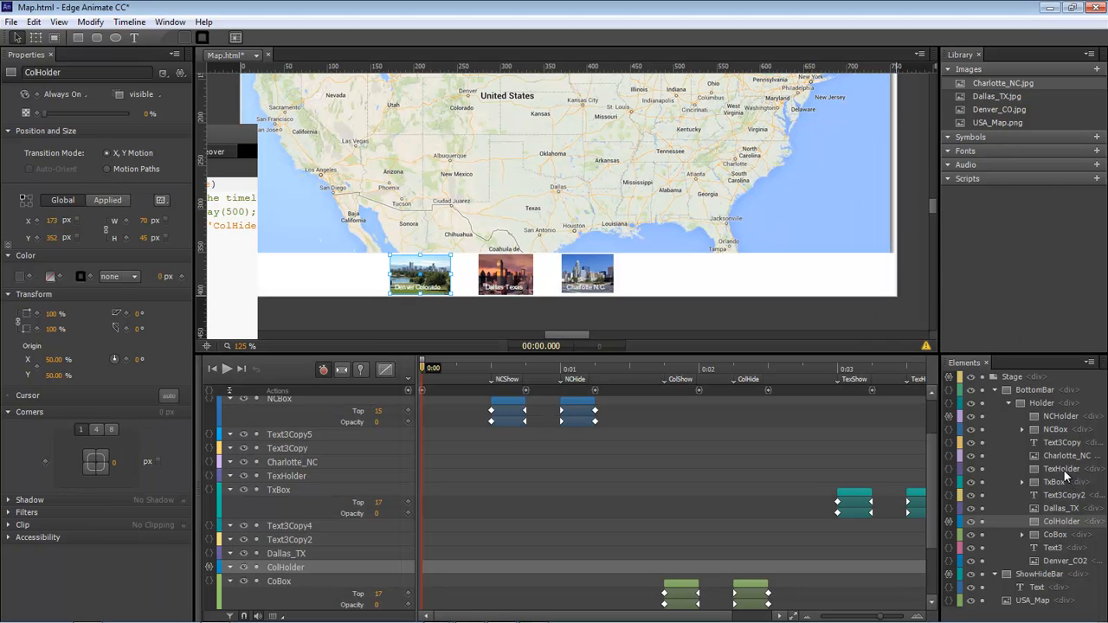
Step: Add a mouseover action to TexHolder that plays the timeline from the label 'TexShow'
click(949, 470)
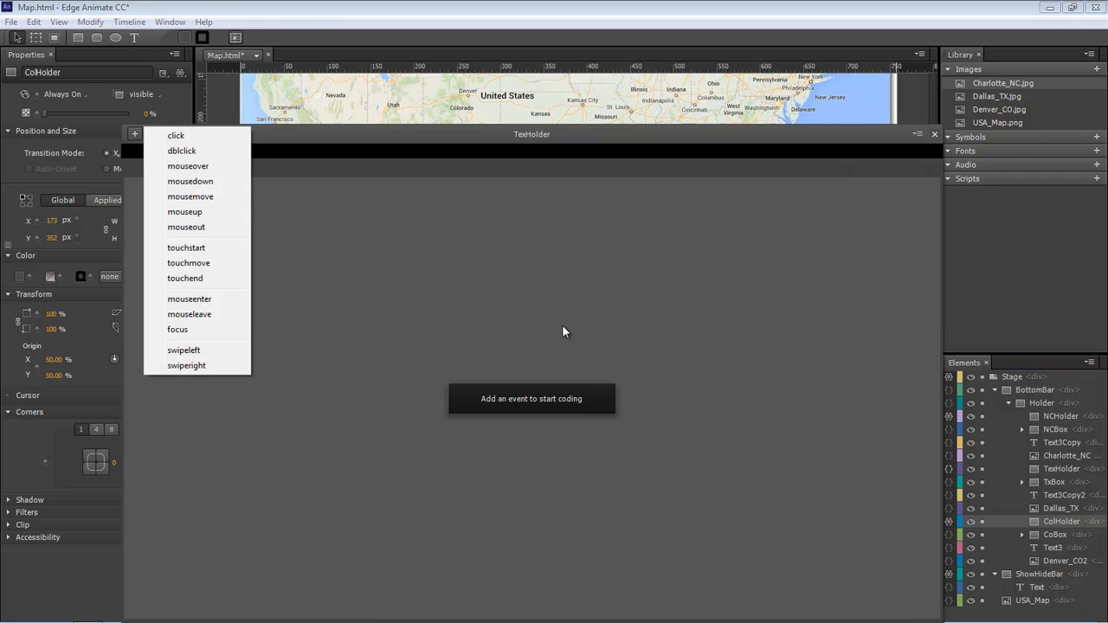
click(209, 166)
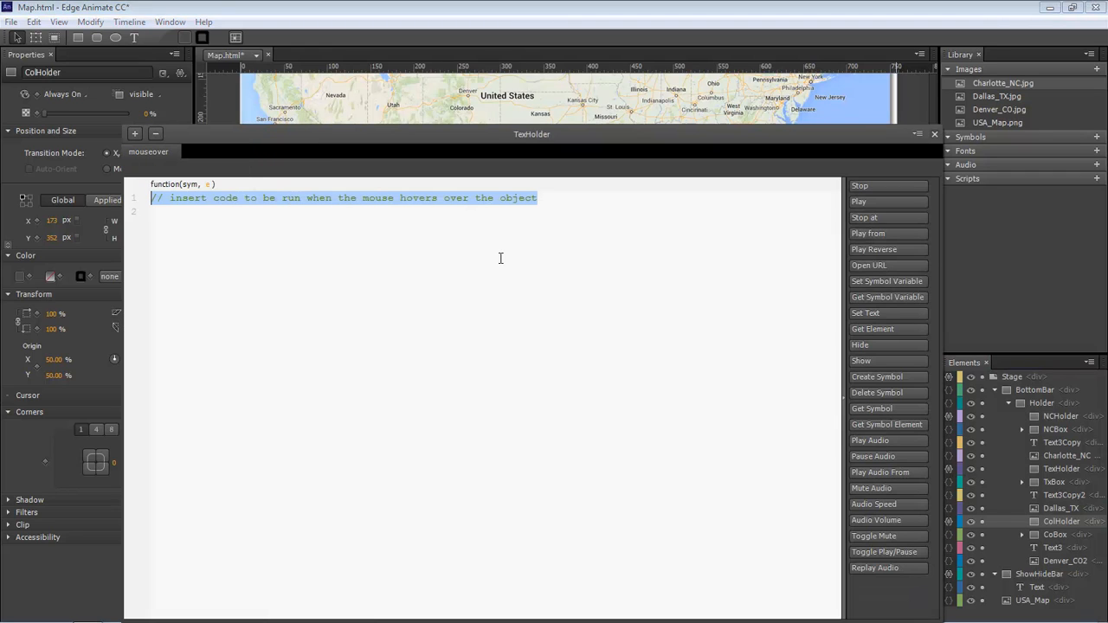
click(893, 235)
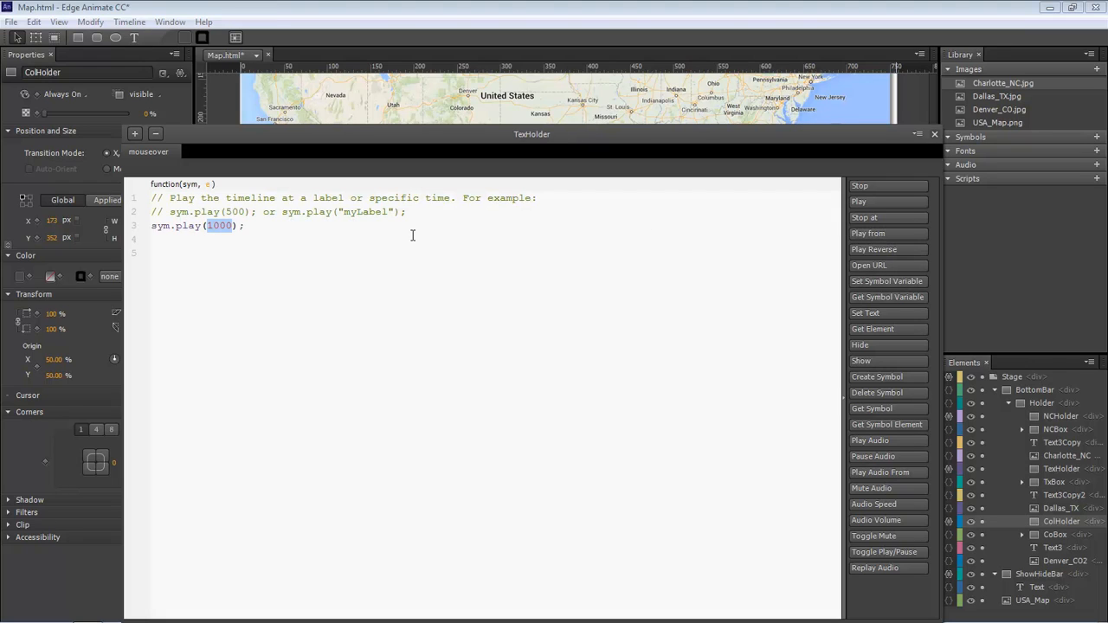
text(")
text(Te)
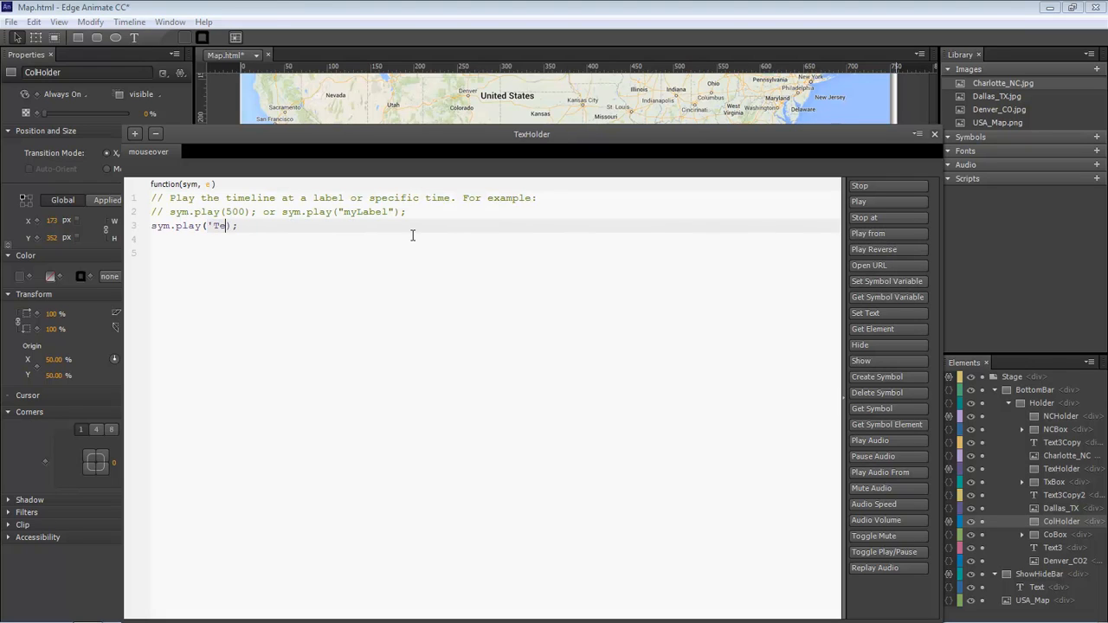
text(xShow')
Step: Add a mouseout action to TexHolder that plays the timeline from the label 'TexHide', and save the project
click(136, 135)
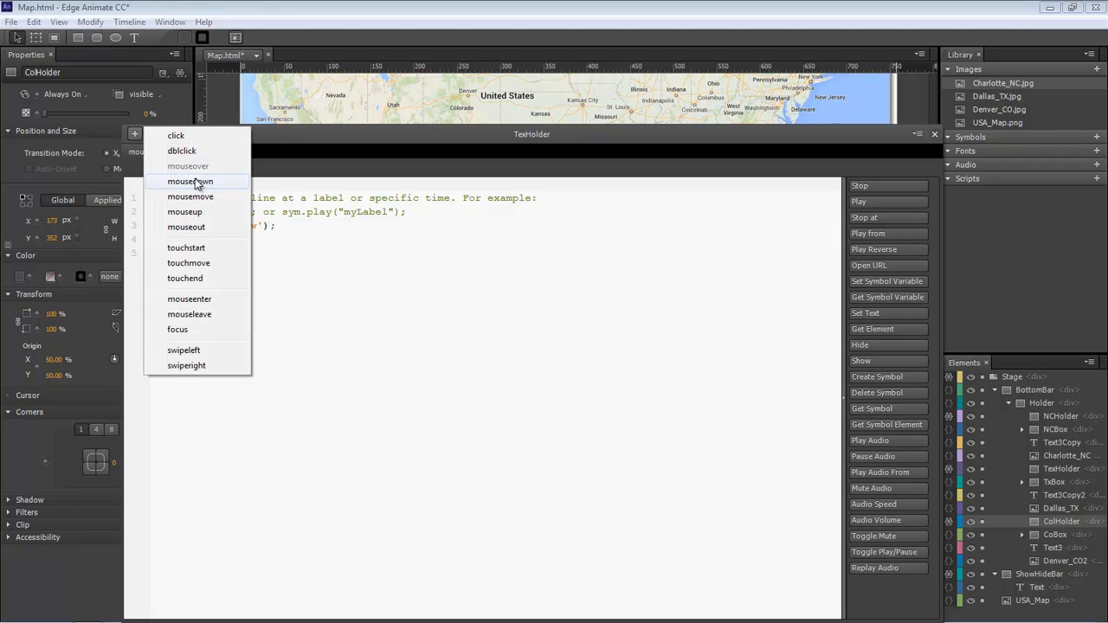
click(206, 227)
click(876, 238)
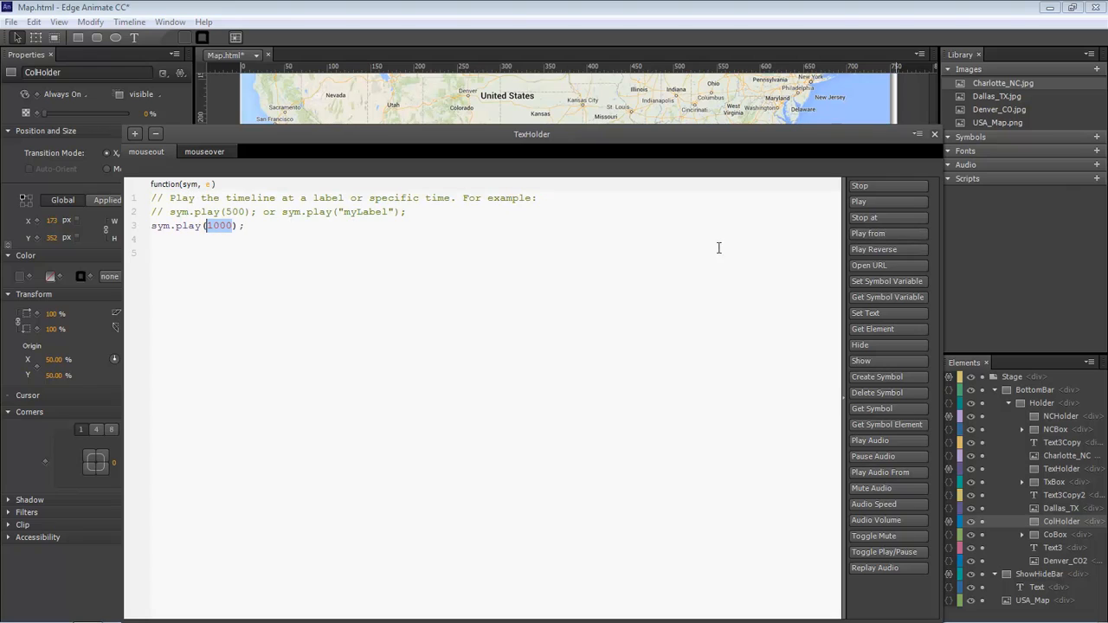
key(Return)
key(BackSpace)
key(BackSpace)
key(BackSpace)
key(BackSpace)
key(BackSpace)
key(BackSpace)
key(BackSpace)
key(BackSpace)
text('TexHid)
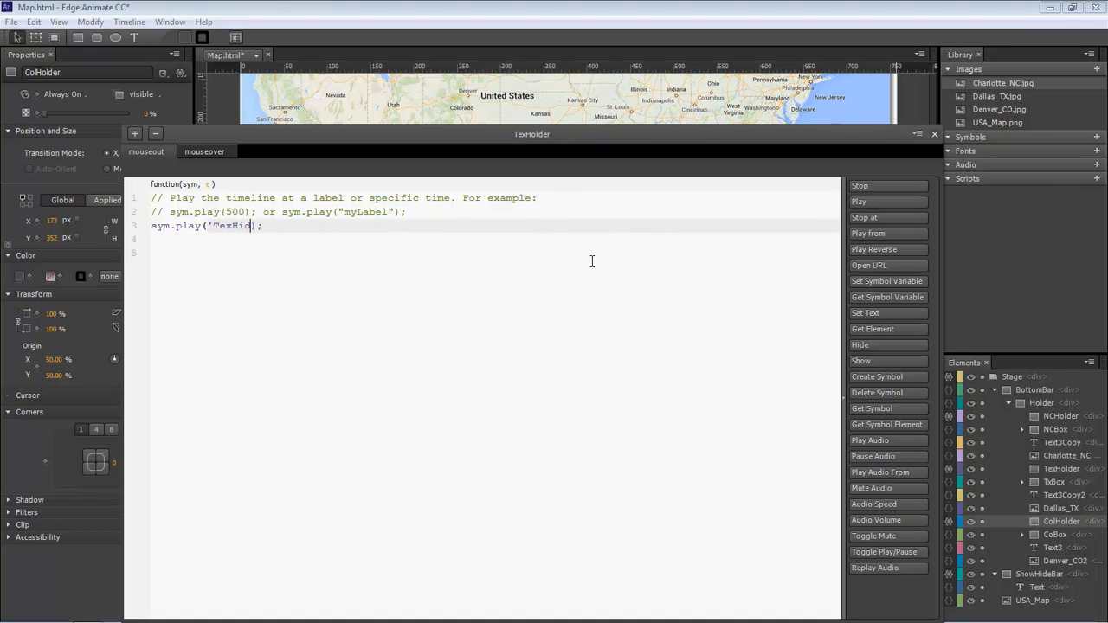
text(e)
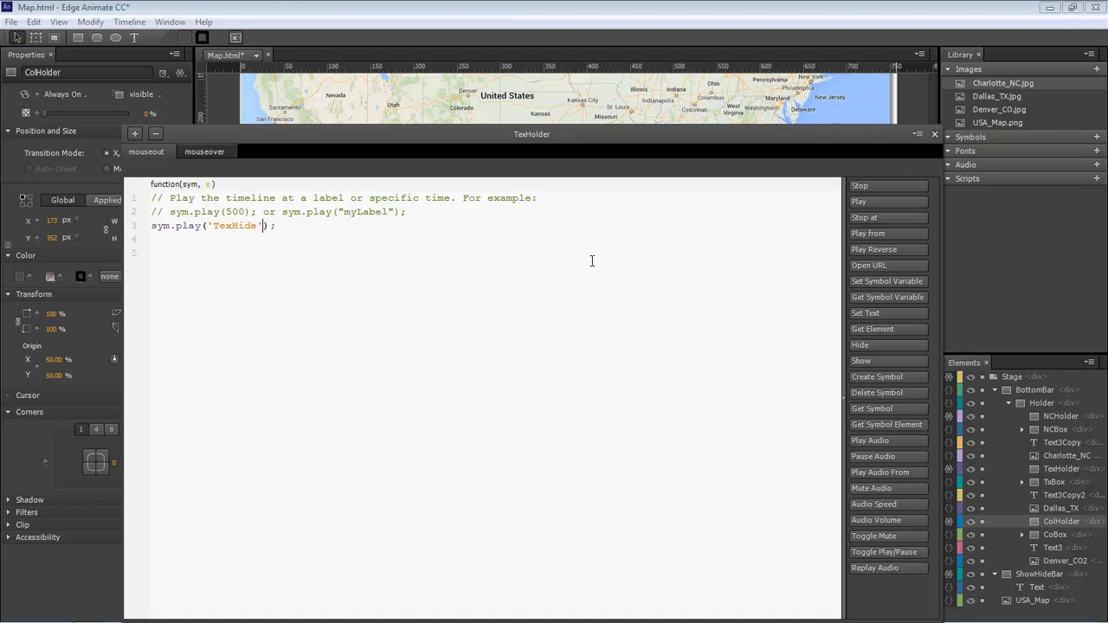
click(934, 134)
key(ctrl+s)
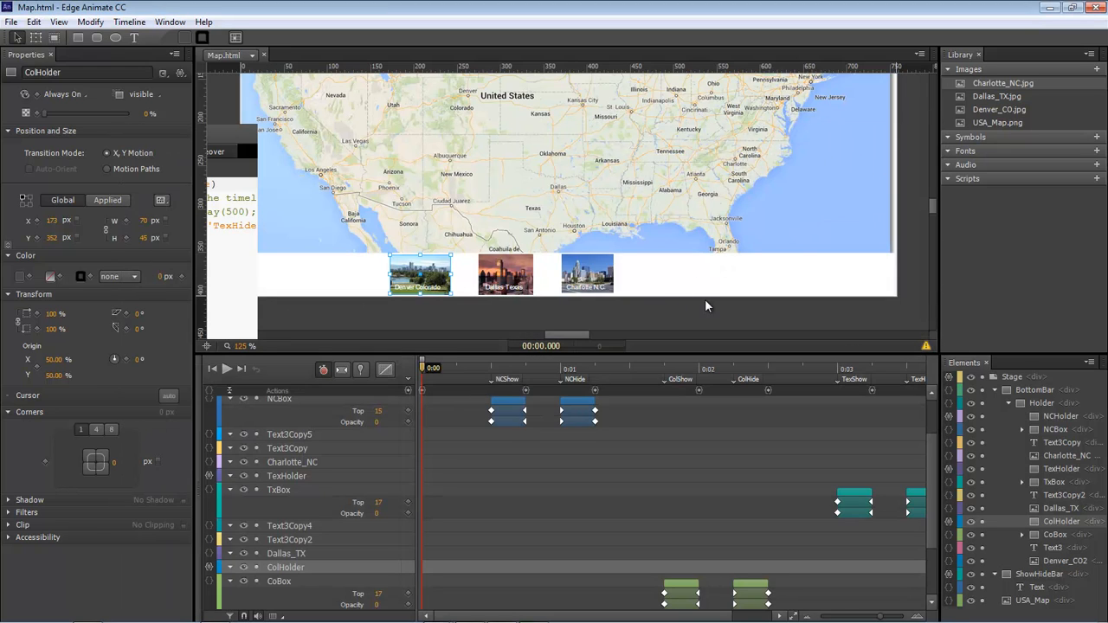
Step: Preview the map in the browser, testing the thumbnail hover captions and the bar's opening and closing, and return to Edge Animate
scroll(935, 210, up, 1)
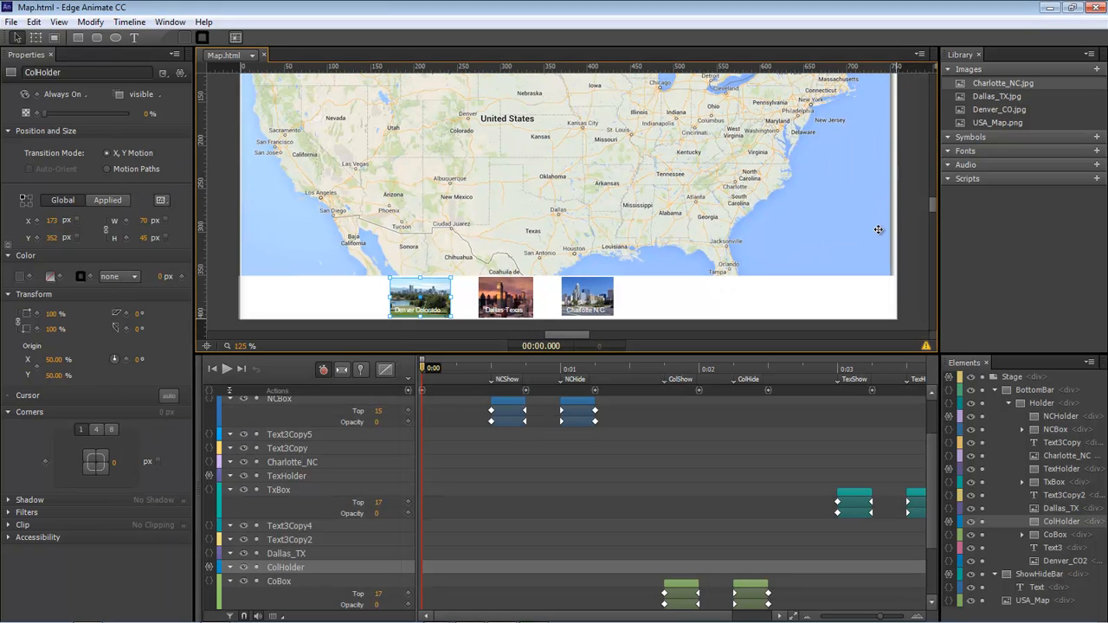
key(ctrl+Return)
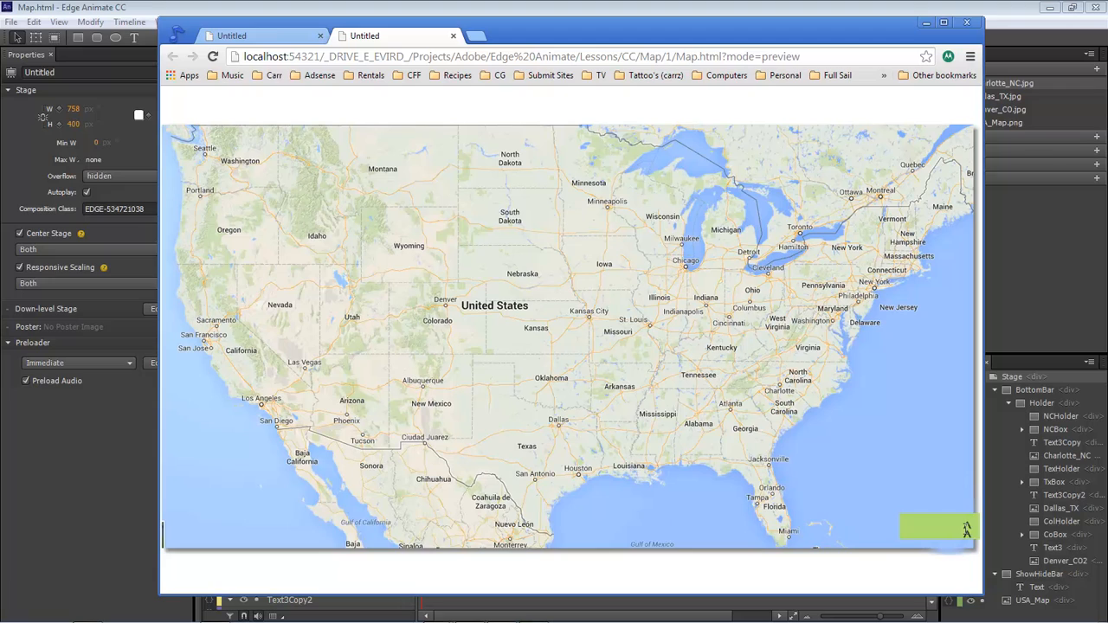
click(967, 528)
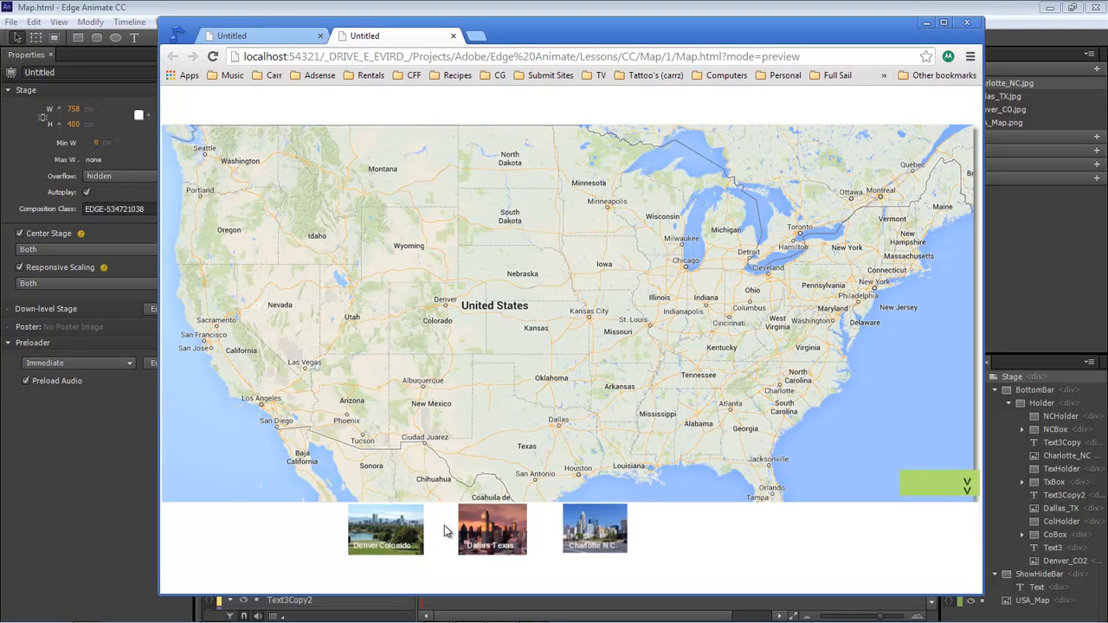
mouse_move(404, 537)
click(967, 488)
click(968, 528)
click(927, 24)
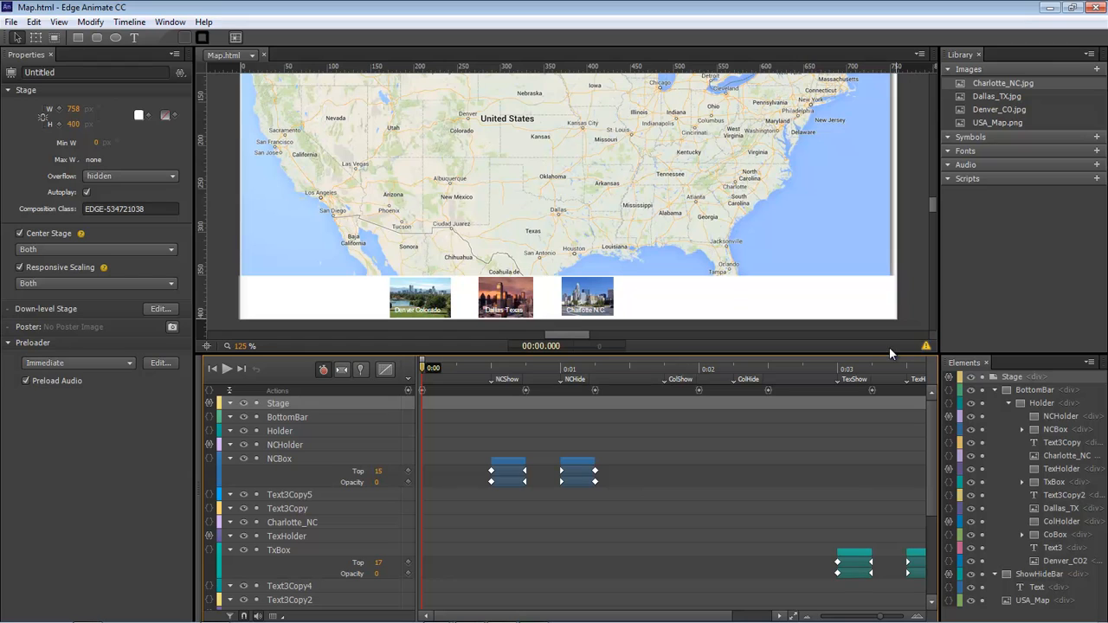
Step: Draw a rectangle about 274 px wide across the middle of the map and set its height to 1 px
mouse_move(860, 352)
mouse_down()
mouse_move(861, 375)
mouse_move(861, 364)
mouse_up()
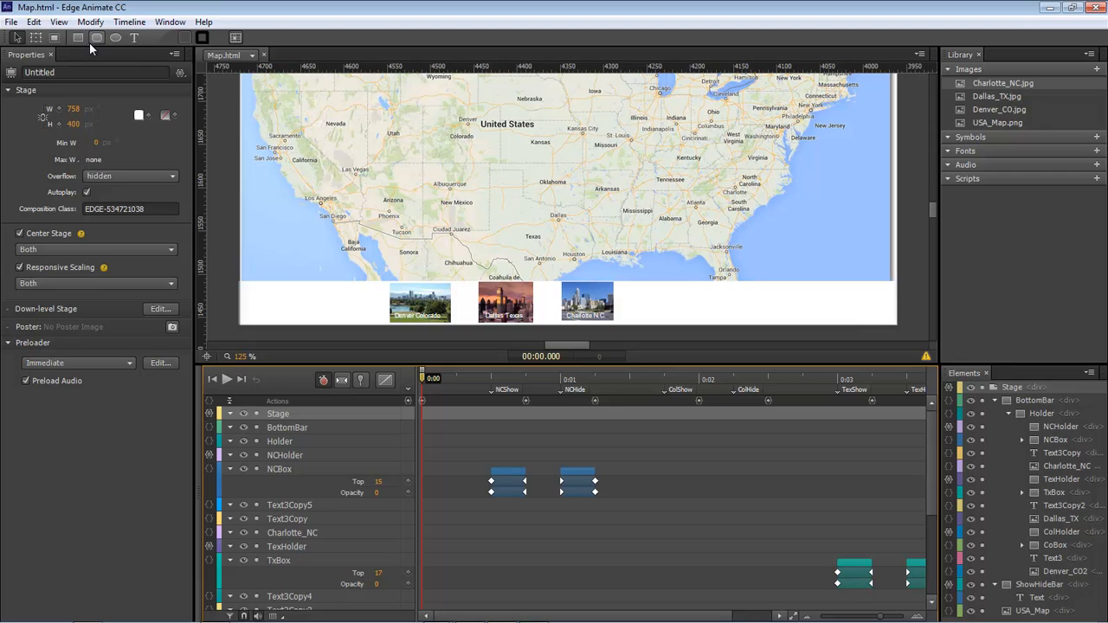
click(77, 39)
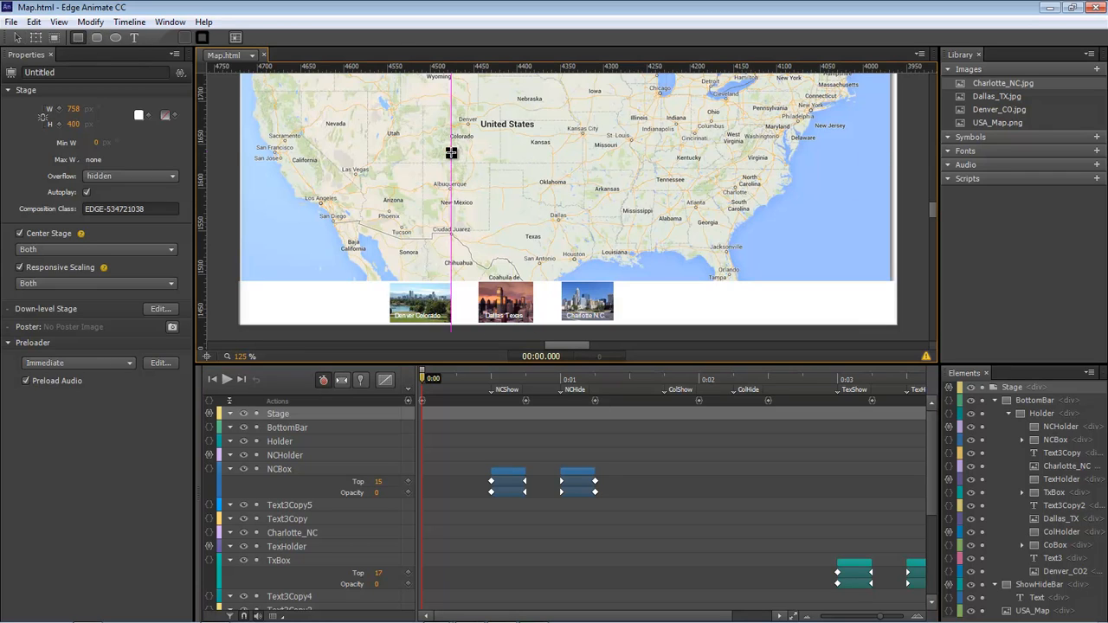
mouse_move(450, 152)
mouse_down()
mouse_move(604, 192)
mouse_move(688, 192)
mouse_up()
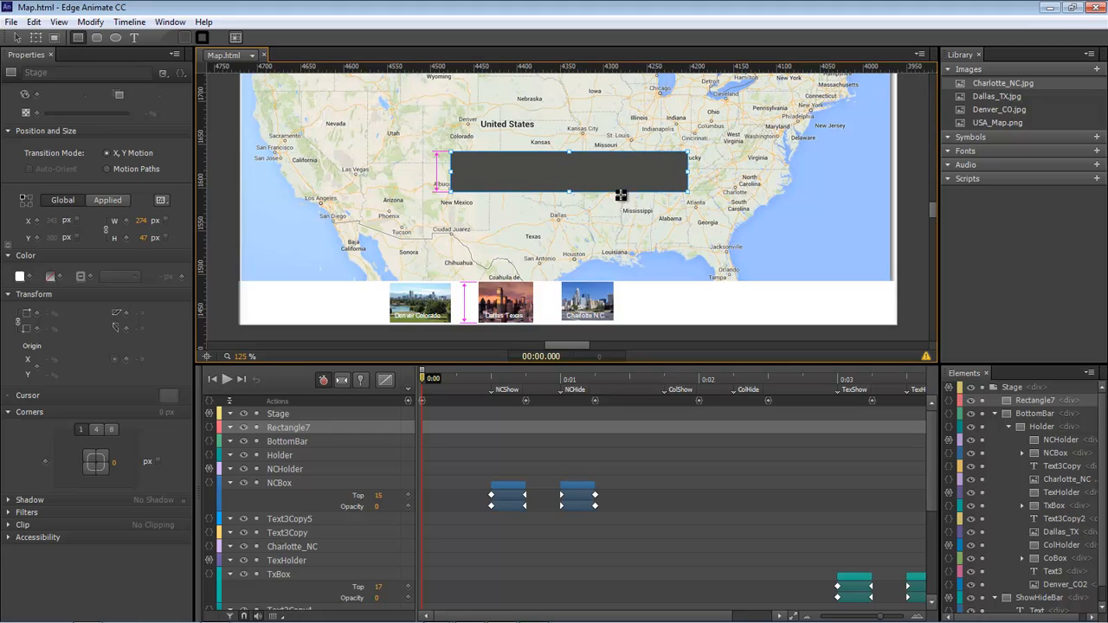
click(141, 239)
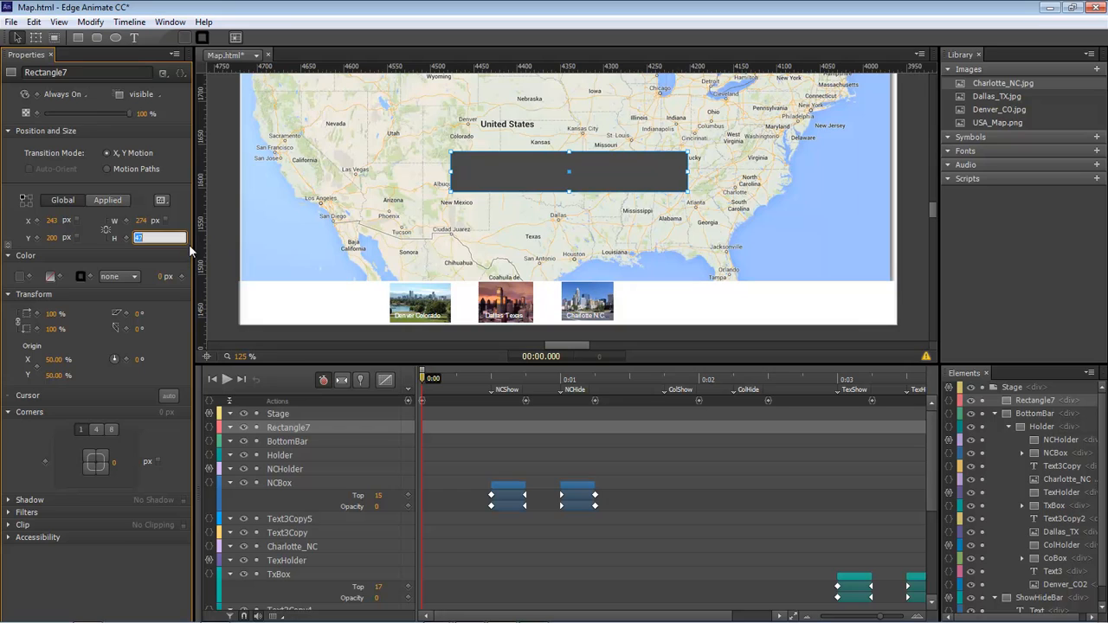
key(Return)
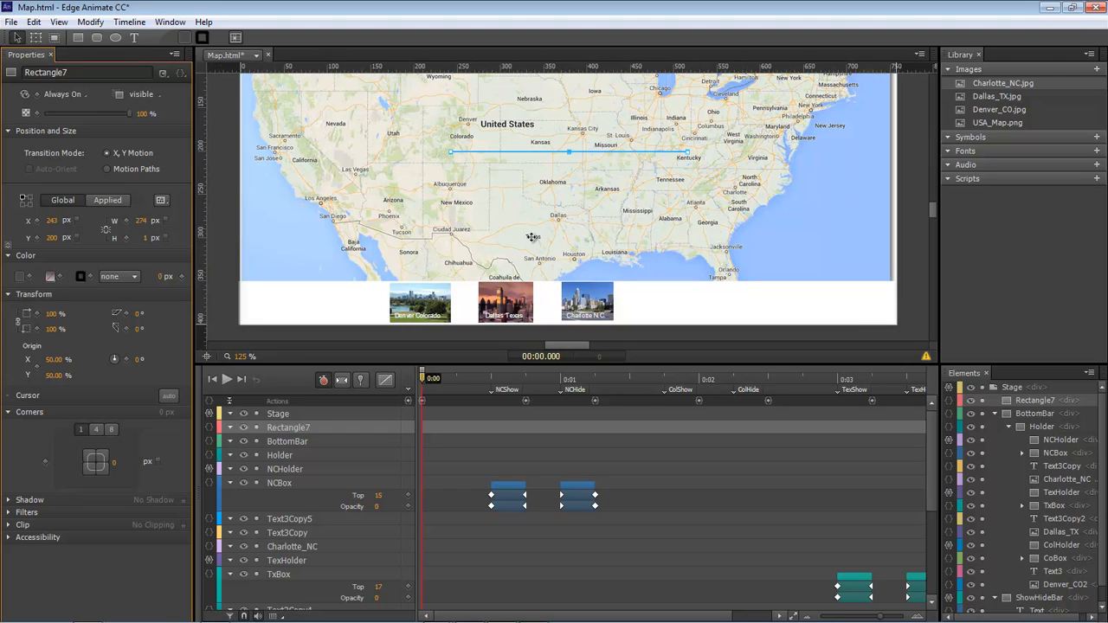
Step: Rename the thin line NCBar and move it to about X 299, Y 242, with its eastern end at Charlotte
click(835, 200)
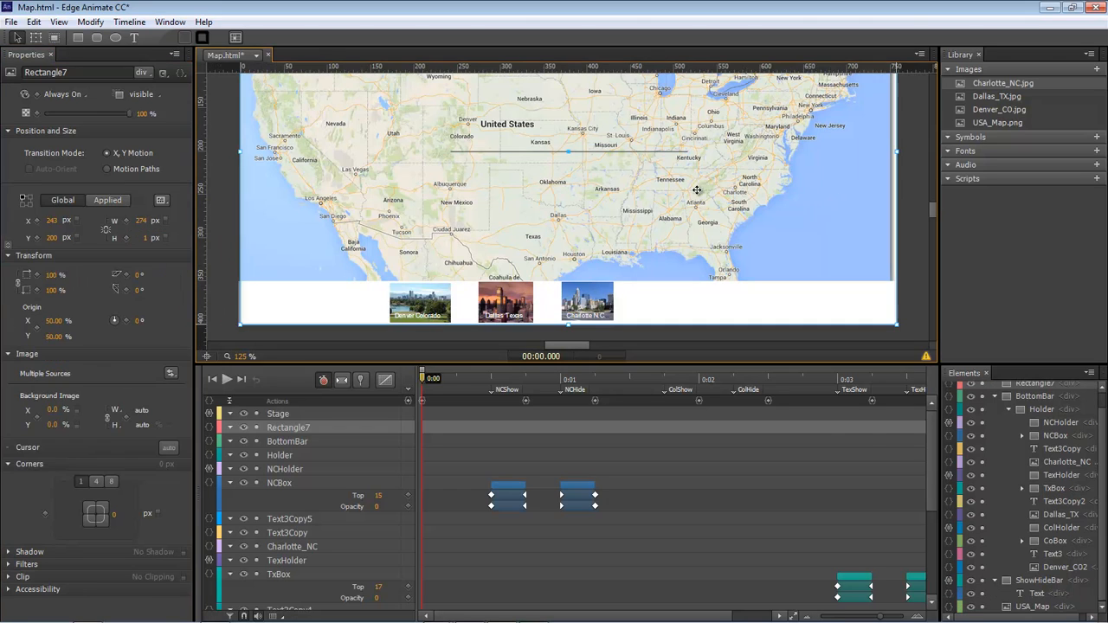
click(557, 157)
double_click(1035, 400)
text(NC)
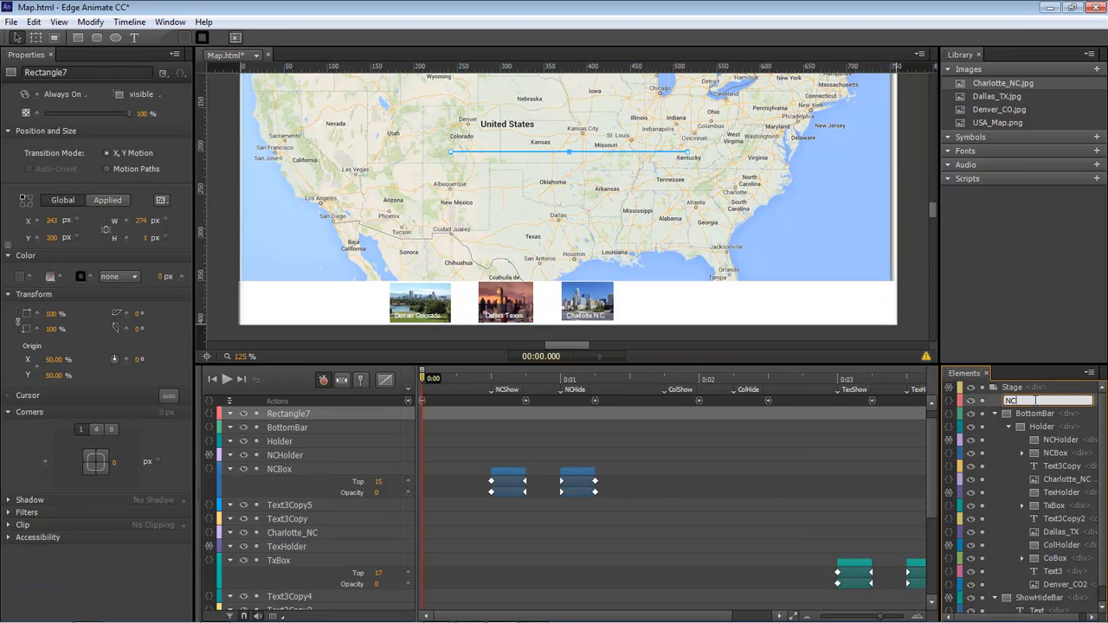
text(Bar)
key(Return)
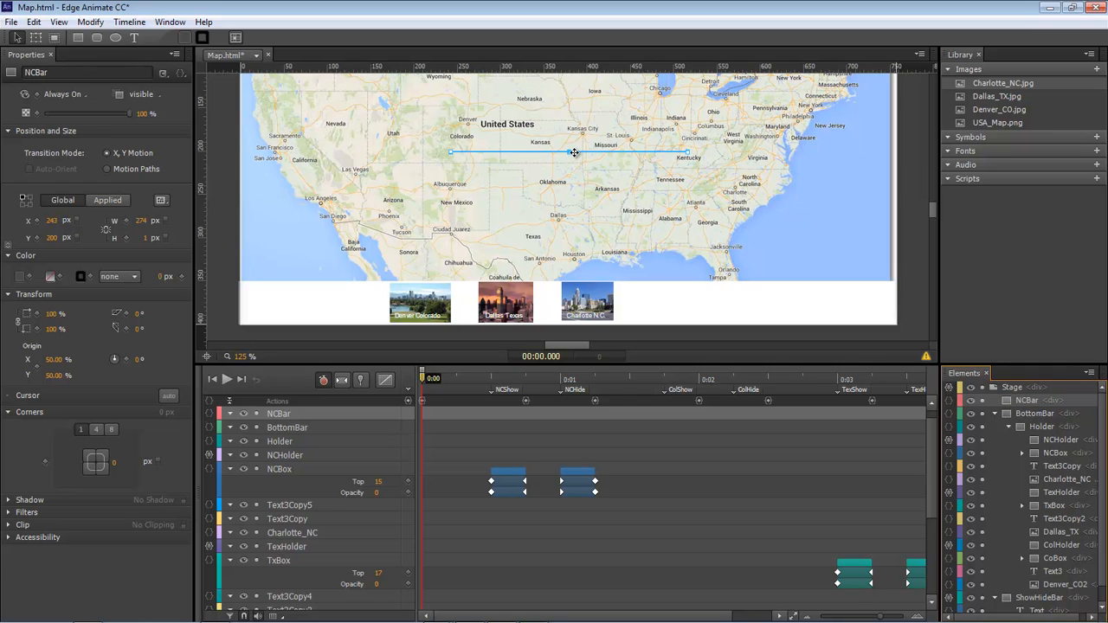
drag(579, 153, 623, 189)
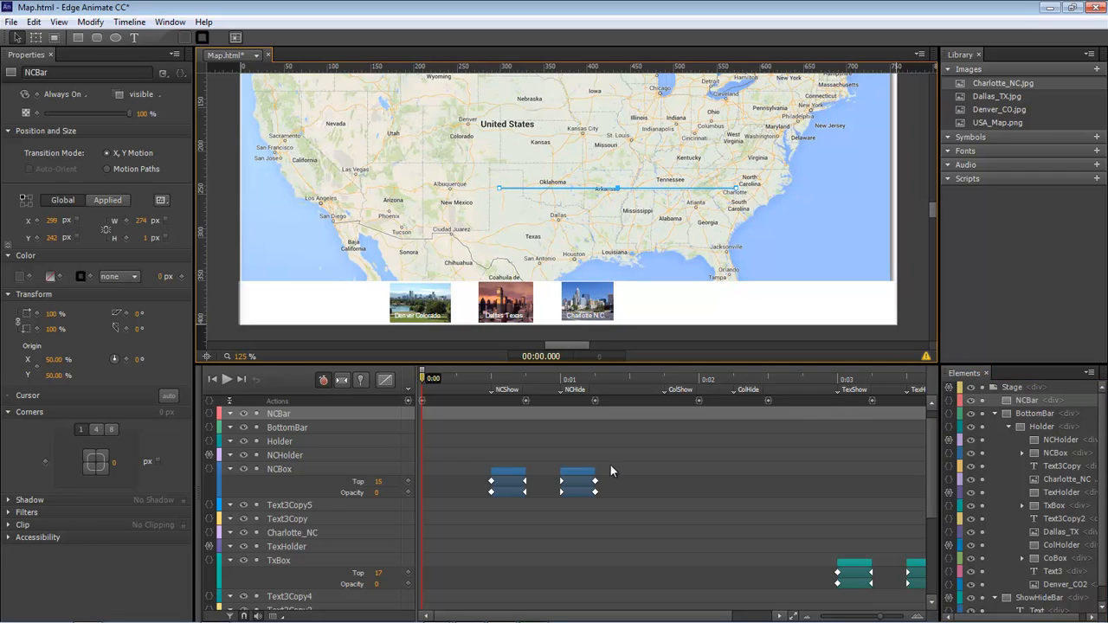
Step: With the playhead at 0:00.750, move NCBar's transform origin to its Charlotte end and rotate the line to about -29°
drag(423, 378, 525, 381)
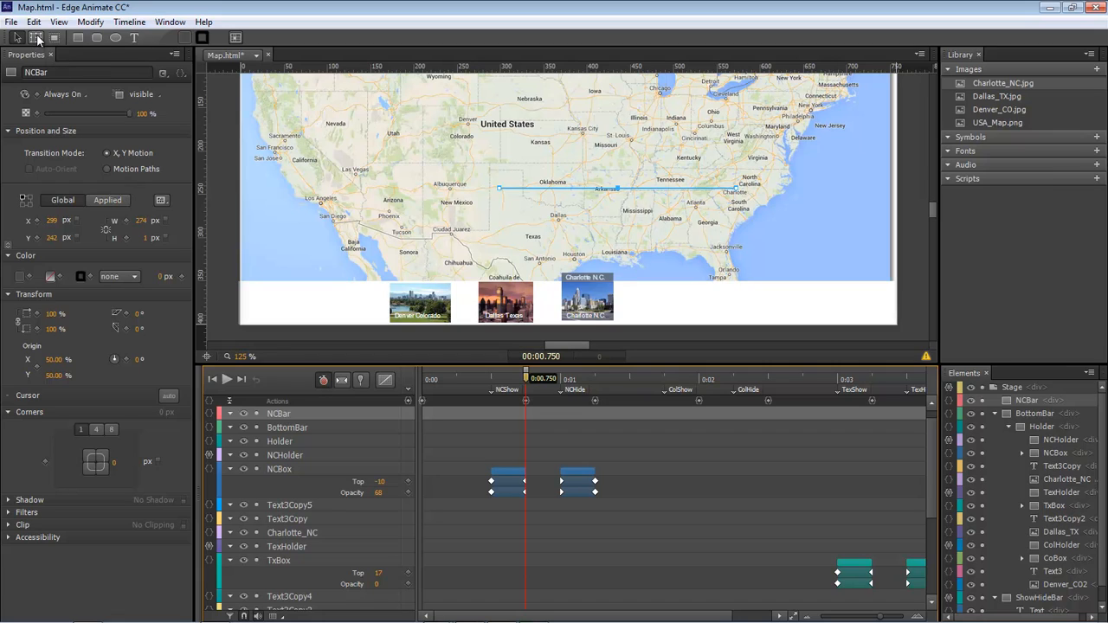
click(36, 39)
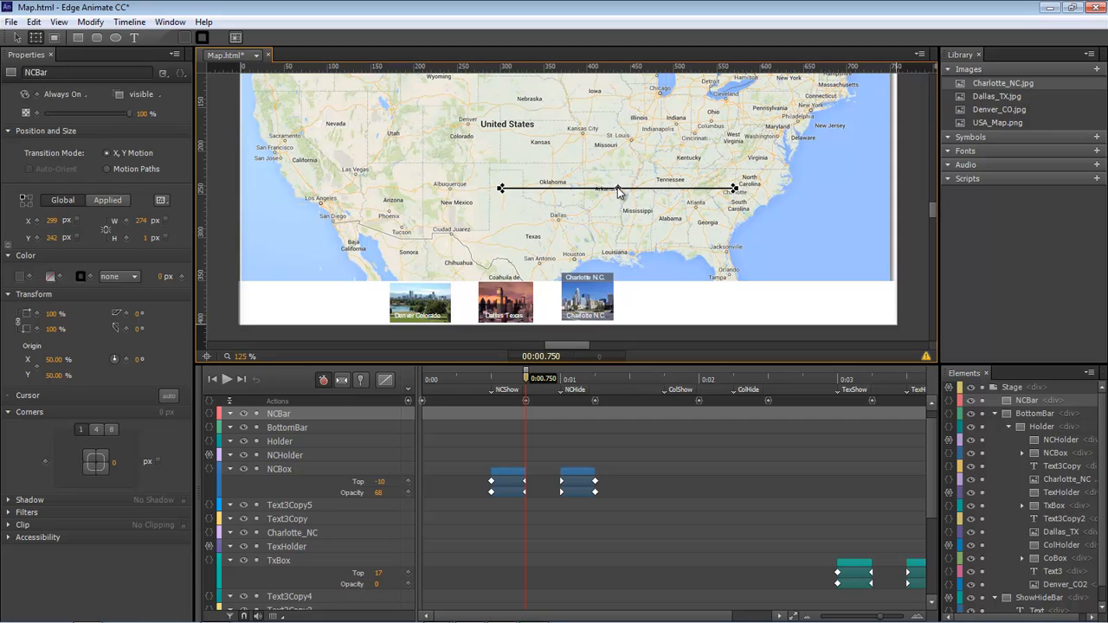
drag(619, 191, 735, 190)
mouse_move(136, 361)
mouse_down()
mouse_move(149, 362)
mouse_move(115, 360)
mouse_up()
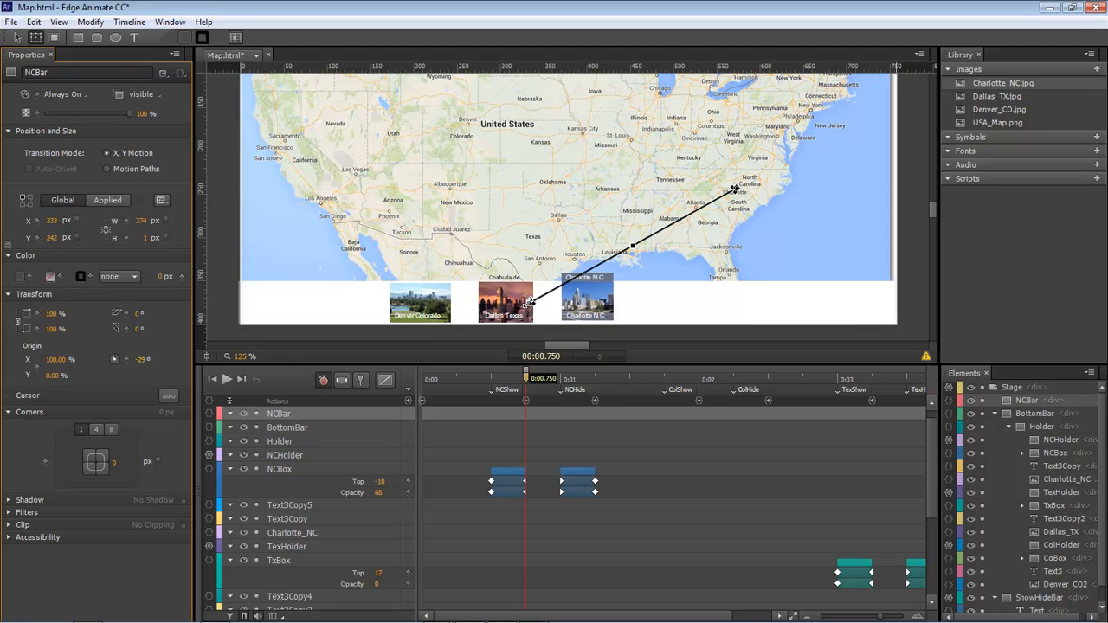
Step: Shorten NCBar to about 184 px wide and rotate it to -33° so it ends at the Charlotte thumbnail
drag(545, 303, 599, 268)
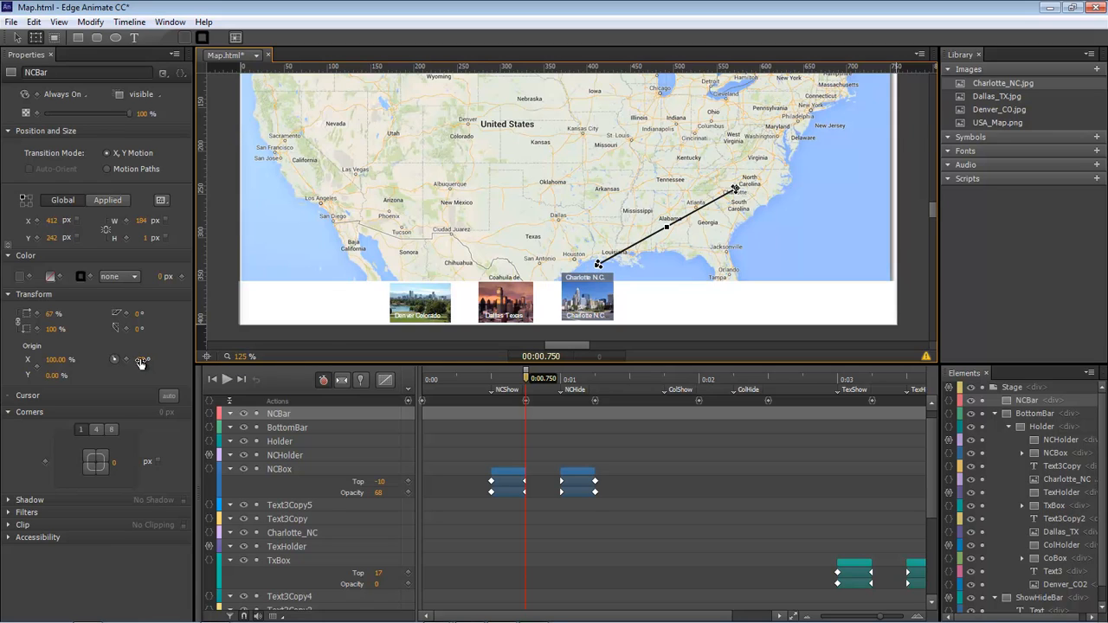
drag(139, 362, 141, 360)
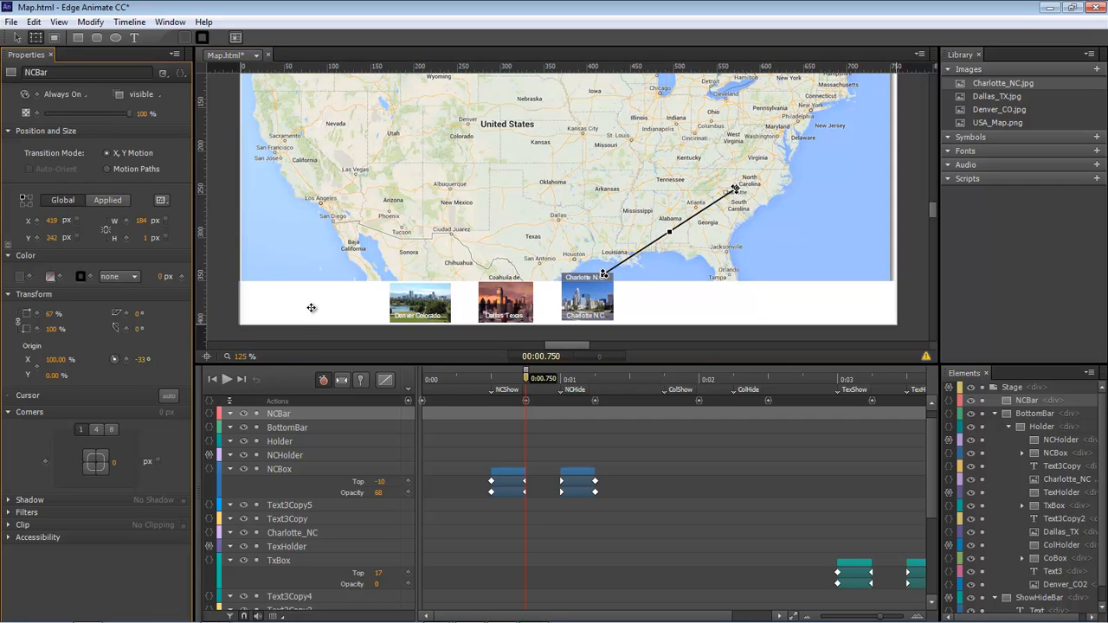
click(916, 284)
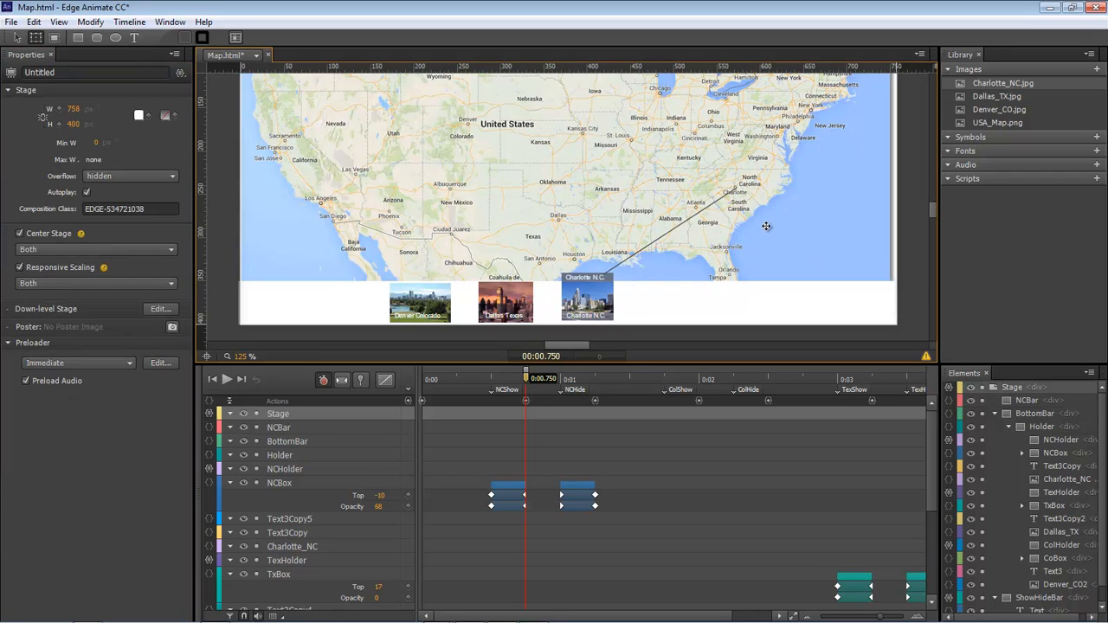
click(1026, 399)
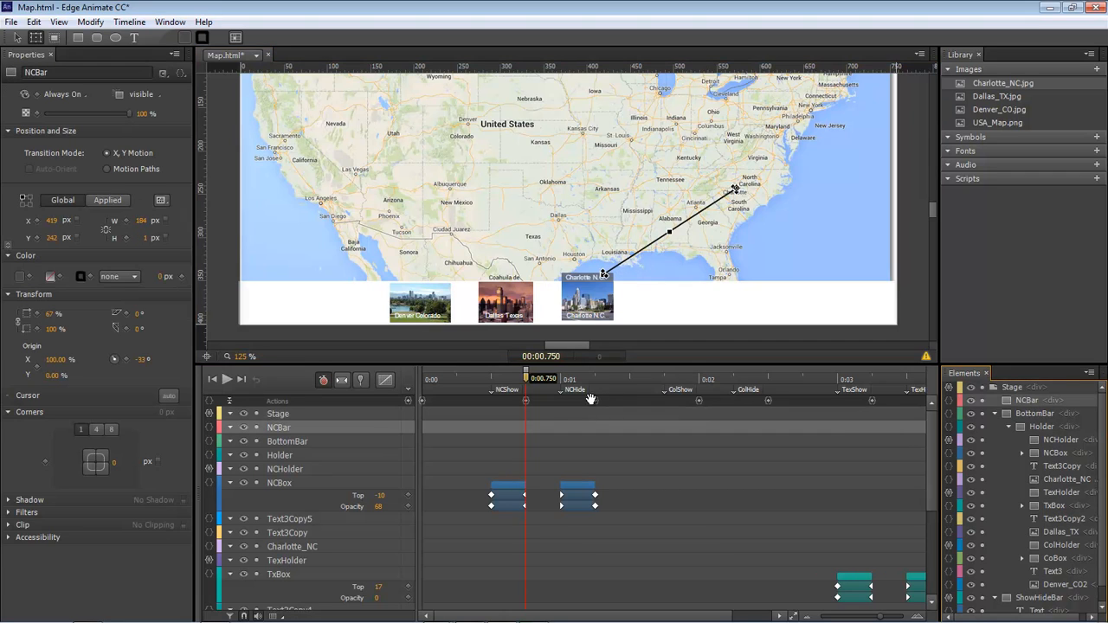
Step: Shift the NCHide label, NCBox's hide transition and its end trigger 0.25 s to start at 0:01.250, and move the 0:00.750 trigger to 0:01
mouse_move(525, 382)
mouse_down()
mouse_move(496, 383)
mouse_move(524, 383)
mouse_up()
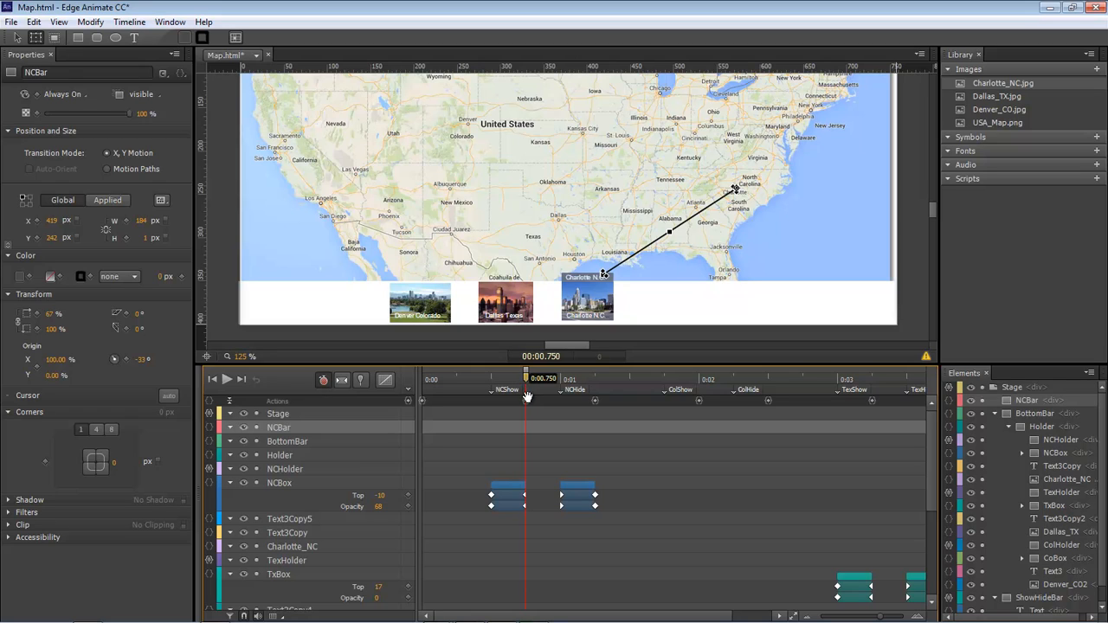
click(562, 439)
drag(573, 390, 630, 391)
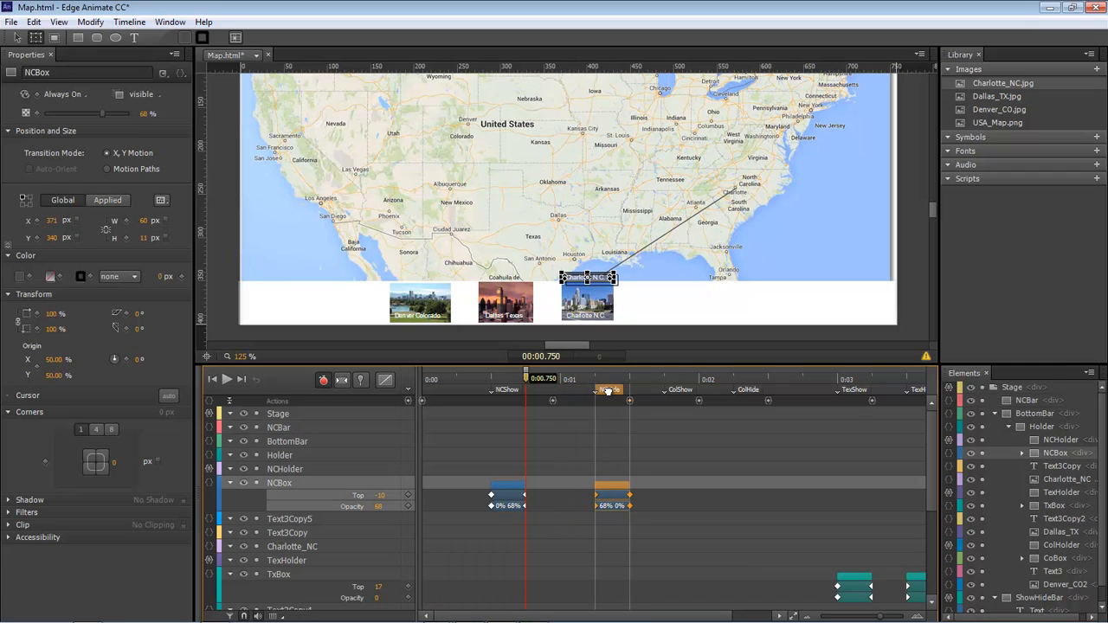
click(562, 415)
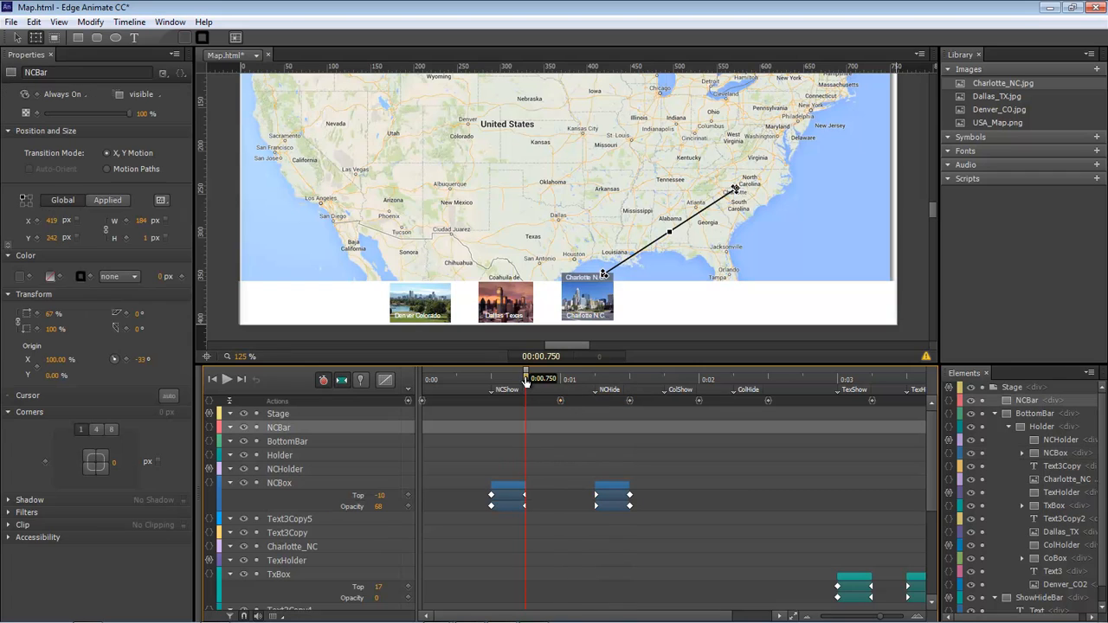
Step: Animate NCBar growing from 0 px linked width and height at 0:00.750 to its full size at 0:01
double_click(527, 379)
drag(540, 374, 560, 376)
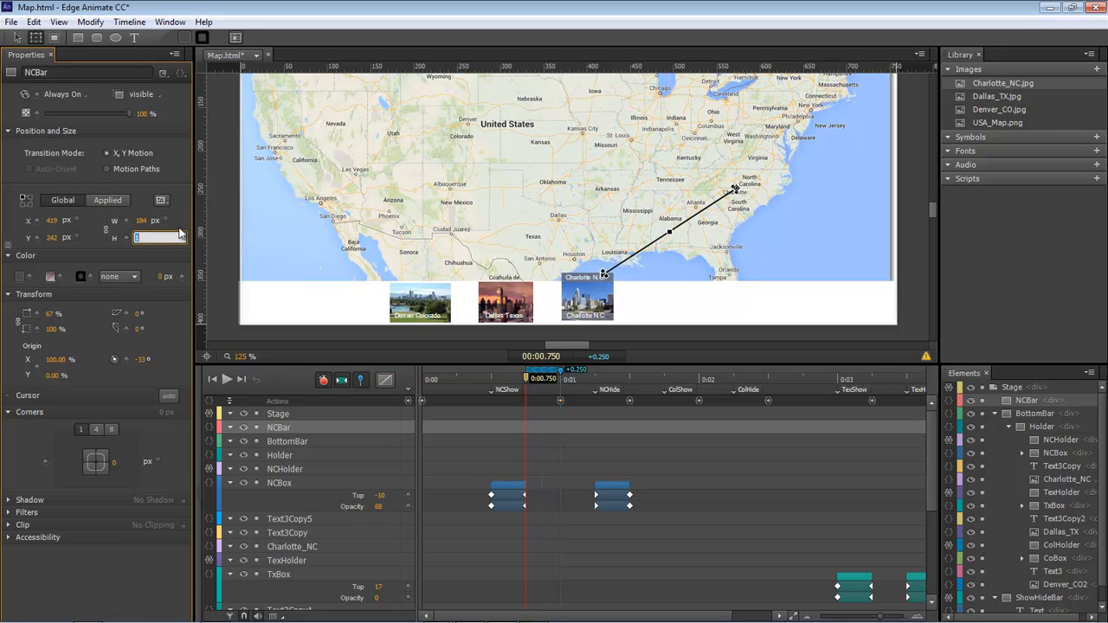
text(0)
key(Return)
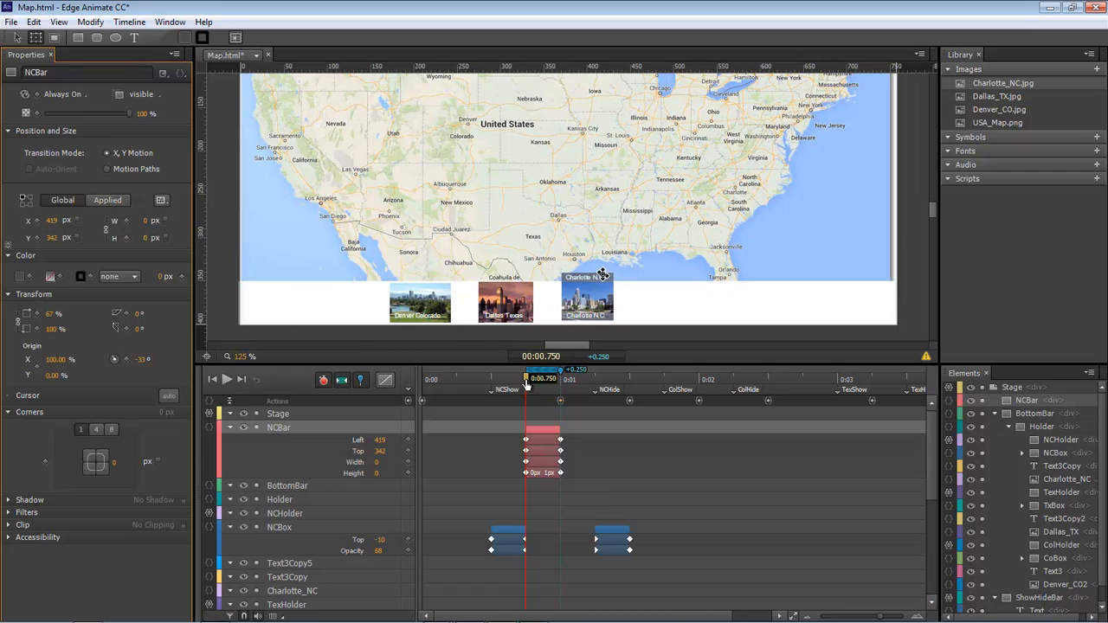
Step: Move the NCHide label to about 0:01.075 and NCBox's hide transition to start at about 0:01.315
double_click(527, 384)
drag(526, 383, 597, 390)
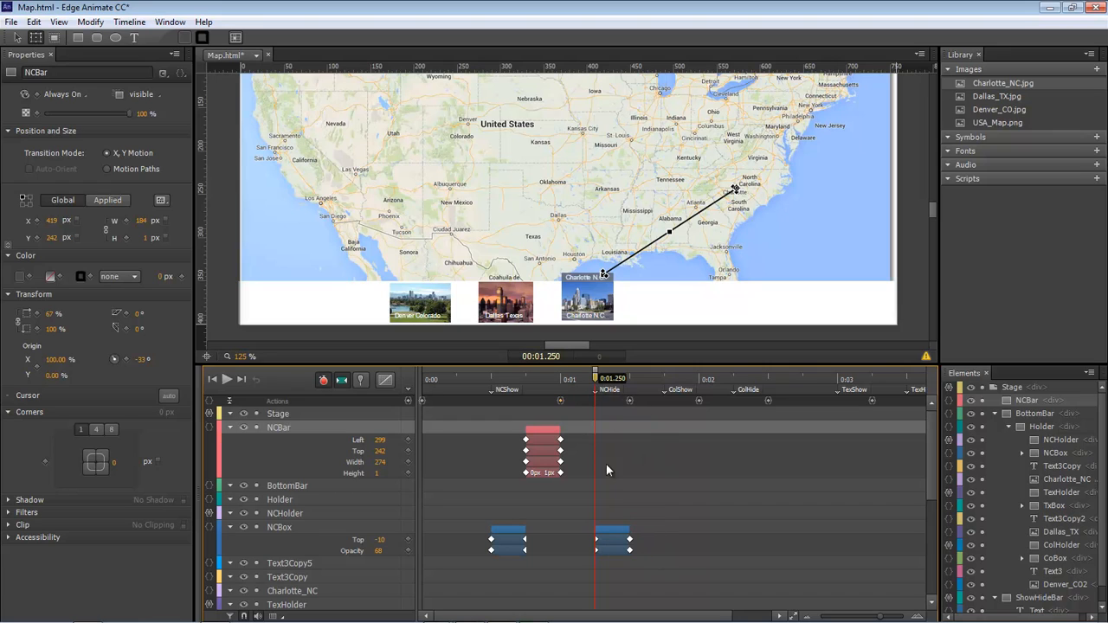
click(619, 400)
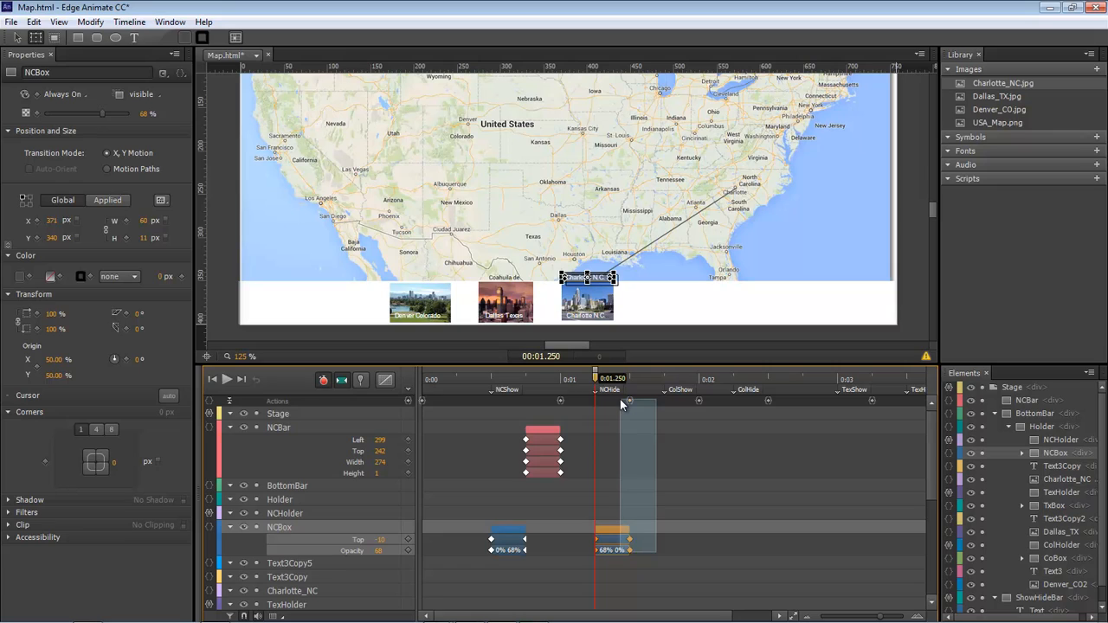
click(600, 408)
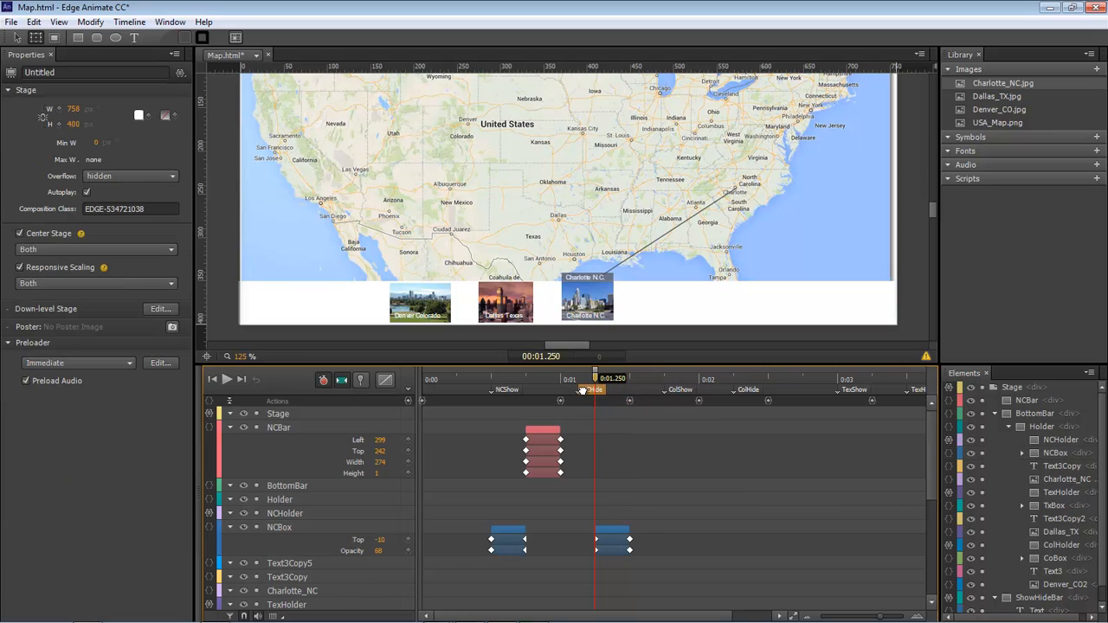
drag(581, 390, 578, 391)
click(612, 531)
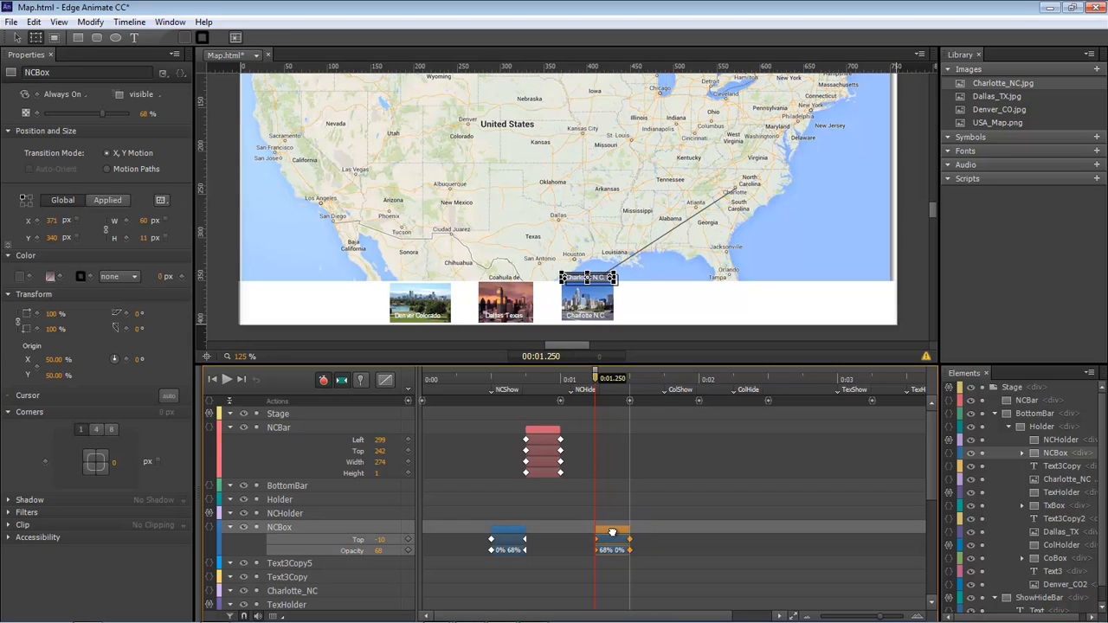
drag(612, 531, 621, 532)
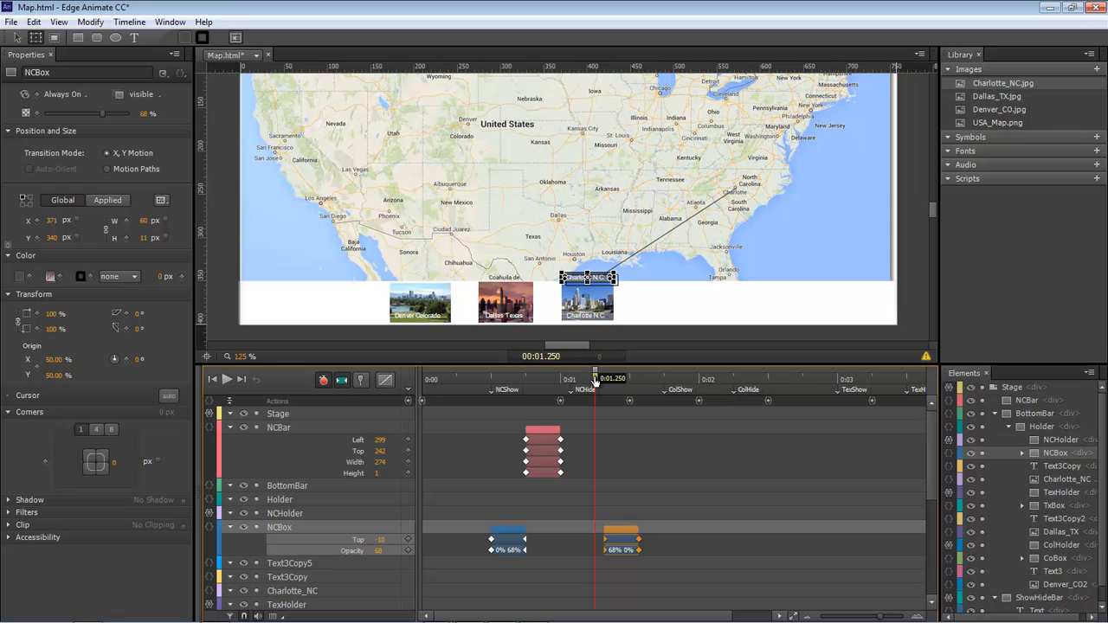
Step: Animate NCBar shrinking from full size at the NCHide label to 0 px linked width and height at 0:01.315
mouse_move(595, 381)
mouse_down()
mouse_move(573, 381)
mouse_move(604, 381)
mouse_up()
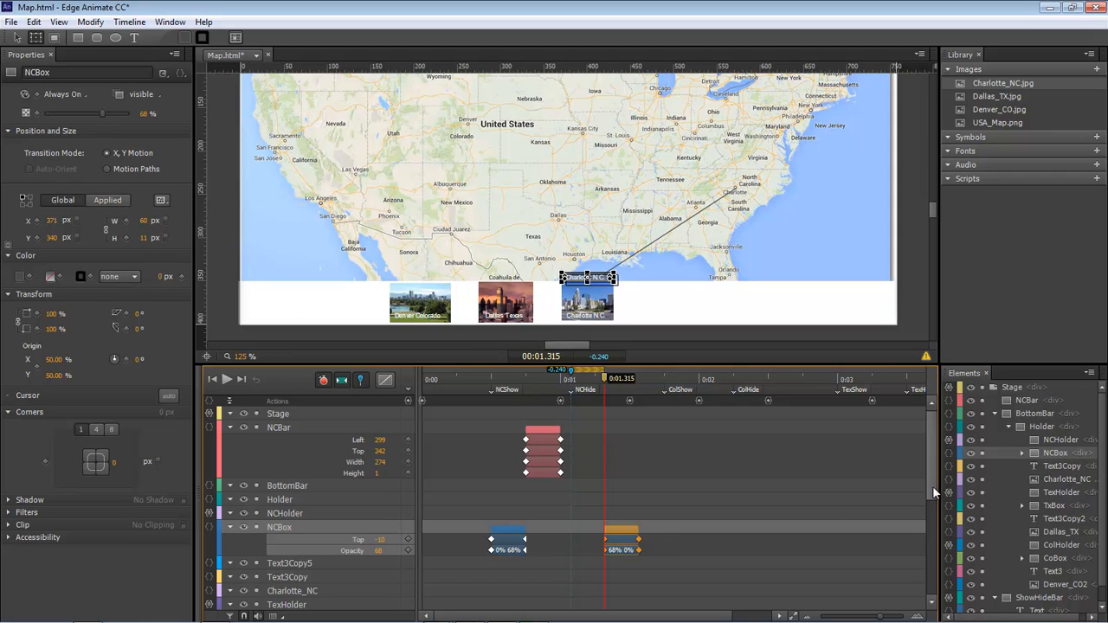
click(1026, 400)
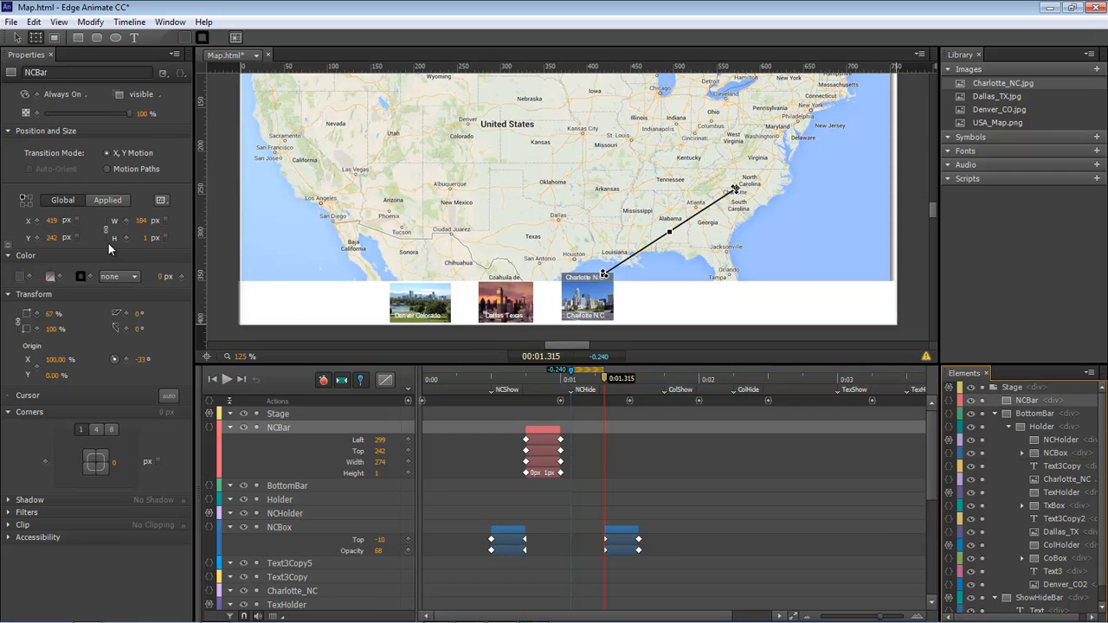
click(142, 238)
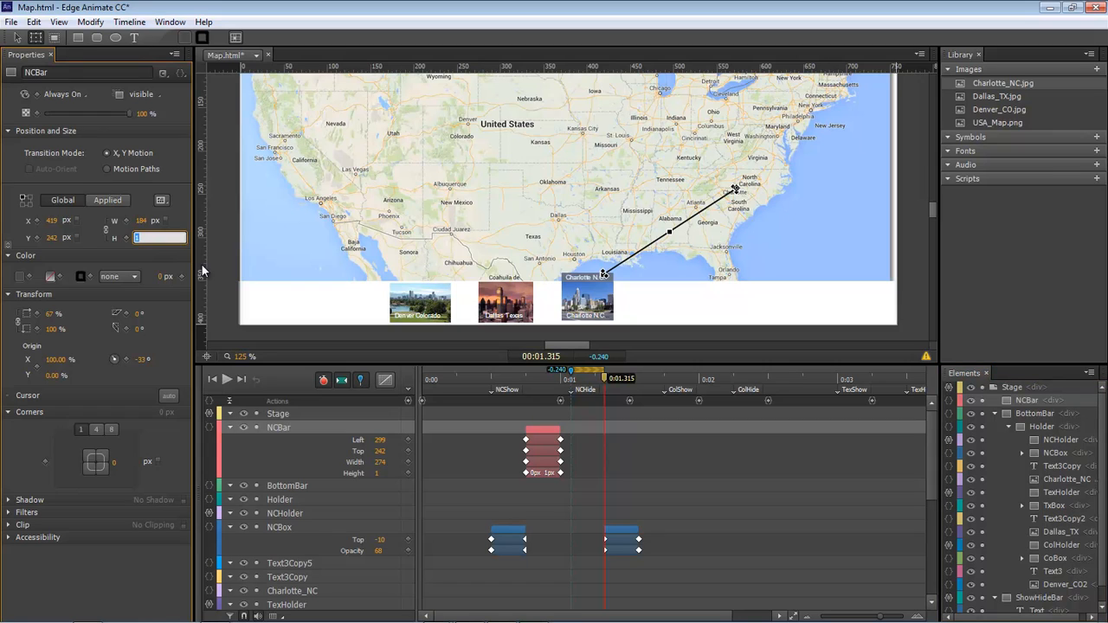
text(0)
key(Return)
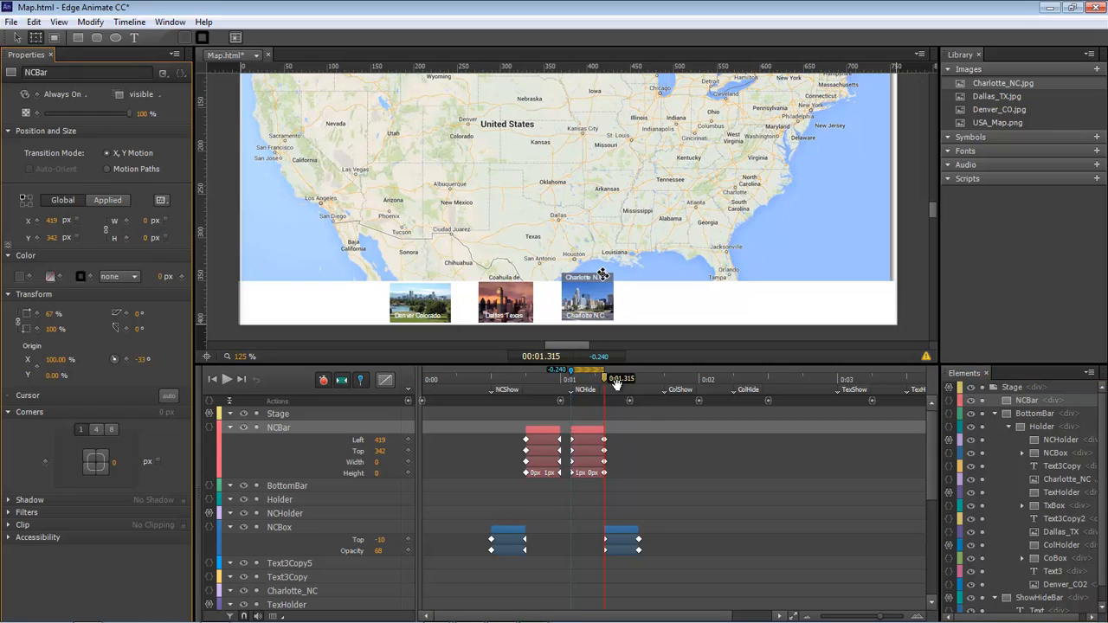
Step: Test the Charlotte line's hover animation in a browser preview, align NCHide's end trigger with 0:01.565, and preview again
click(605, 384)
drag(604, 384, 640, 383)
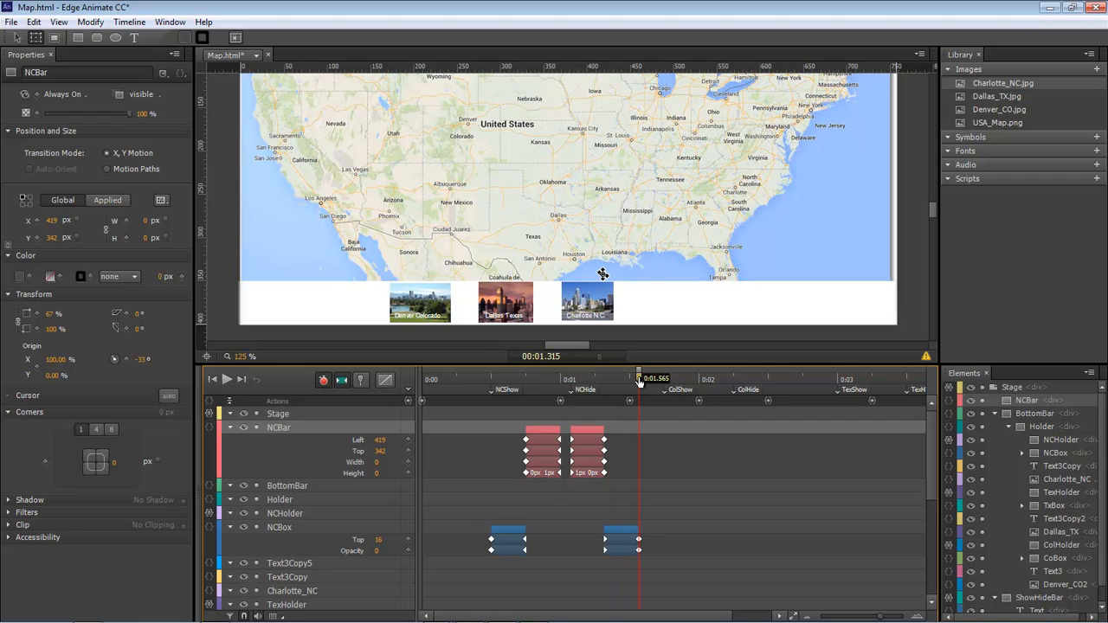
click(689, 436)
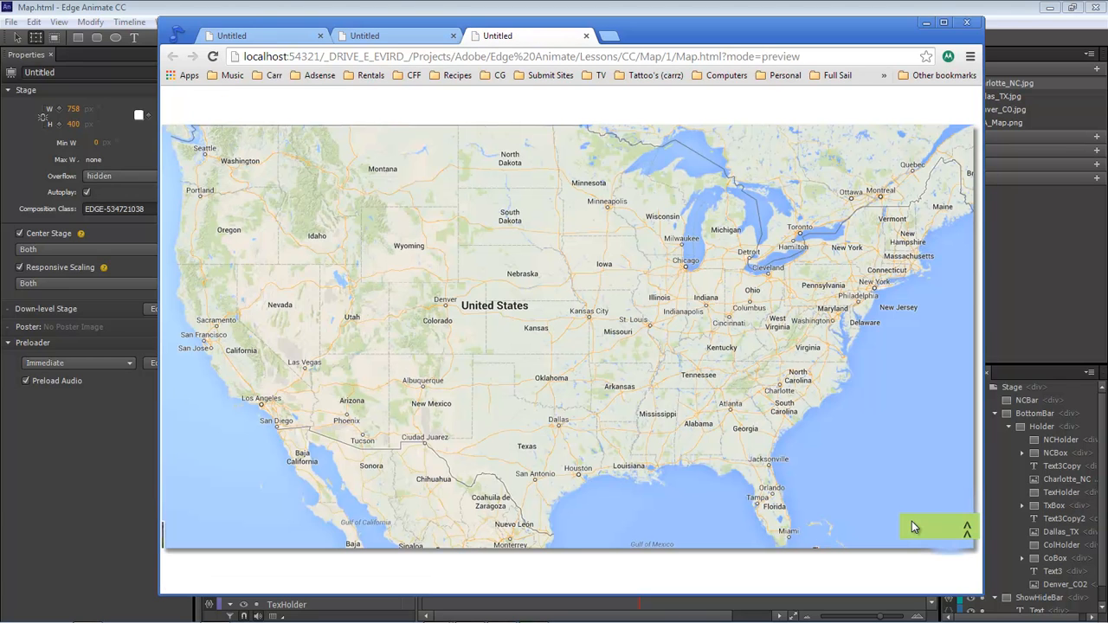
click(965, 530)
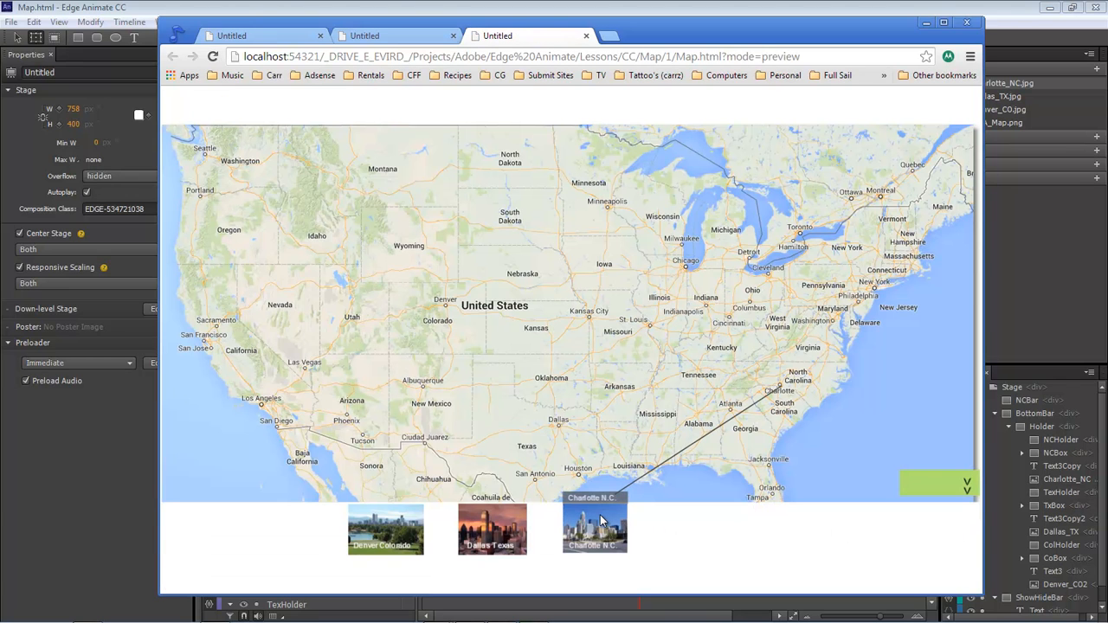
mouse_move(604, 524)
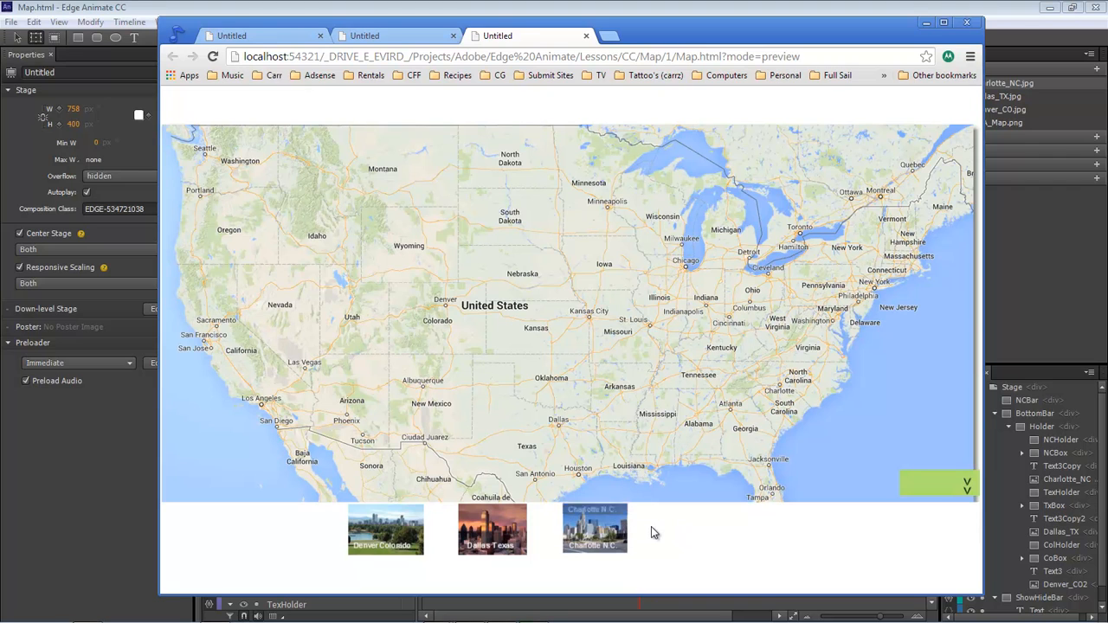
click(925, 23)
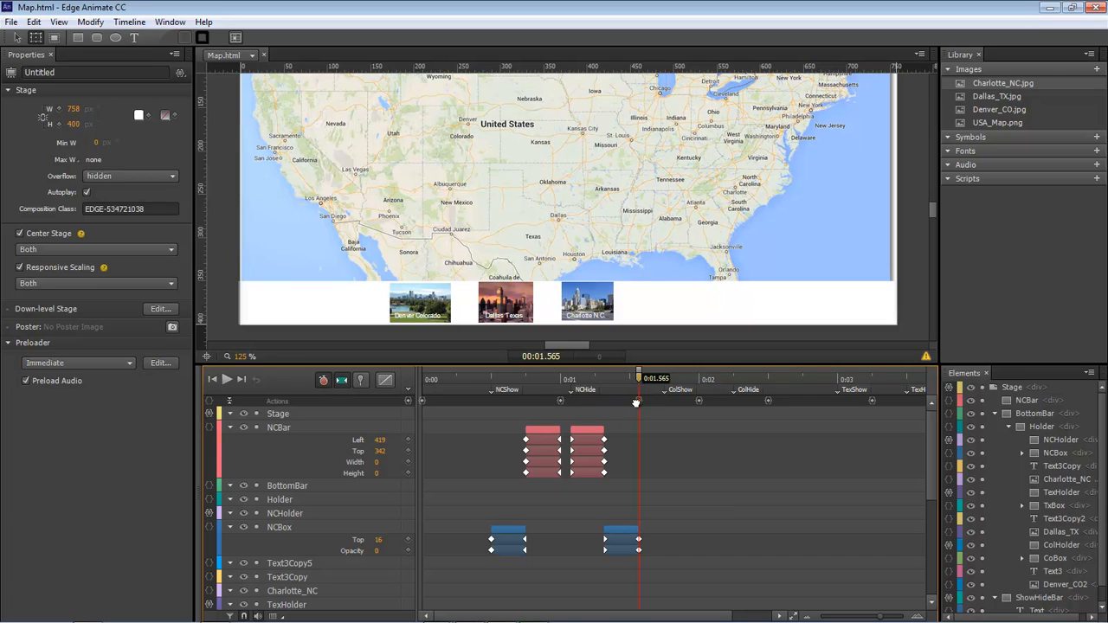
key(ctrl+Return)
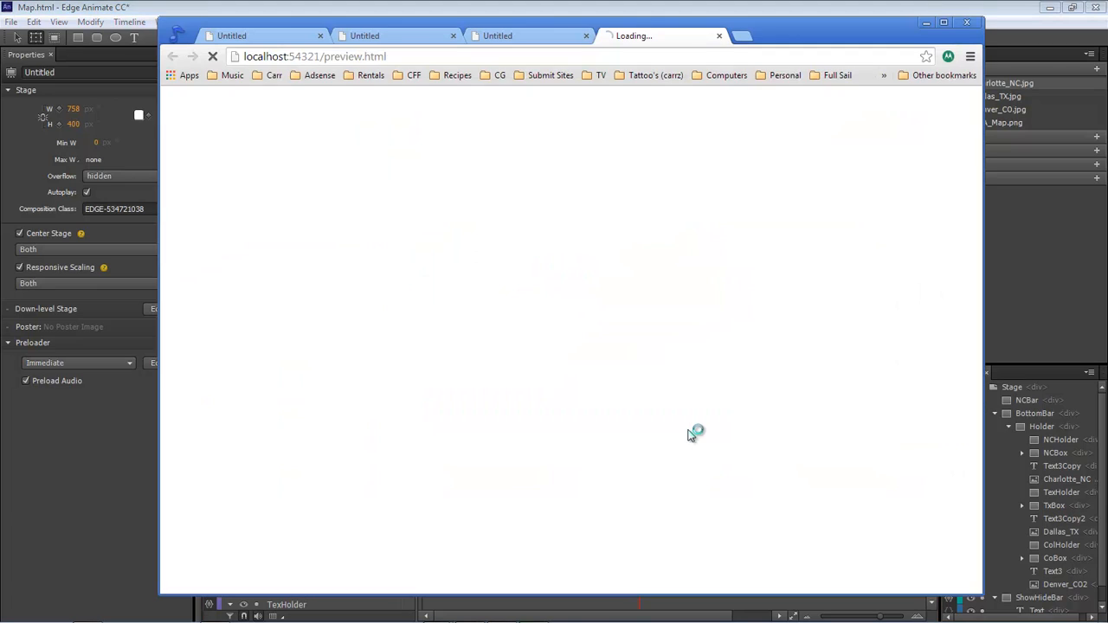
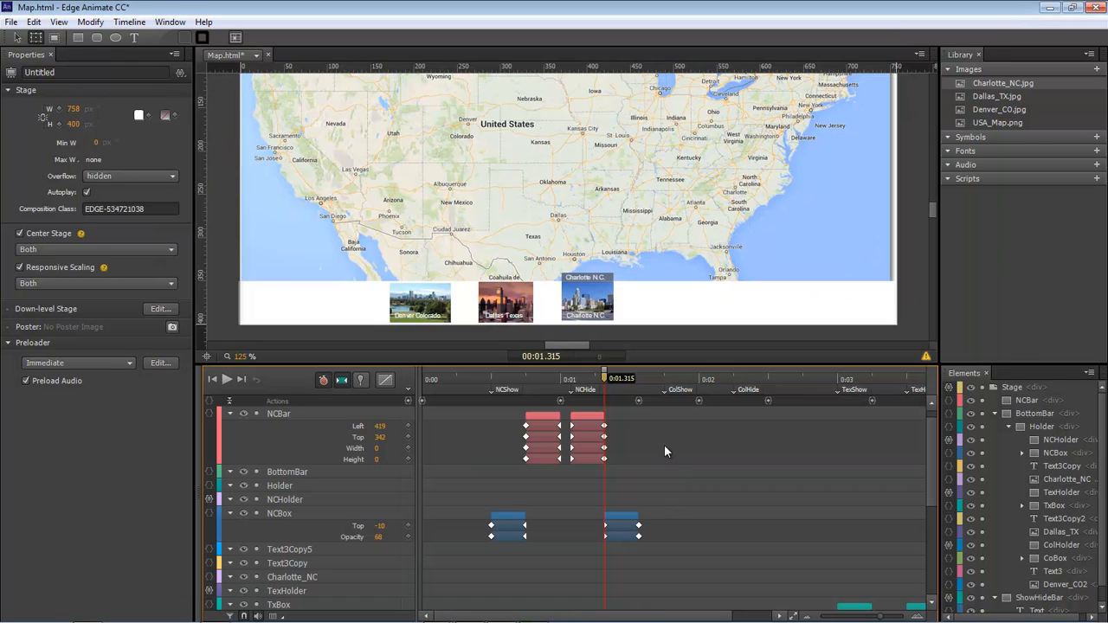
Step: With the playhead at 0:01.750, draw a rectangle about 193 px wide across the map below Denver and set its height to 1 px
drag(604, 379, 668, 382)
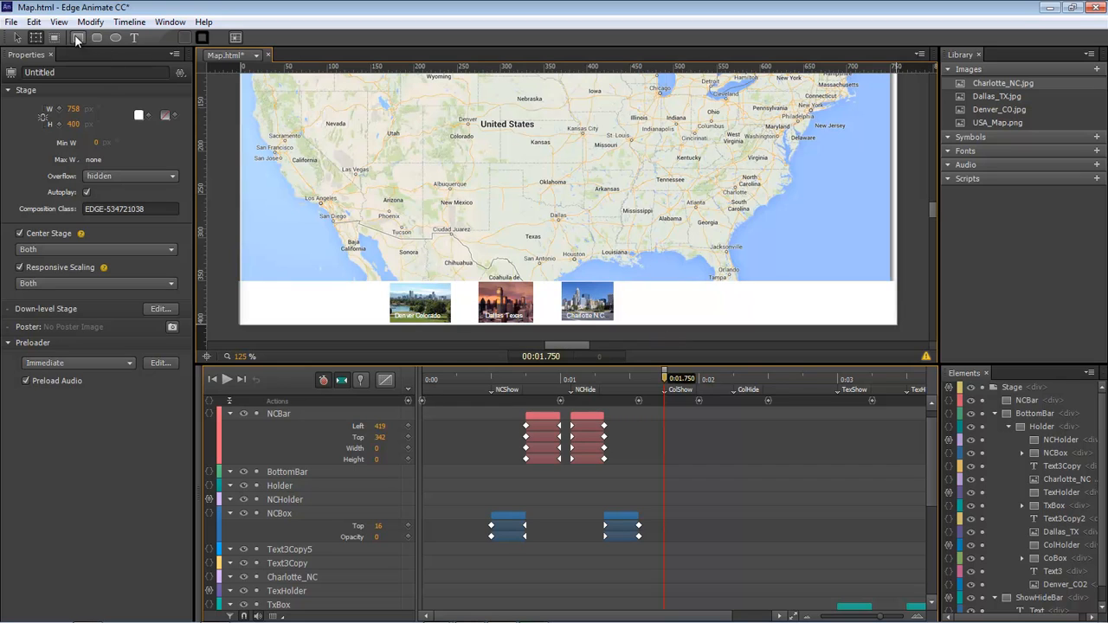
mouse_move(456, 139)
mouse_down()
mouse_move(623, 182)
mouse_move(624, 149)
mouse_up()
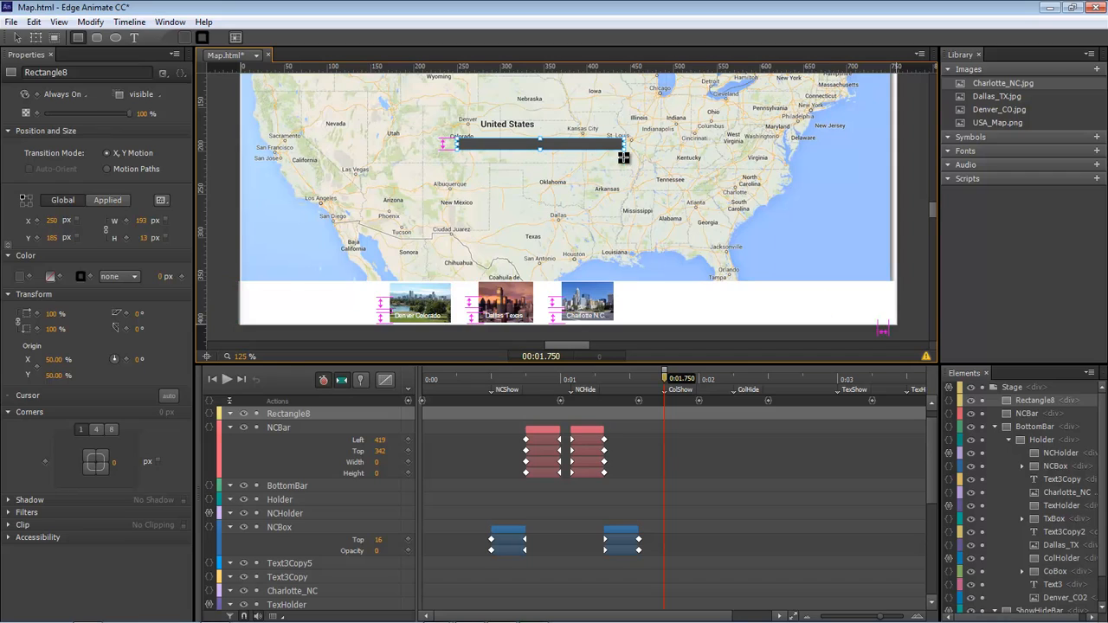
key(v)
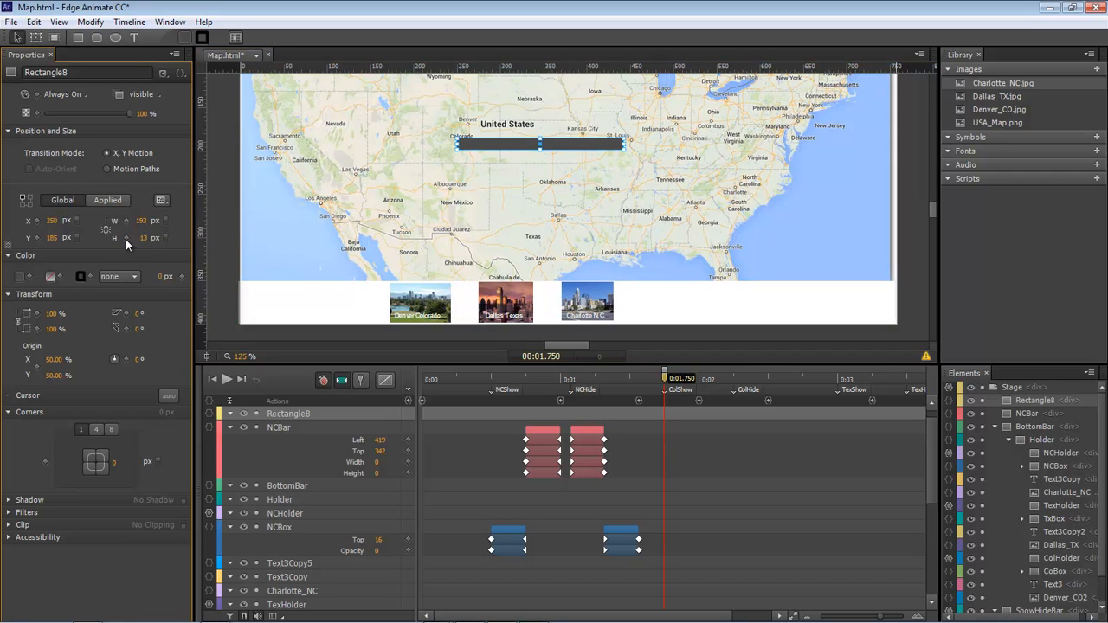
click(143, 237)
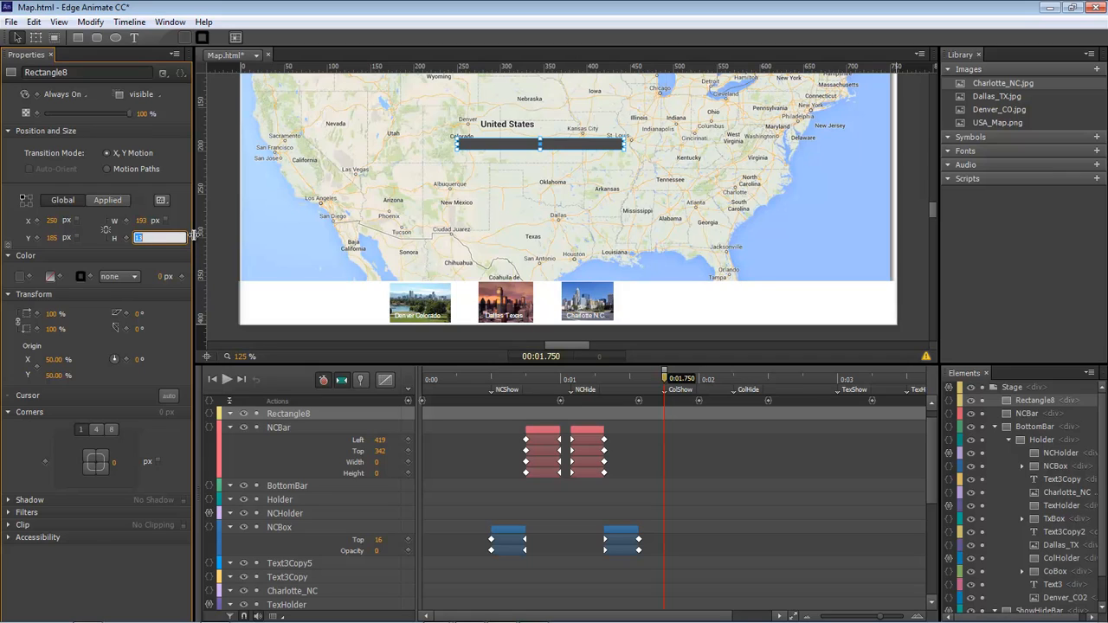
key(Return)
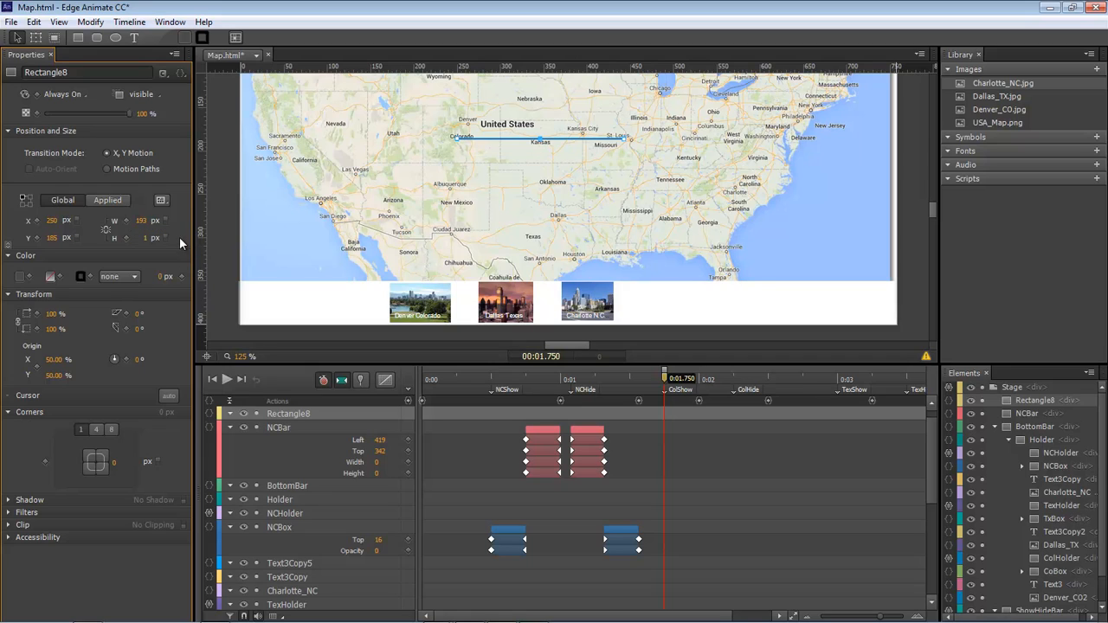
Step: Rename the new thin line ColBar
click(1033, 400)
click(1034, 400)
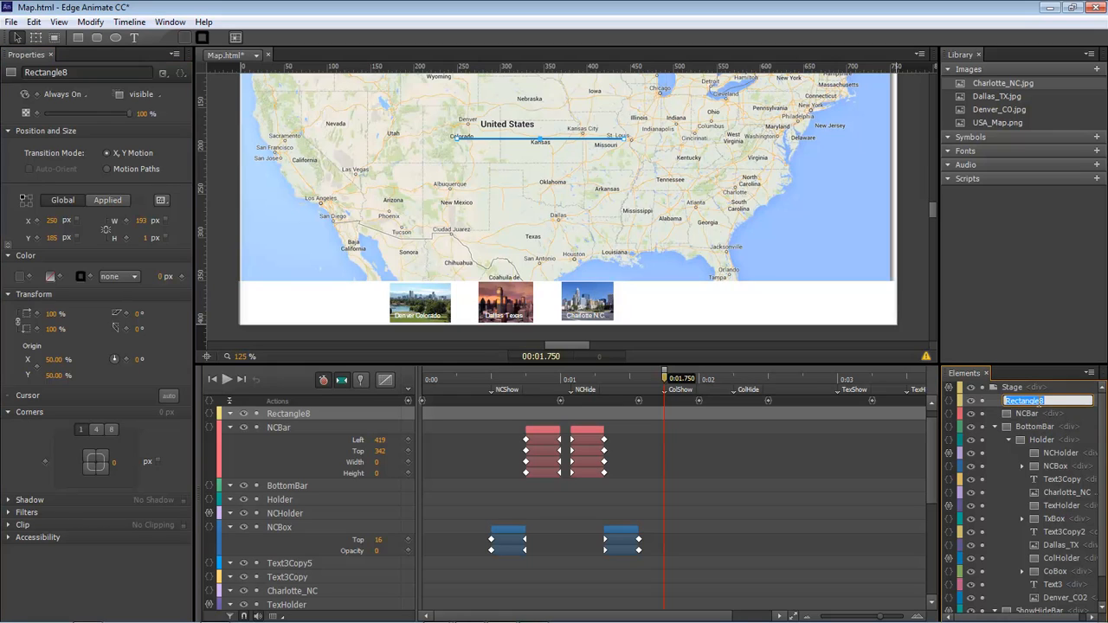
text(ColBar)
key(Return)
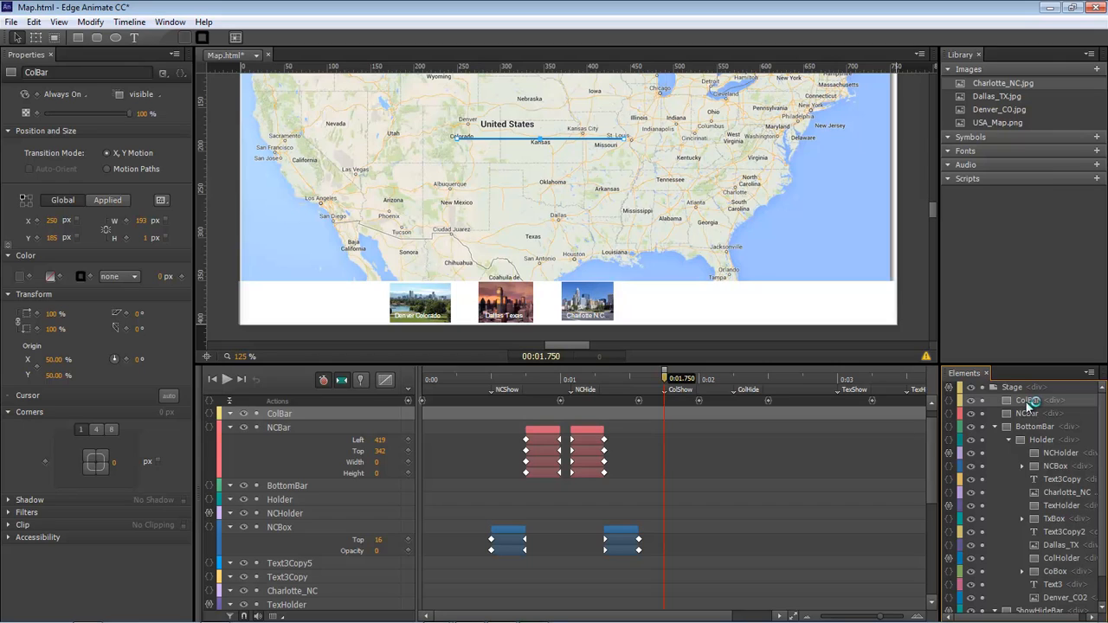
Step: Duplicate ColBar as a hidden copy named TexBar, and select the original ColBar
key(ctrl+d)
double_click(1032, 399)
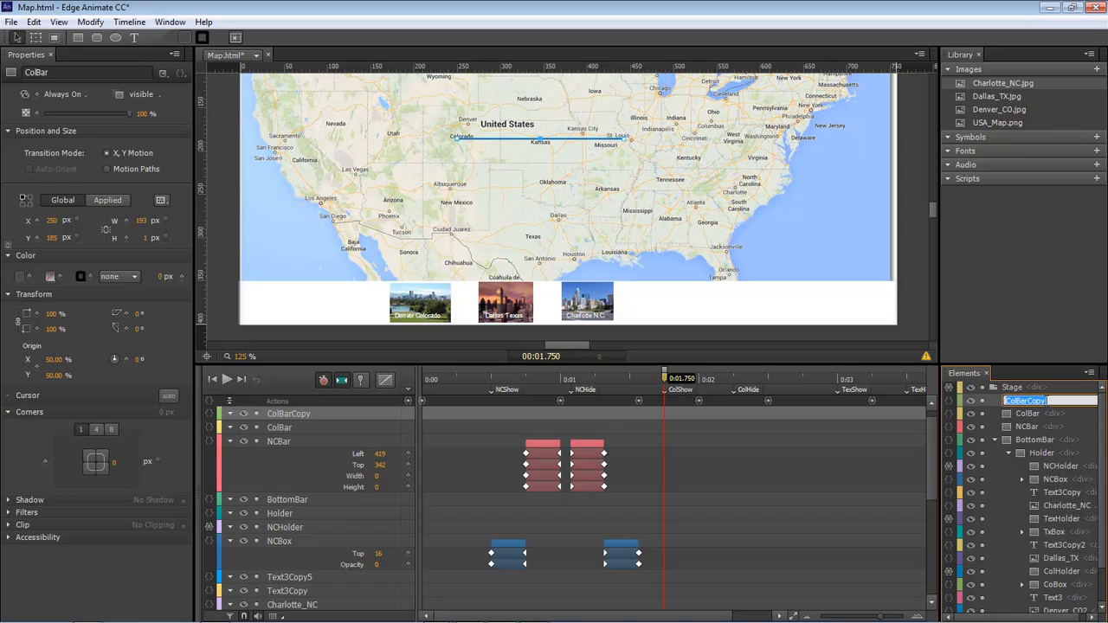
key(BackSpace)
drag(1018, 401, 952, 405)
text(TexBar)
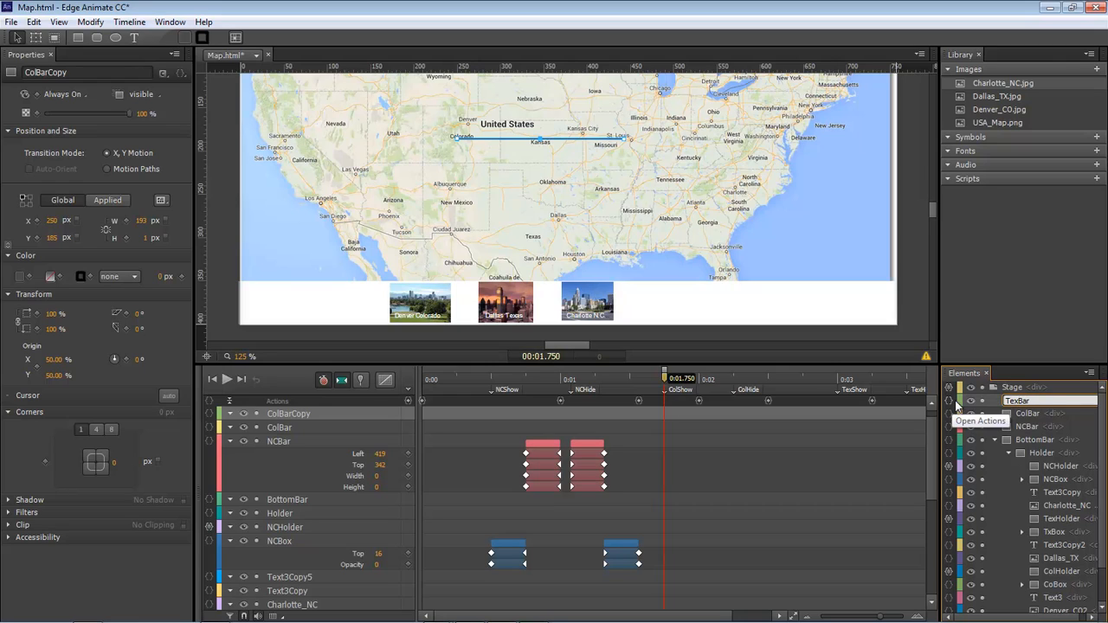
key(Return)
click(1027, 413)
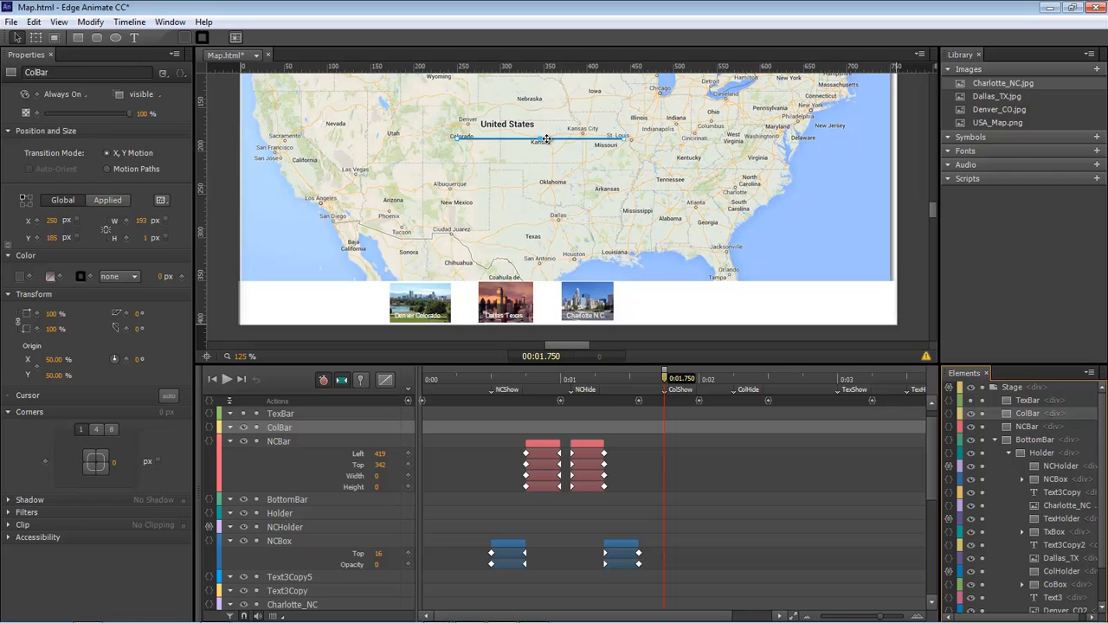
Step: Place ColBar between Denver on the map and the Denver caption, pivoting on its Denver end at -73° and 185 px wide
drag(546, 138, 391, 125)
click(36, 37)
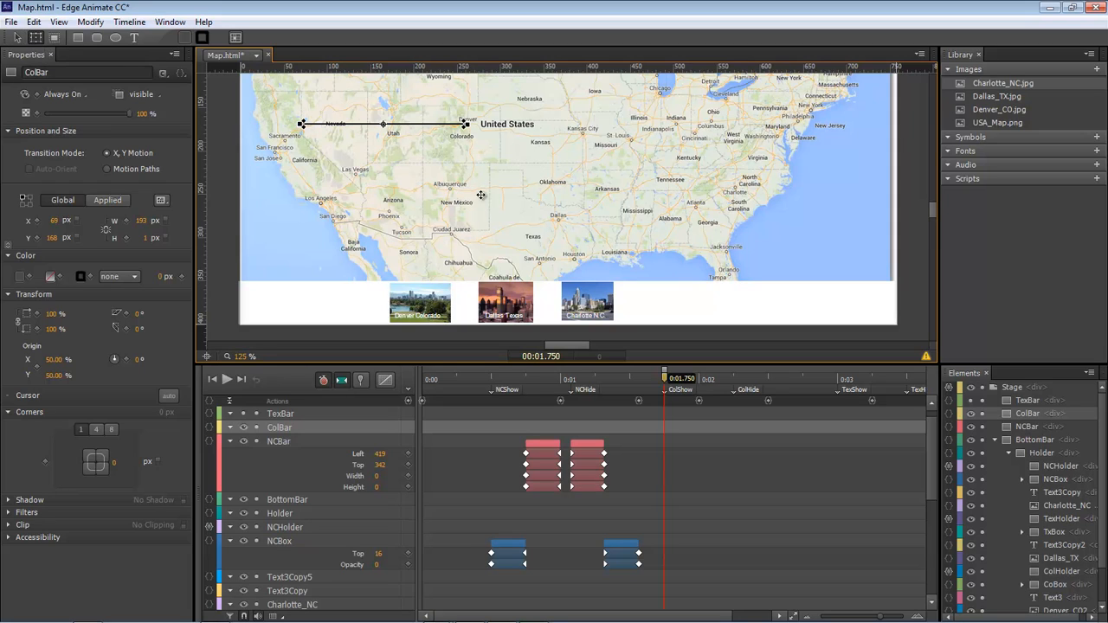
drag(384, 125, 466, 126)
drag(134, 364, 84, 361)
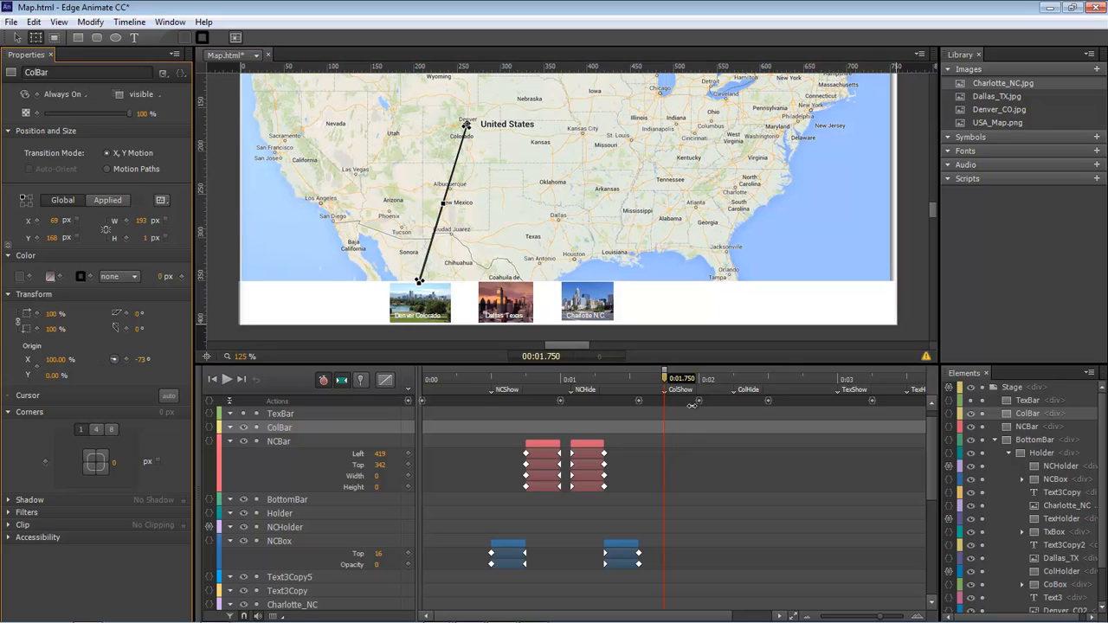
drag(663, 381, 699, 384)
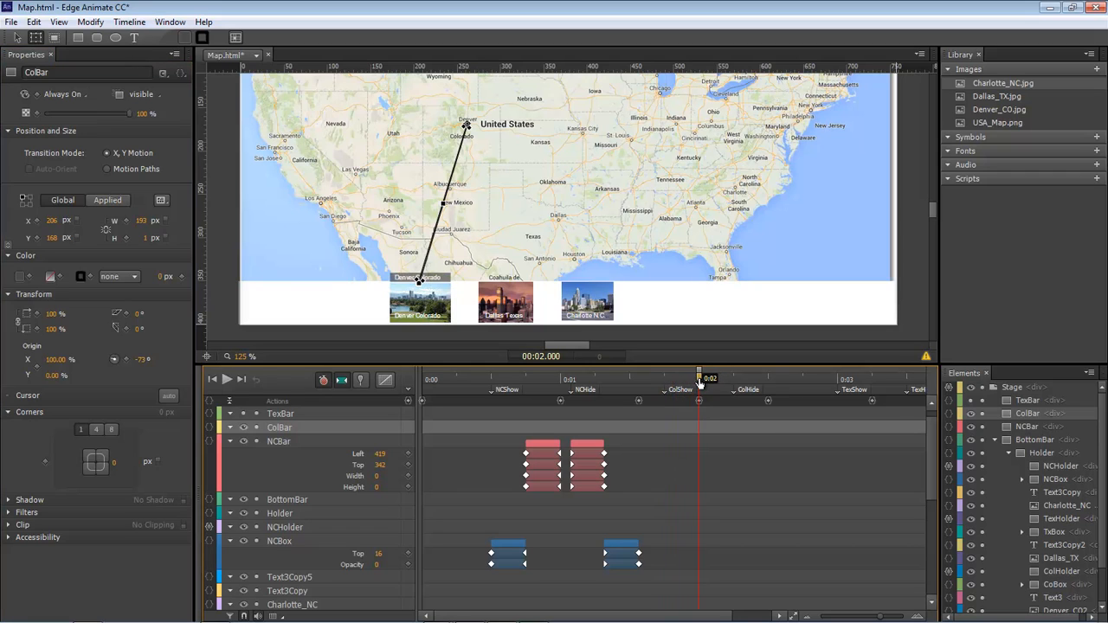
drag(418, 281, 427, 278)
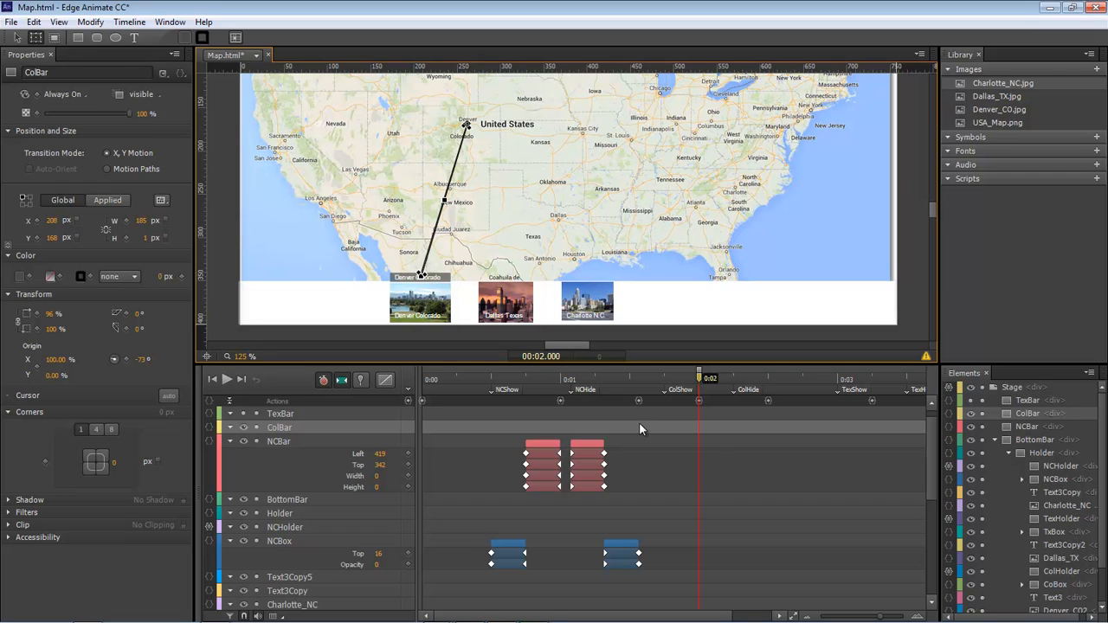
Step: Shift CoBox's hide animation and its end trigger about 0.15 s later, and move the ColHide label to 0:02.345
mouse_move(932, 445)
mouse_down()
mouse_move(934, 510)
mouse_move(938, 441)
mouse_up()
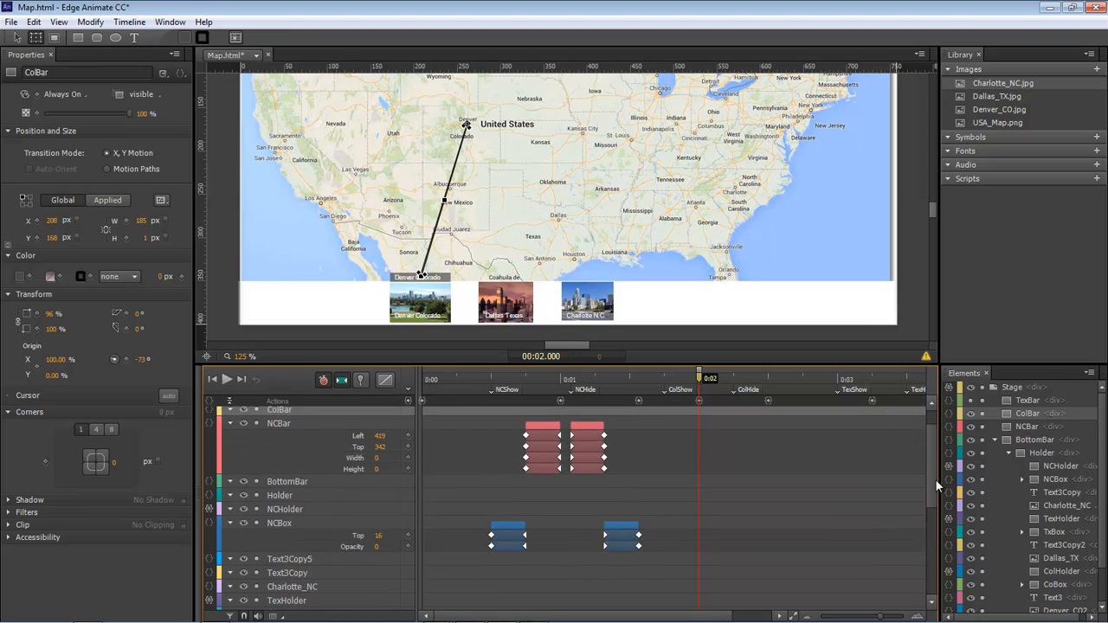
drag(937, 485, 935, 417)
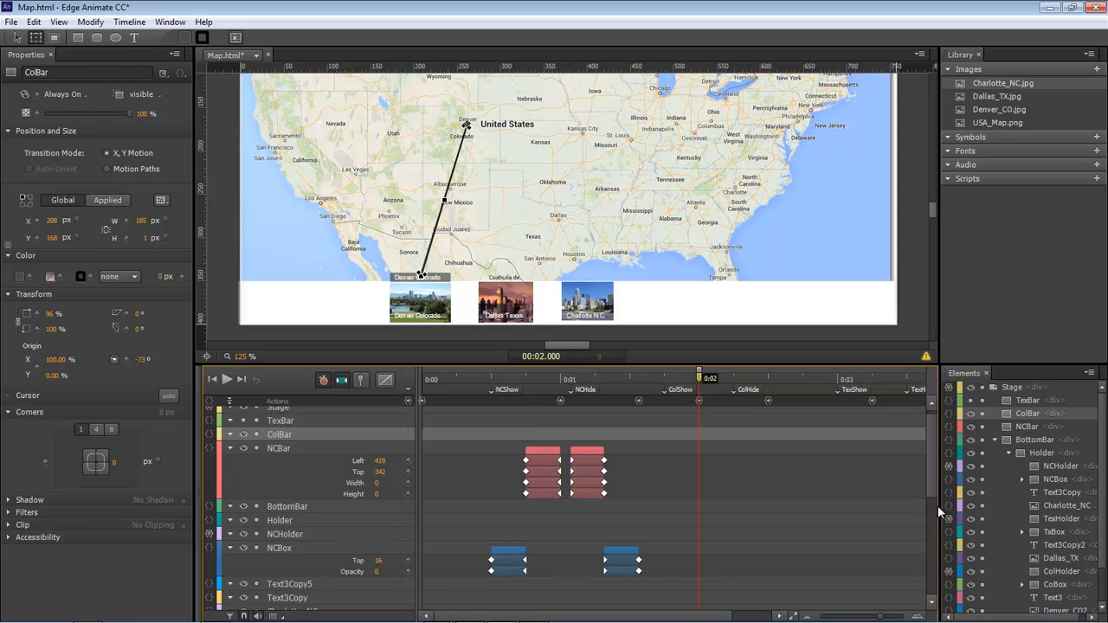
scroll(937, 513, down, 5)
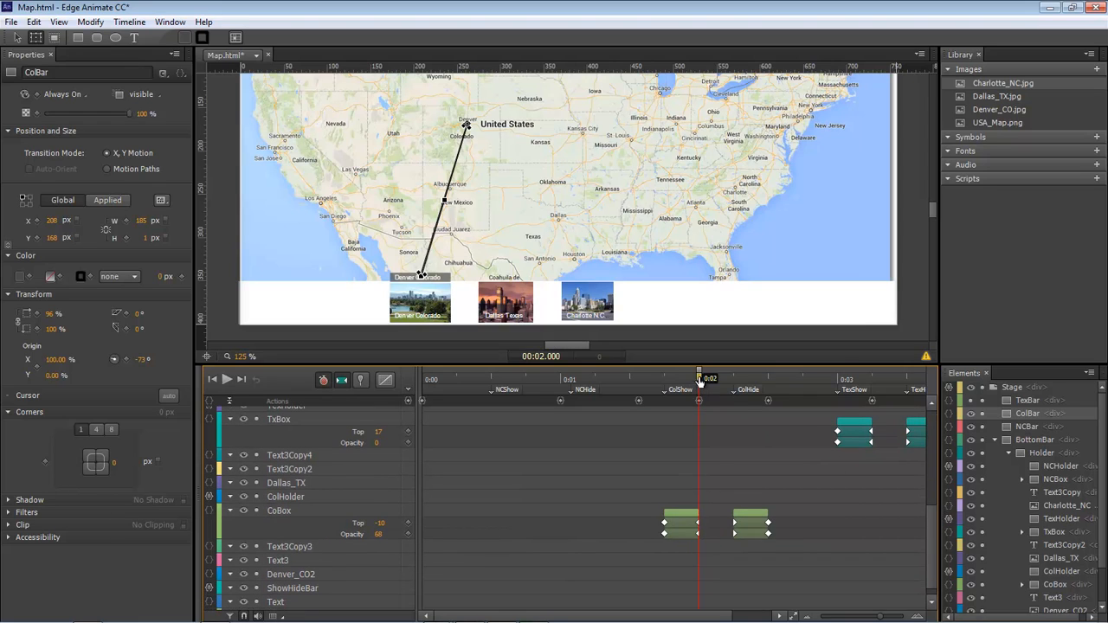
key(p)
drag(748, 514, 768, 515)
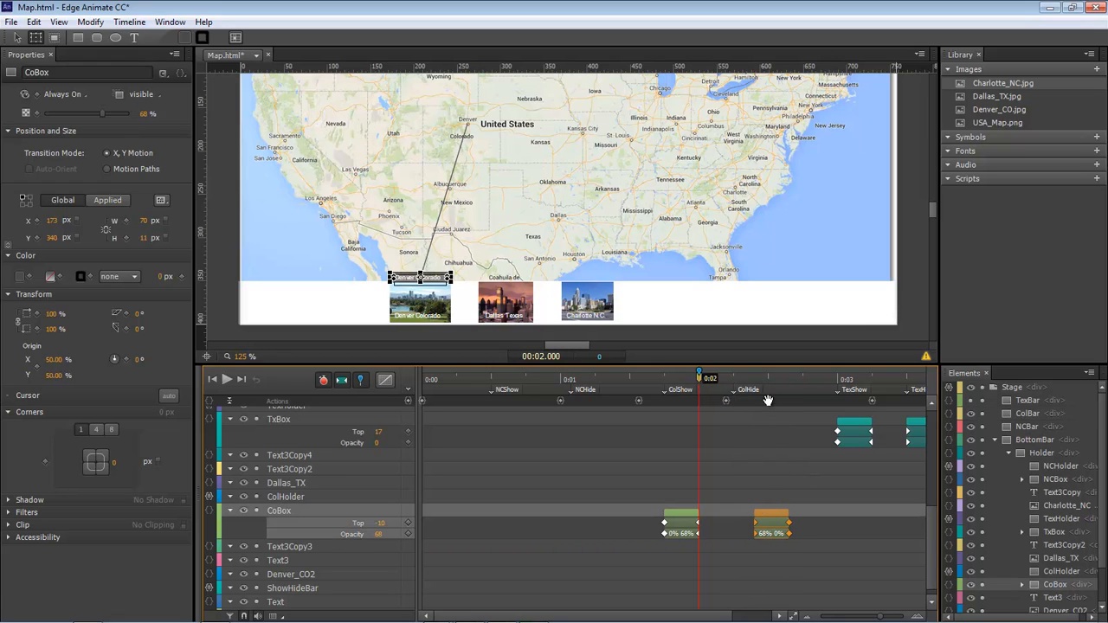
click(770, 404)
drag(745, 390, 758, 392)
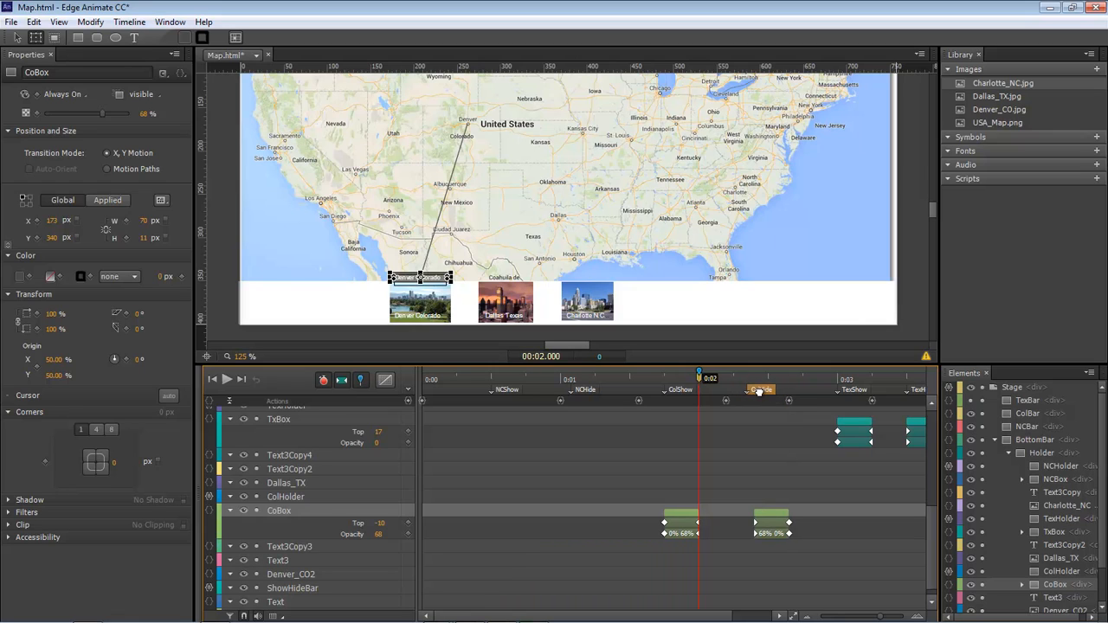
Step: Align ColShow's end trigger with 0:02.250
drag(699, 373, 723, 374)
drag(729, 376, 733, 375)
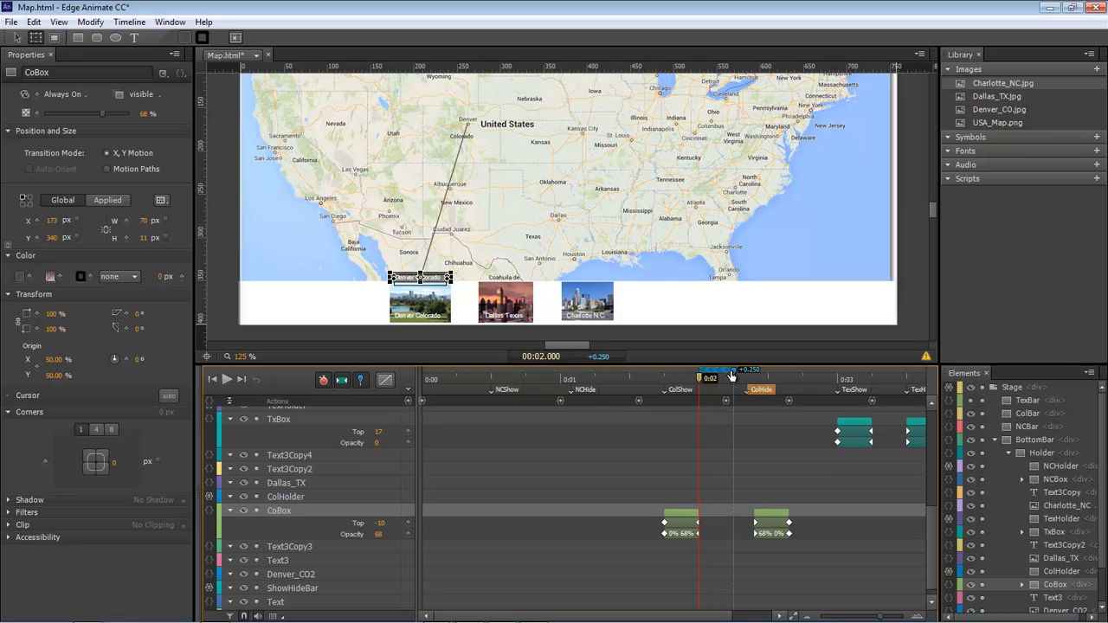
click(730, 402)
Step: Animate ColBar growing from zero to full size between 0:02 and 0:02.250, with width and height linked and starting height 0
click(1031, 410)
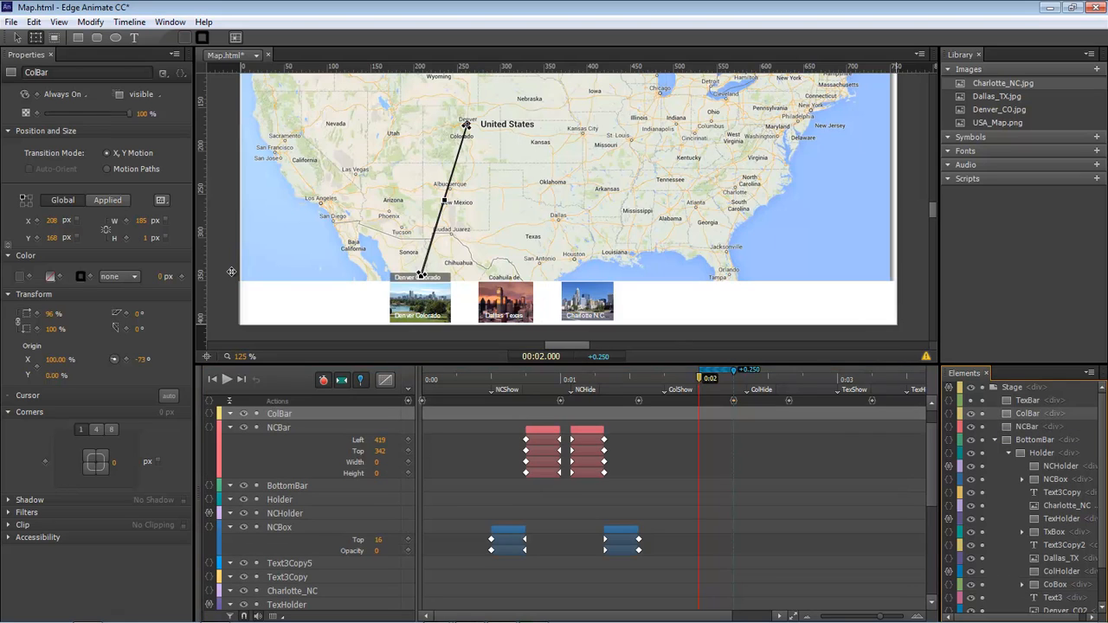
click(109, 231)
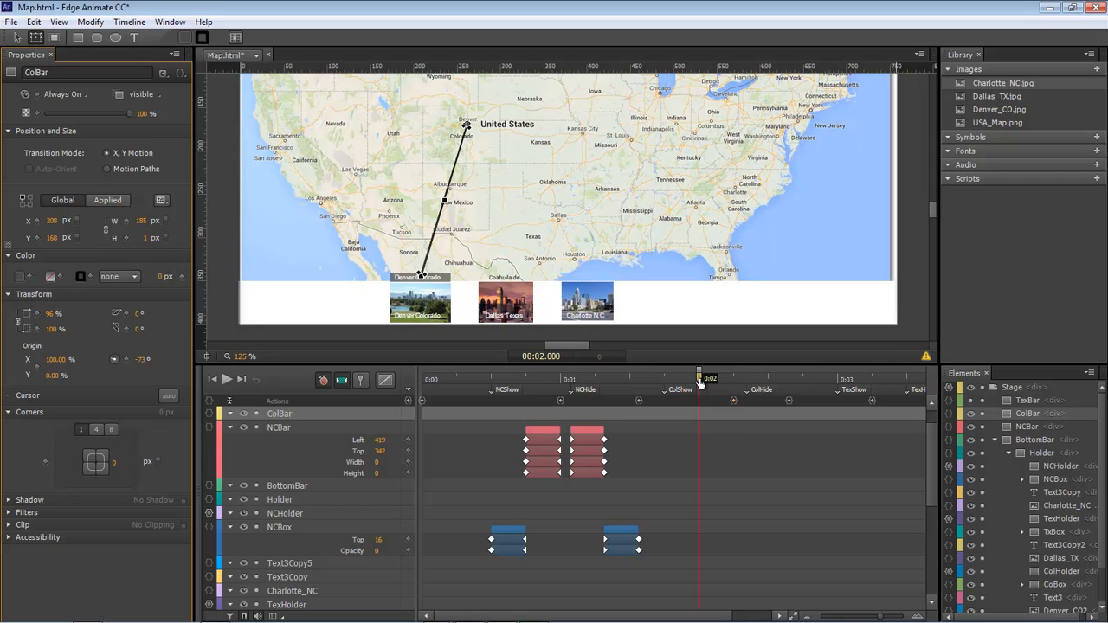
drag(699, 381, 732, 373)
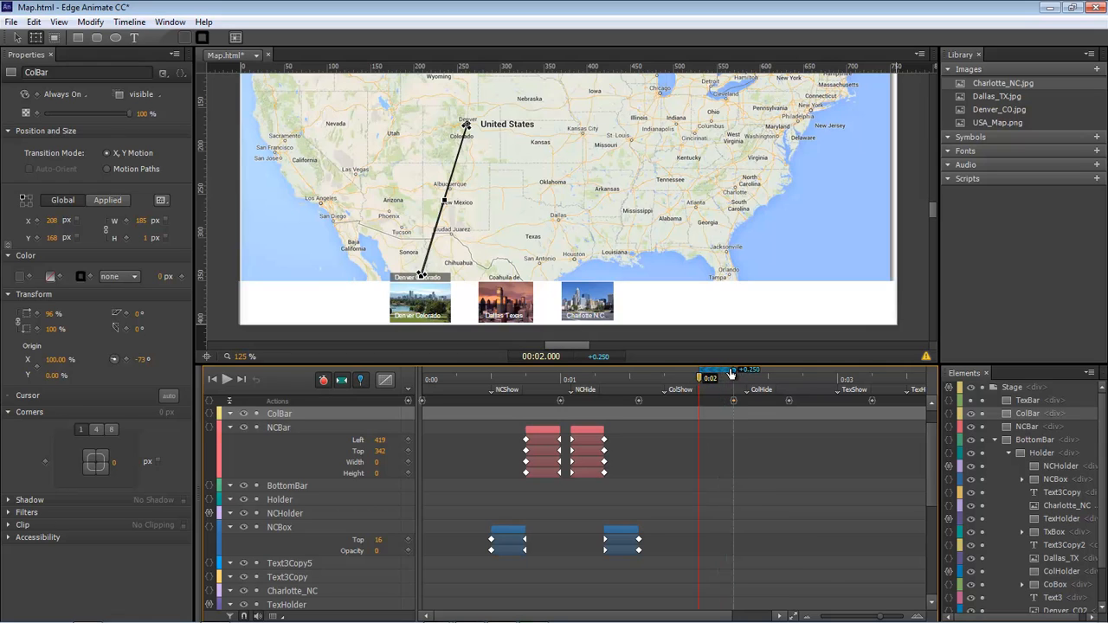
click(146, 239)
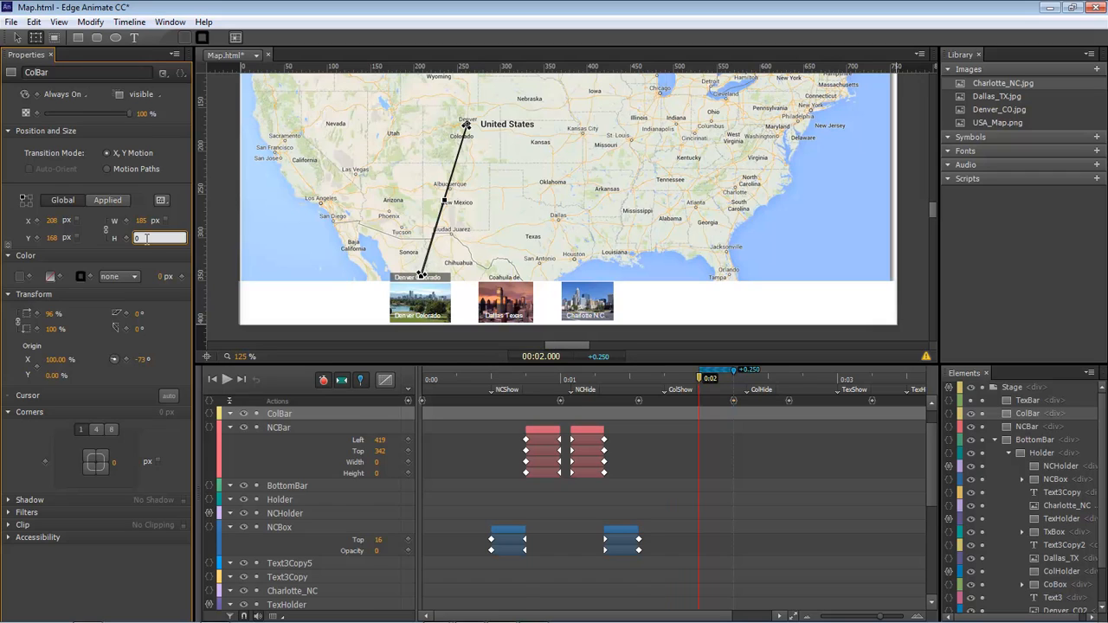
key(Return)
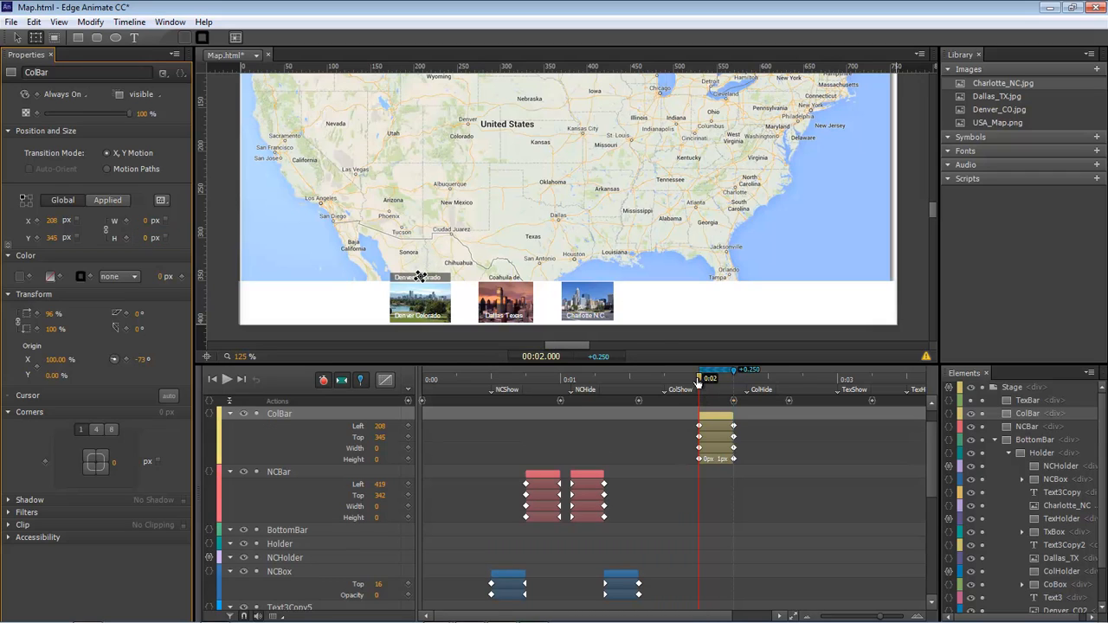
Step: Animate ColBar shrinking to a height of 0 px between 0:02.345 and 0:02.580
drag(699, 382, 748, 382)
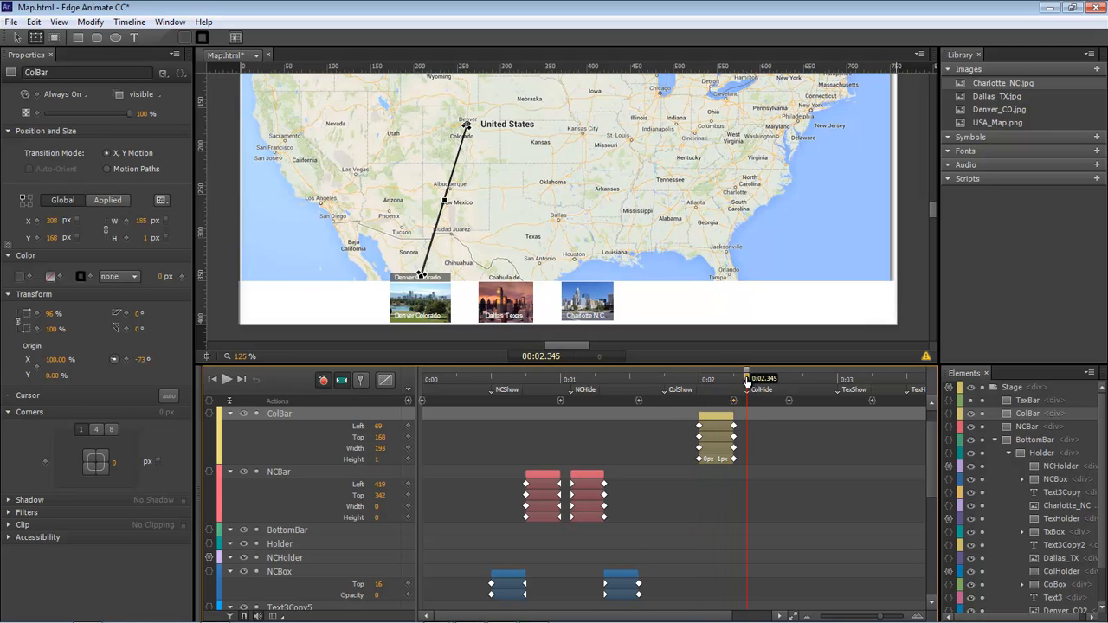
key(p)
drag(748, 381, 779, 384)
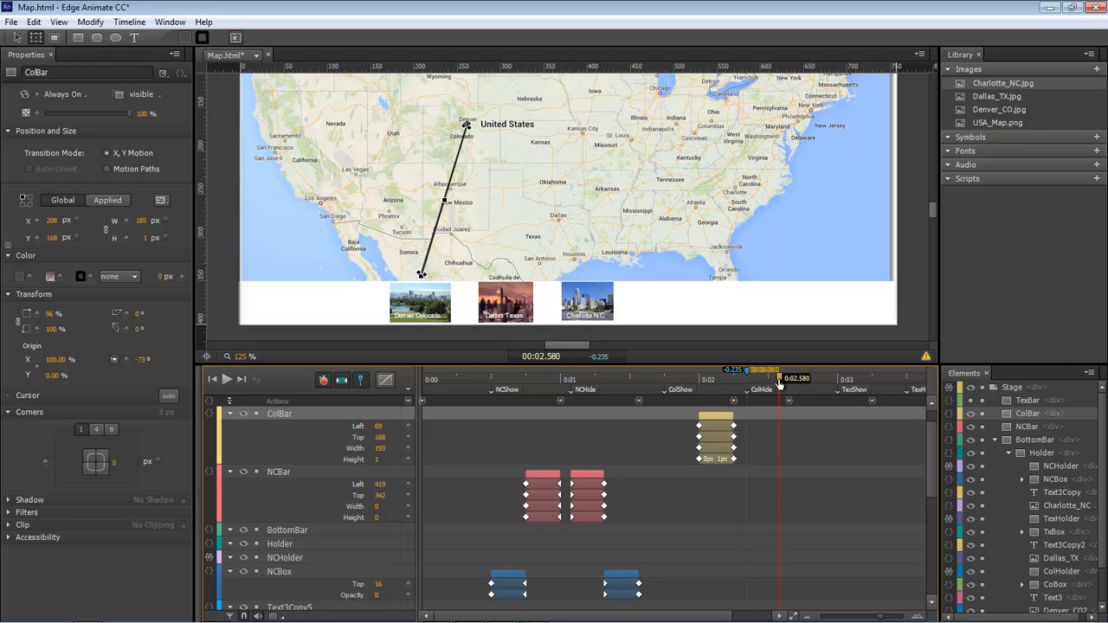
click(146, 238)
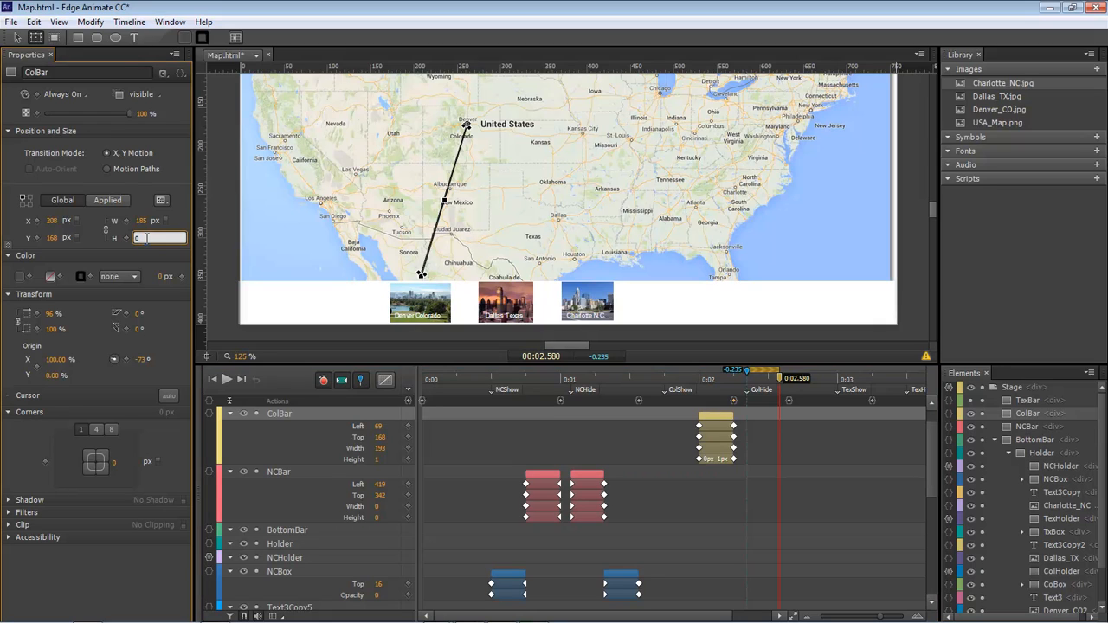
text(0)
key(Return)
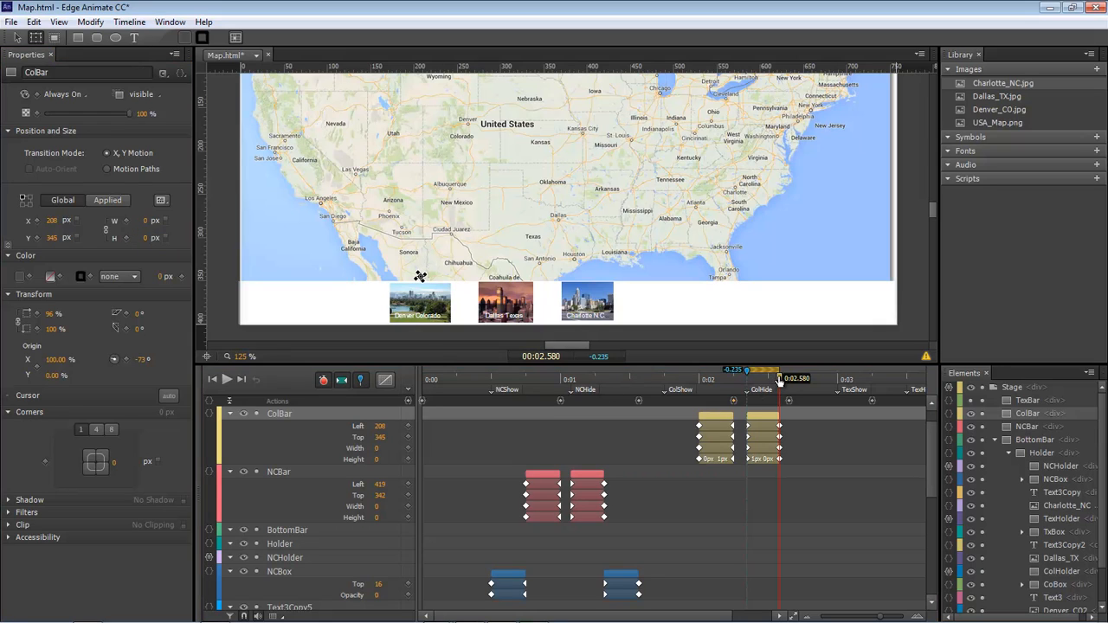
Step: Move ColHide's end trigger to 0:02.830 and shift CoBox's hide animation to start at 0:02.580
drag(777, 381, 749, 382)
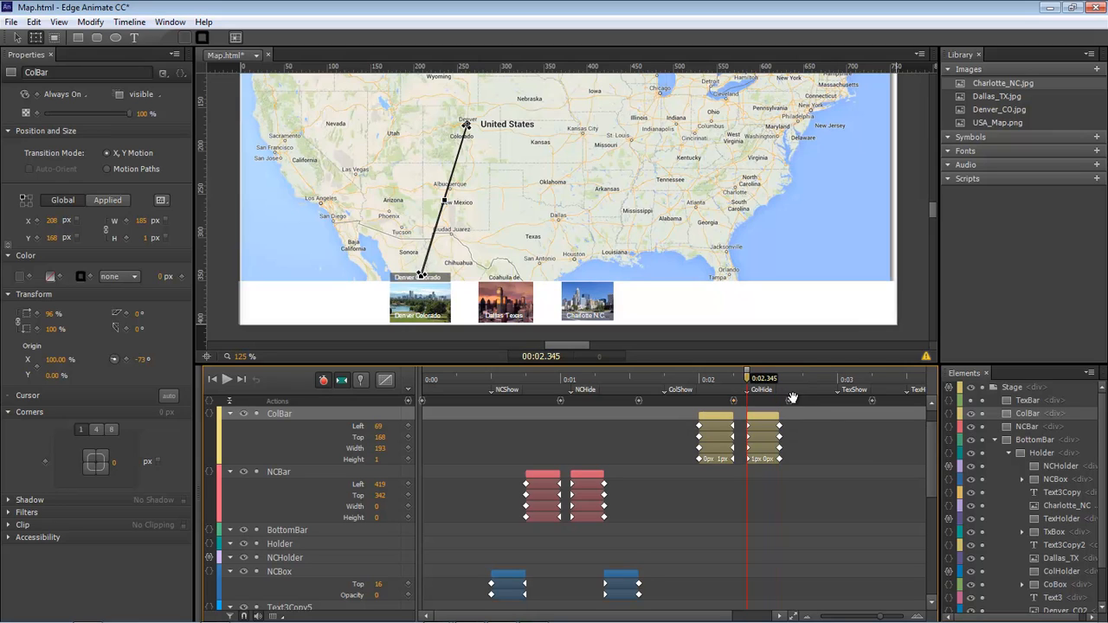
drag(746, 380, 814, 404)
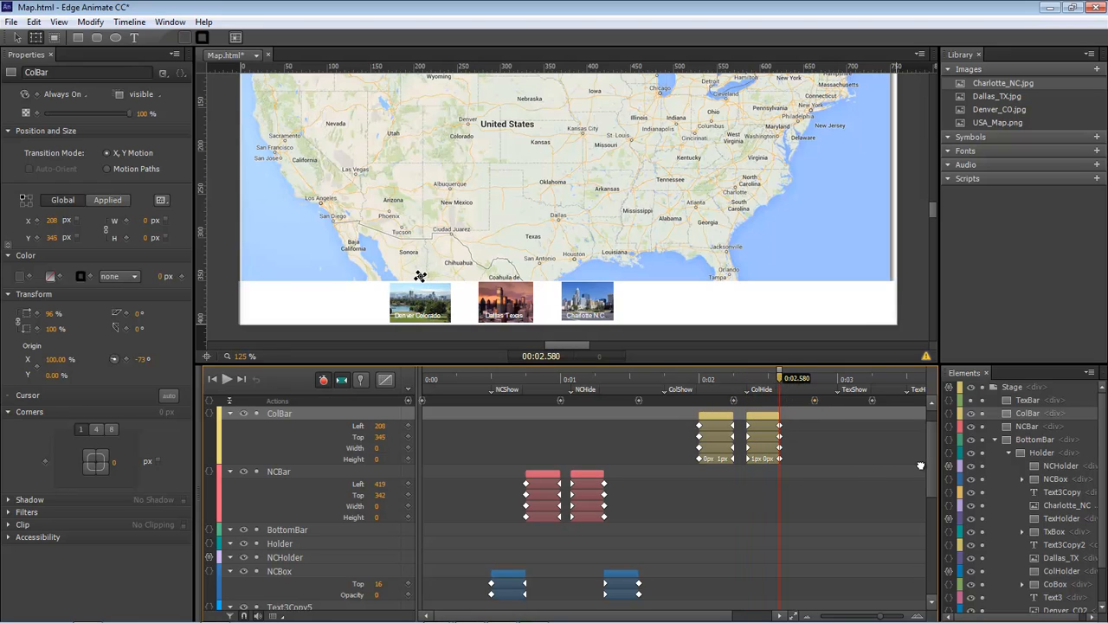
drag(929, 442, 922, 527)
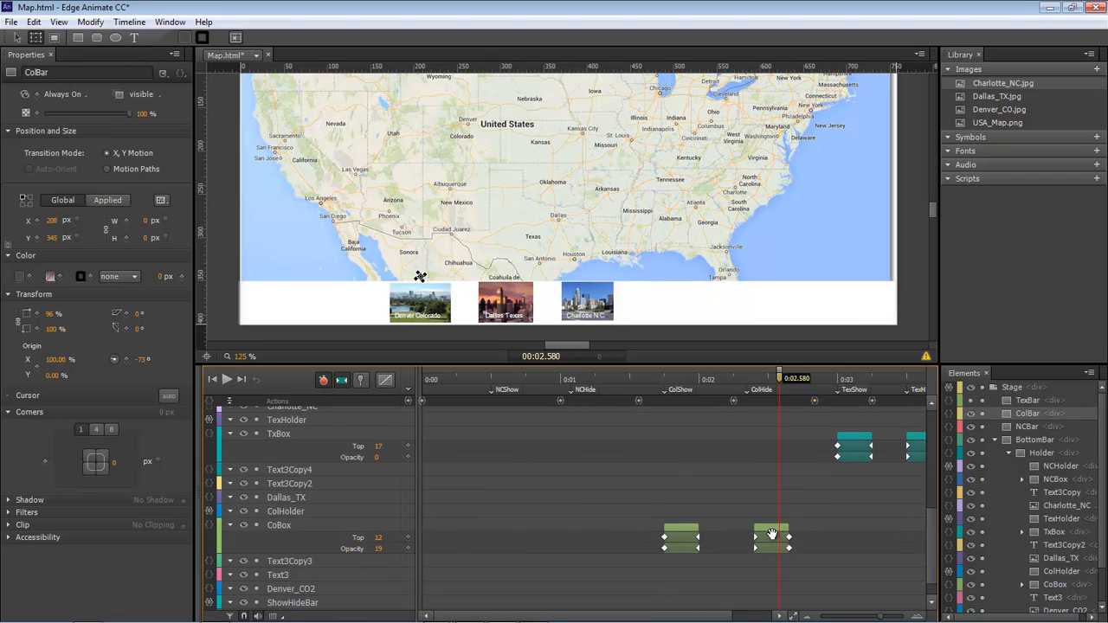
drag(768, 528, 789, 530)
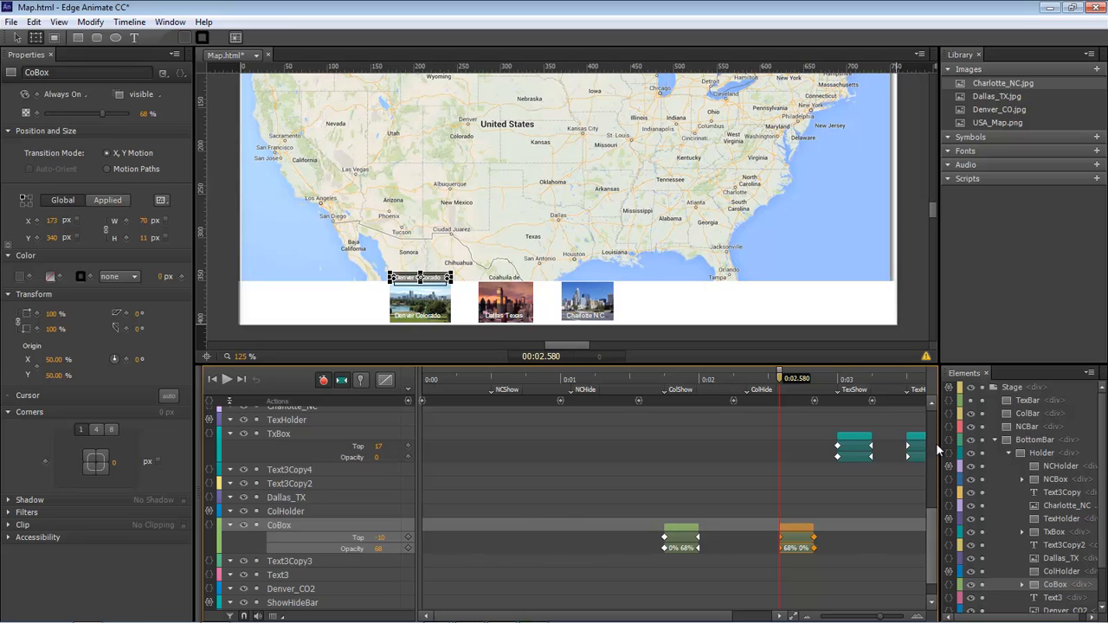
scroll(937, 433, up, 5)
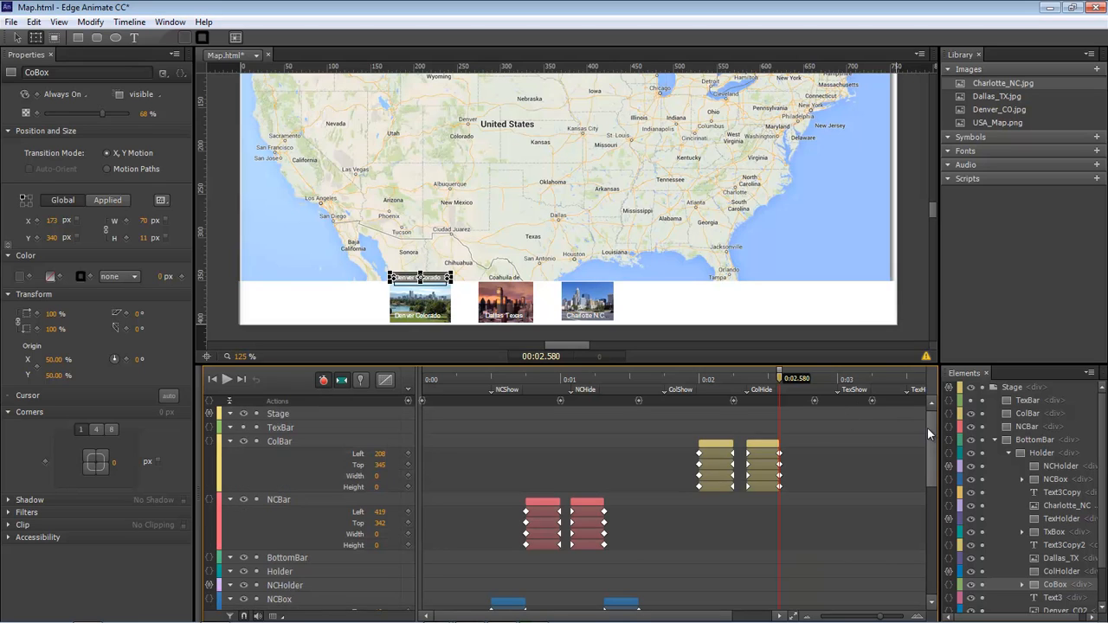
scroll(928, 502, down, 5)
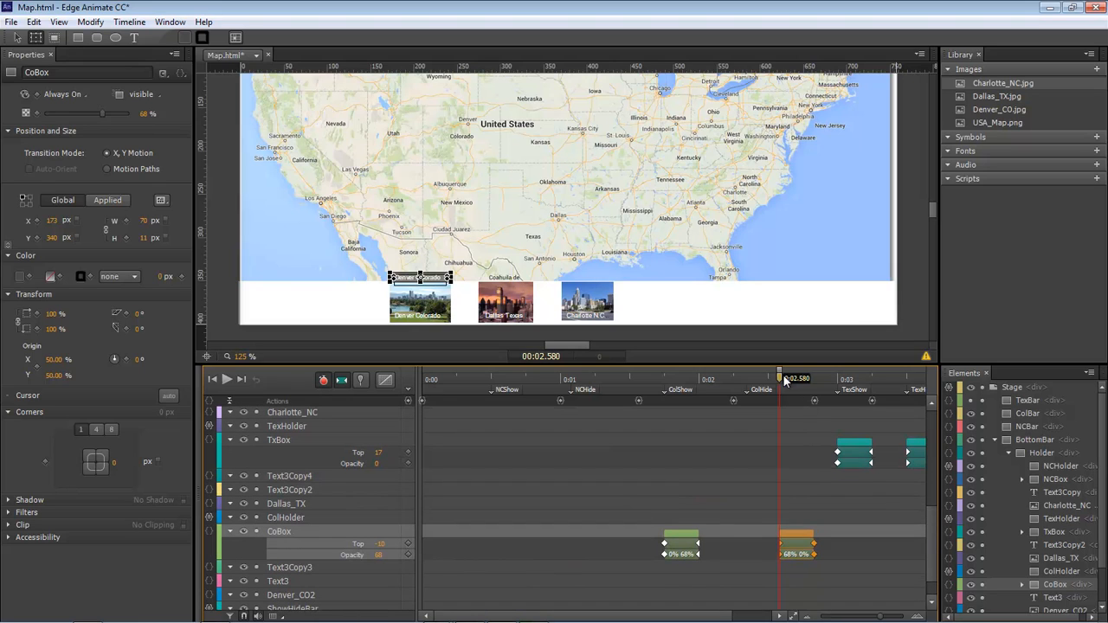
drag(784, 381, 813, 382)
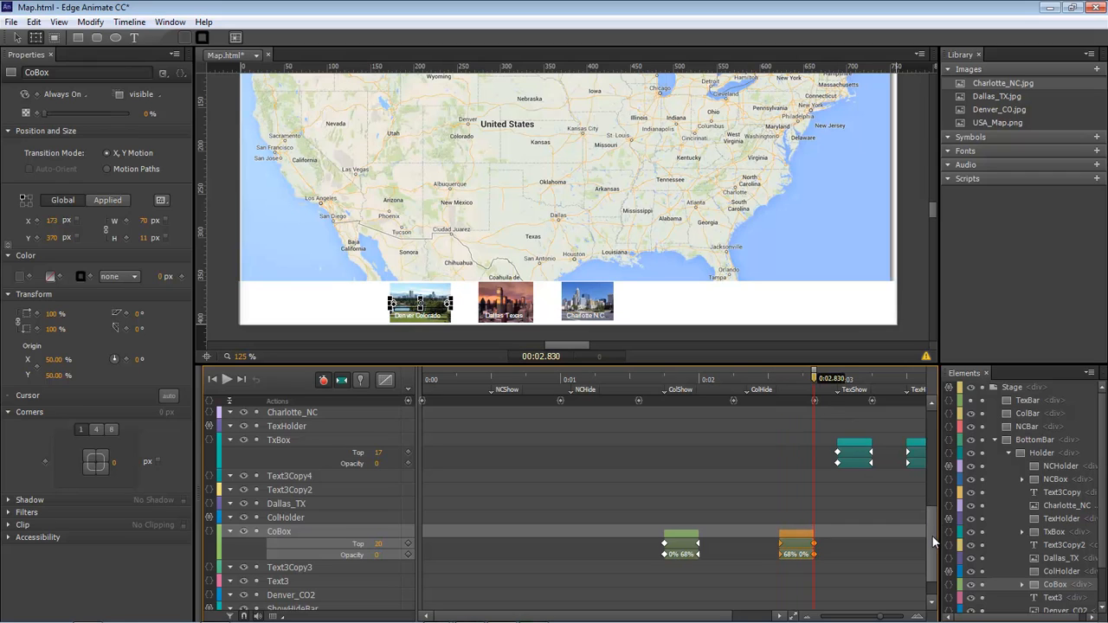
scroll(933, 542, up, 1)
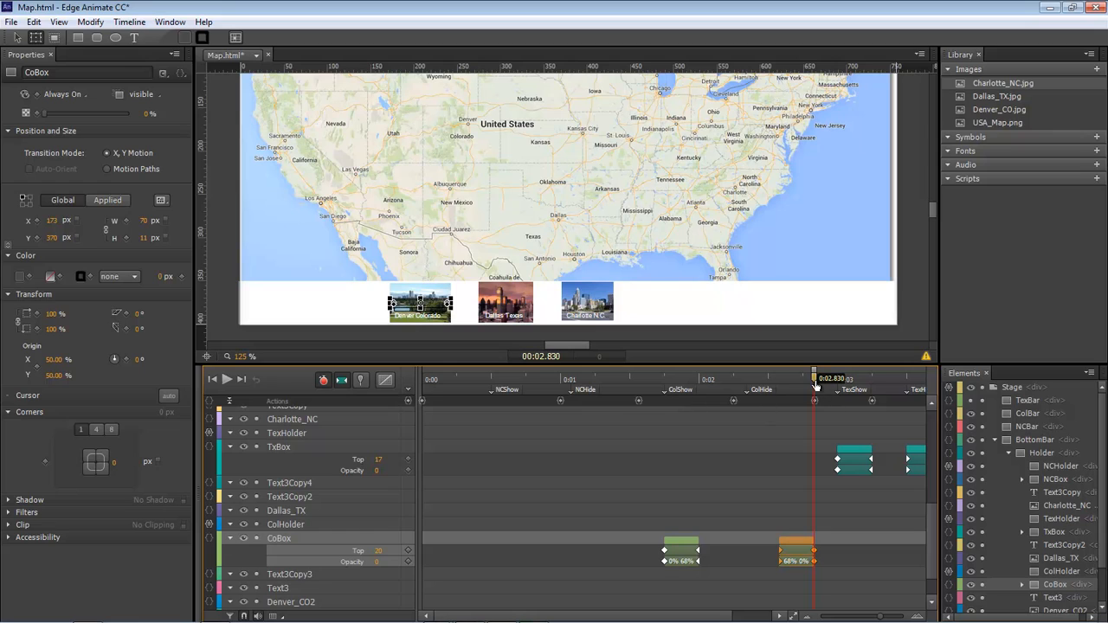
Step: Move TexShow's end trigger from the caption animation's end to 0:03.500
mouse_move(813, 382)
mouse_down()
mouse_move(876, 384)
mouse_move(903, 404)
mouse_up()
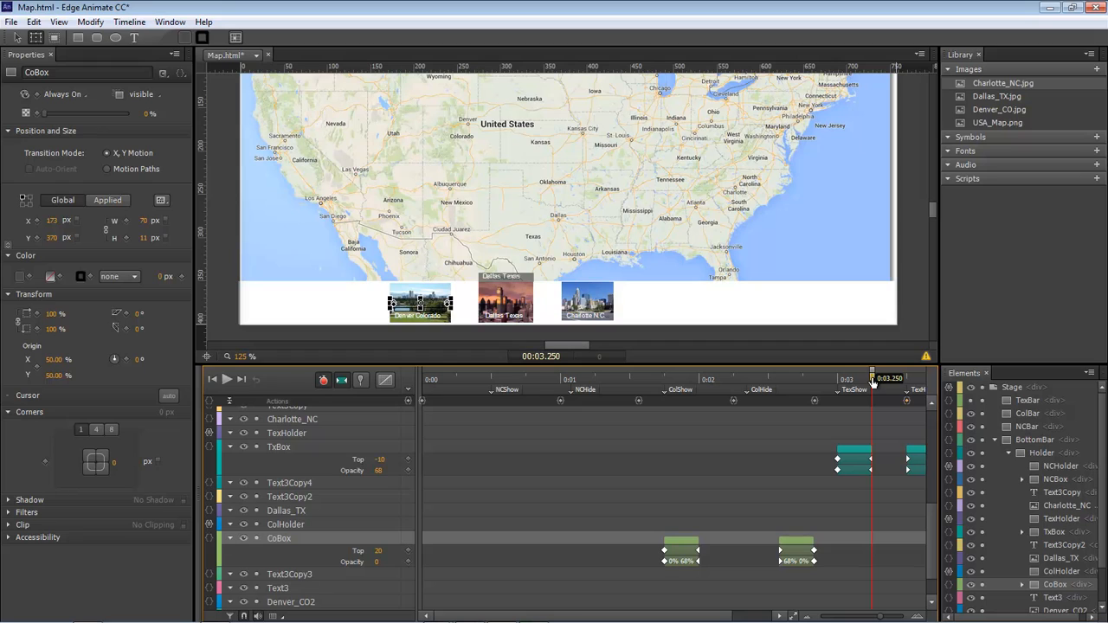
drag(872, 378, 907, 374)
Step: Unhide TexBar and place it between Dallas on the map and the Dallas caption, 83 px wide, rotated -53° about its Dallas end
drag(931, 539, 935, 415)
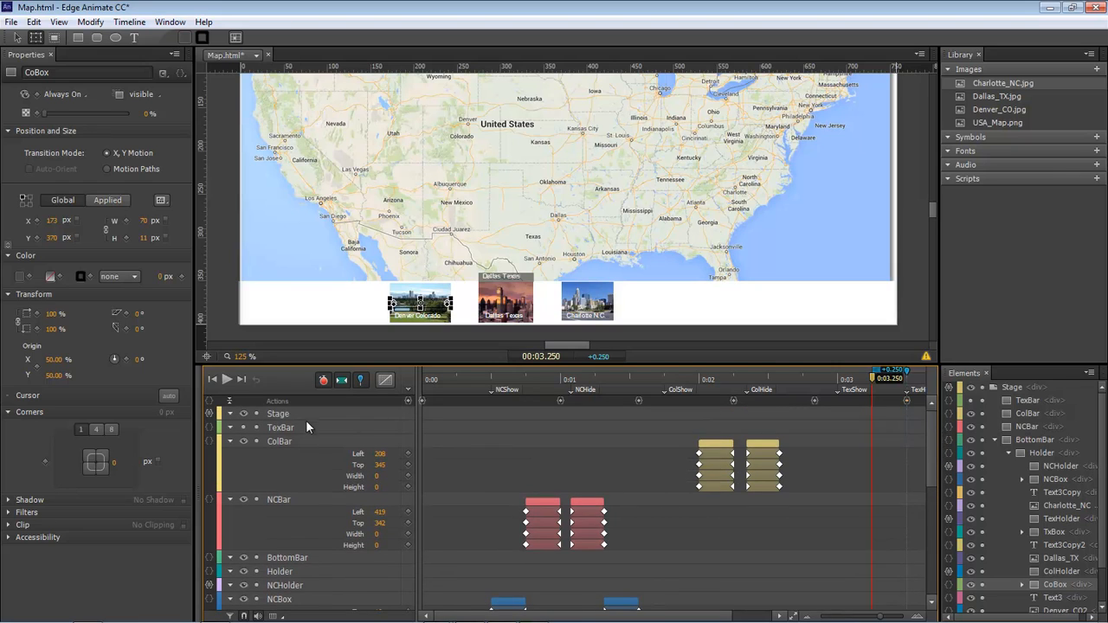
click(258, 428)
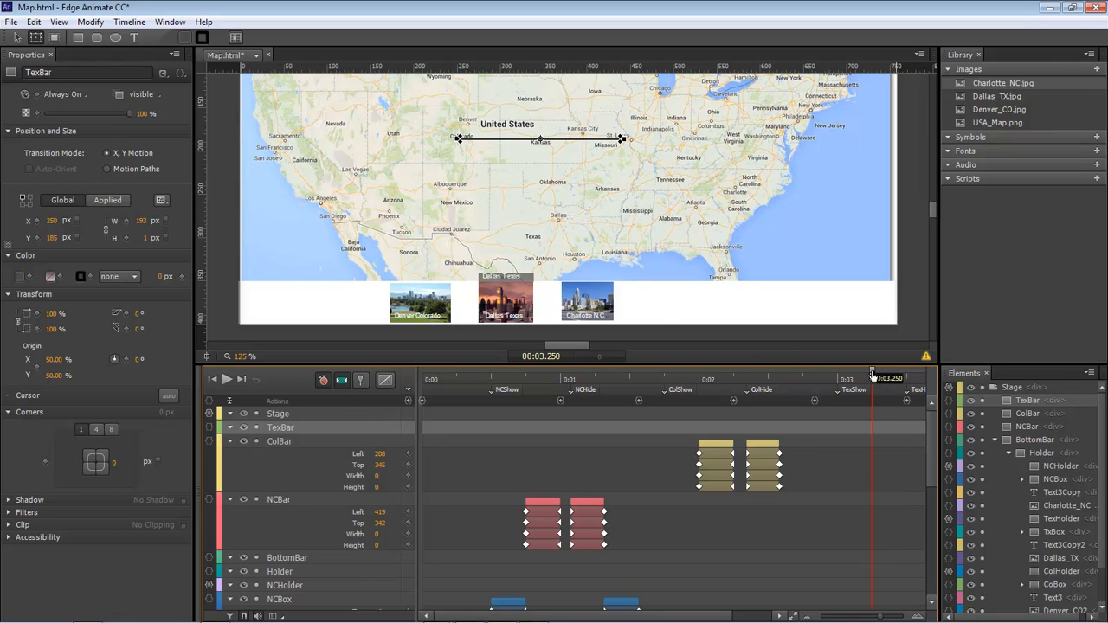
click(546, 139)
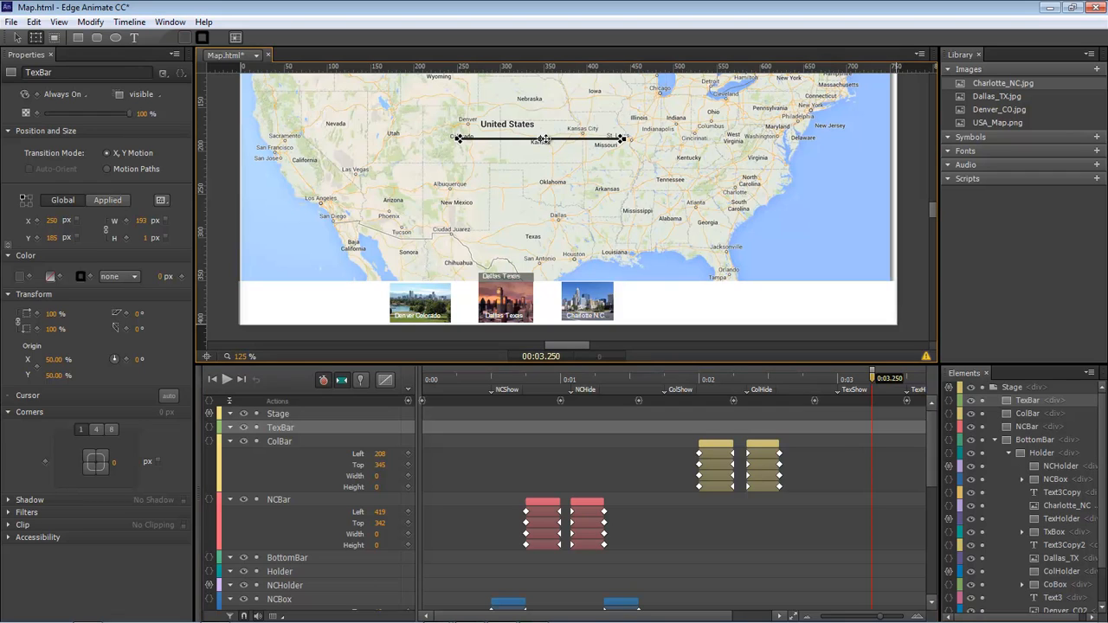
drag(543, 138, 477, 219)
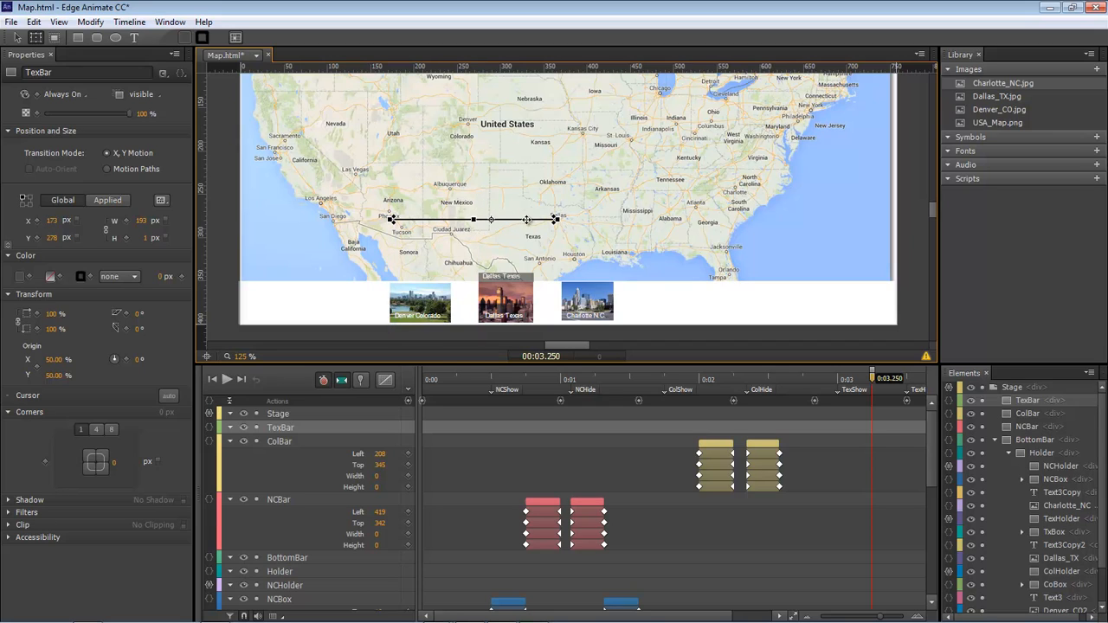
drag(554, 220, 555, 219)
drag(391, 219, 486, 220)
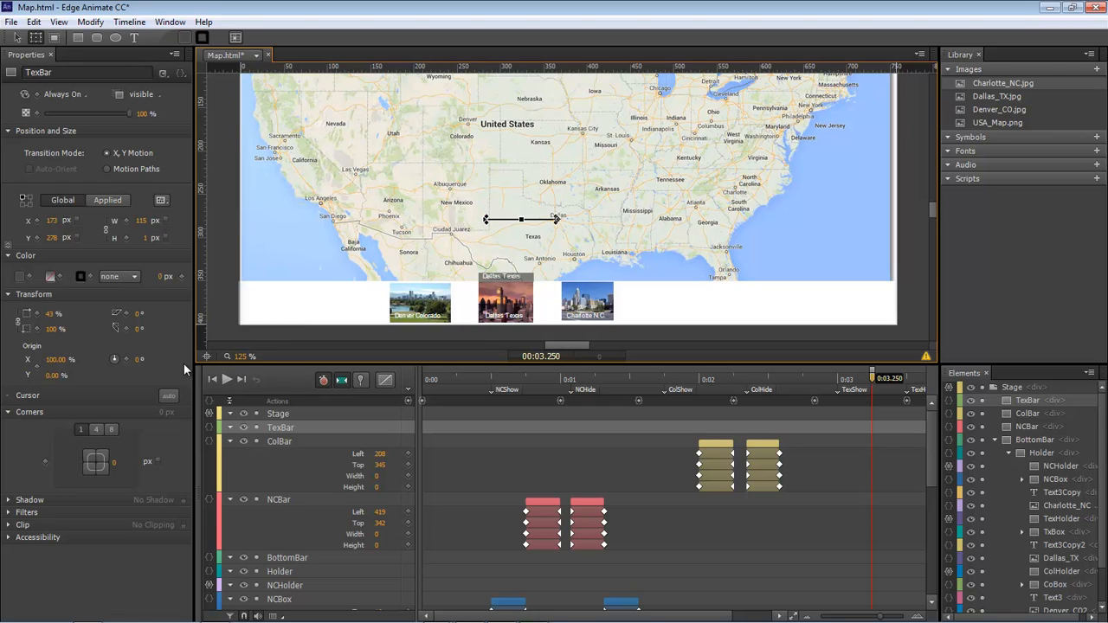
drag(139, 360, 102, 358)
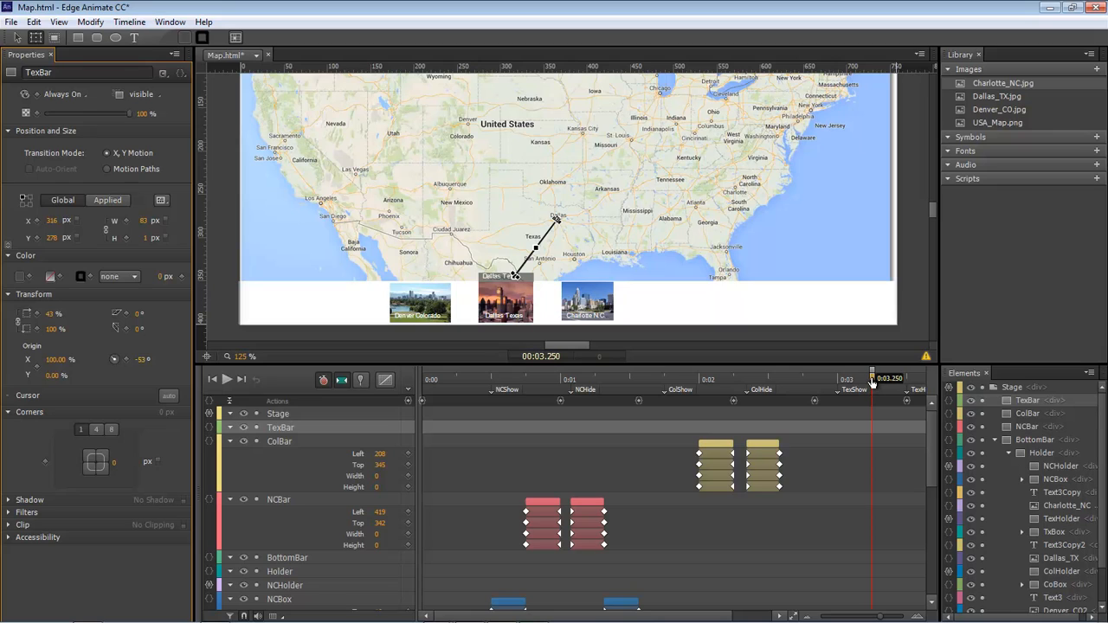
Step: Animate TexBar growing from a height of 0 px at 0:03.000 to its full line at 0:03.250
key(p)
drag(873, 384, 837, 383)
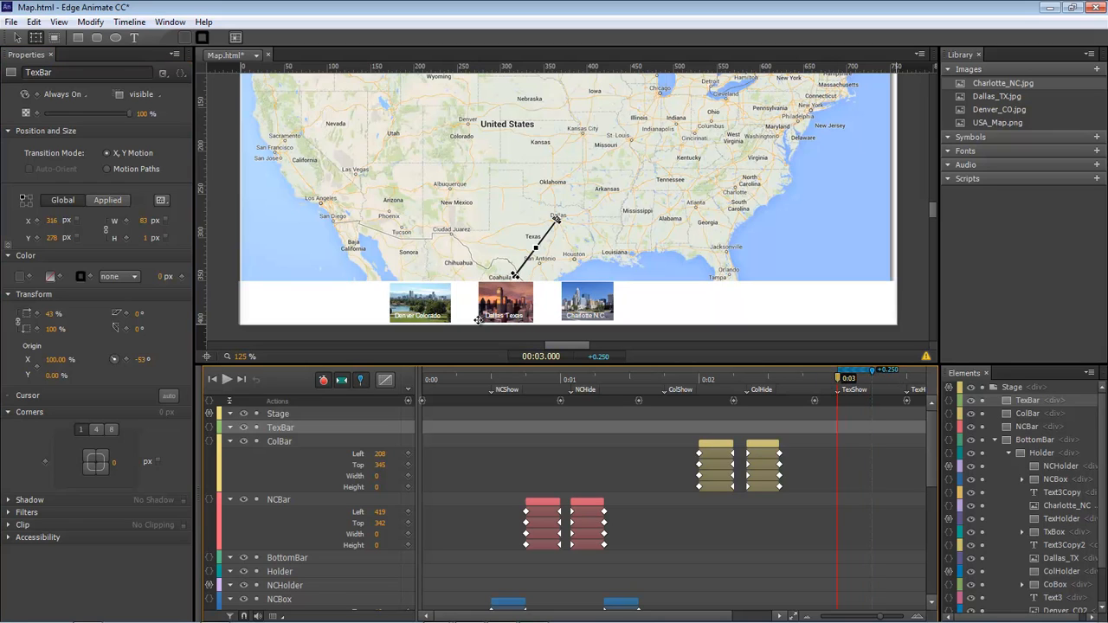
click(142, 238)
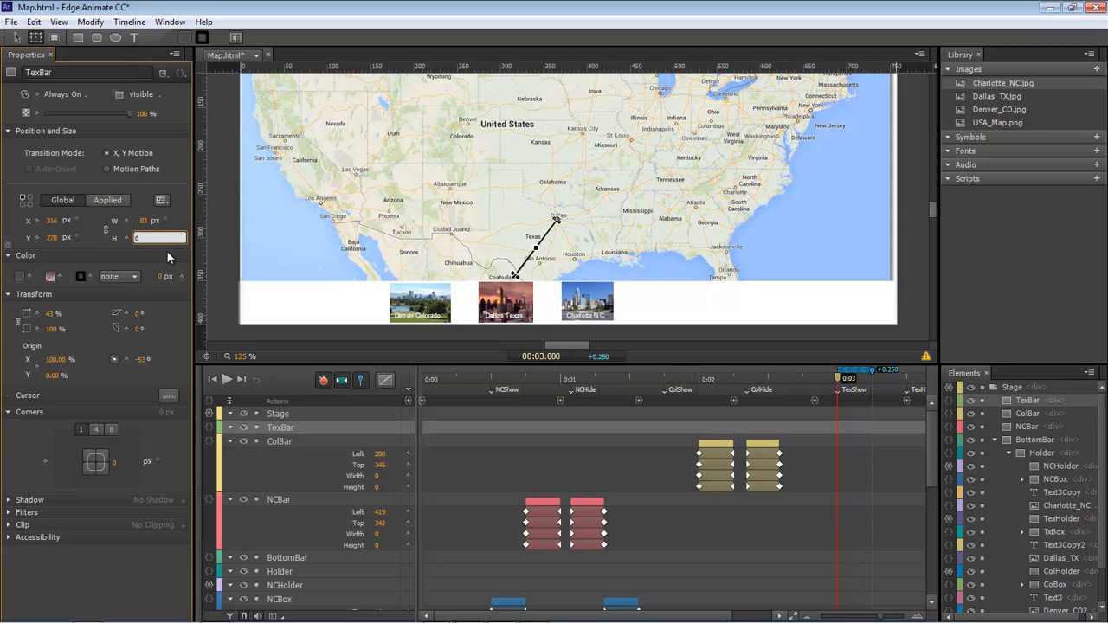
key(Return)
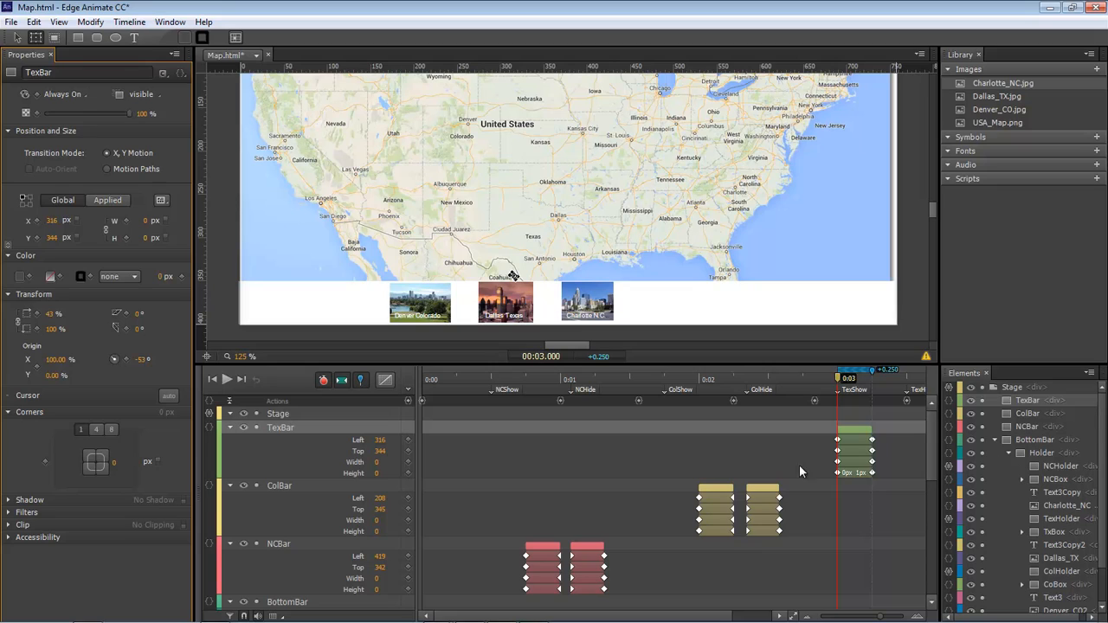
Step: Animate TexBar shrinking to a height of 0 px between 0:03.350 and 0:03.580
click(837, 382)
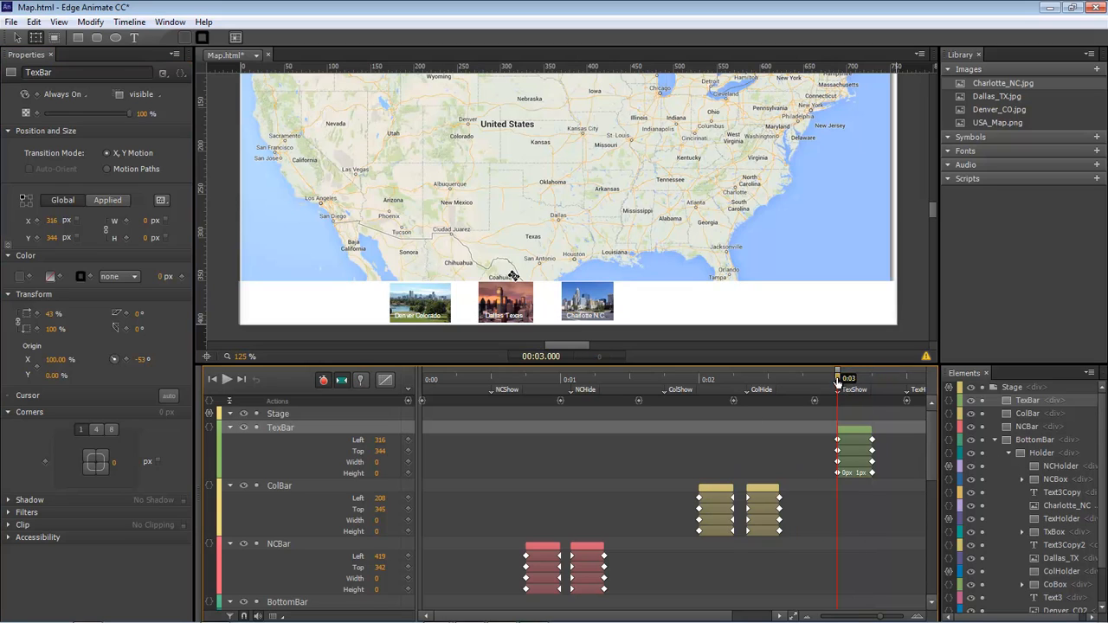
drag(837, 381, 886, 382)
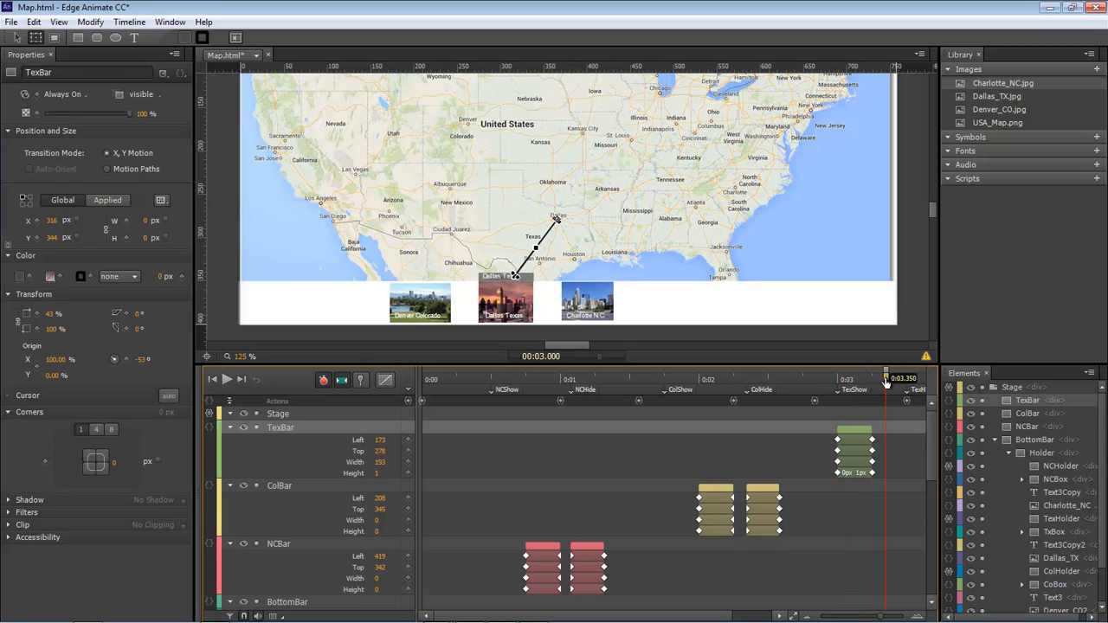
key(p)
drag(886, 382, 918, 382)
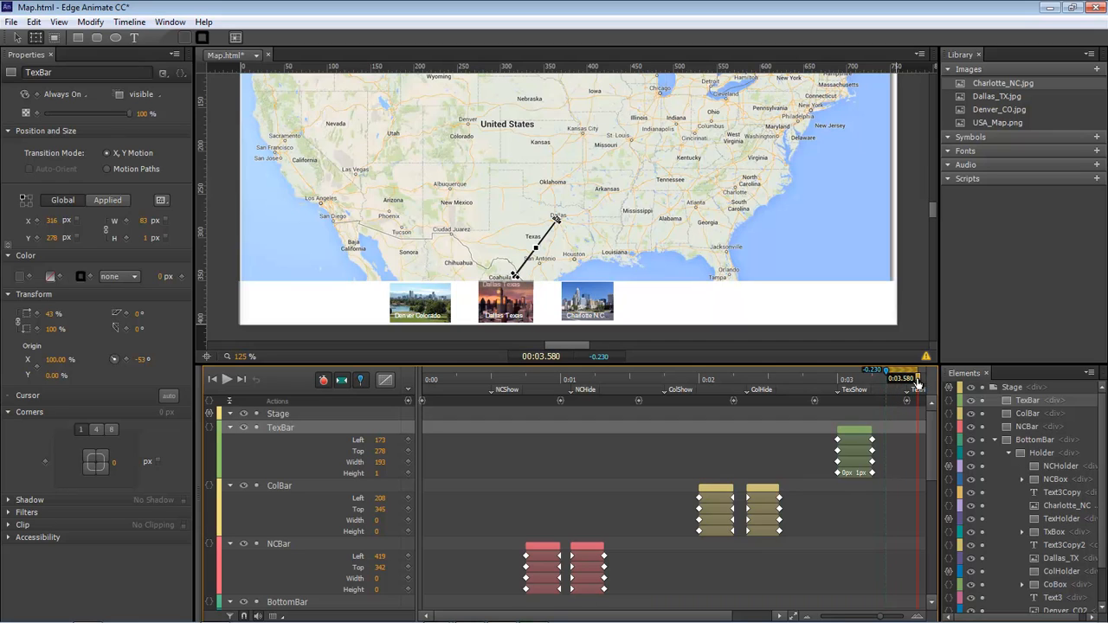
click(146, 238)
text(0)
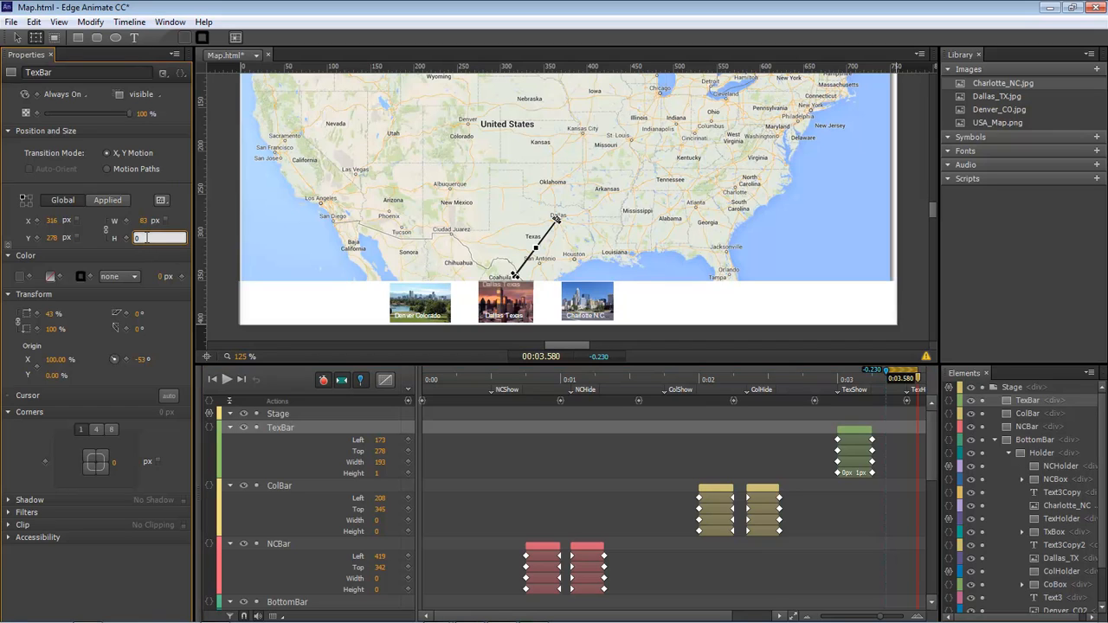
key(Return)
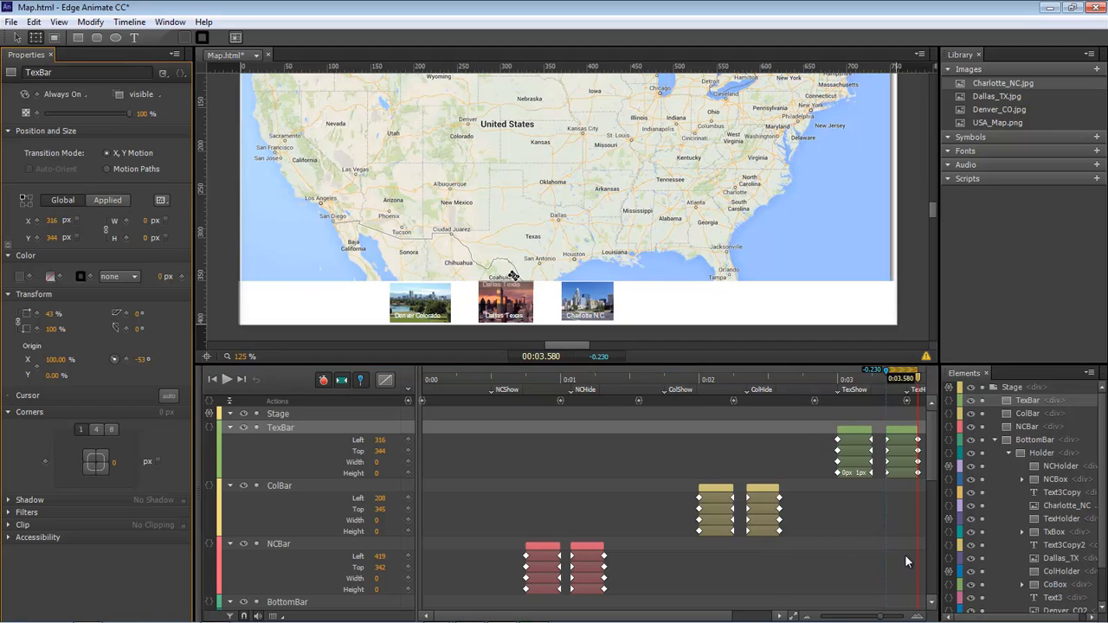
Step: Shift TexBar's hide animation to start at 0:03.500 and TxBox's hide animation to start at 0:03.730
scroll(863, 544, right, 3)
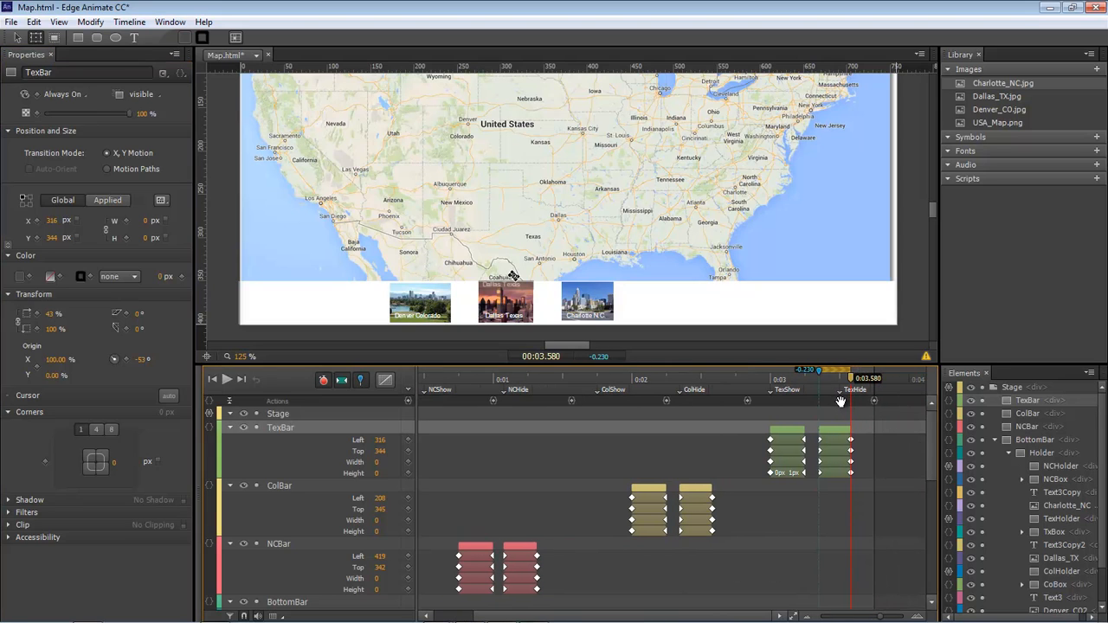
drag(932, 426, 933, 507)
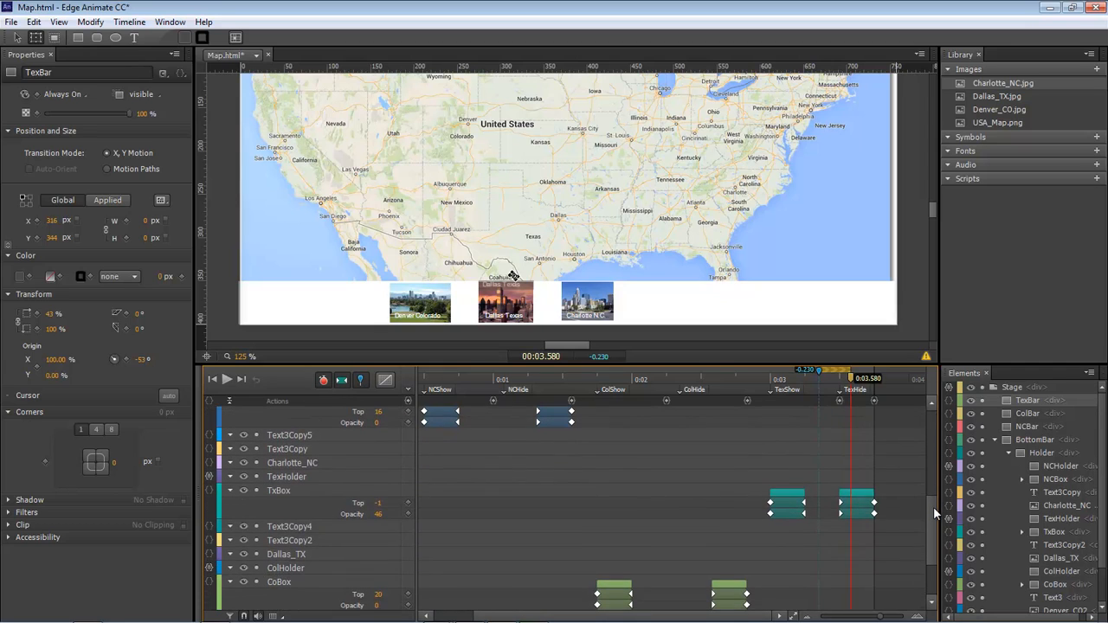
drag(938, 439, 937, 418)
drag(836, 431, 856, 430)
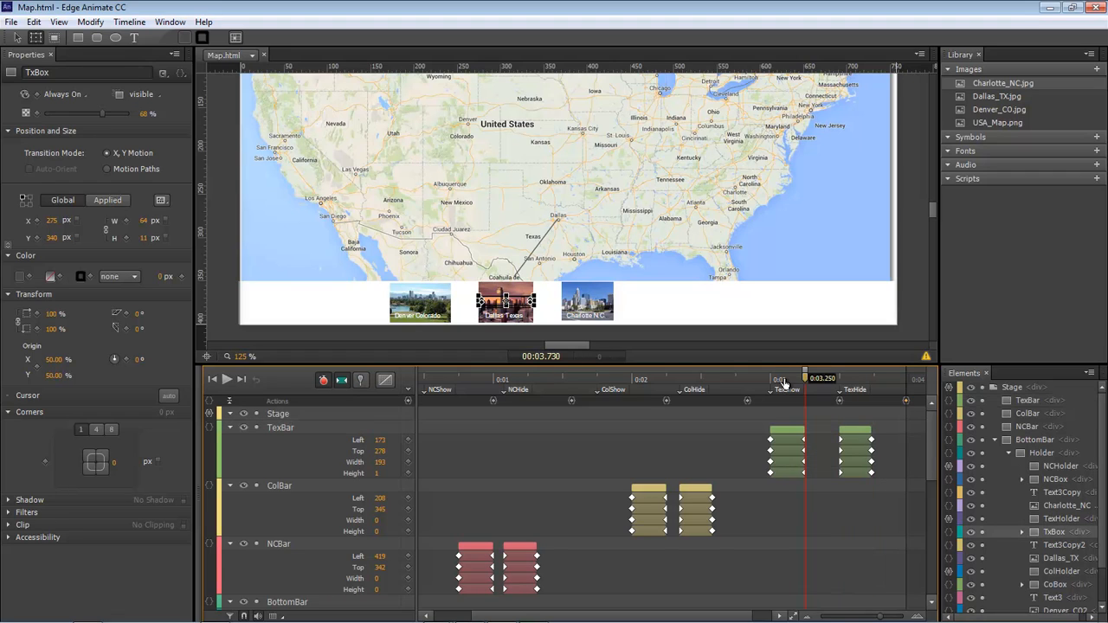
Step: Move TxBox's show animation to start at 0:03.000, in line with the TexShow label
drag(831, 378, 771, 380)
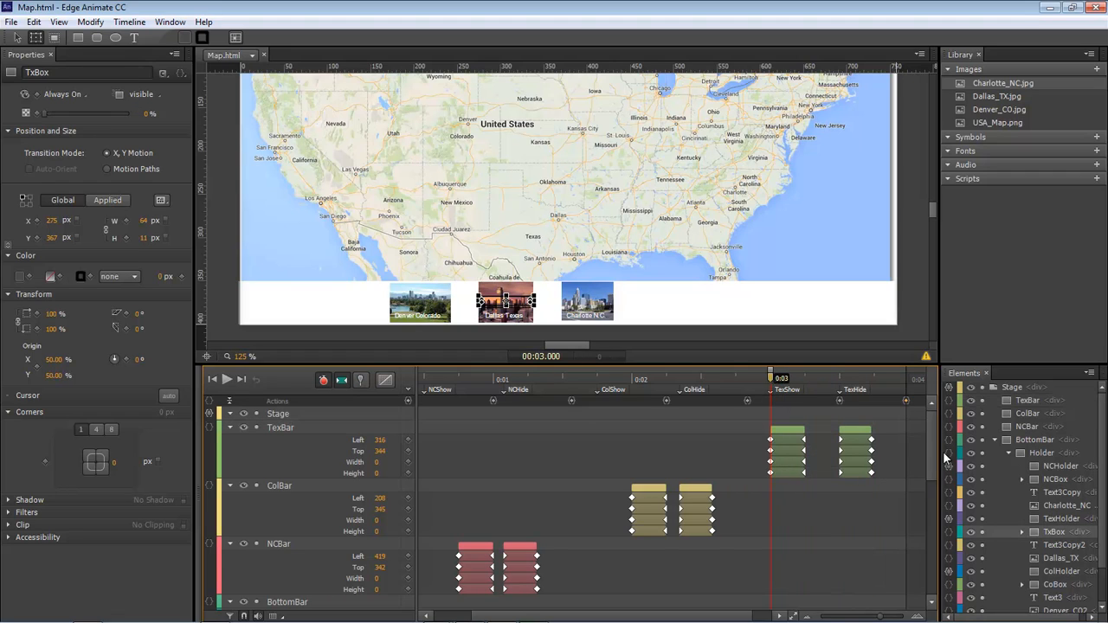
scroll(929, 496, down, 3)
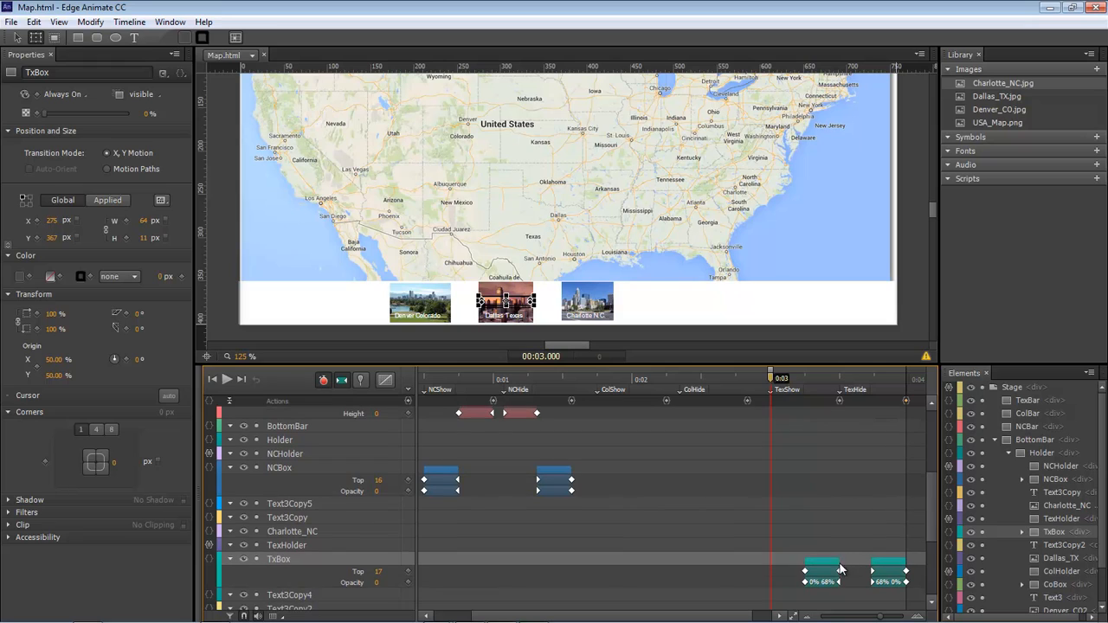
click(797, 564)
drag(798, 563, 763, 563)
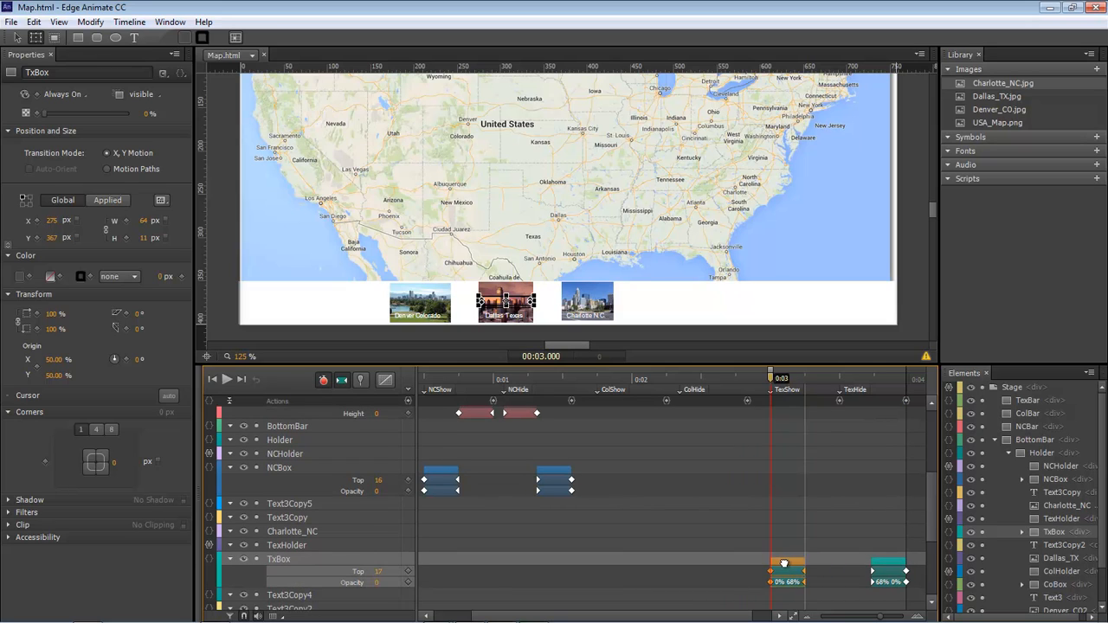
Step: Move TexBar's show animation to start at 0:03.250 and its hide animation to start at 0:03.575
drag(932, 456, 931, 503)
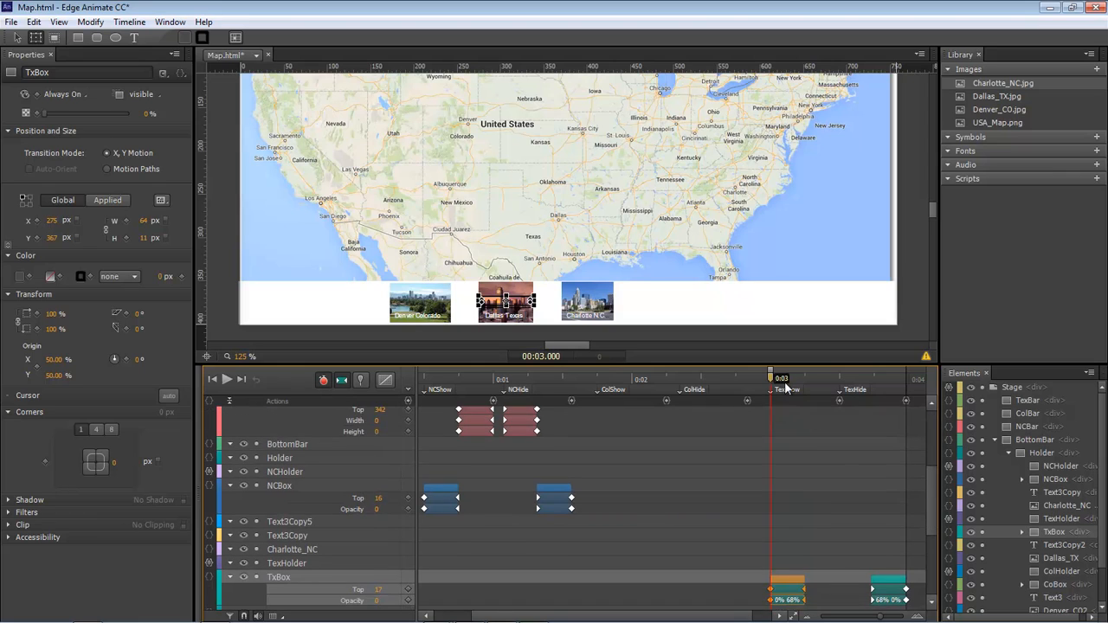
drag(782, 379, 806, 385)
drag(932, 493, 930, 406)
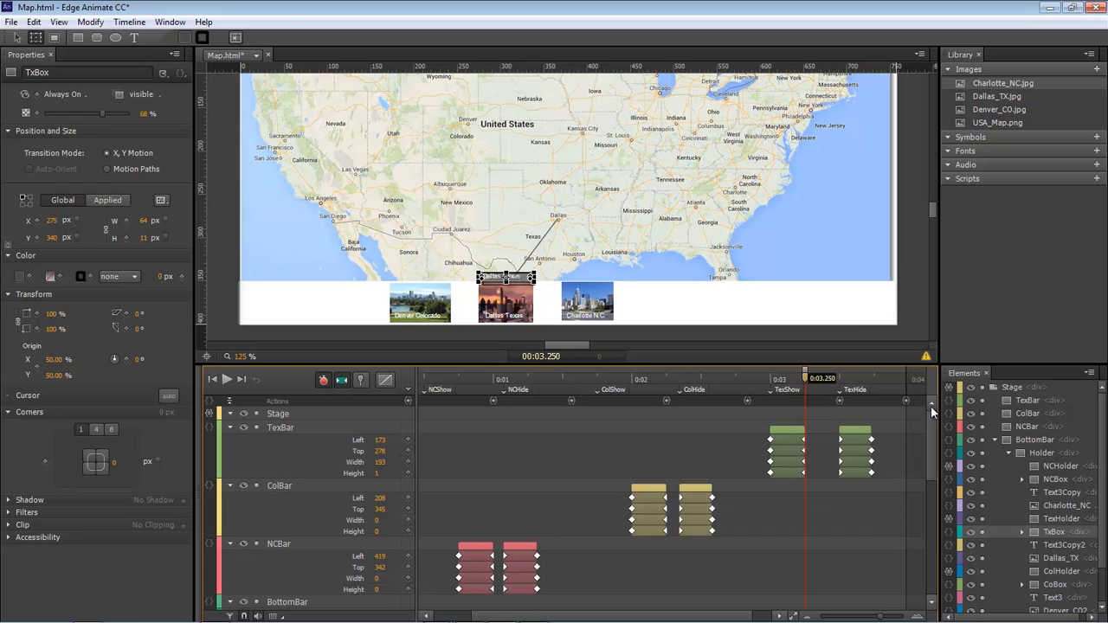
mouse_move(810, 430)
mouse_down()
mouse_move(866, 430)
mouse_move(820, 430)
mouse_up()
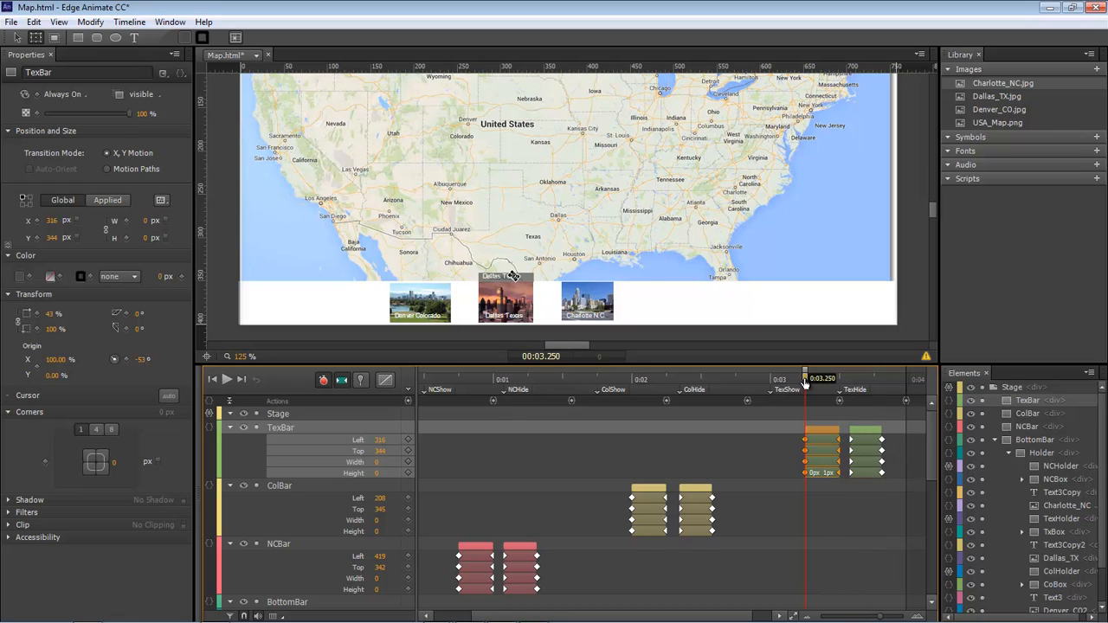
Step: Move the TexHide label to 0:03.575, where TexBar's hide animation starts
drag(805, 383, 849, 384)
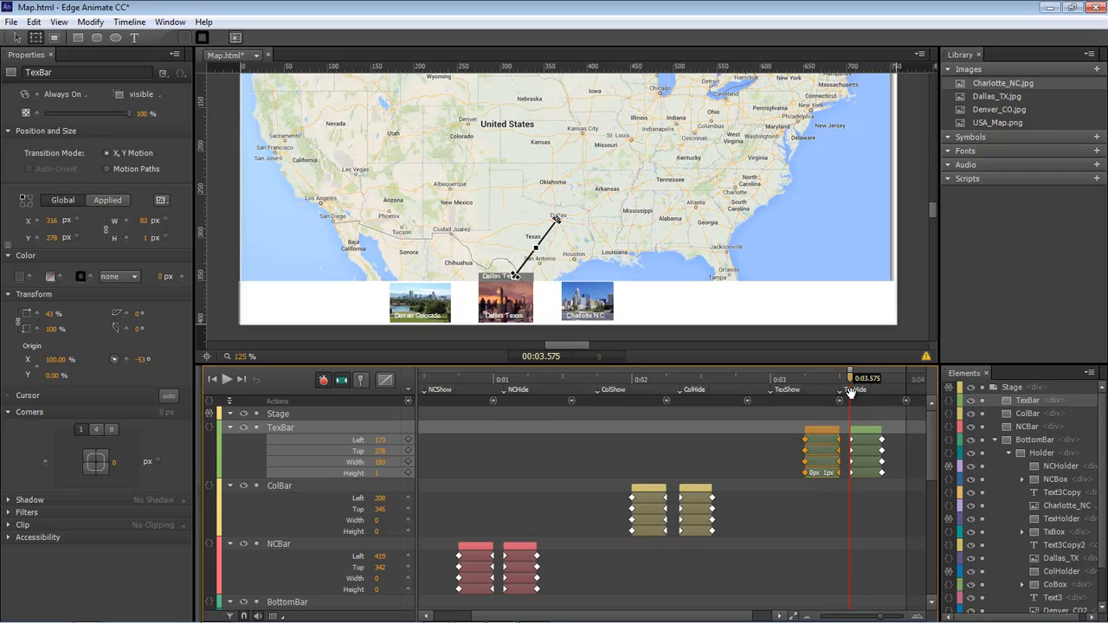
click(852, 391)
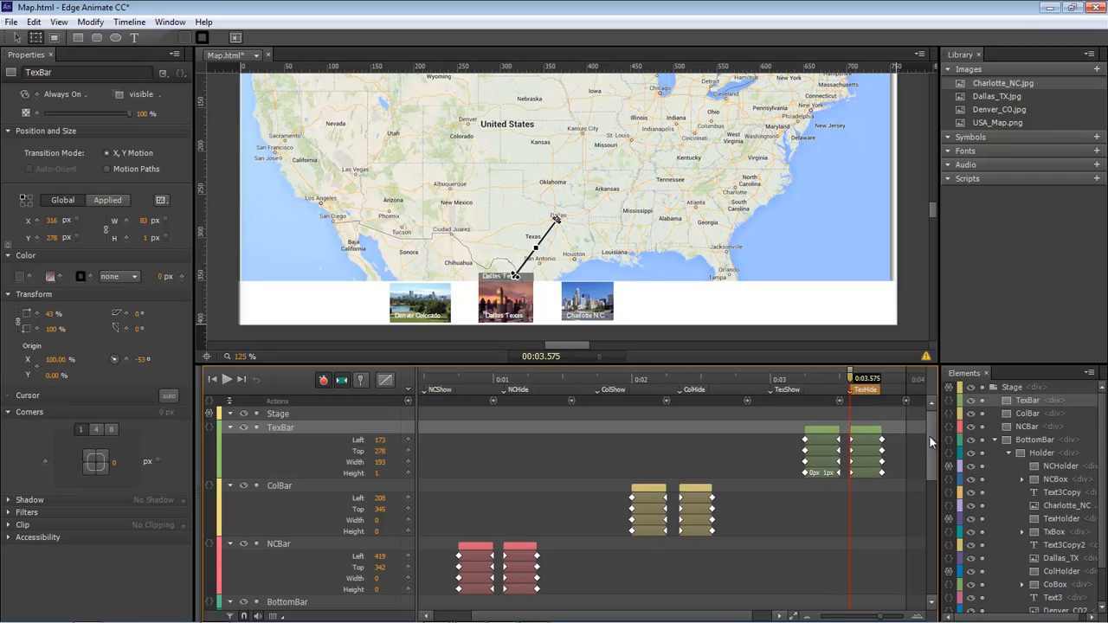
drag(930, 450, 929, 418)
Step: Shift TxBox's hide animation to start at 0:03.805 and move TexHide's end trigger to the end of that animation
drag(854, 390, 883, 383)
mouse_move(926, 474)
mouse_down()
mouse_move(927, 498)
mouse_move(904, 529)
mouse_move(930, 476)
mouse_move(930, 492)
mouse_up()
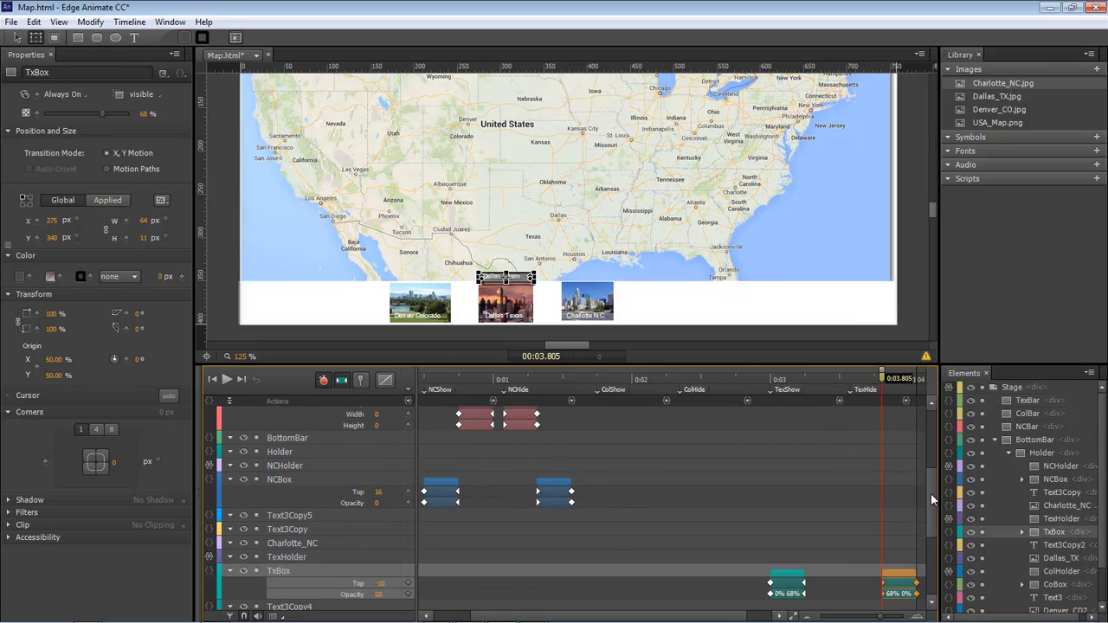
click(906, 402)
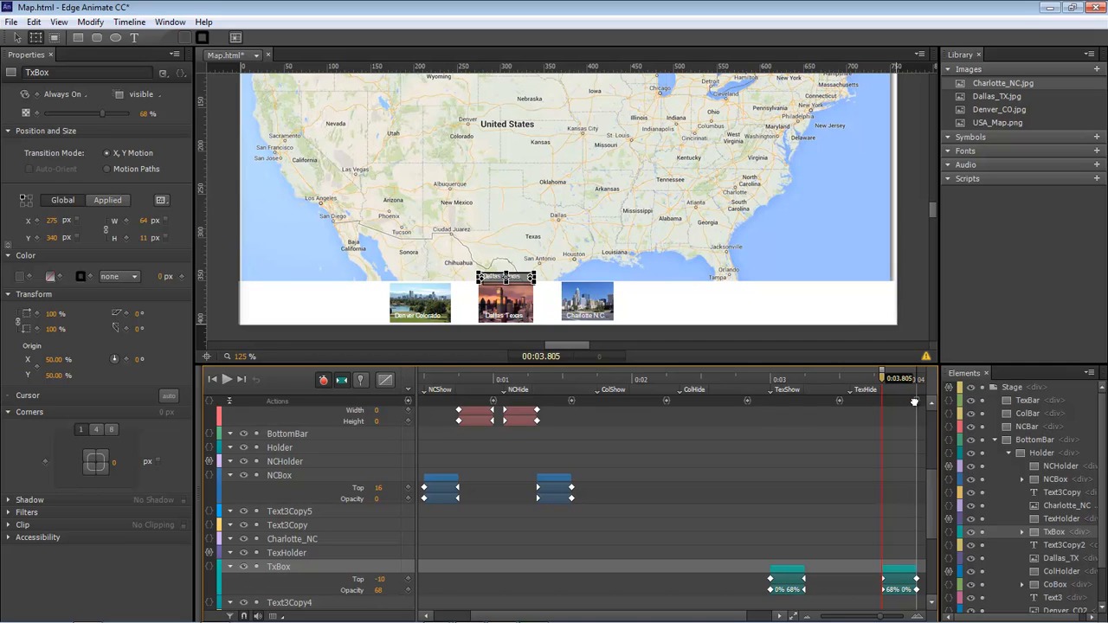
drag(932, 475, 932, 421)
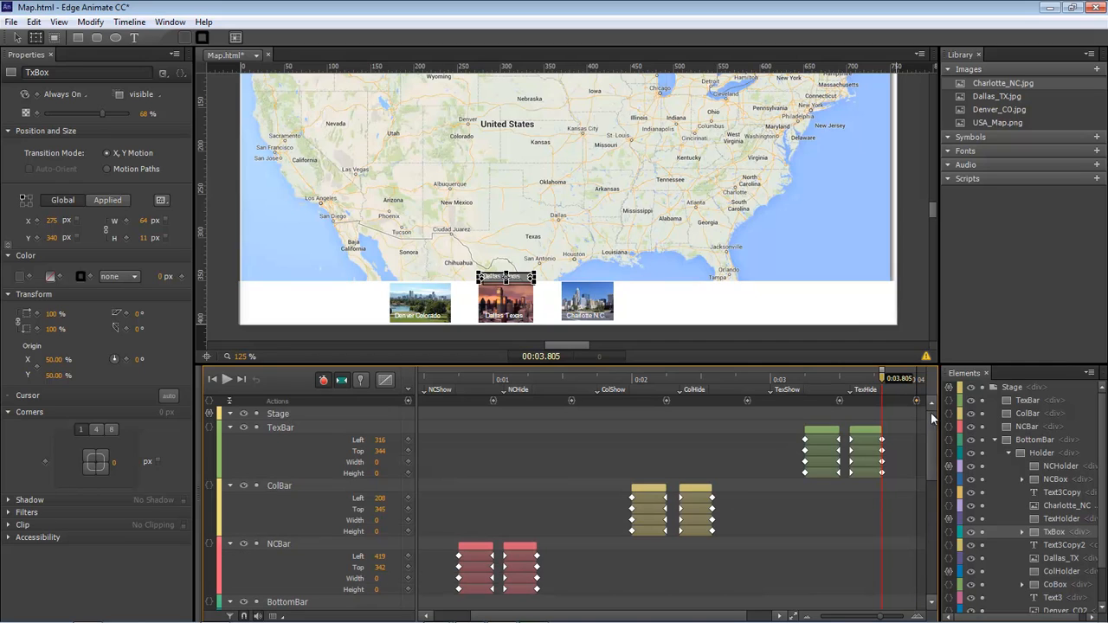
Step: Preview the composition in the browser, expand the thumbnail bar and test the hover animations of the Charlotte, Dallas and Denver thumbnails, including at full window size
key(ctrl+Return)
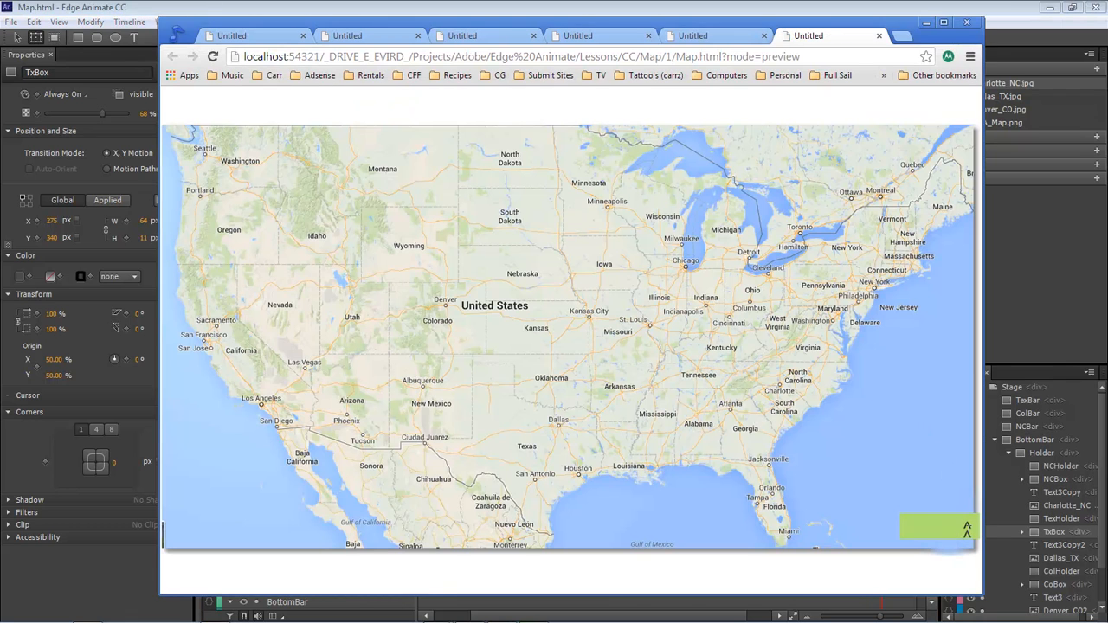
click(967, 530)
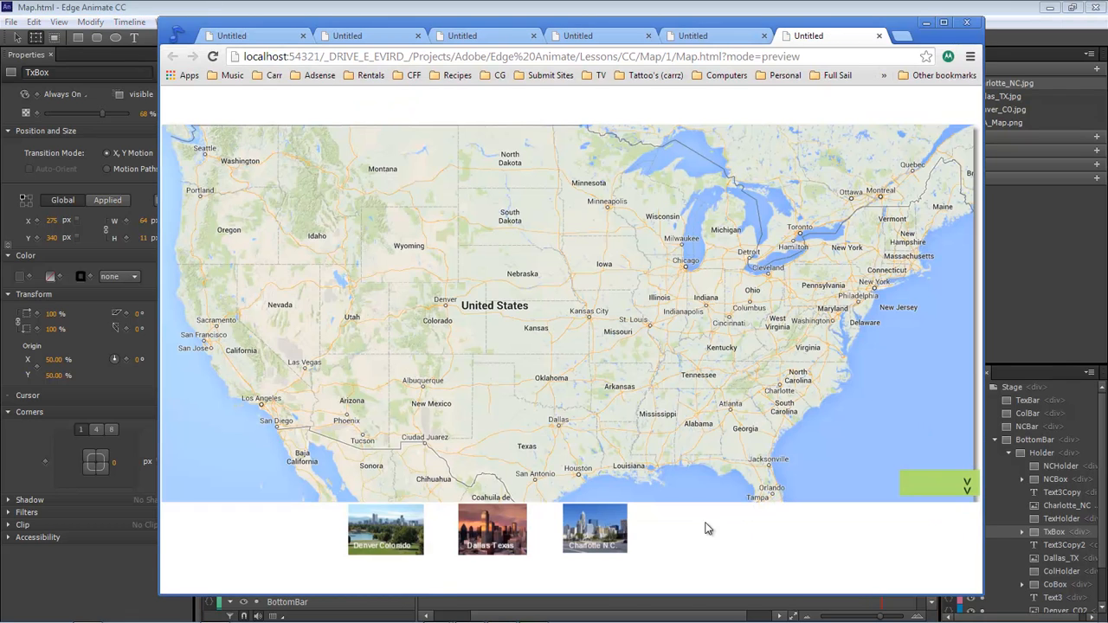
mouse_move(589, 526)
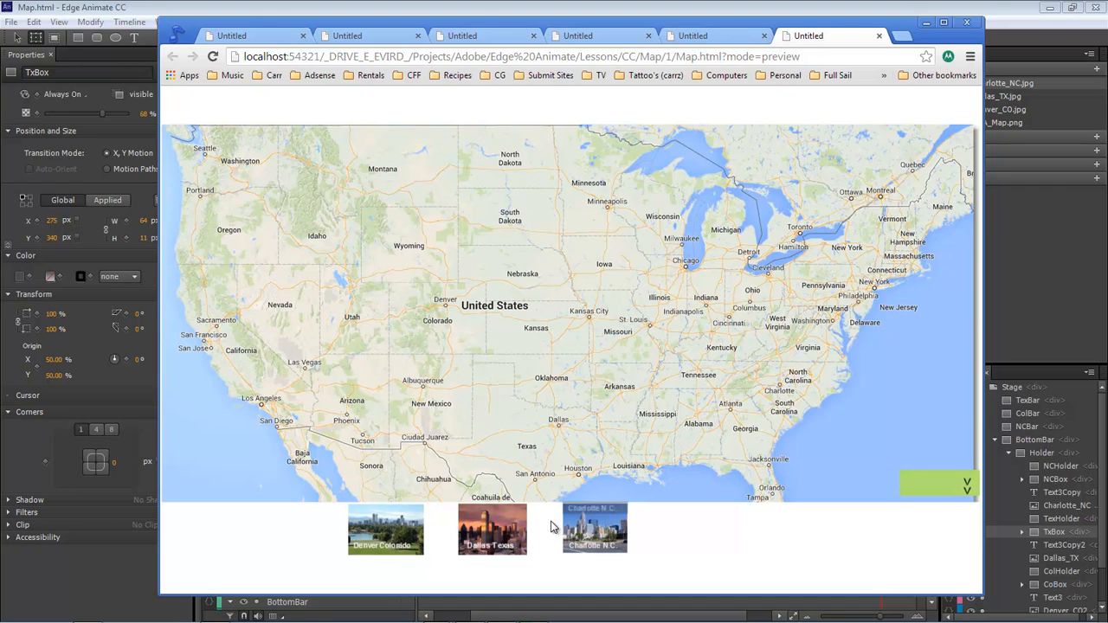
mouse_move(510, 528)
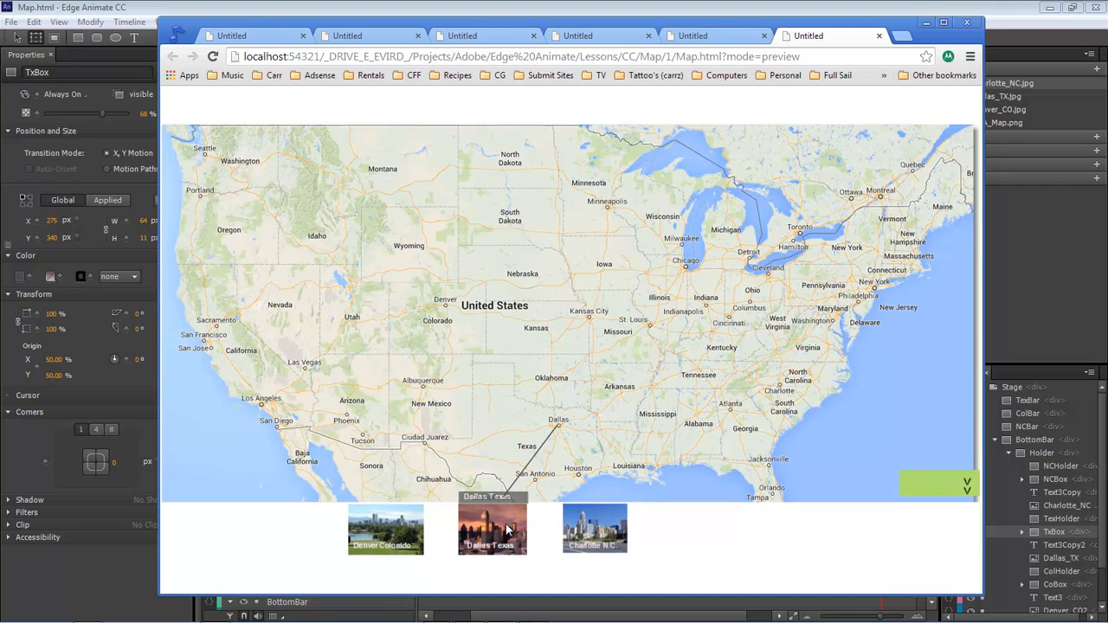
mouse_move(399, 524)
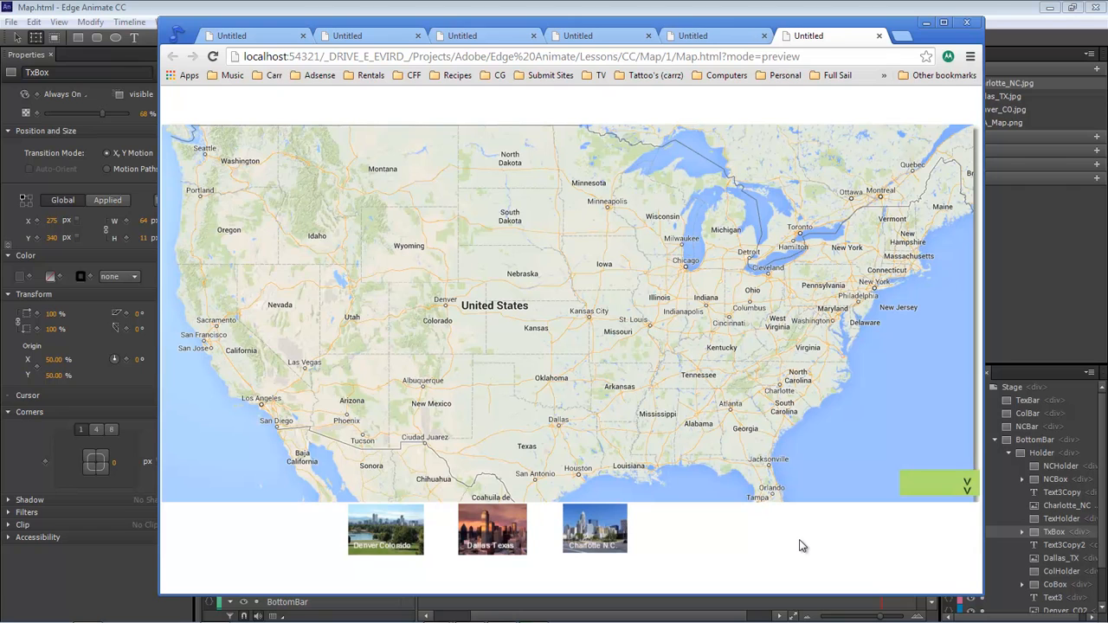
click(944, 23)
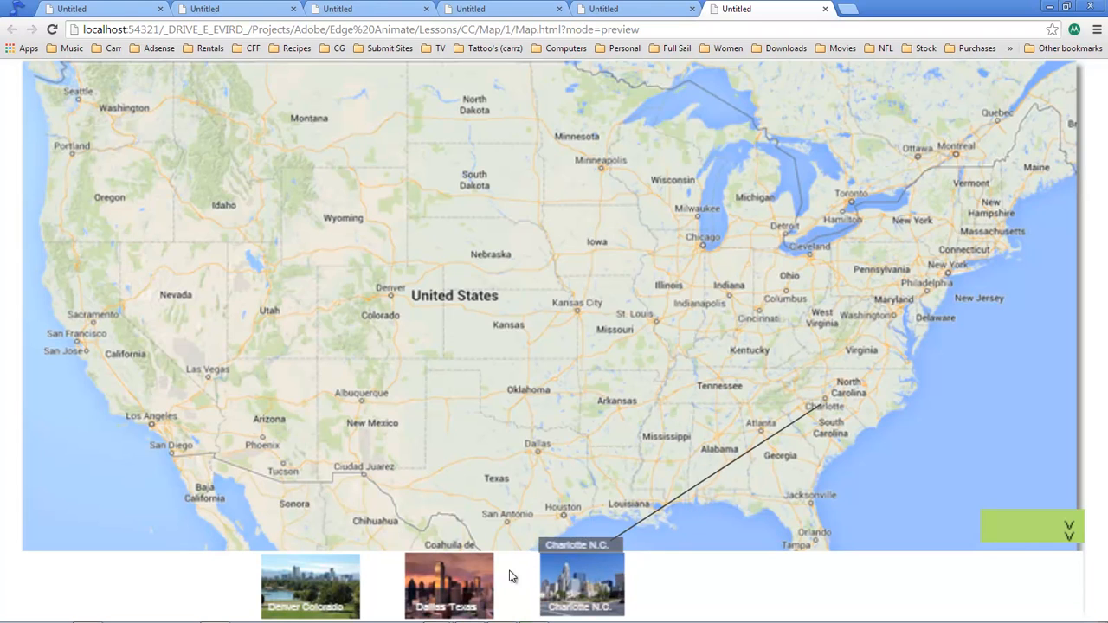
mouse_move(469, 578)
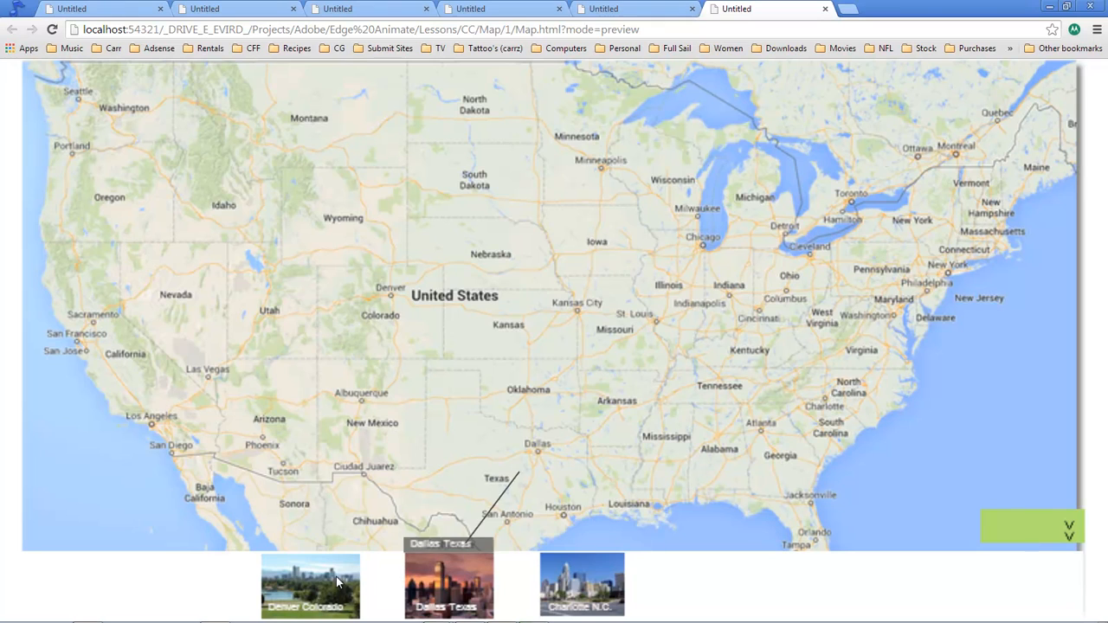
click(1067, 6)
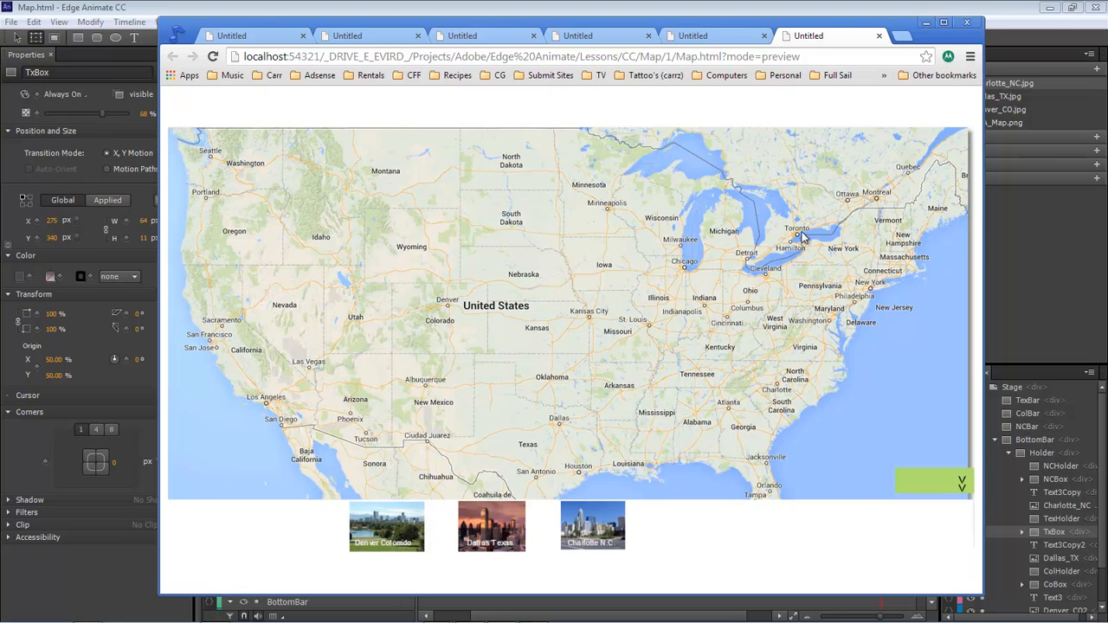
Step: View the Show on Map project's browser preview at full size and switch to its open Map.html document in Edge Animate
click(251, 37)
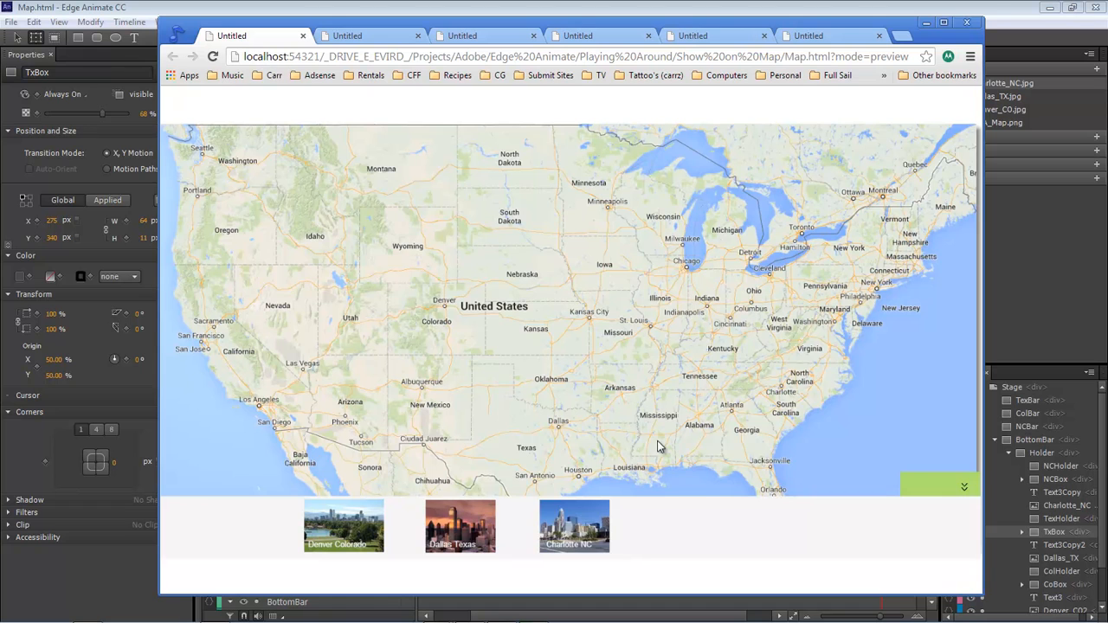
click(943, 23)
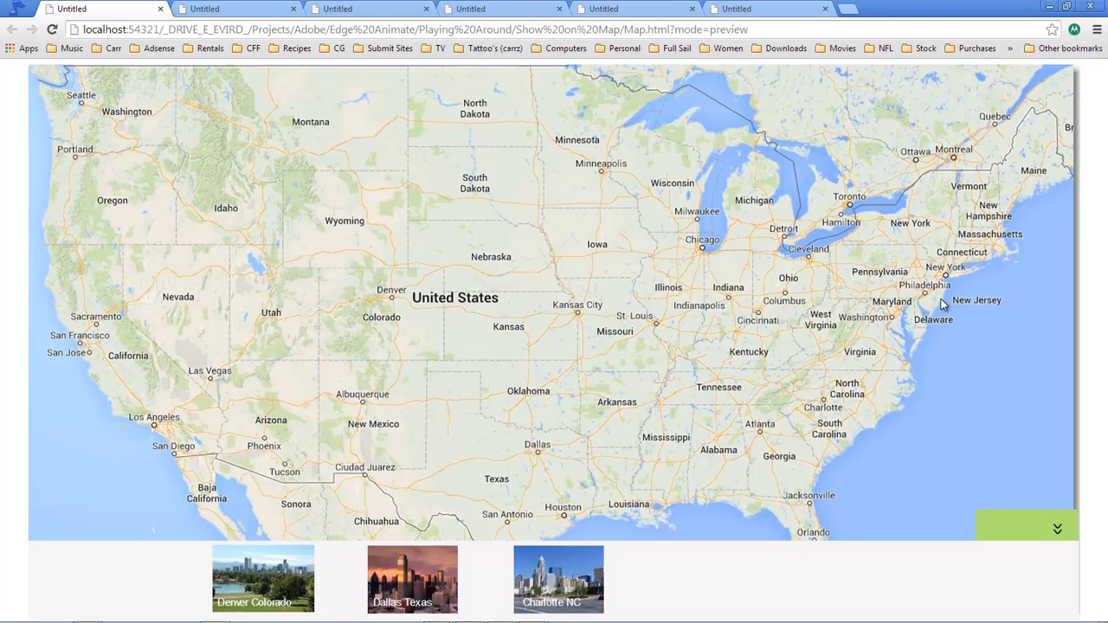
click(1050, 6)
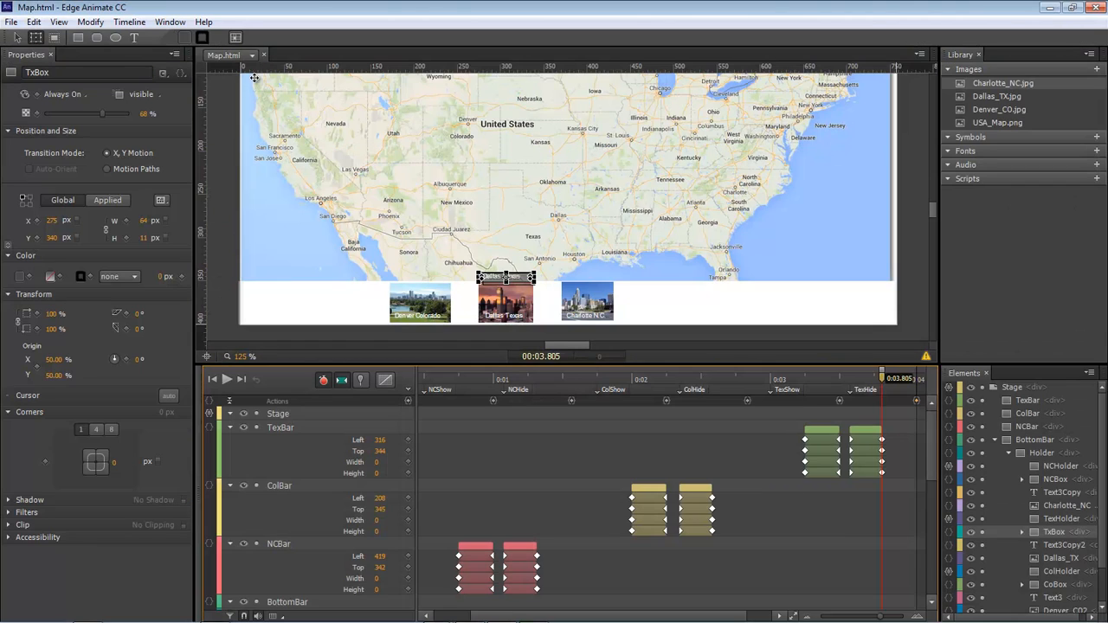
click(252, 55)
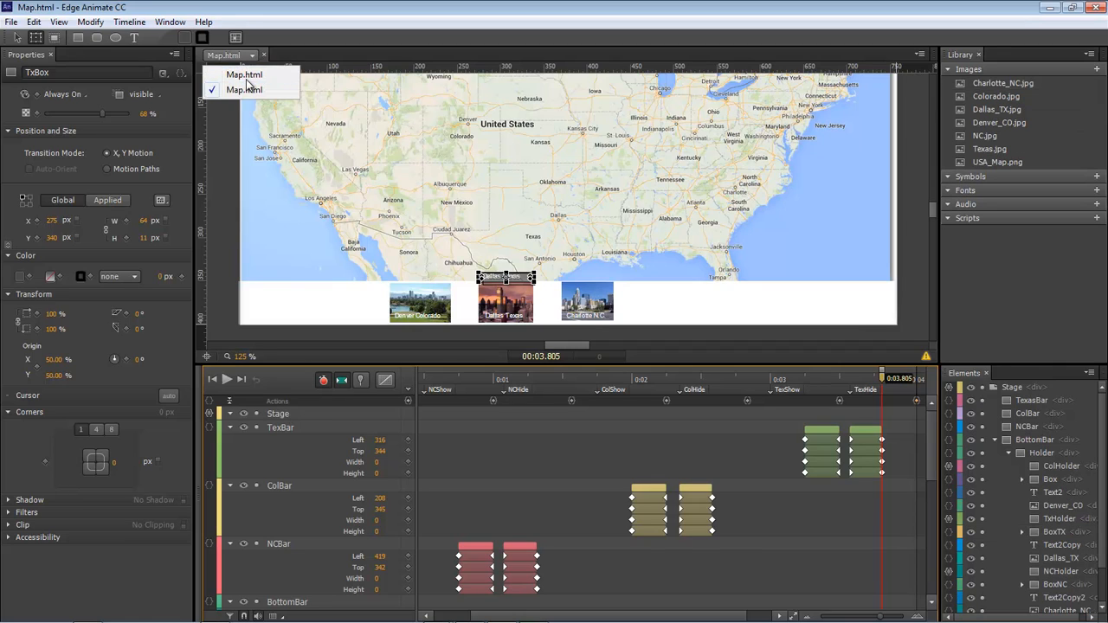
click(246, 77)
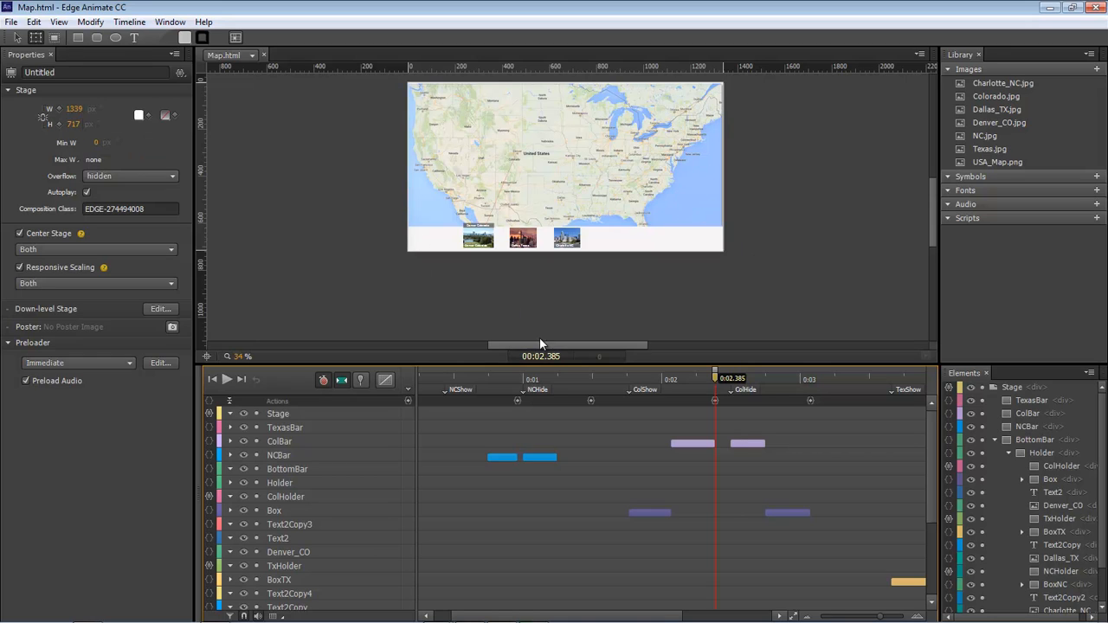
Step: Compare the Stage dimensions of the reference Map.html with those of the lesson's Map.html by selecting each document's Stage
click(285, 415)
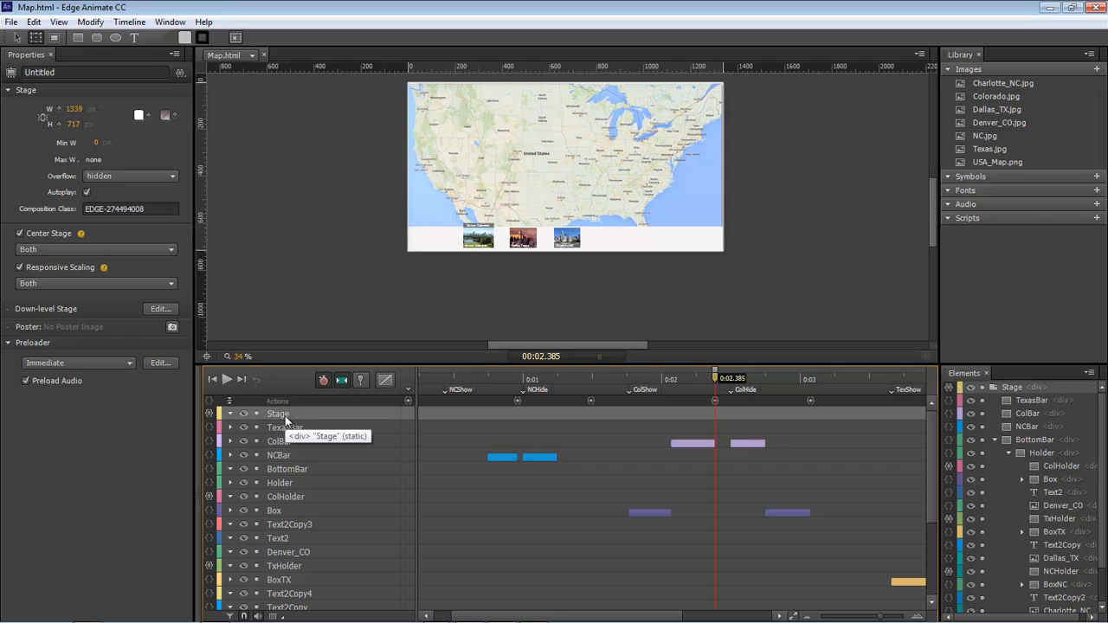
click(251, 55)
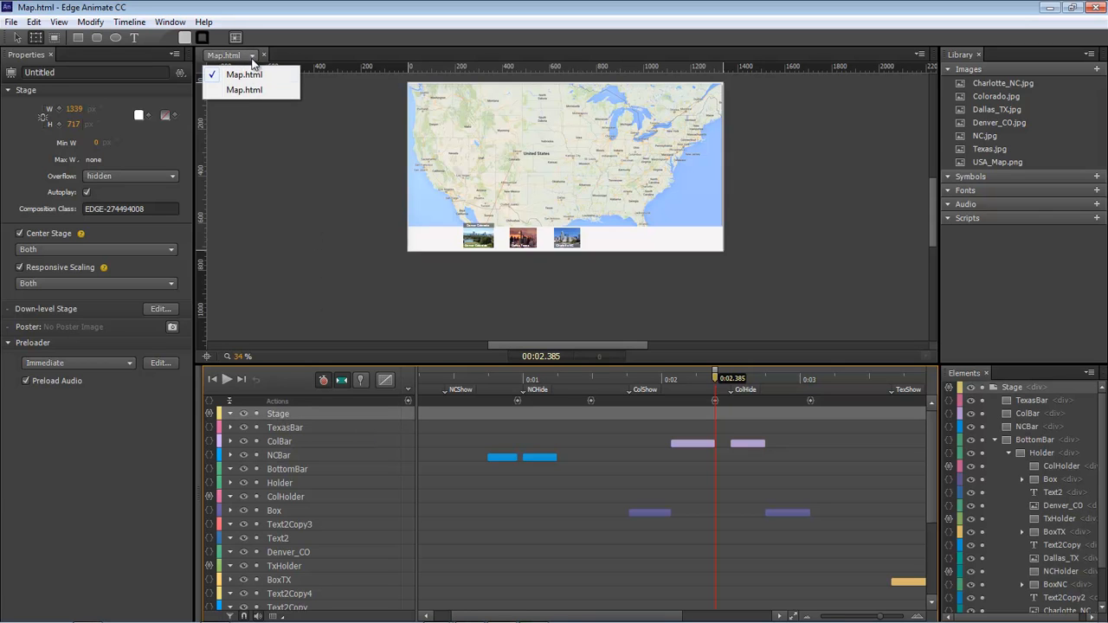
click(242, 91)
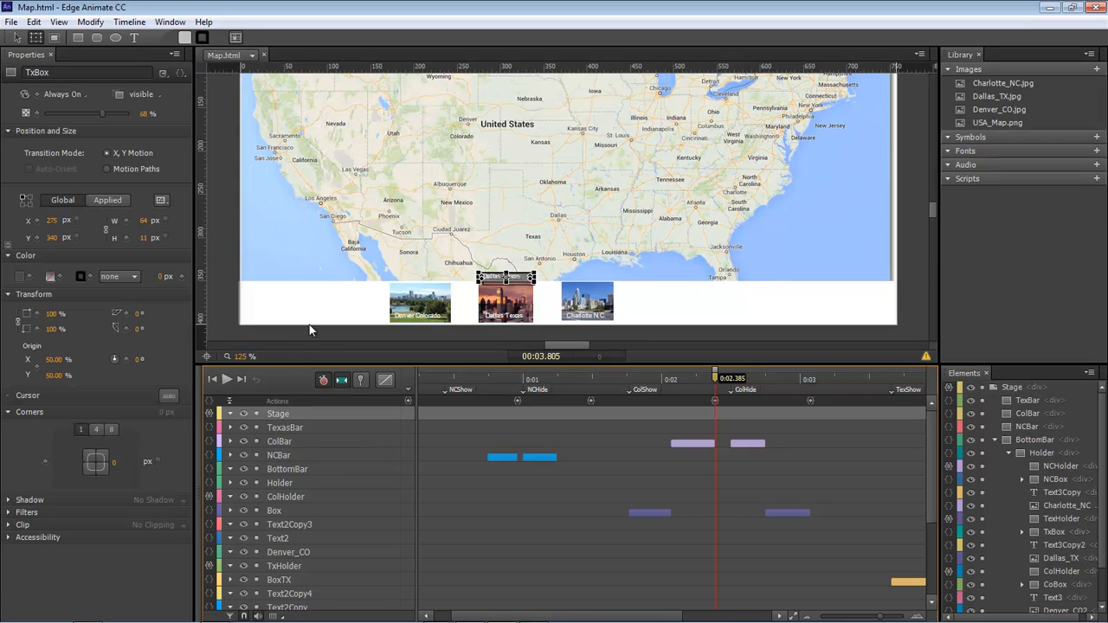
click(280, 415)
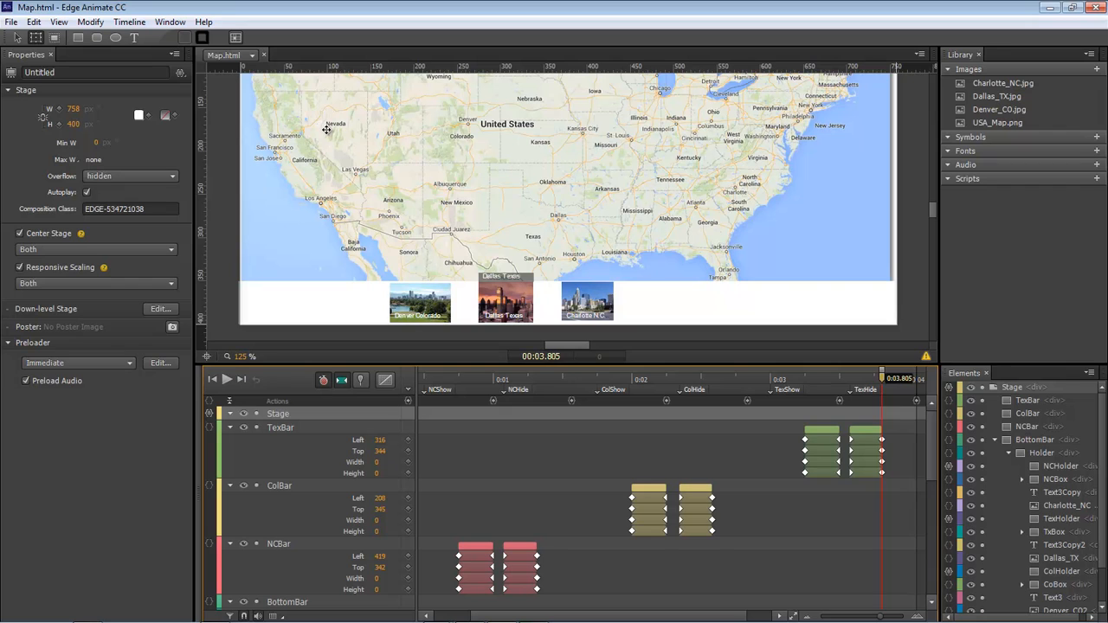
Step: Switch to the Show on Map preview in Chrome, test its thumbnails and collapsible bar in a much smaller window, and restore full size
mouse_move(536, 618)
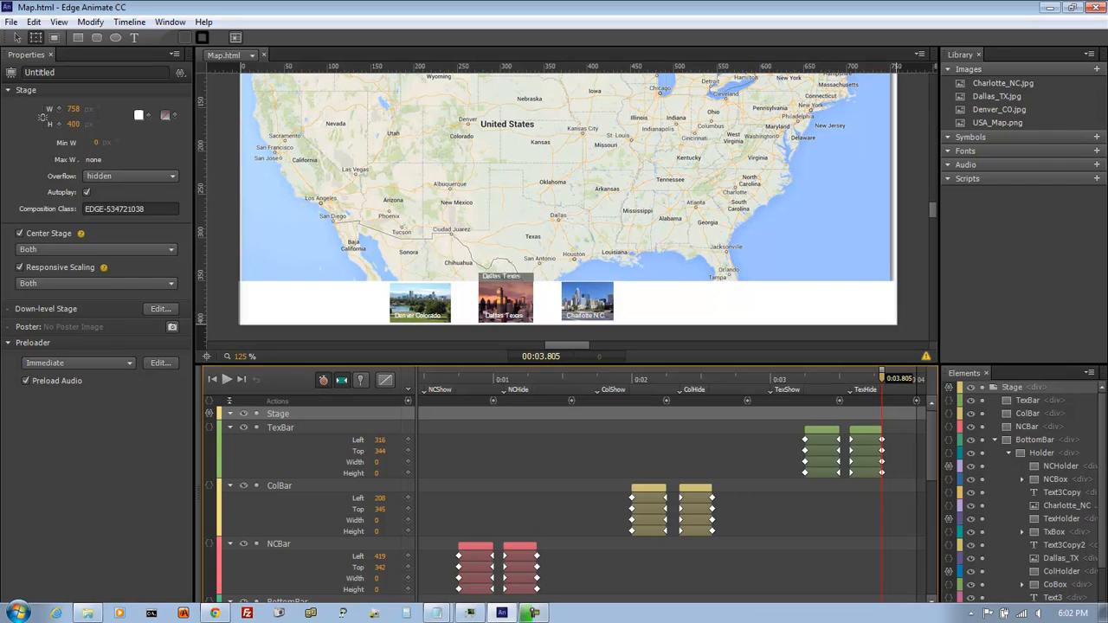
click(215, 613)
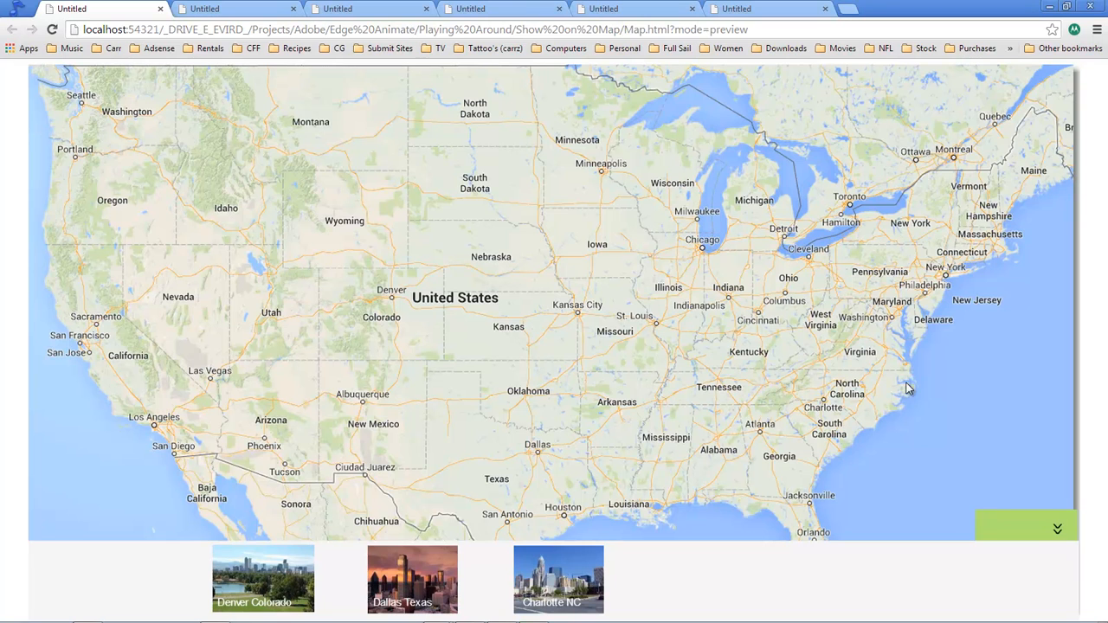
click(1067, 7)
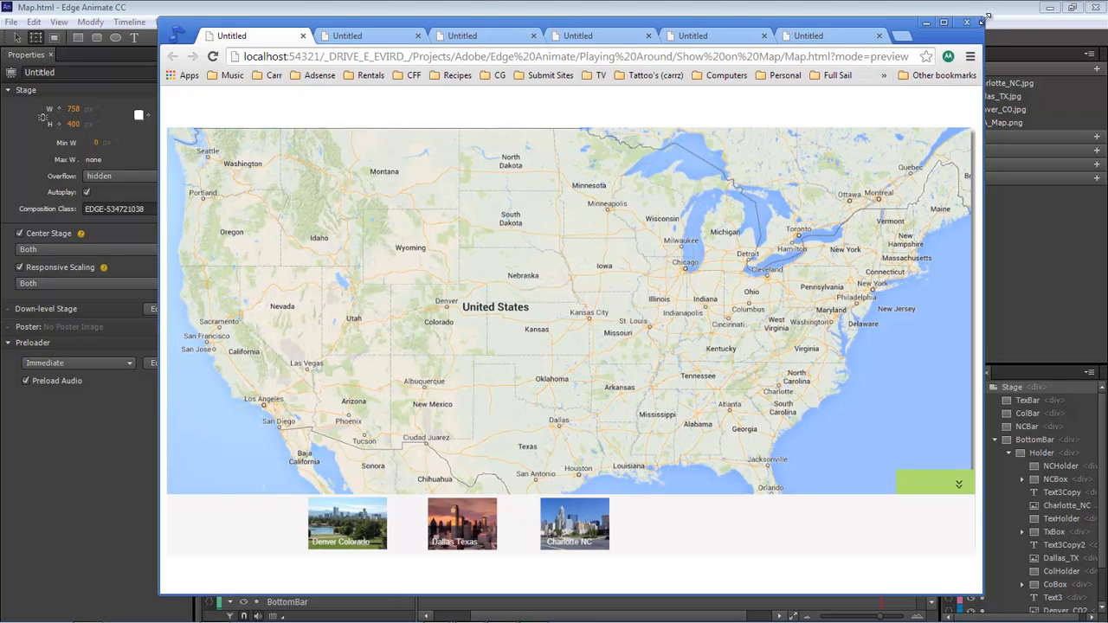
drag(987, 17, 457, 274)
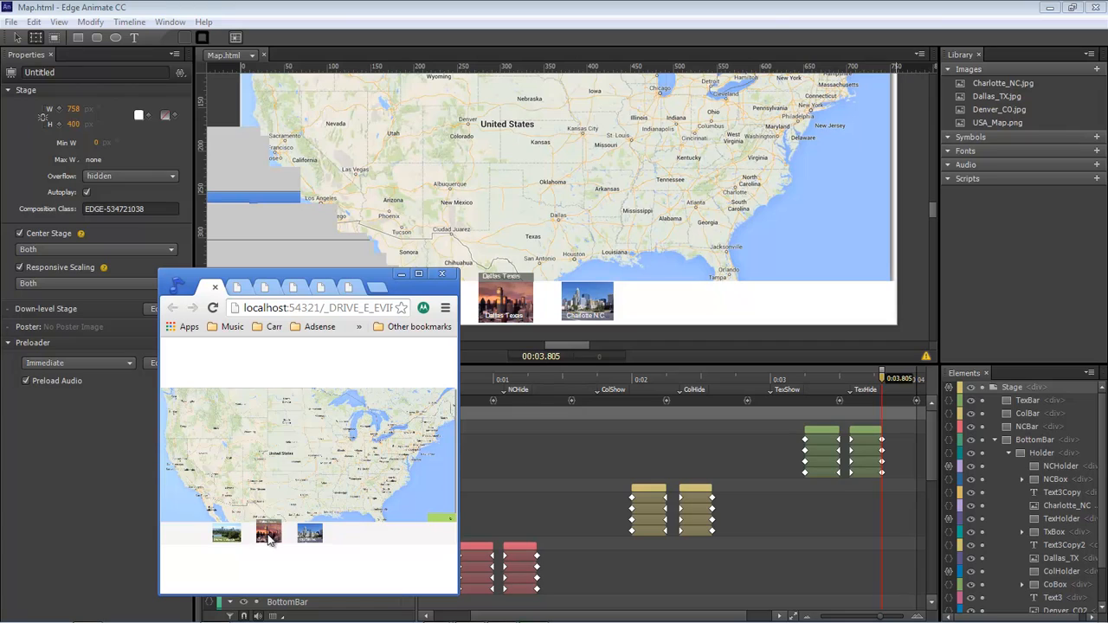
click(449, 518)
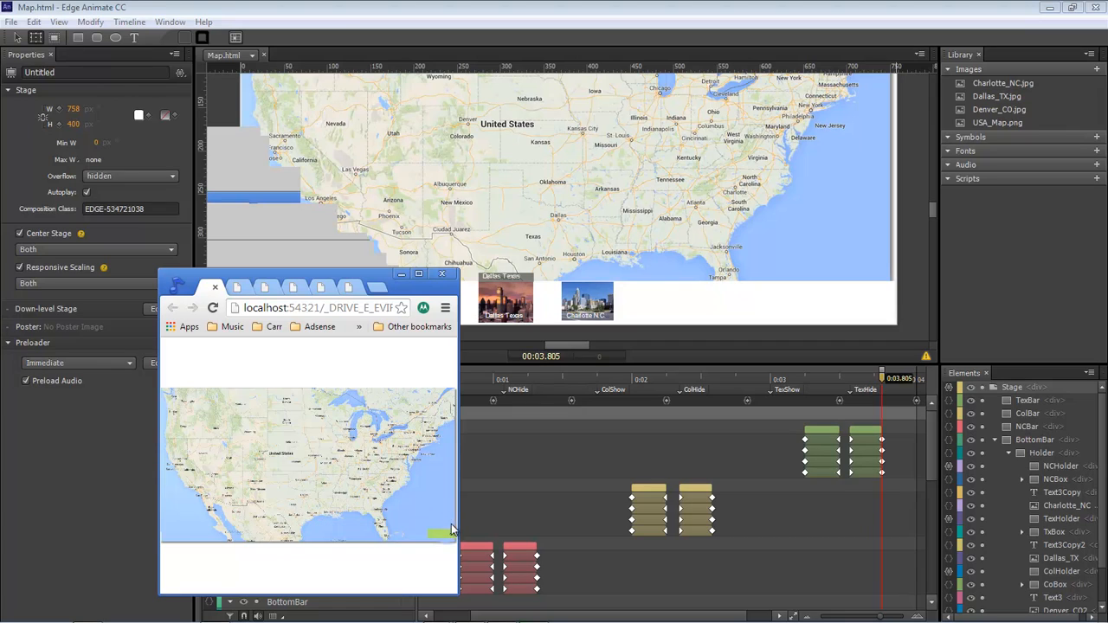
click(447, 536)
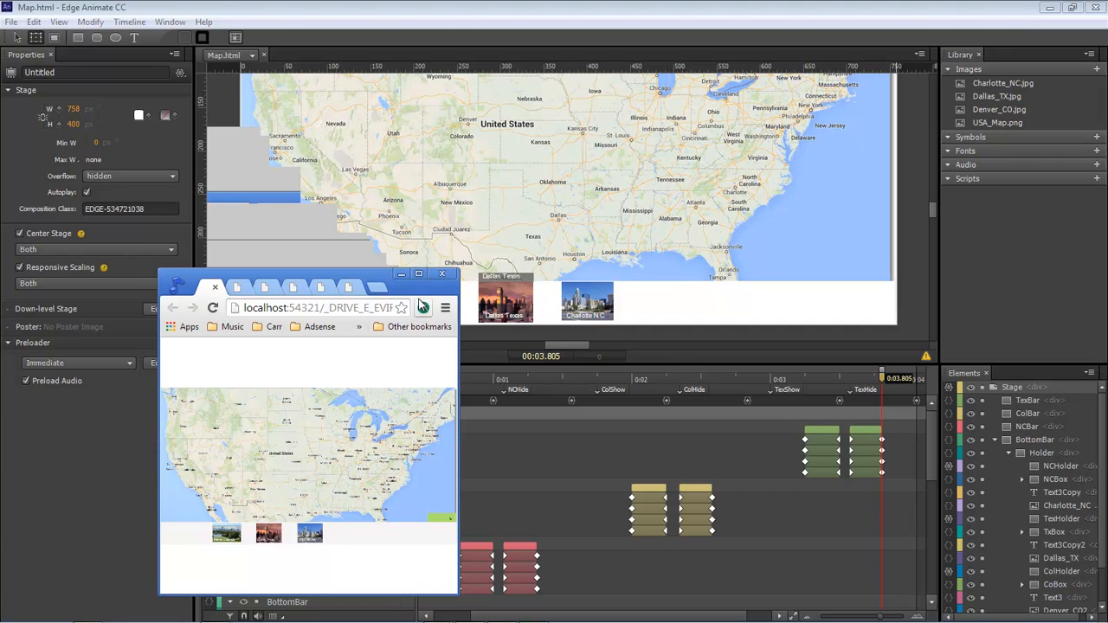
click(418, 274)
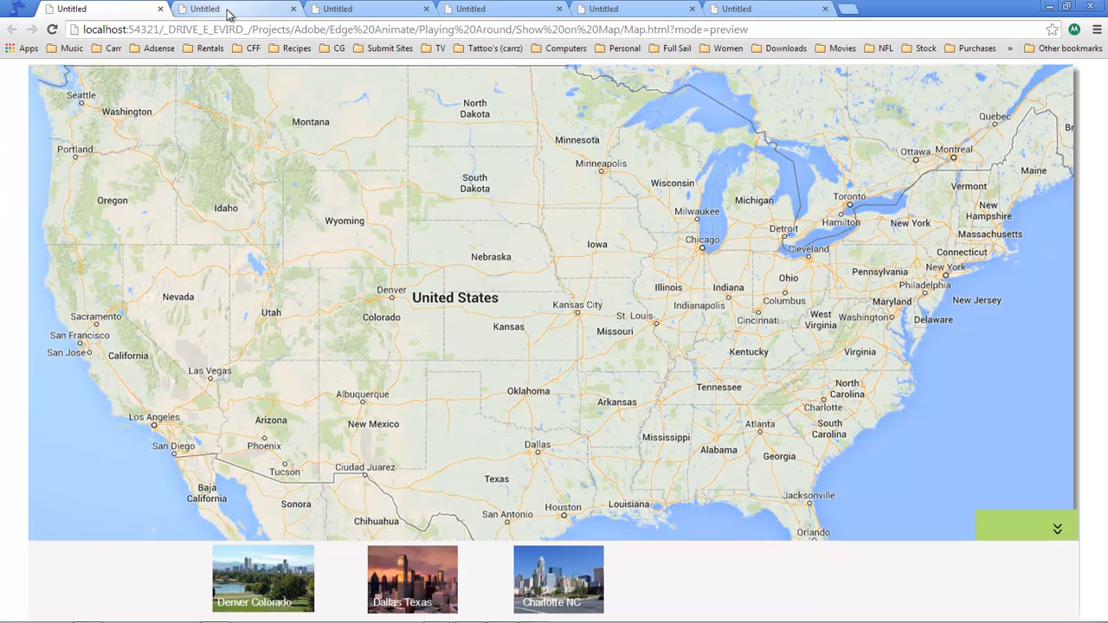
Step: Close the four surplus preview tabs, keeping only the Show on Map preview and one lesson preview
click(293, 8)
click(293, 9)
click(293, 9)
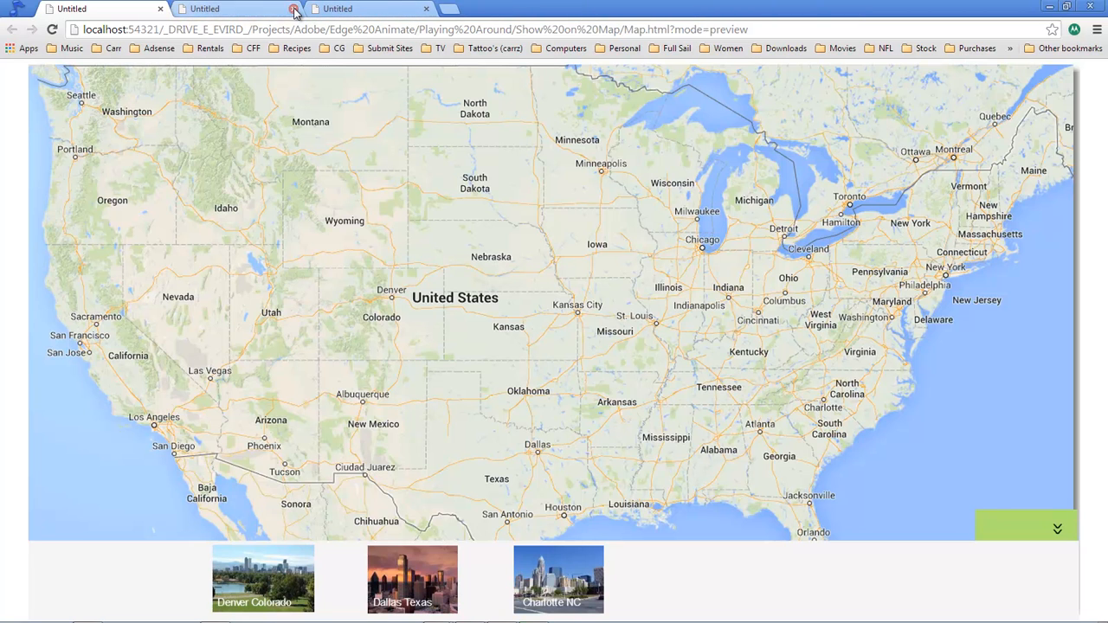
click(294, 8)
Step: Compare the map rendering of the lesson preview with the Show on Map preview by alternating between the two pages
click(285, 12)
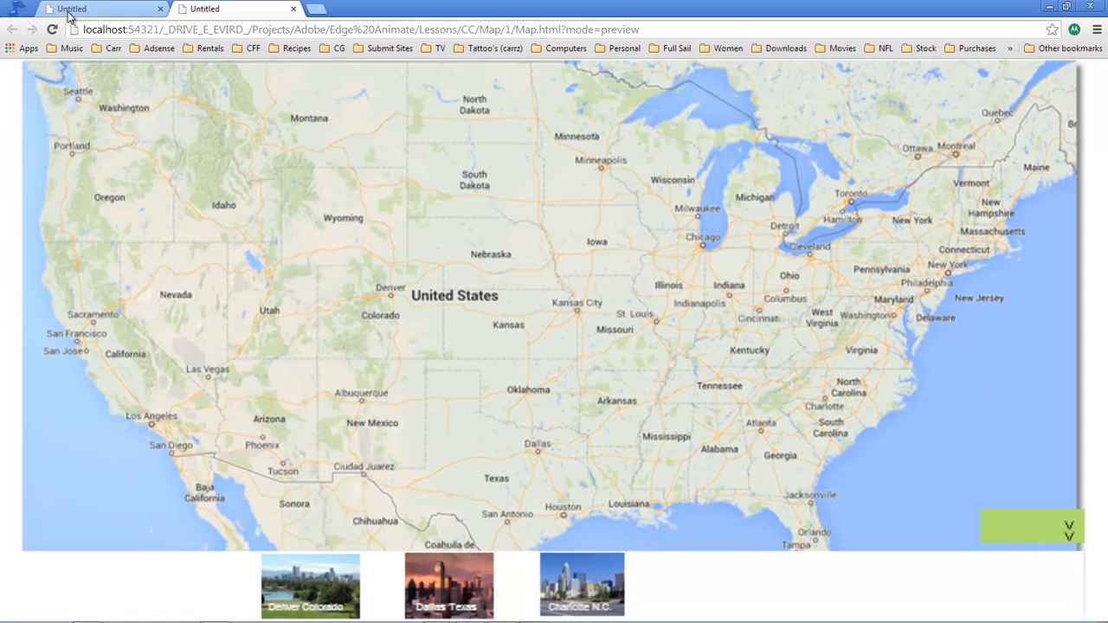
click(95, 10)
click(215, 13)
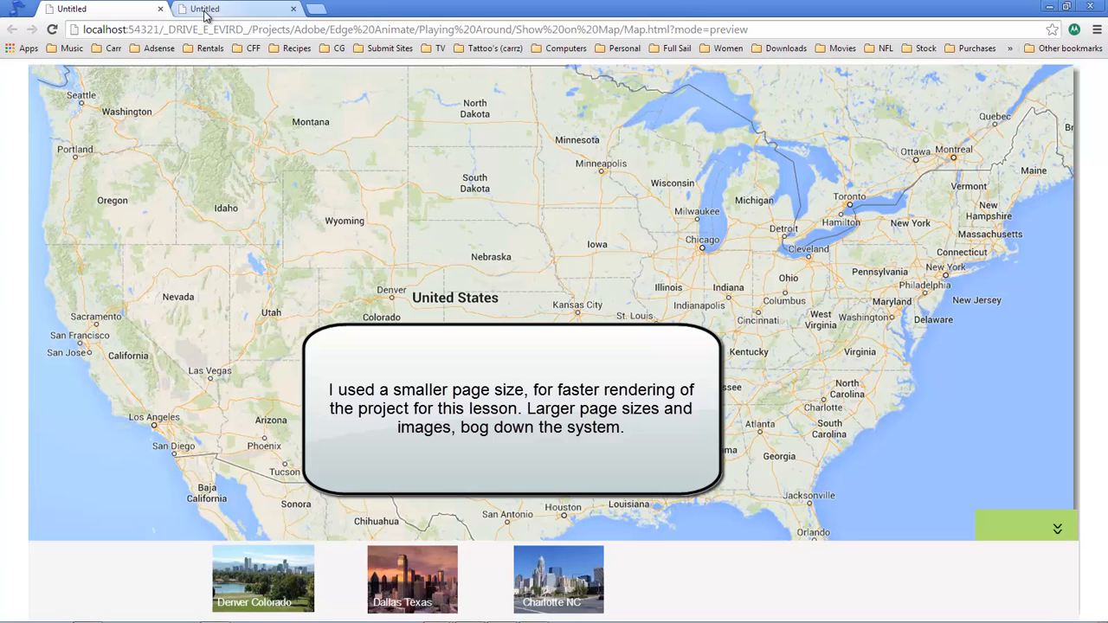
click(206, 10)
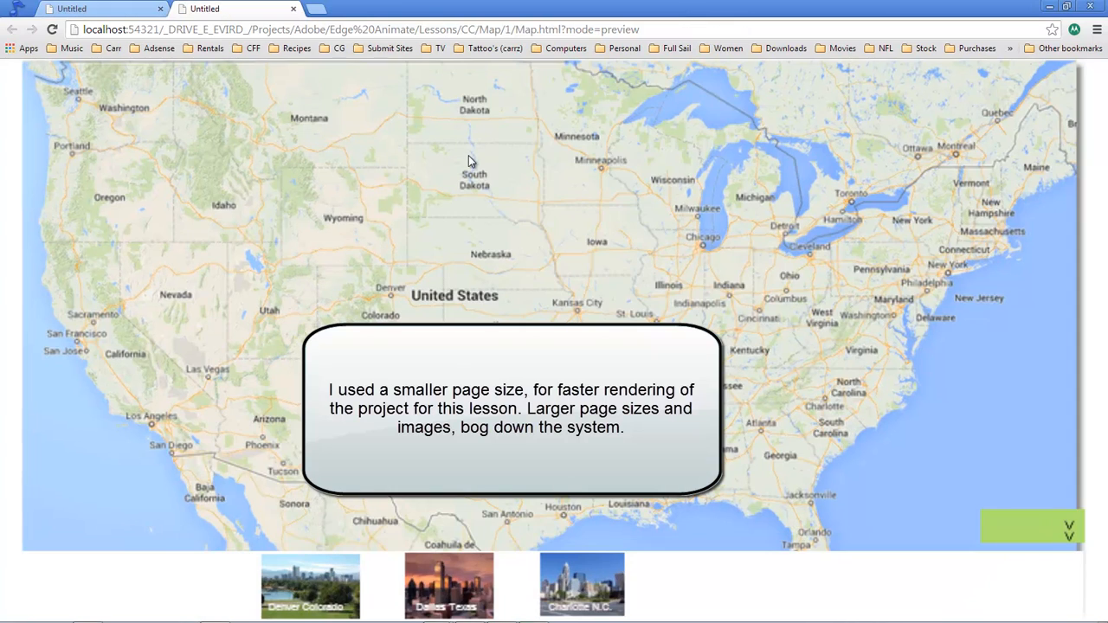
click(134, 17)
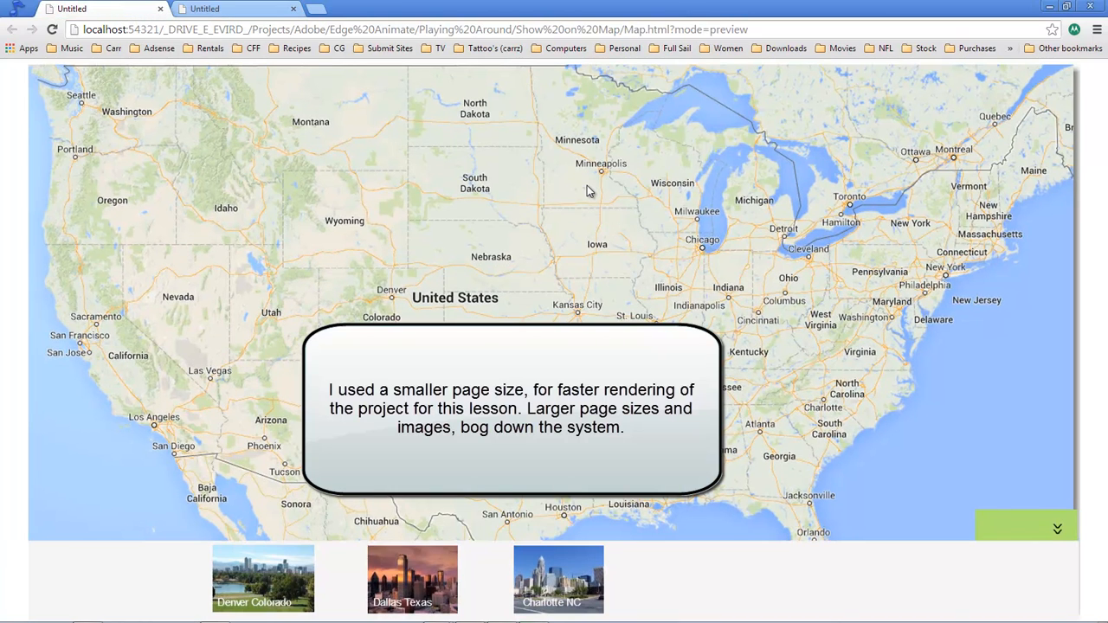
click(242, 12)
click(140, 16)
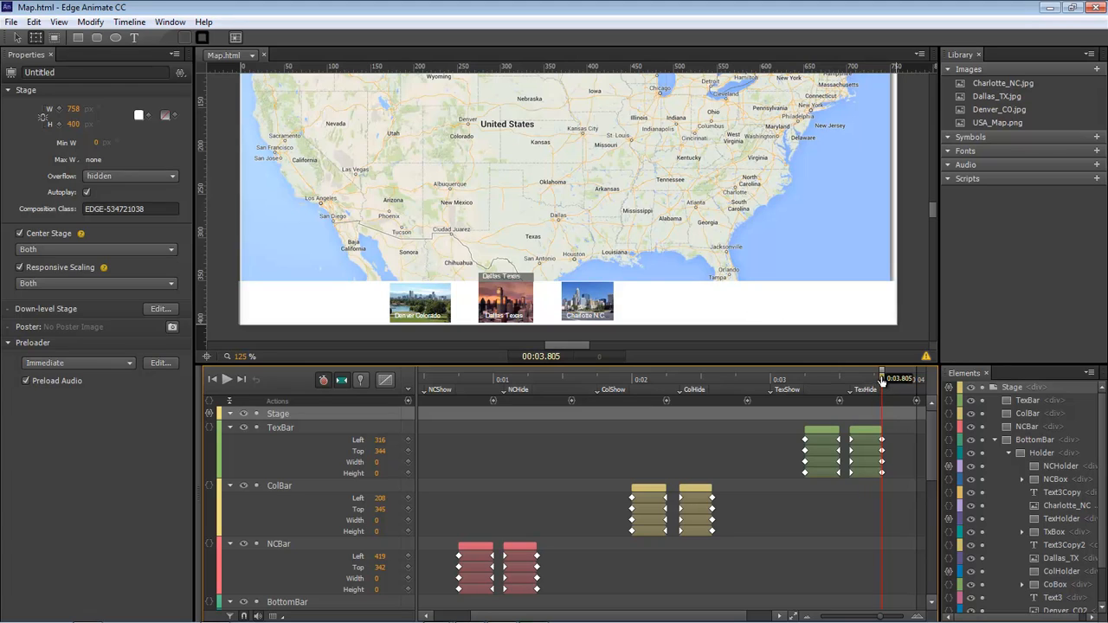
drag(881, 381, 917, 383)
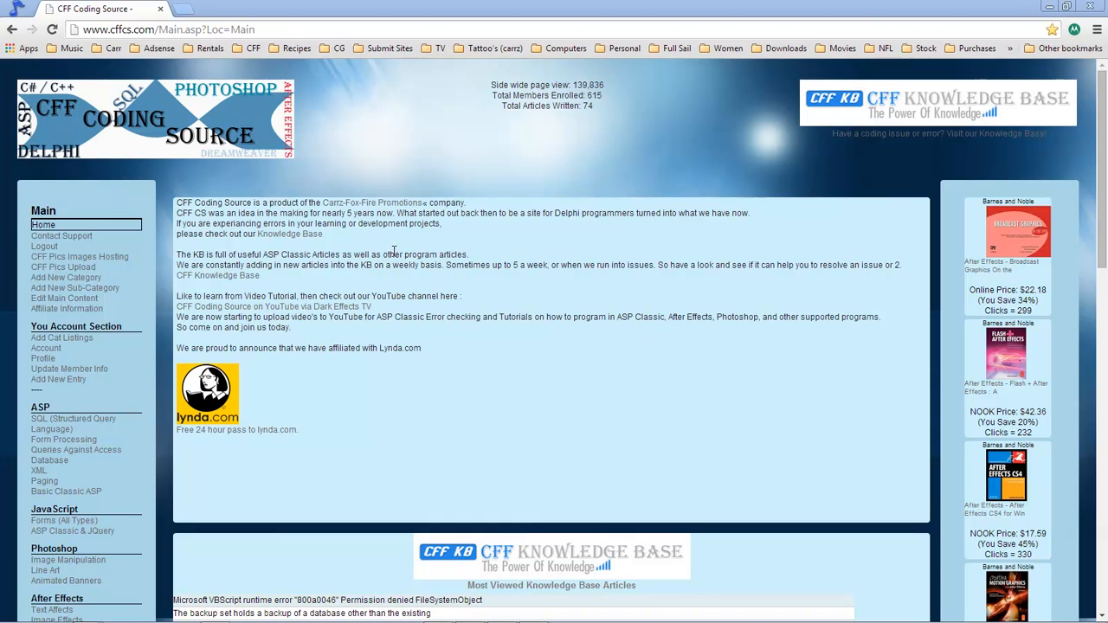
Step: Open the Account page of the CFF Coding Source website in the browser
click(46, 348)
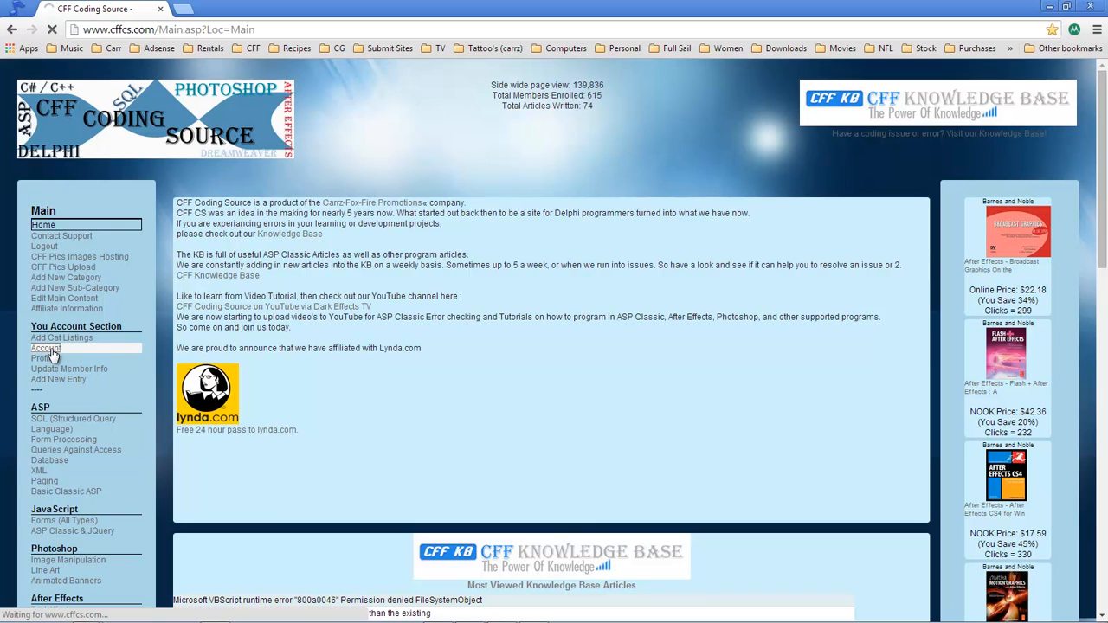